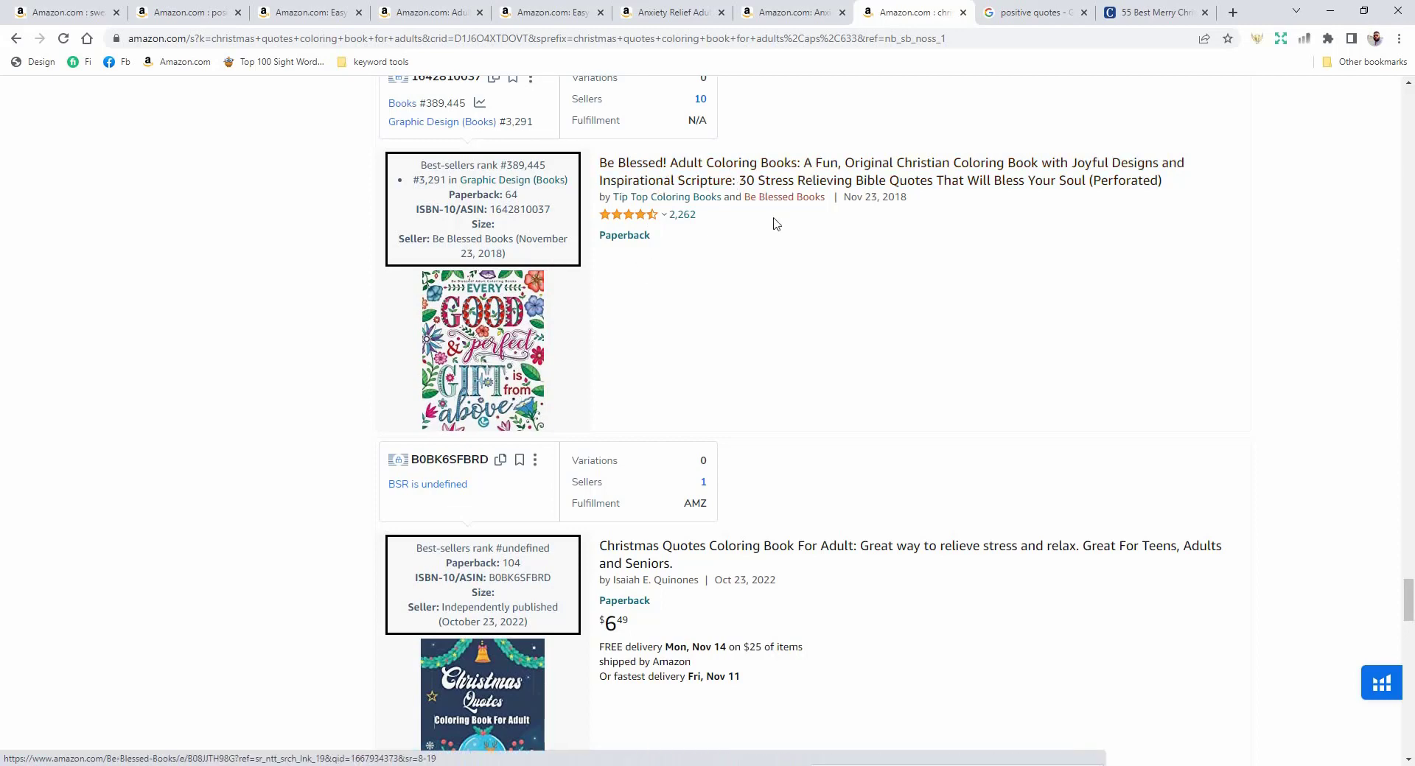
Examine the Amazon results for Christmas quotes coloring books and swear word coloring books for adults.
{"action": "scroll", "coordinate": [513, 397], "scroll_direction": "down", "scroll_amount": 6}
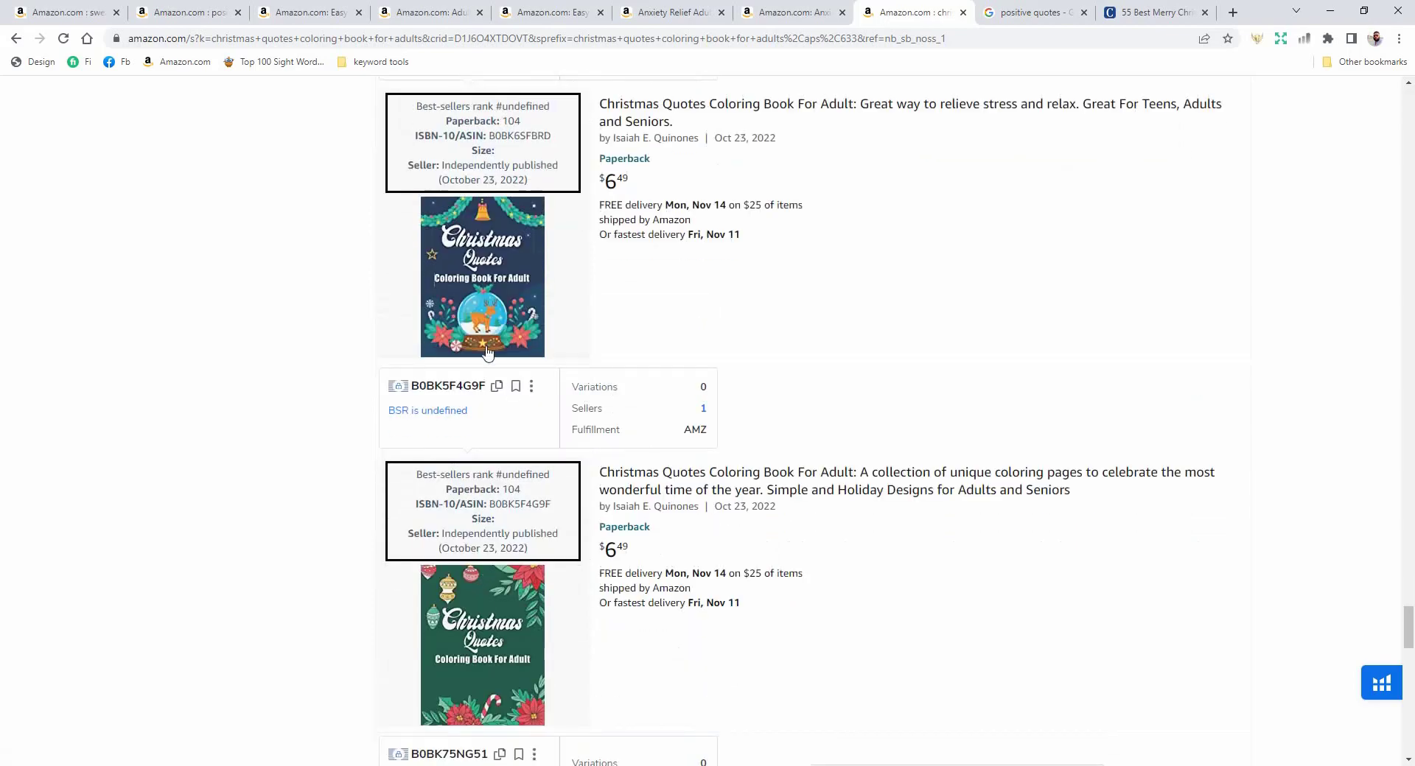
{"action": "scroll", "coordinate": [669, 442], "scroll_direction": "up", "scroll_amount": 6}
{"action": "scroll", "coordinate": [737, 328], "scroll_direction": "up", "scroll_amount": 10}
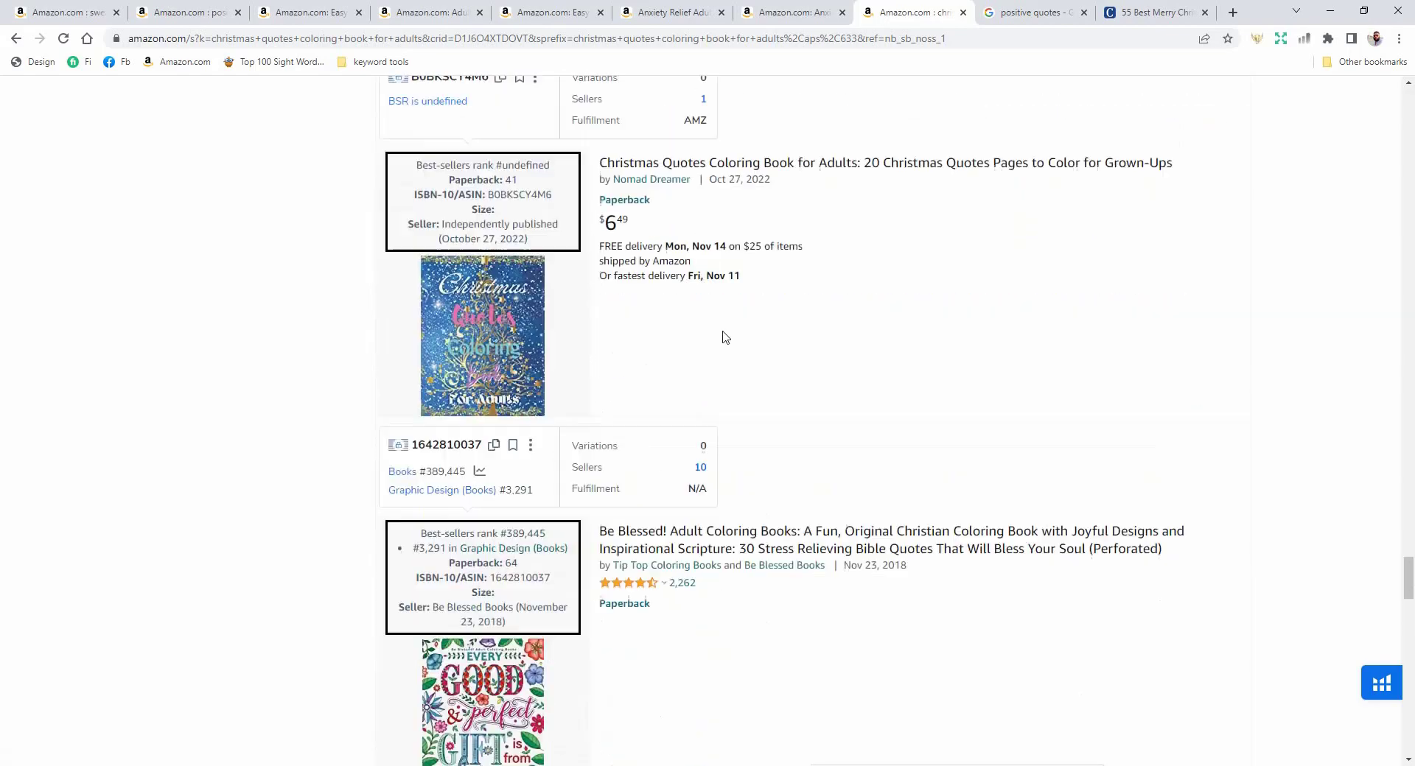
{"action": "scroll", "coordinate": [736, 375], "scroll_direction": "up", "scroll_amount": 10}
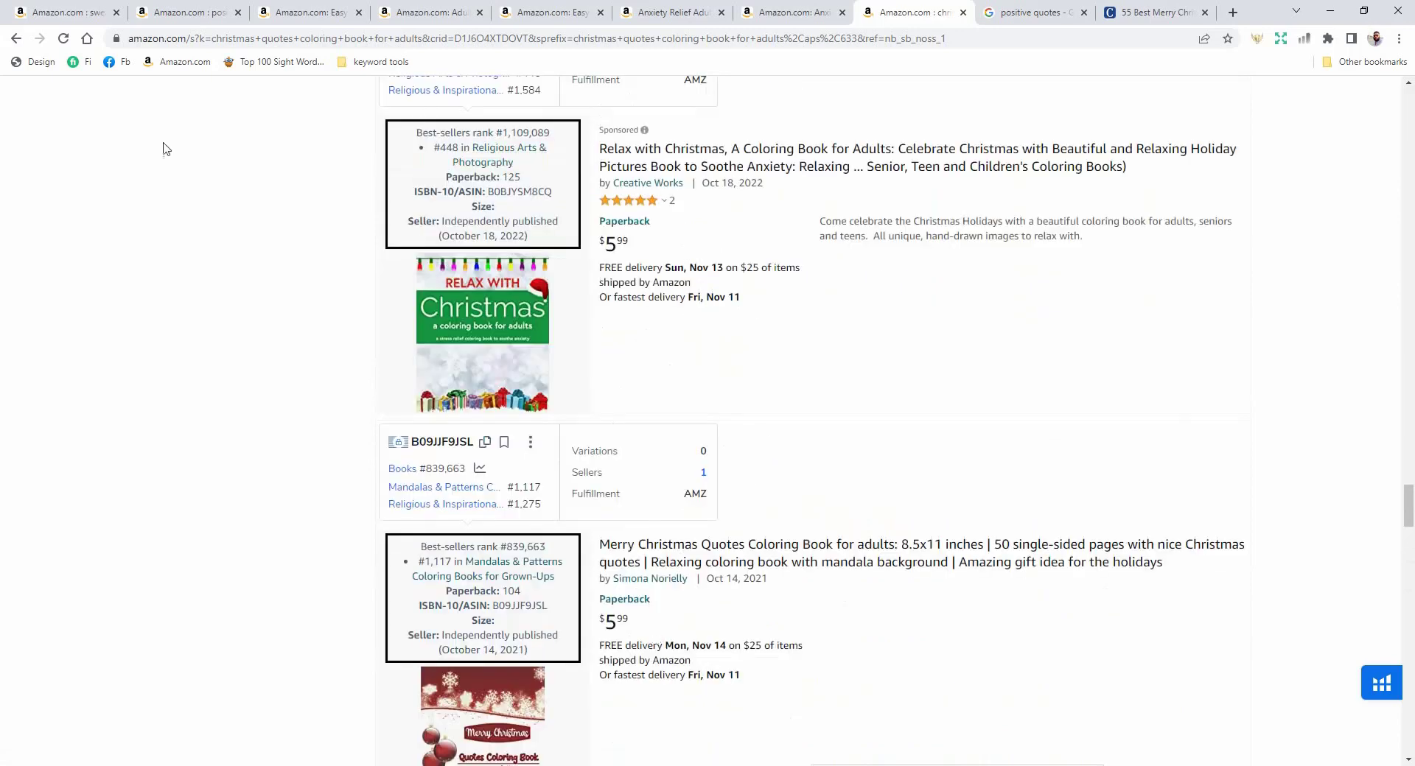
{"action": "left_click", "coordinate": [65, 12]}
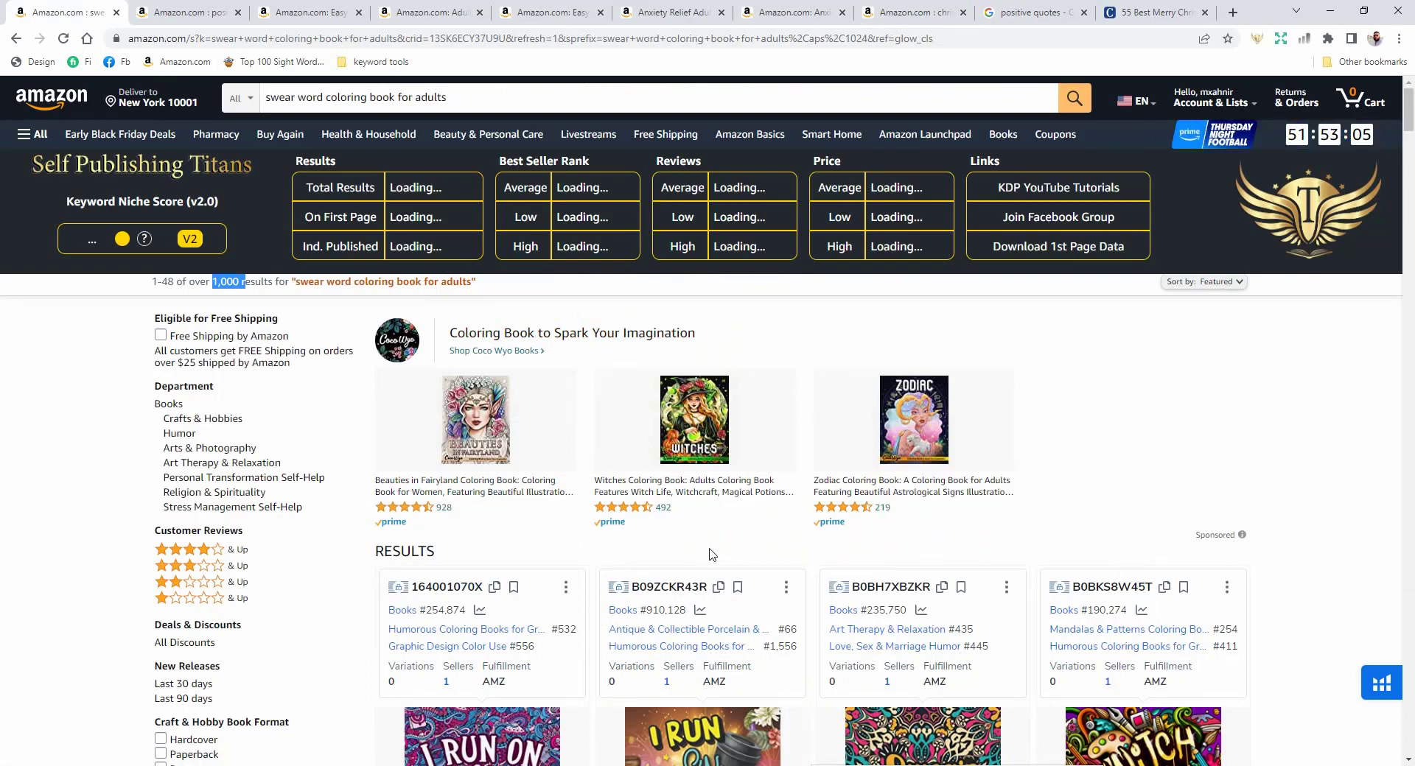
{"action": "mouse_move", "coordinate": [415, 763]}
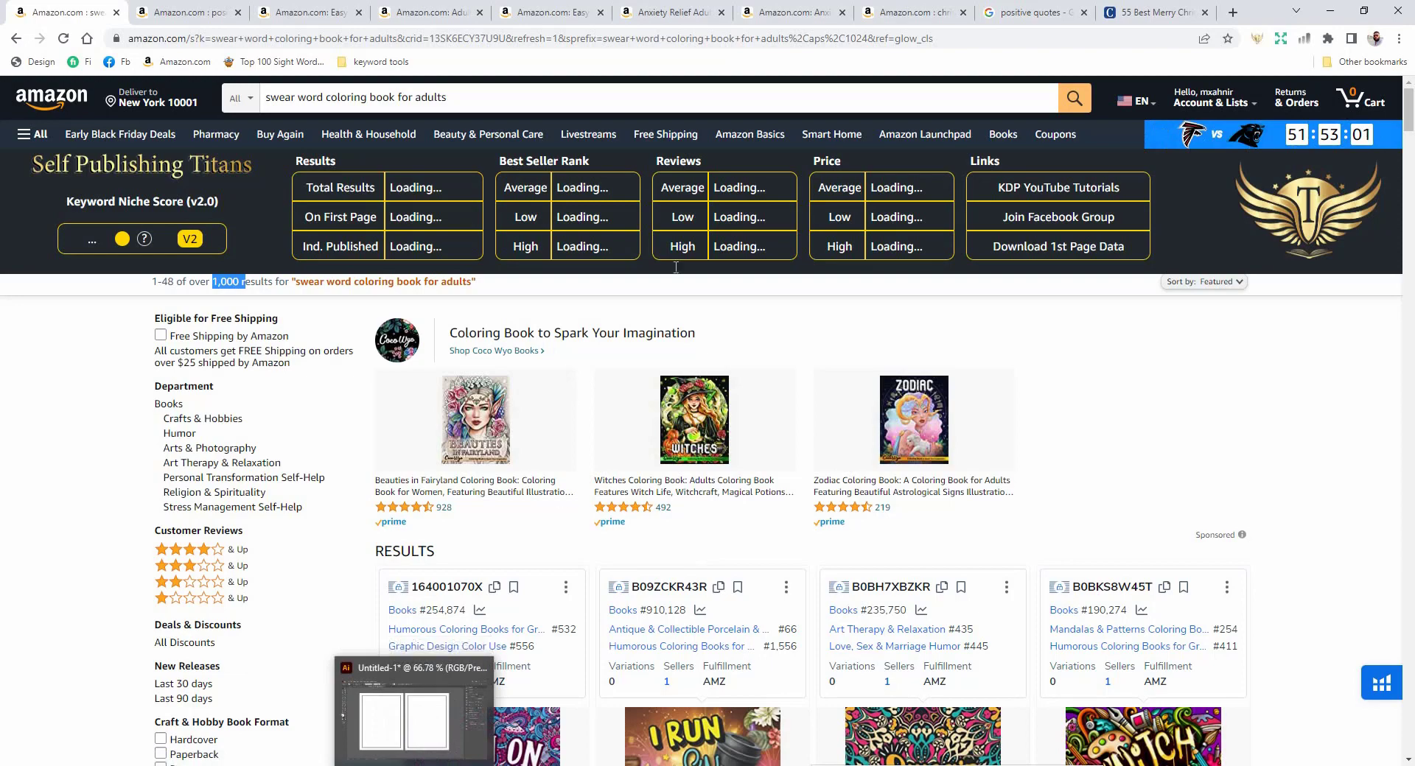
Copy the second Christmas quote, "Christmas is not an external event at all...", from the Country Living article.
{"action": "left_click", "coordinate": [1020, 16]}
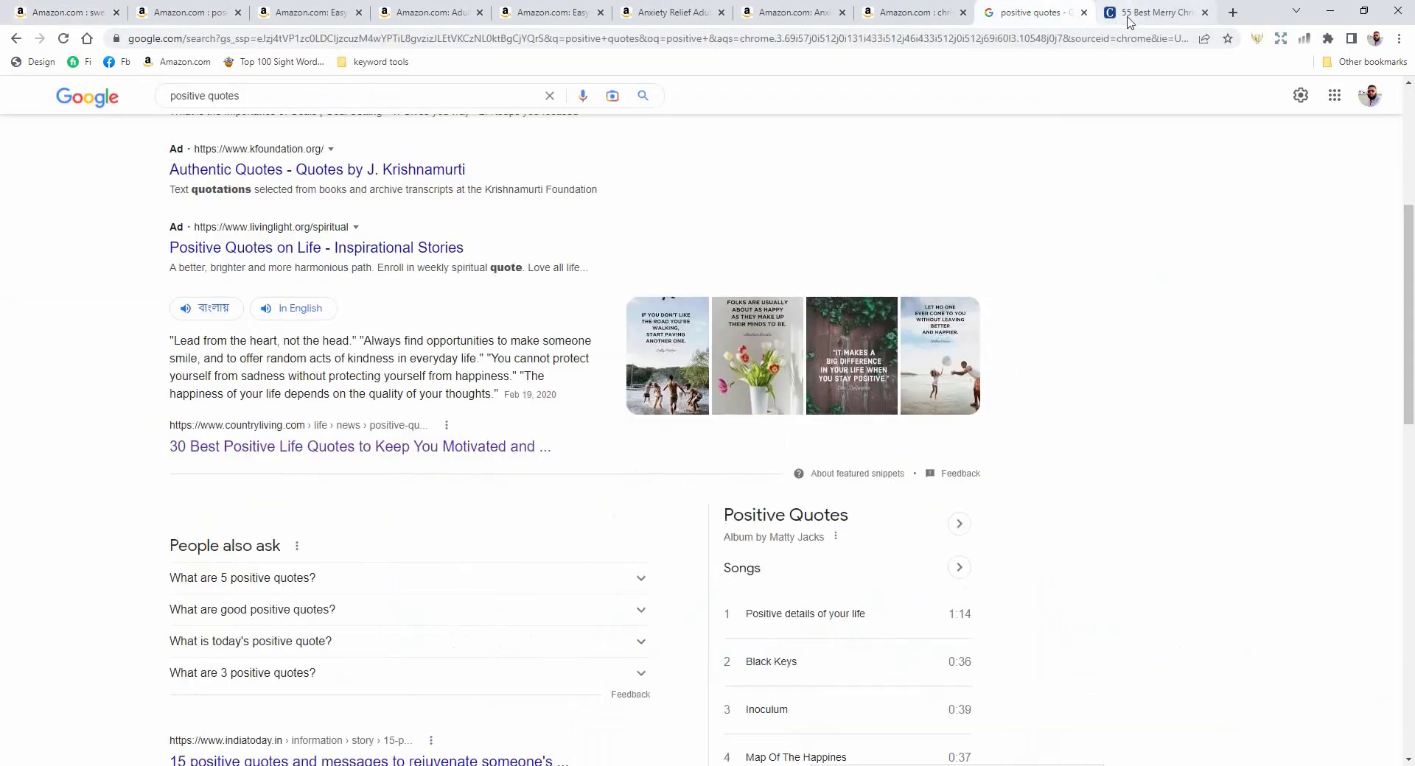
{"action": "left_click", "coordinate": [1153, 12]}
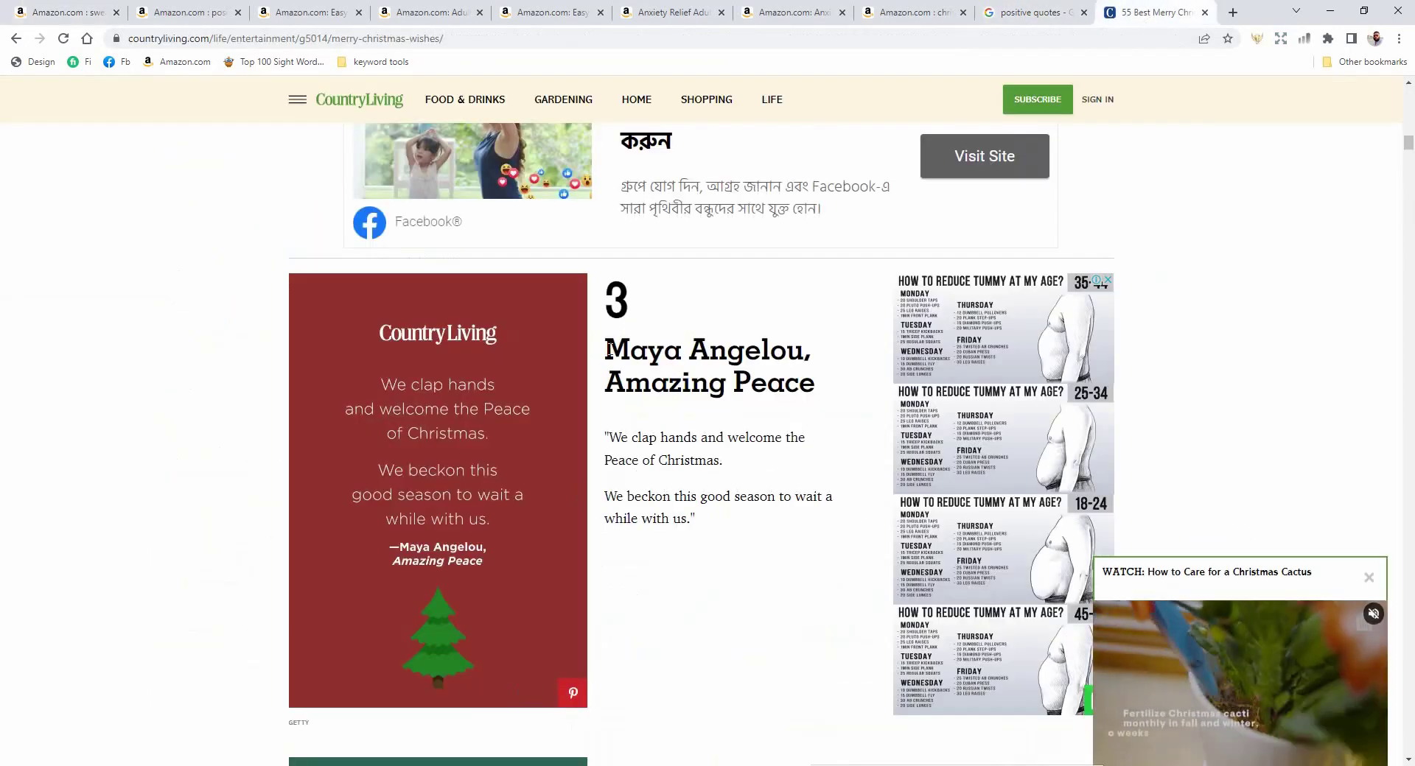
{"action": "scroll", "coordinate": [654, 352], "scroll_direction": "down", "scroll_amount": 7}
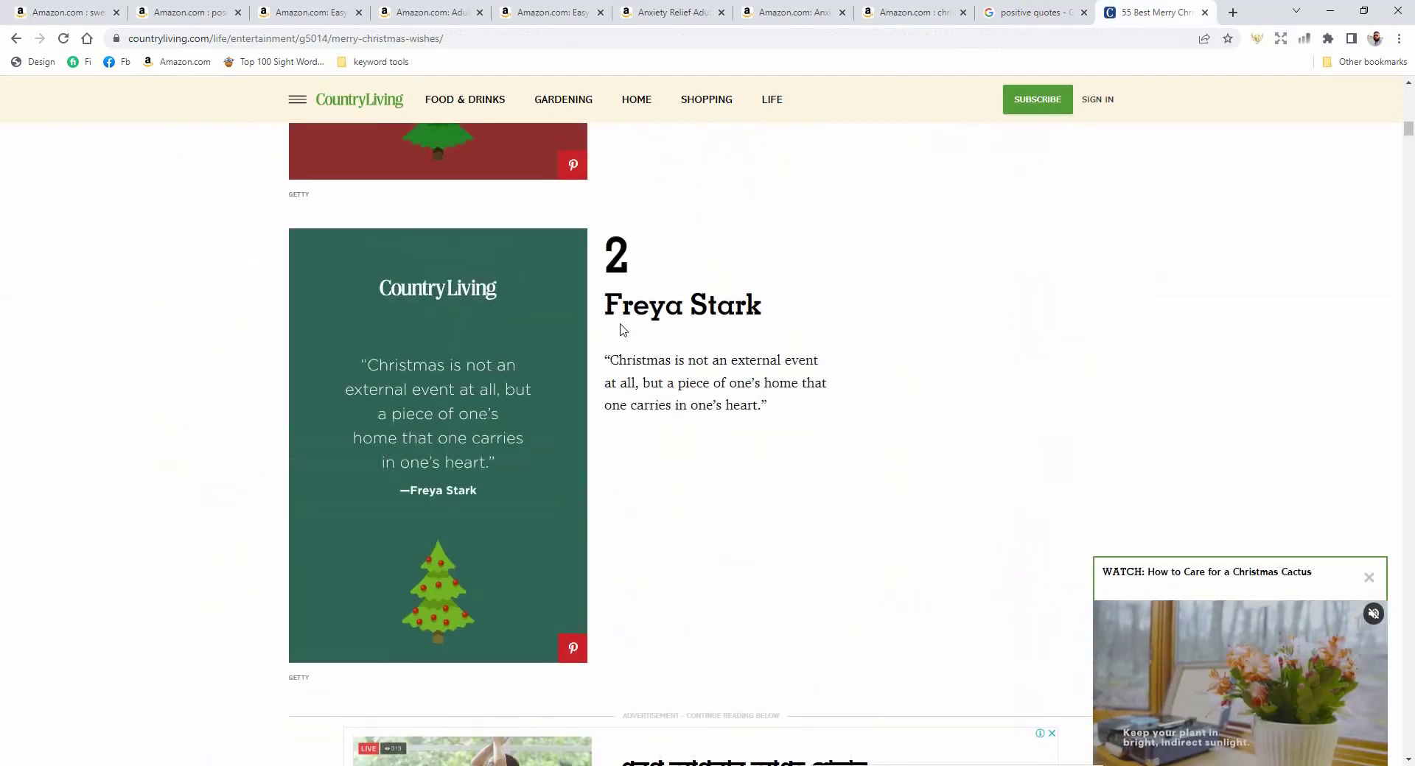
{"action": "left_click_drag", "start_coordinate": [615, 359], "coordinate": [761, 409]}
{"action": "key", "text": "ctrl+c"}
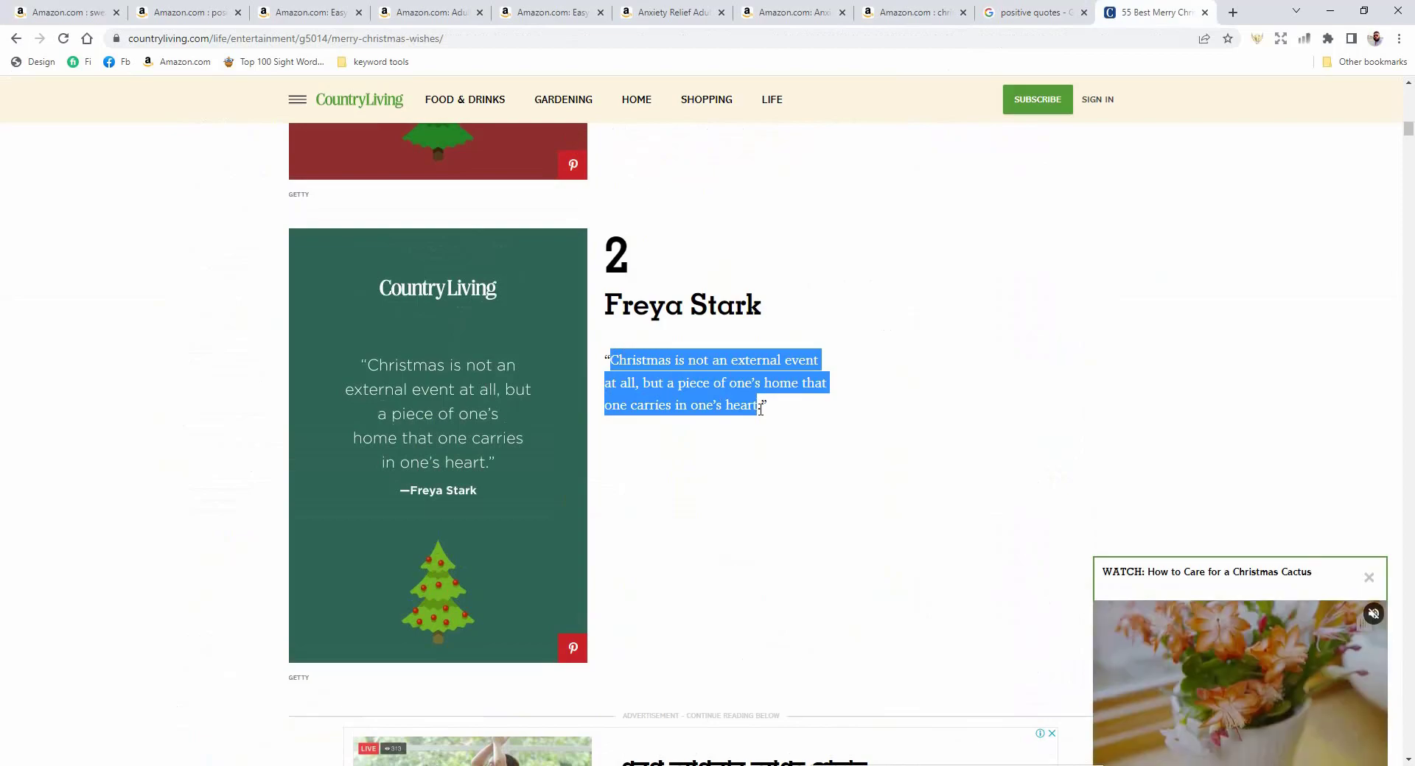
Switch to Illustrator and paste the copied quote as a single line of point text above the first artboard.
{"action": "key", "text": "alt+Tab"}
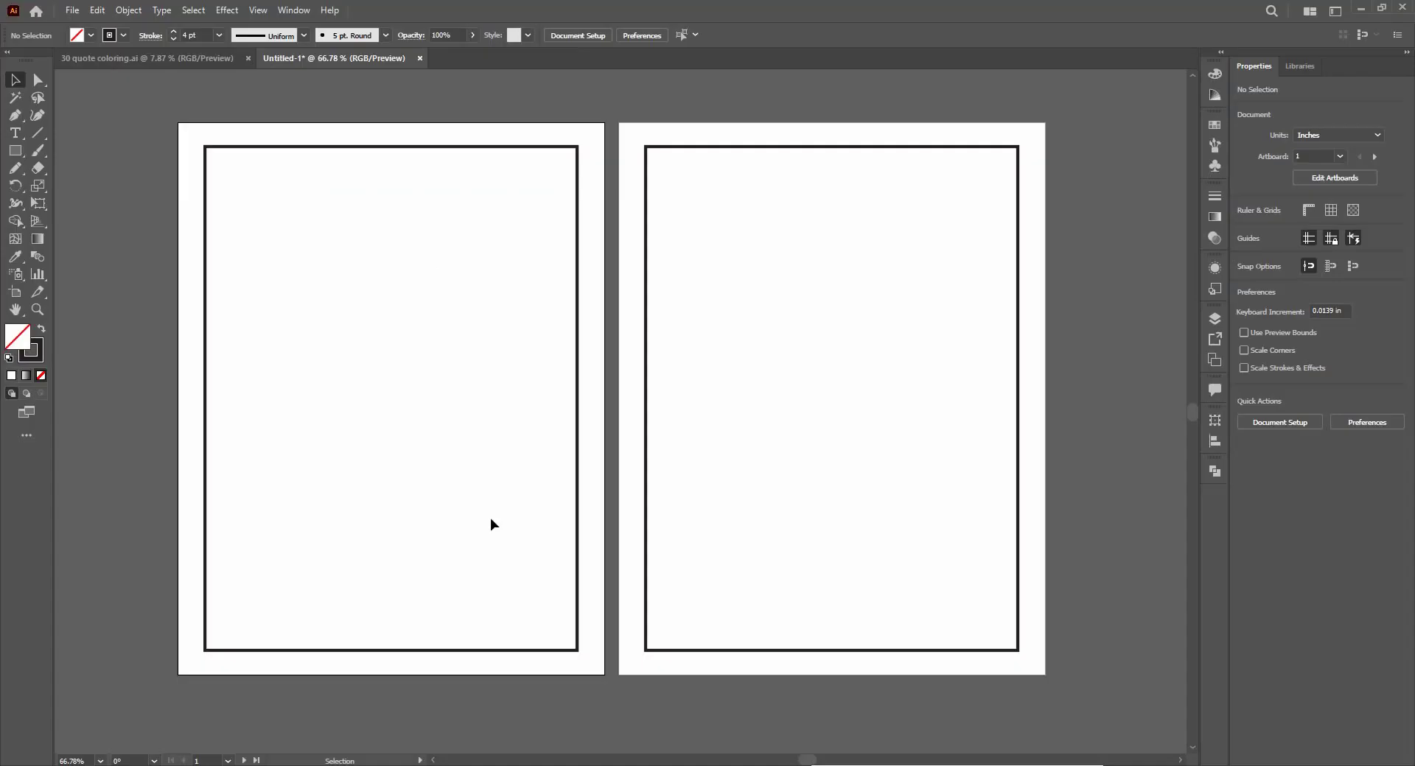
{"action": "left_click", "coordinate": [334, 91]}
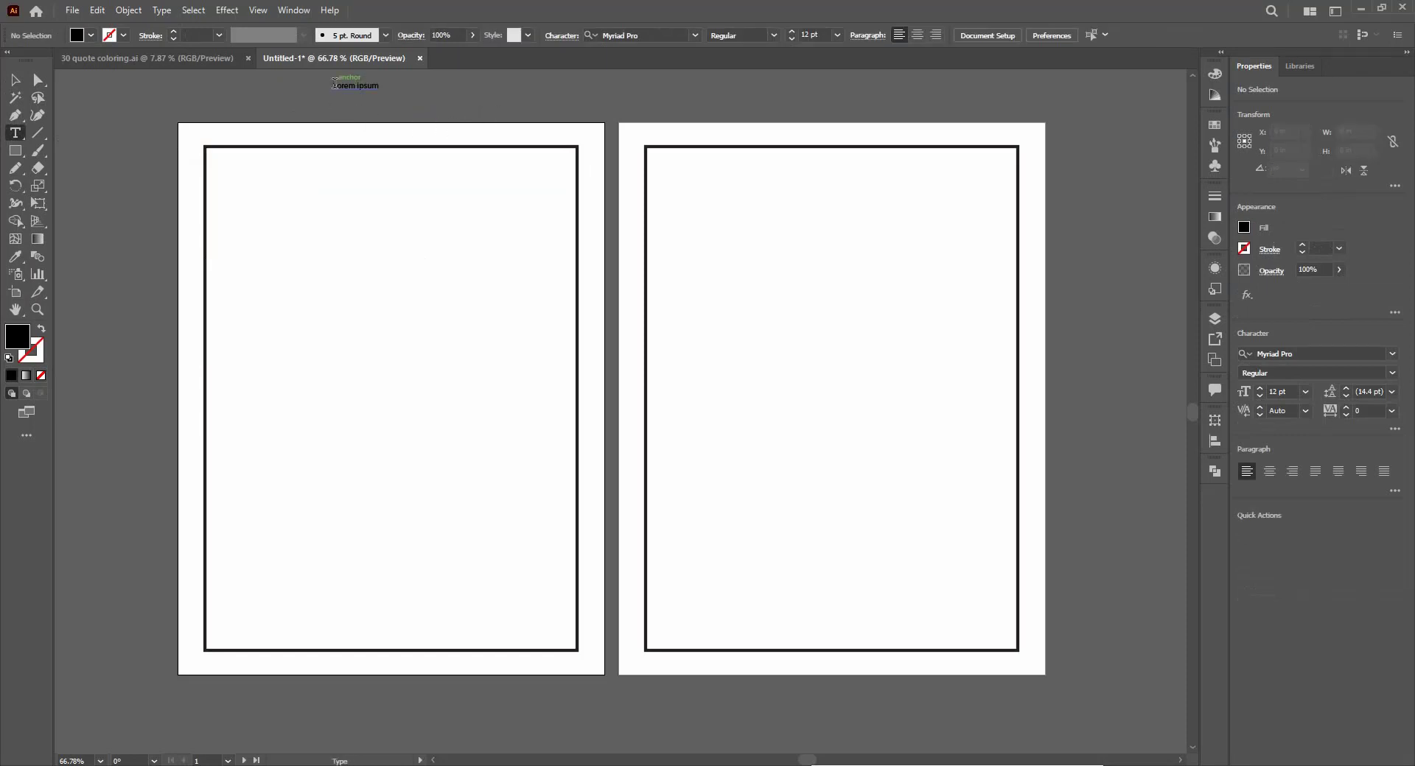
{"action": "key", "text": "ctrl+v"}
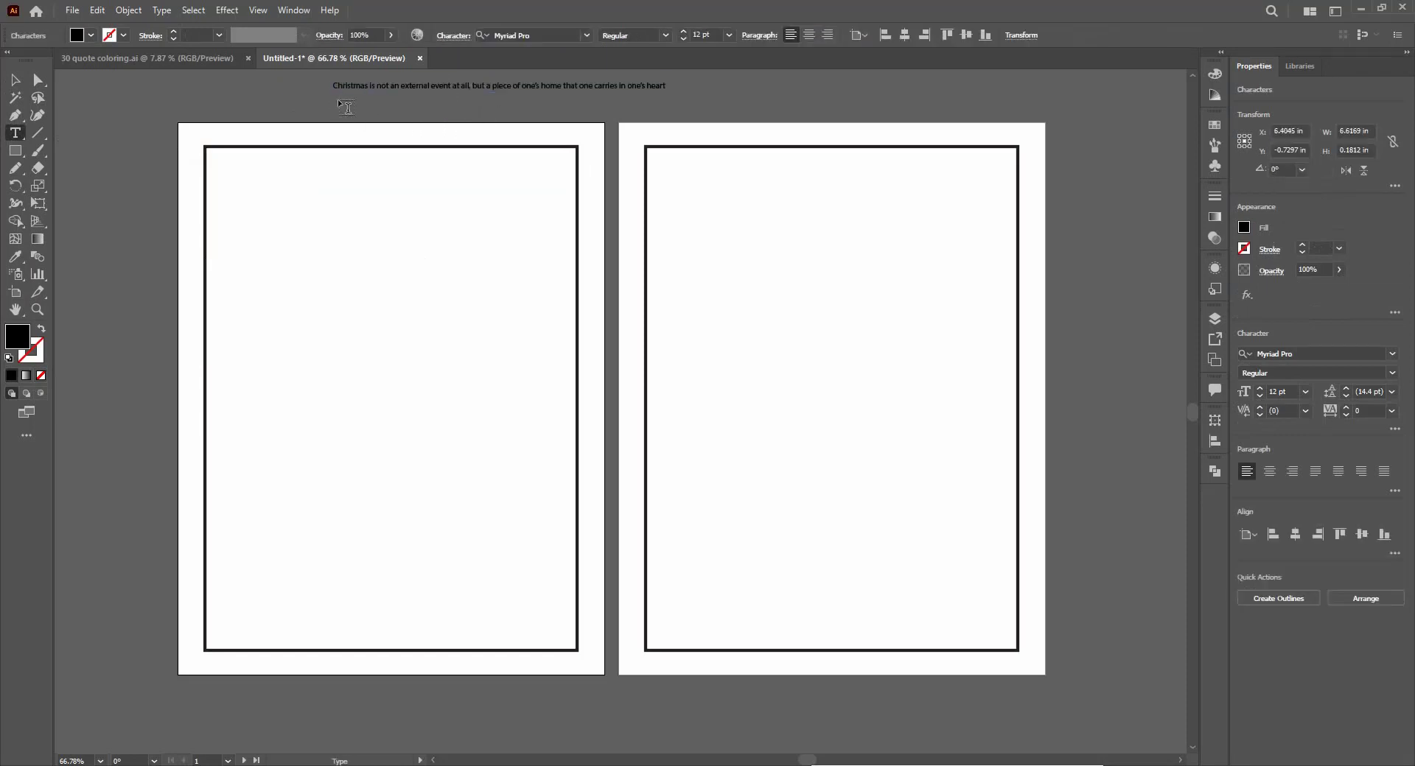
Enlarge the quote text to about 25.75 pt and place it just above the artboards.
{"action": "left_click", "coordinate": [14, 79]}
{"action": "left_click_drag", "start_coordinate": [499, 92], "coordinate": [499, 110]}
{"action": "key", "text": "ctrl+space"}
{"action": "left_click", "coordinate": [275, 163]}
{"action": "left_click_drag", "start_coordinate": [335, 202], "coordinate": [332, 322]}
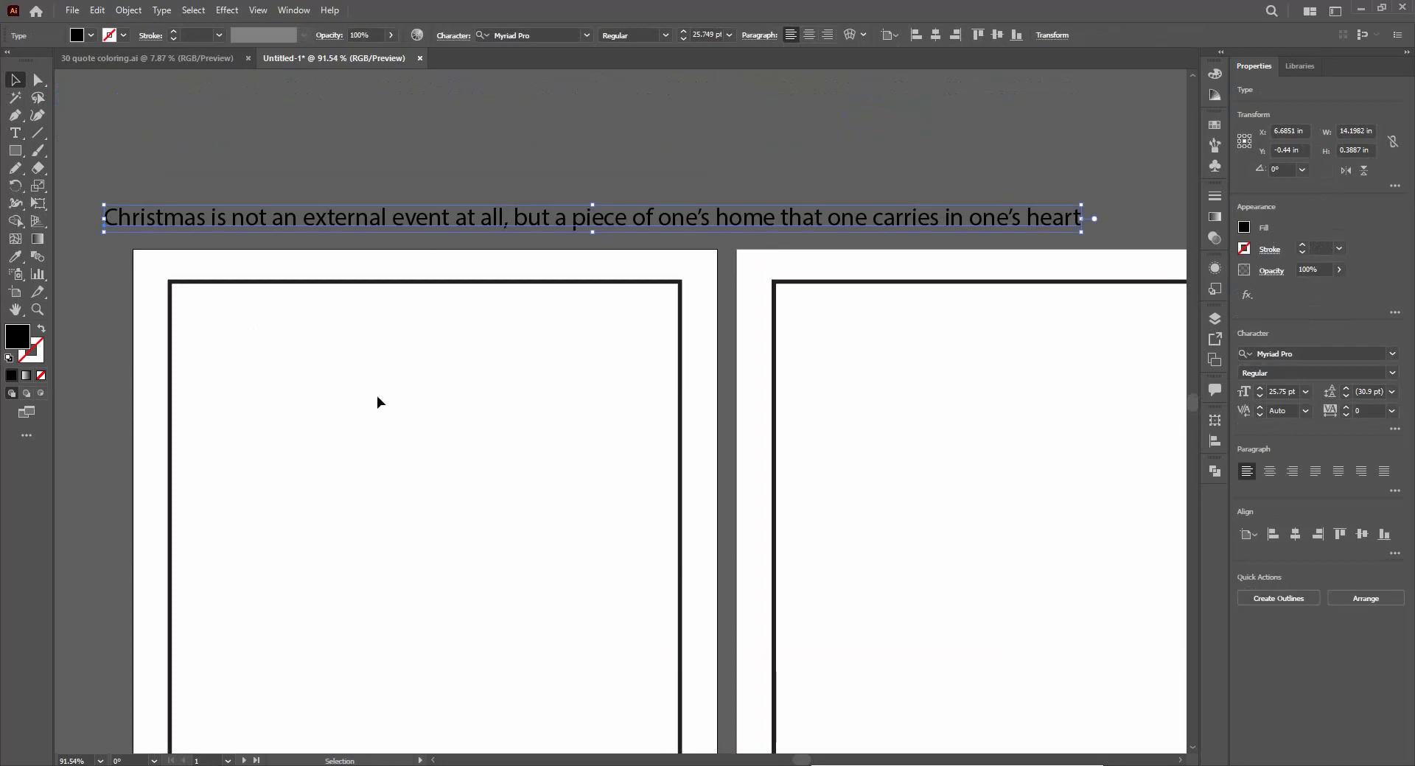
{"action": "left_click", "coordinate": [454, 282], "text": "alt"}
{"action": "left_click", "coordinate": [454, 282], "text": "alt"}
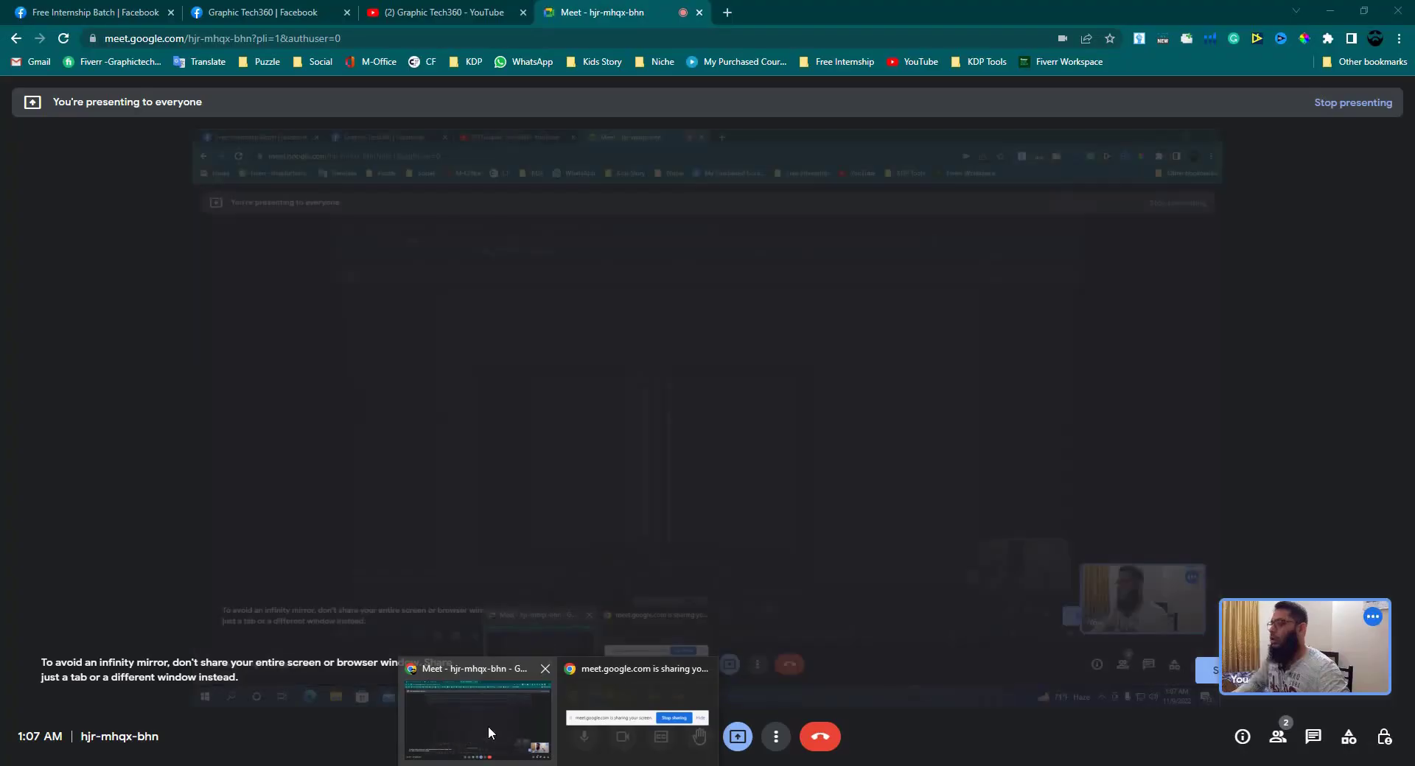
{"action": "left_click", "coordinate": [488, 726]}
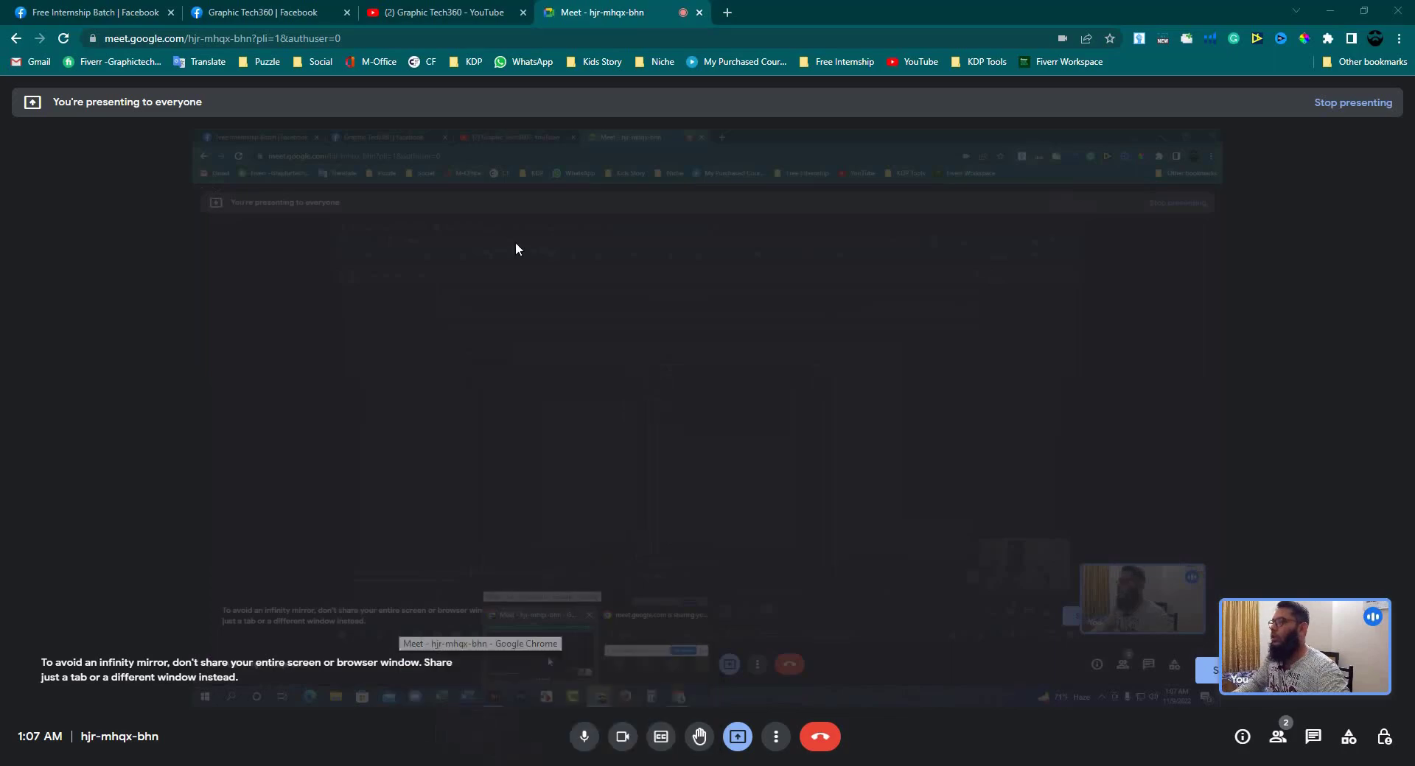
{"action": "left_click", "coordinate": [433, 13]}
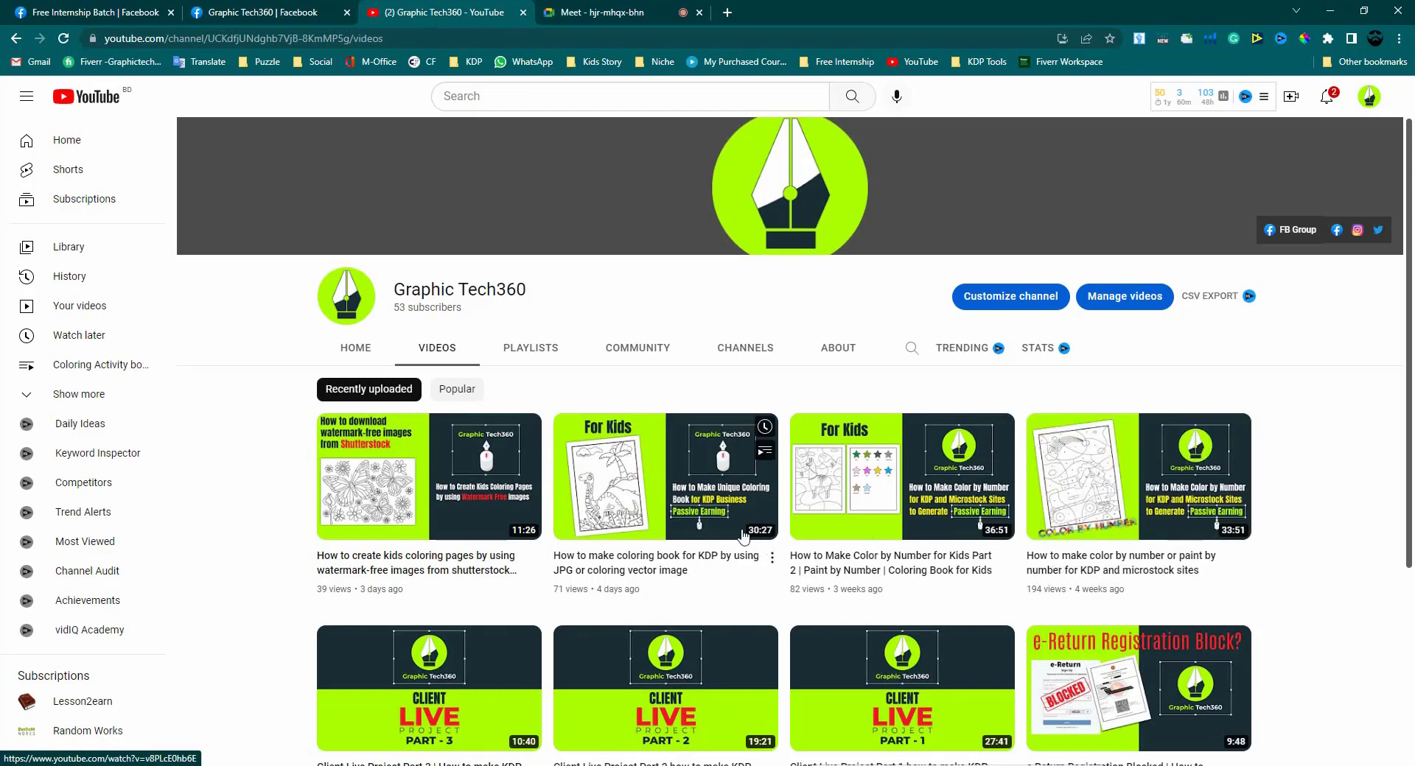
{"action": "mouse_move", "coordinate": [509, 765]}
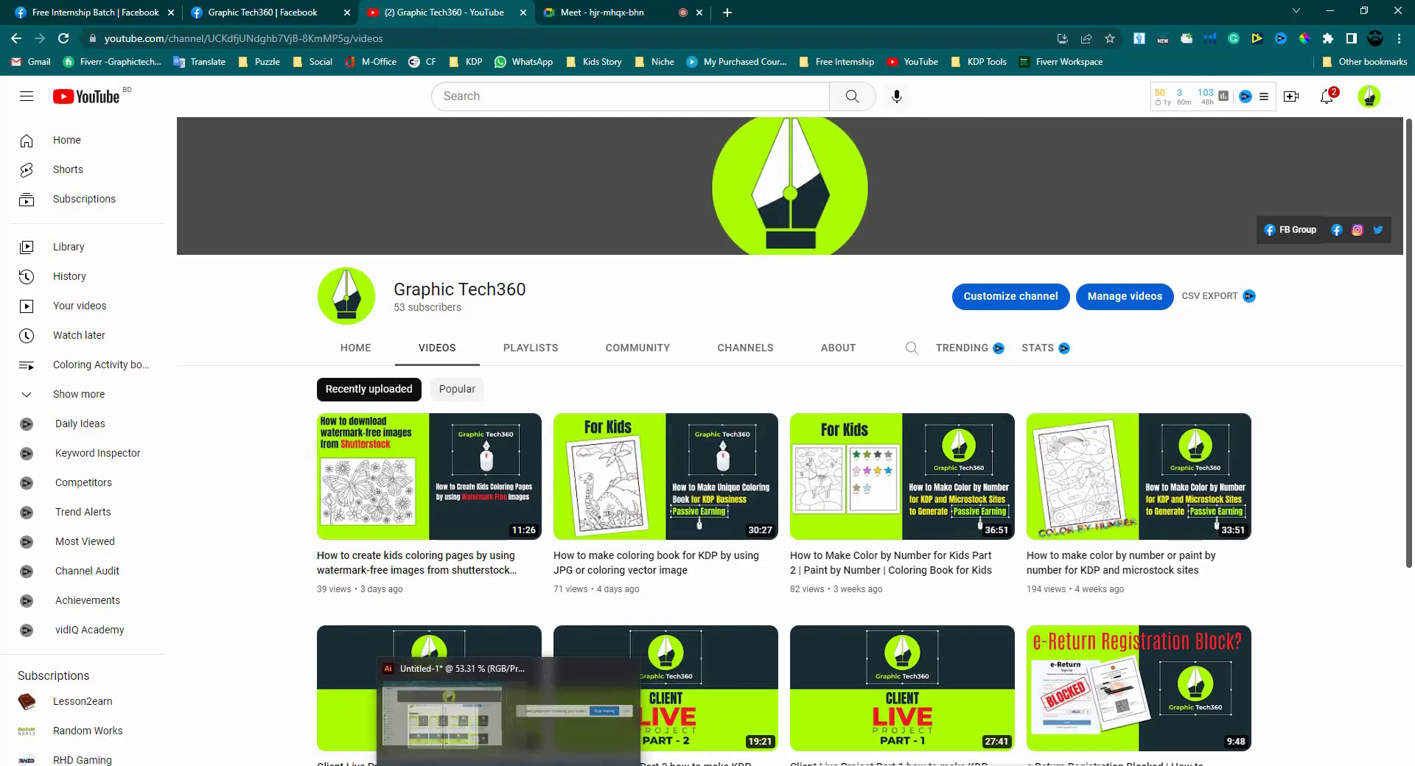
{"action": "left_click", "coordinate": [508, 711]}
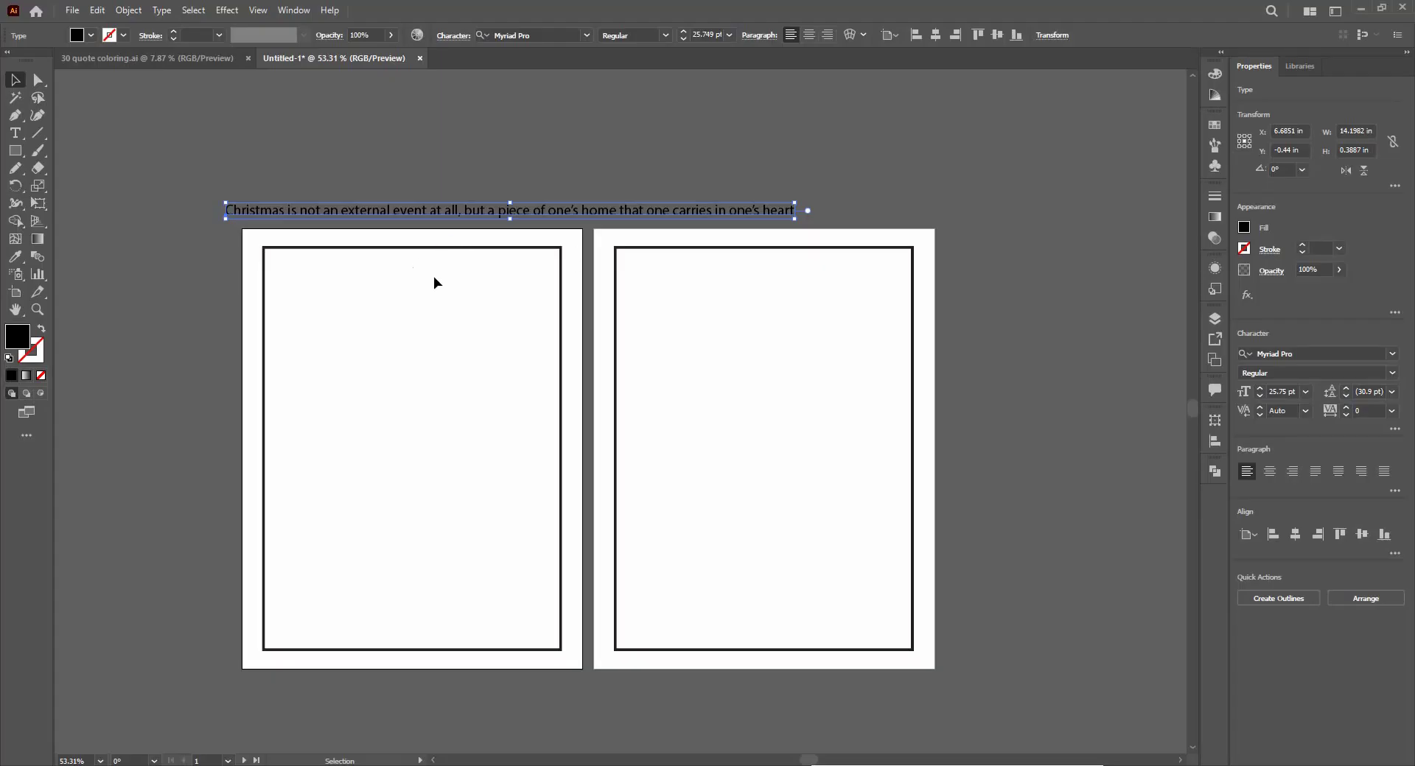
Move the quote line into the first artboard, just below the upper edge of its frame.
{"action": "key", "text": "ctrl+shift+a"}
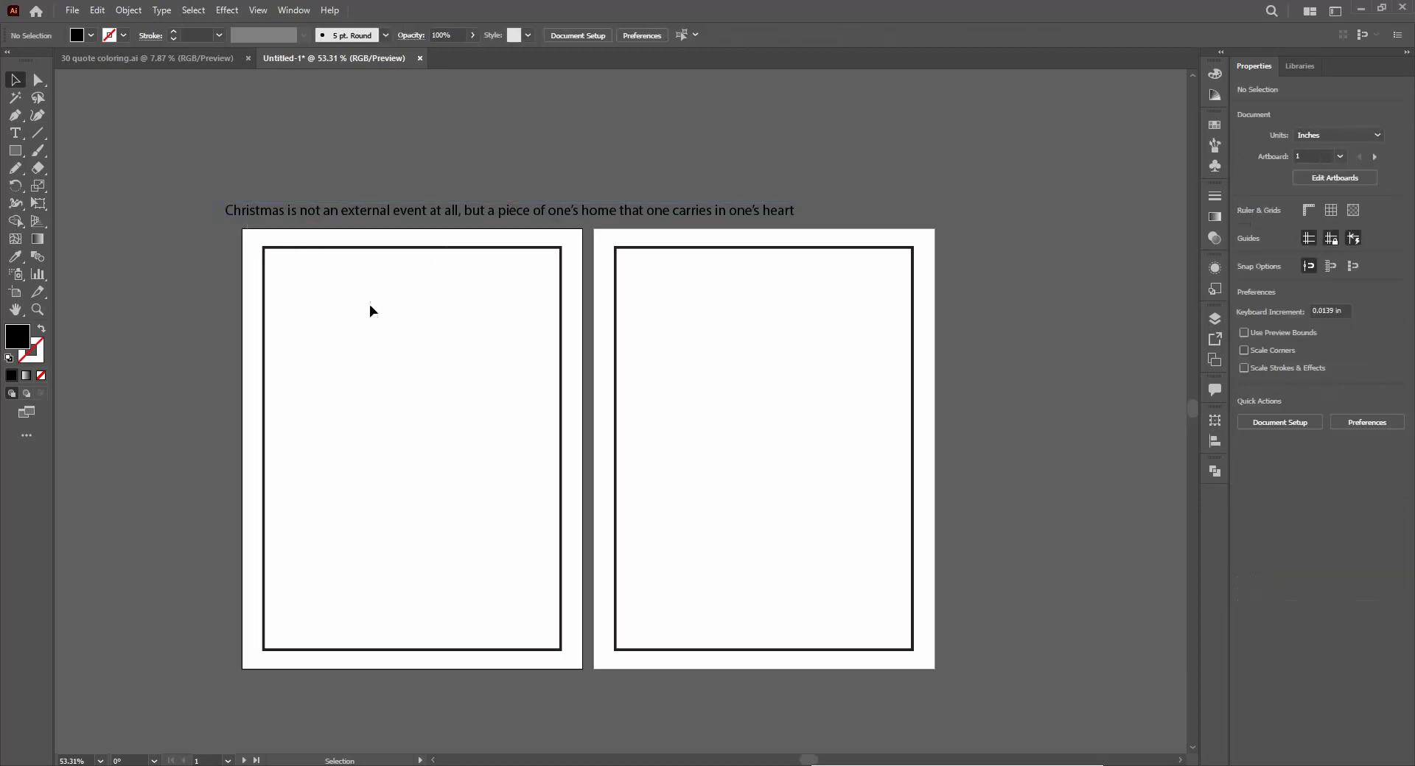
{"action": "scroll", "coordinate": [184, 218], "scroll_direction": "up", "scroll_amount": 3, "text": "alt"}
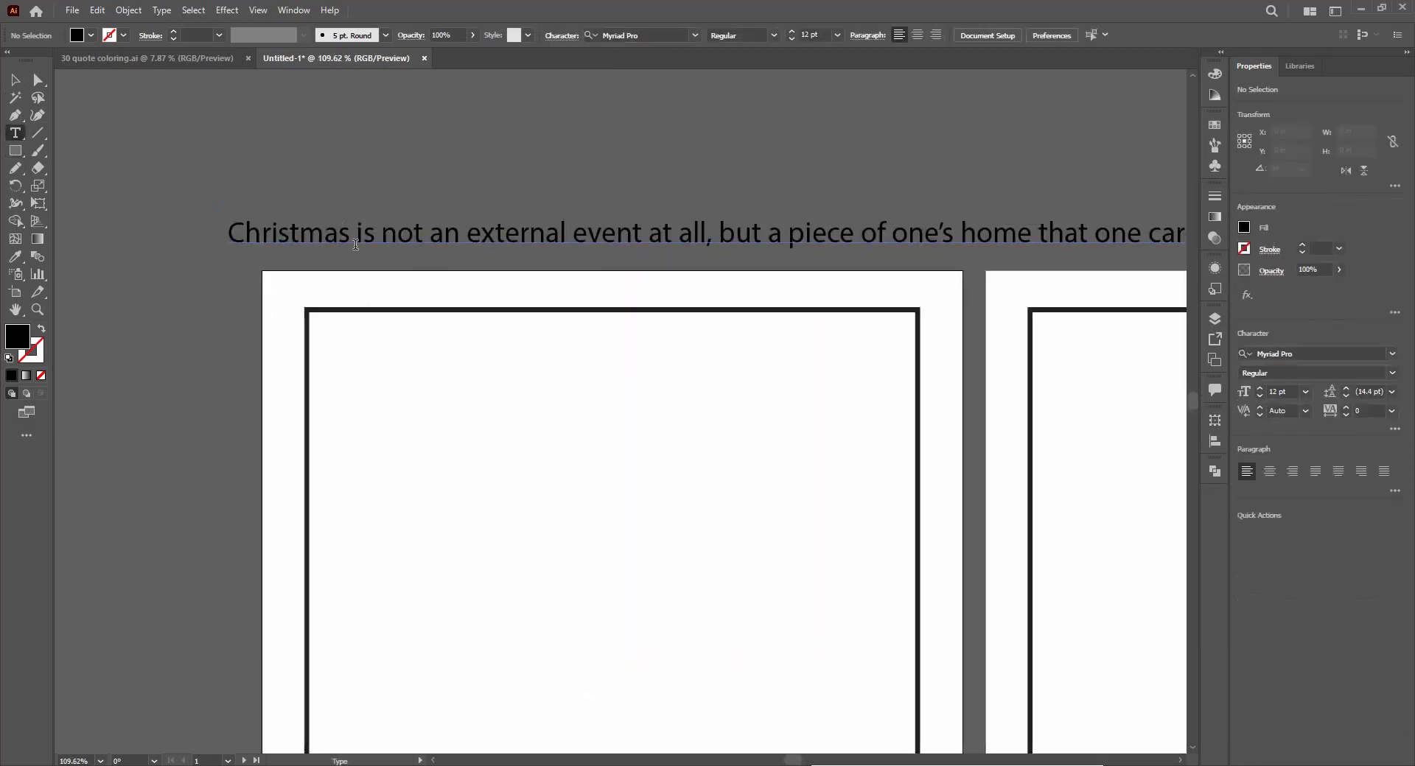
{"action": "scroll", "coordinate": [295, 174], "scroll_direction": "down", "scroll_amount": 3, "text": "alt"}
{"action": "left_click_drag", "start_coordinate": [321, 193], "coordinate": [373, 240]}
{"action": "scroll", "coordinate": [389, 275], "scroll_direction": "up", "scroll_amount": 3, "text": "alt"}
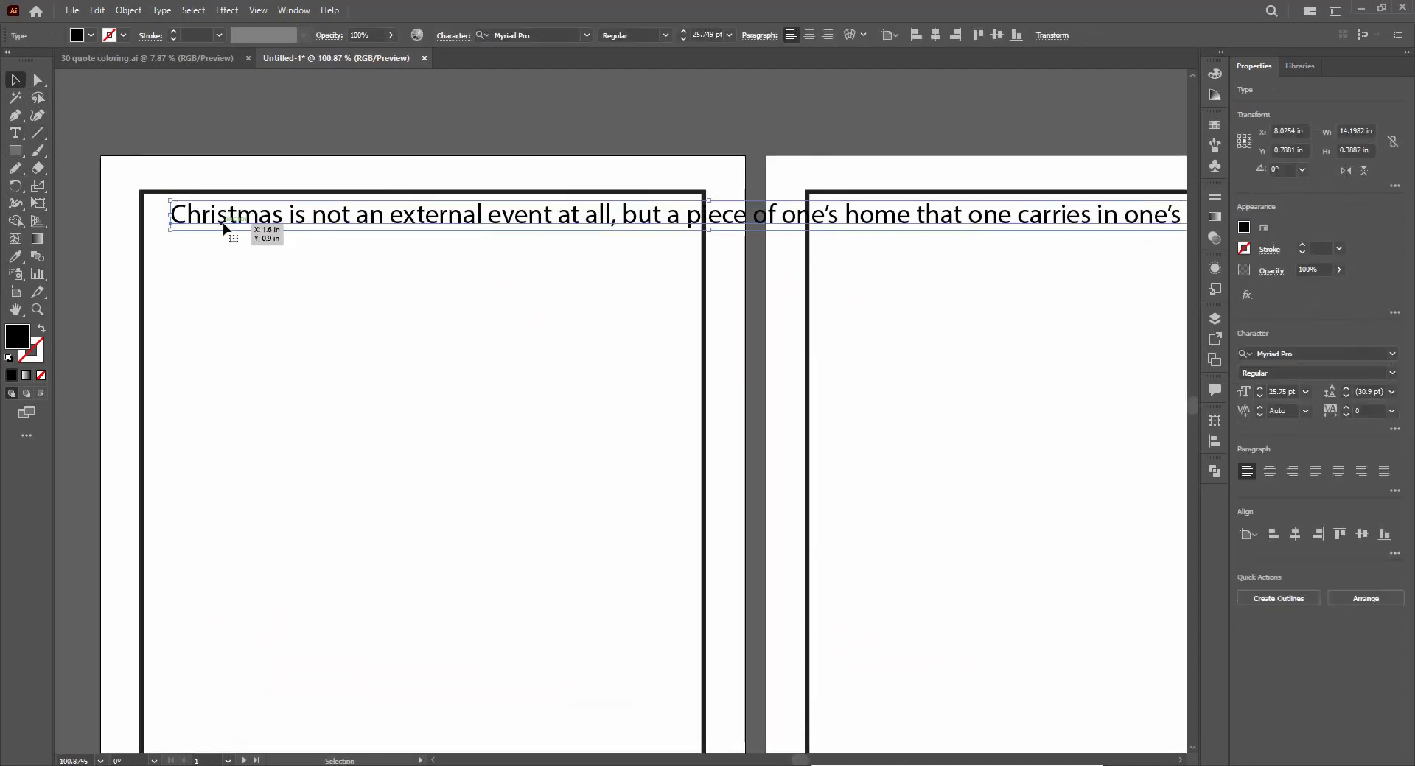
Duplicate the quote line about 0.4 in below itself and repeat the copy until ten lines are stacked.
{"action": "left_click_drag", "start_coordinate": [230, 221], "coordinate": [231, 251]}
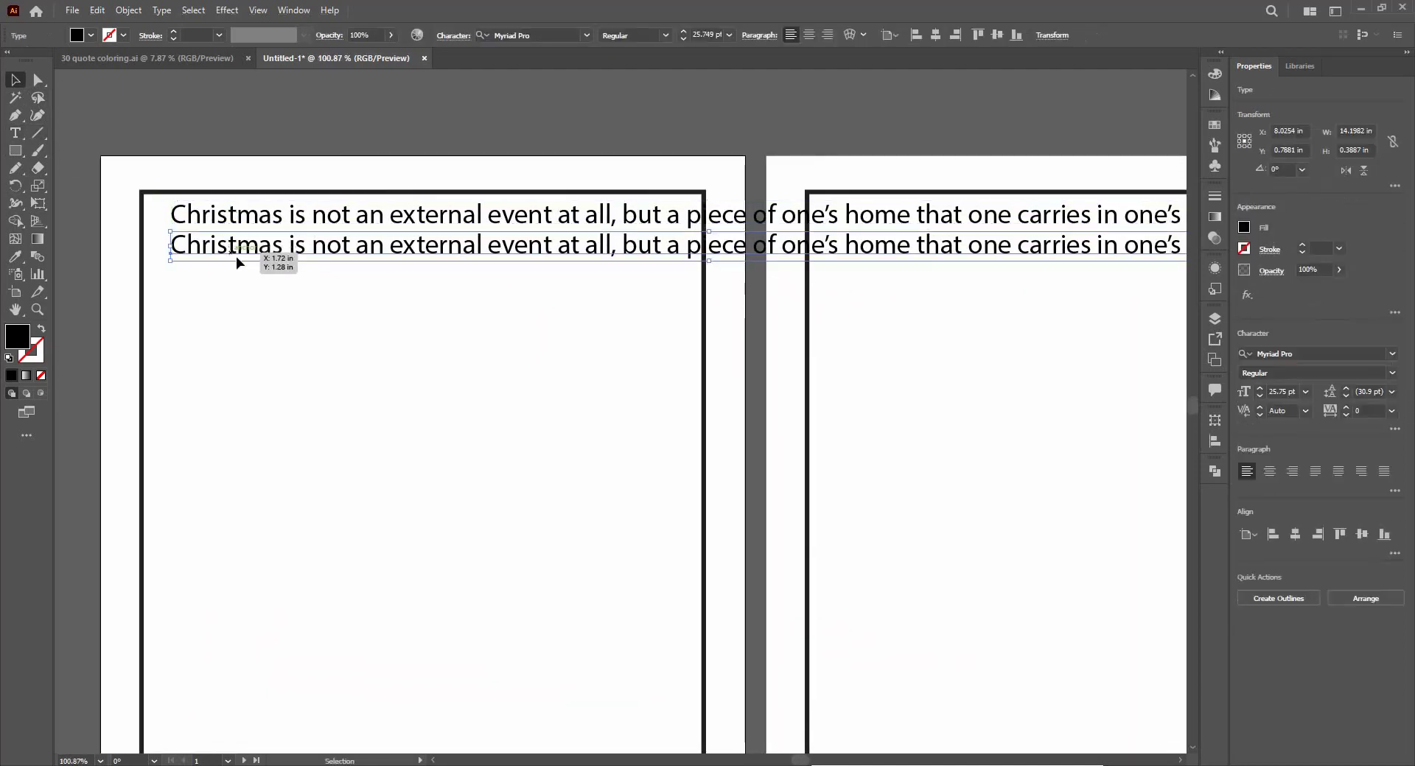
{"action": "key", "text": "ctrl+d"}
{"action": "key", "text": "ctrl+d"}
{"action": "key", "text": "ctrl+d"}
{"action": "key", "text": "ctrl+d"}
{"action": "key", "text": "ctrl+d"}
{"action": "key", "text": "ctrl+d"}
{"action": "key", "text": "ctrl+d"}
{"action": "key", "text": "ctrl+d"}
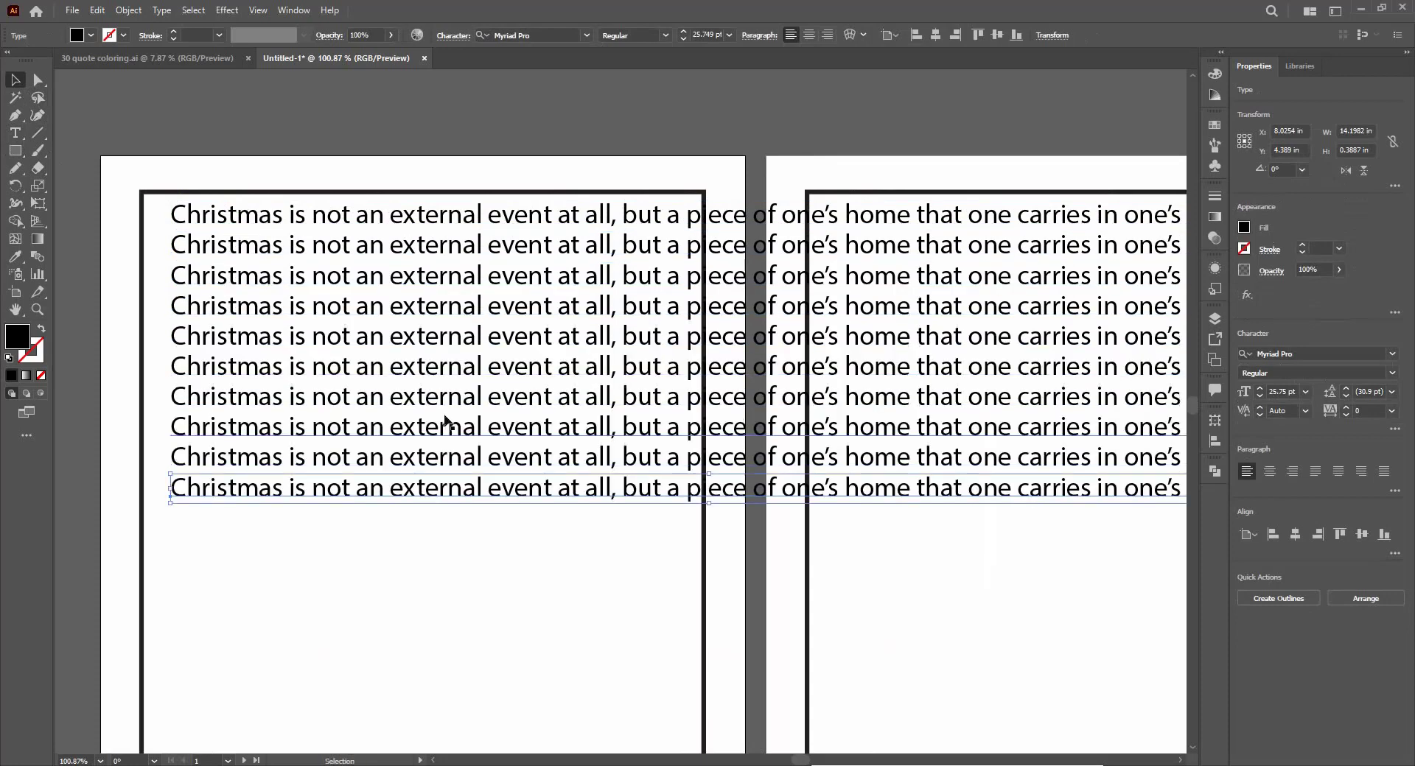
{"action": "scroll", "coordinate": [566, 496], "scroll_direction": "down", "scroll_amount": 4, "text": "alt"}
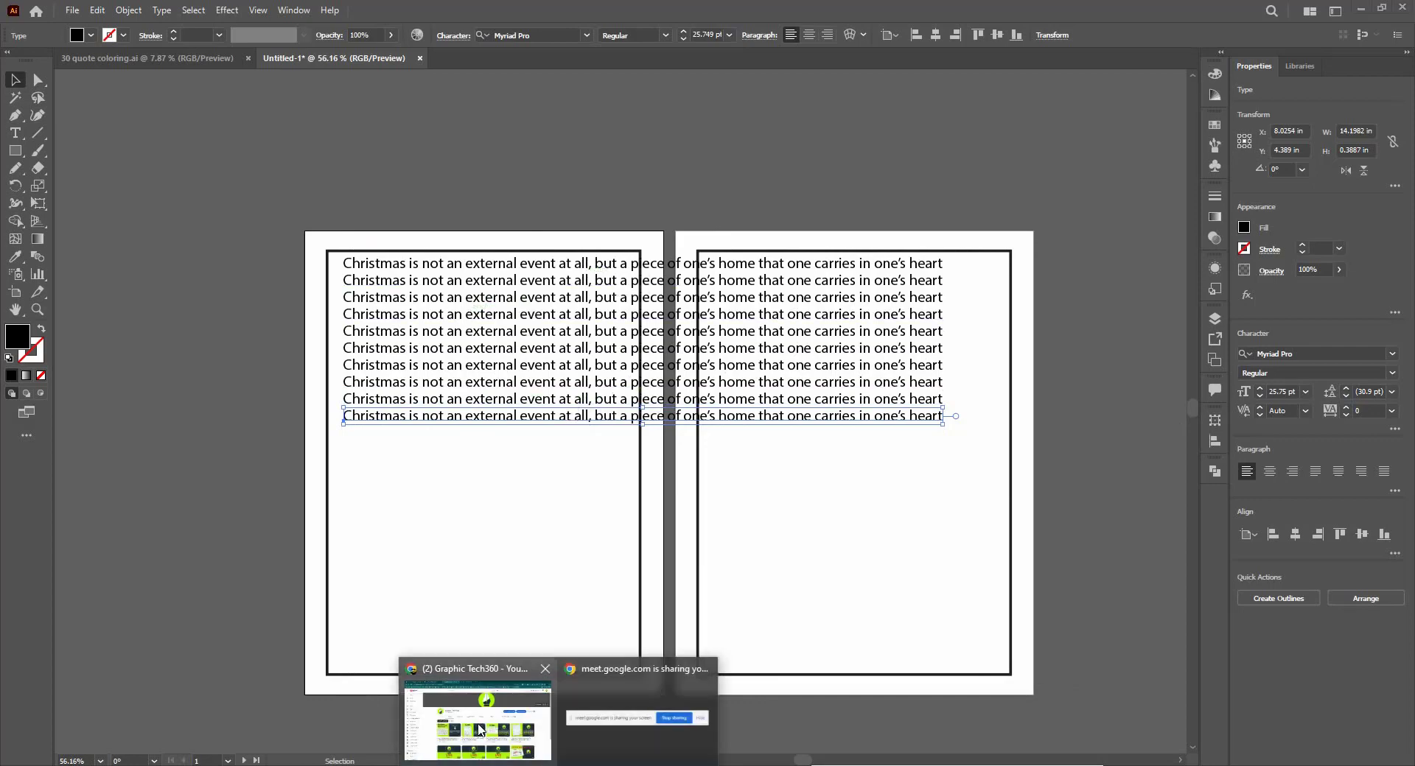
Switch to the browser and search Amazon for "Swear word coloring book for adults".
{"action": "left_click", "coordinate": [481, 729]}
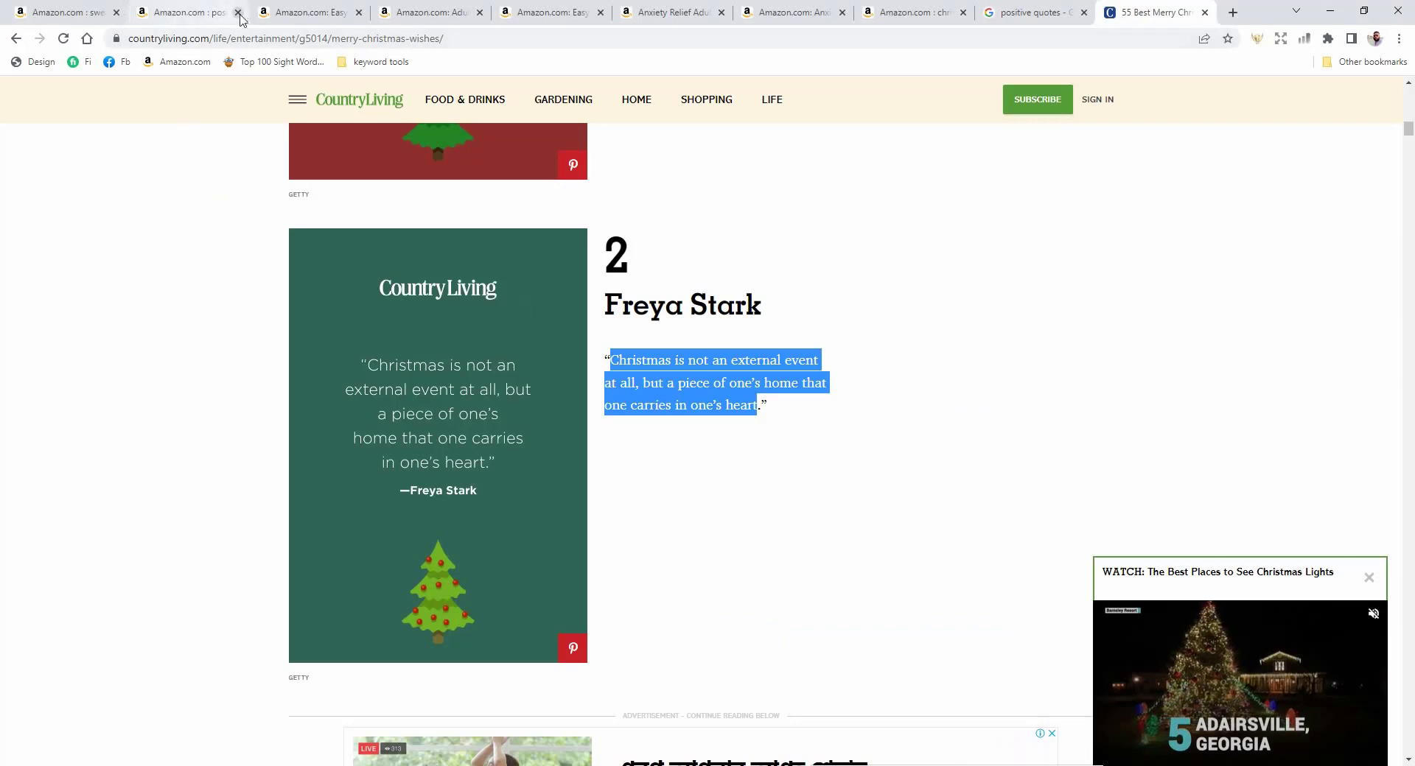
{"action": "left_click", "coordinate": [417, 14]}
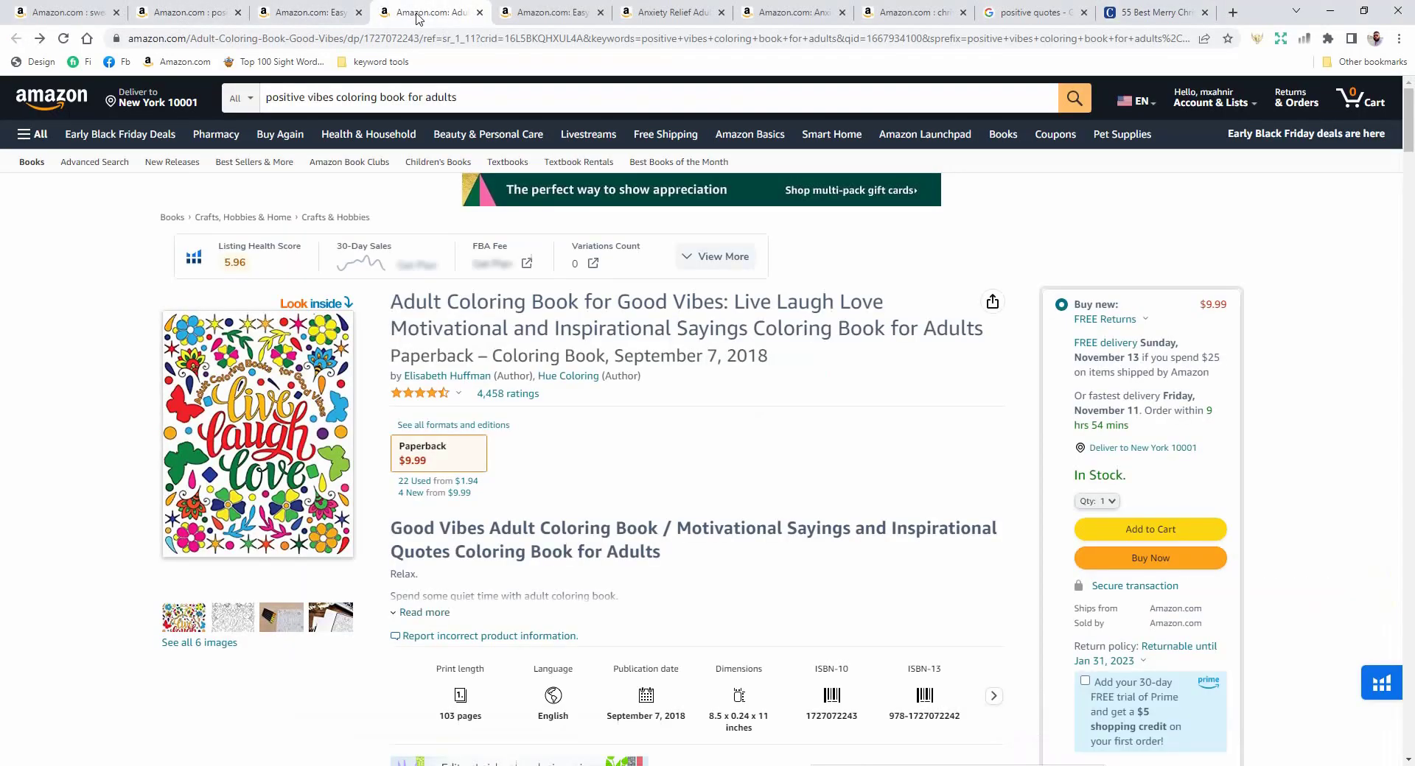
{"action": "left_click", "coordinate": [181, 21]}
{"action": "left_click", "coordinate": [266, 14]}
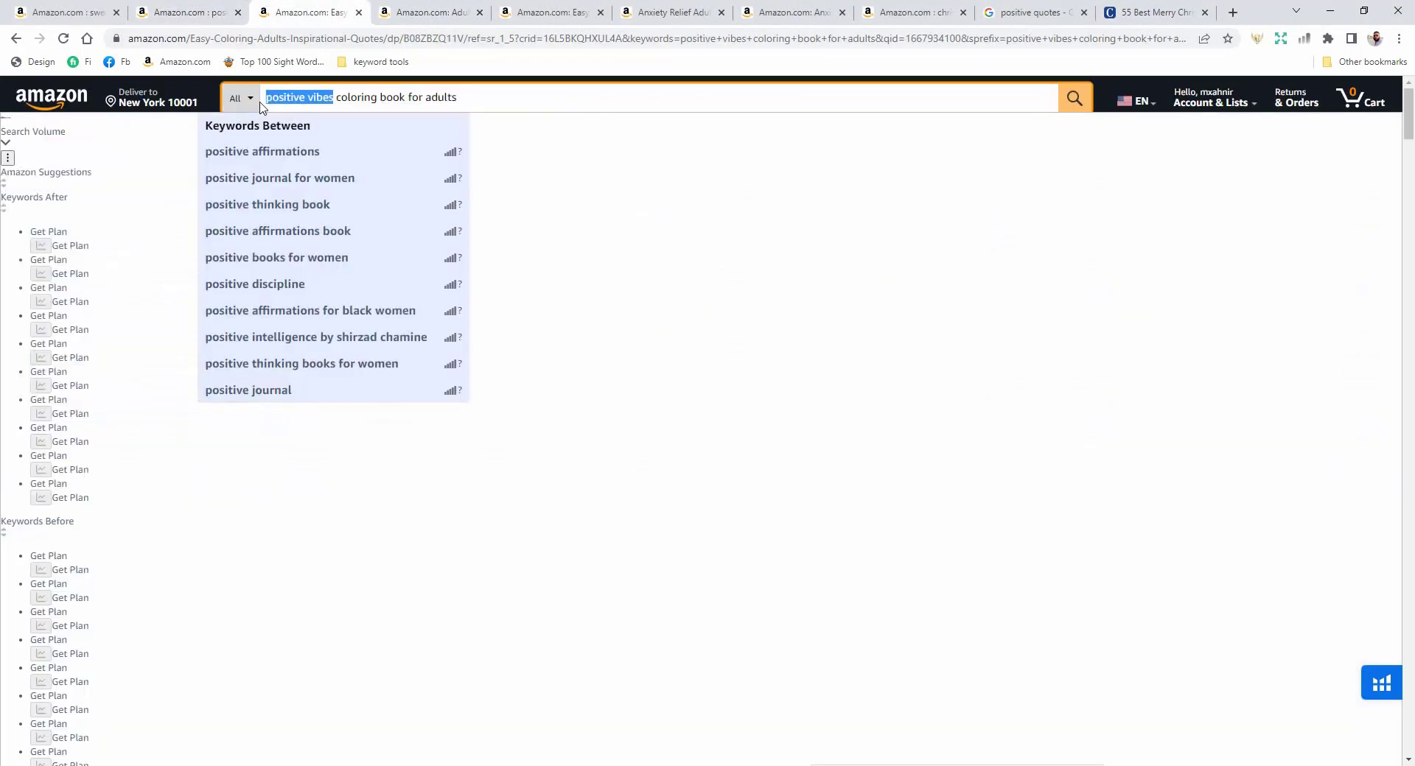
{"action": "type", "text": "Swear"}
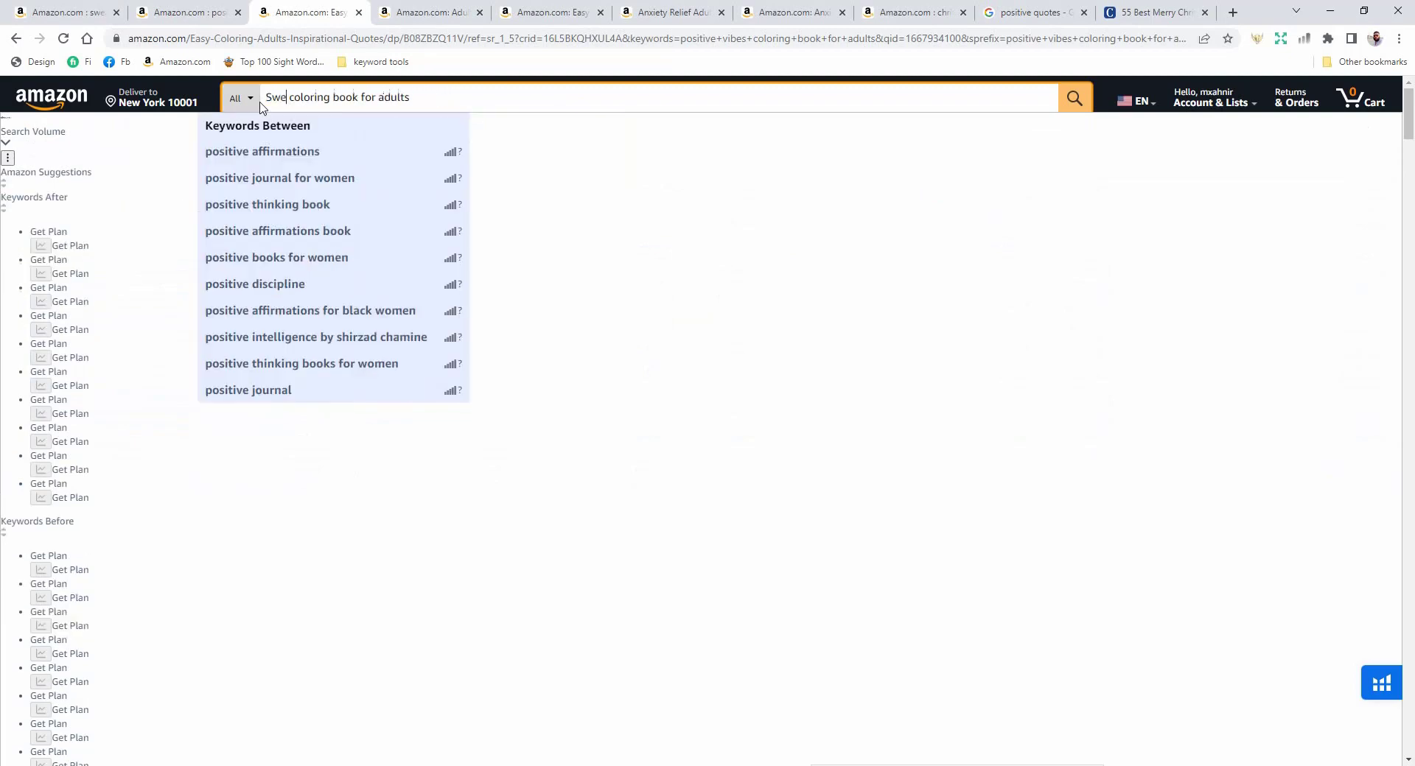
{"action": "type", "text": " word"}
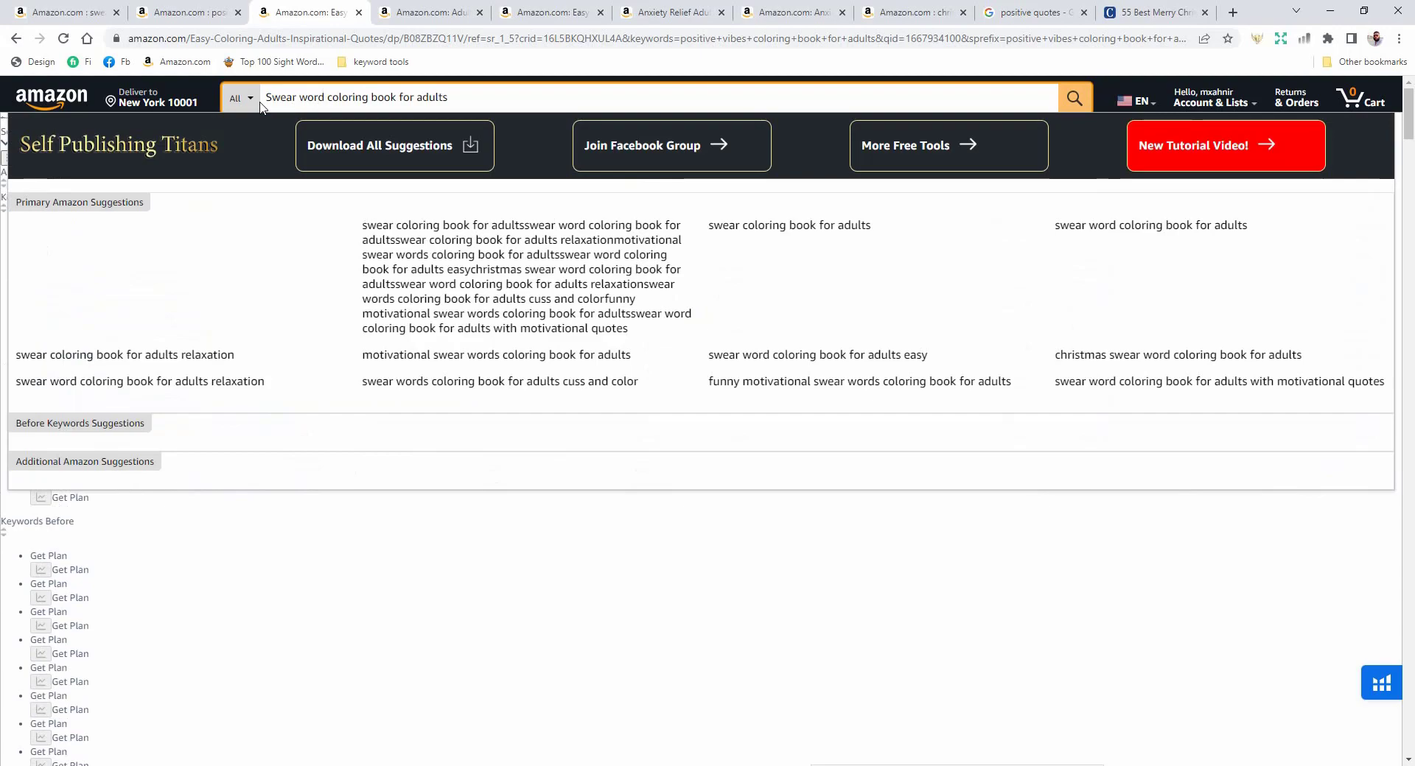
{"action": "key", "text": "Return"}
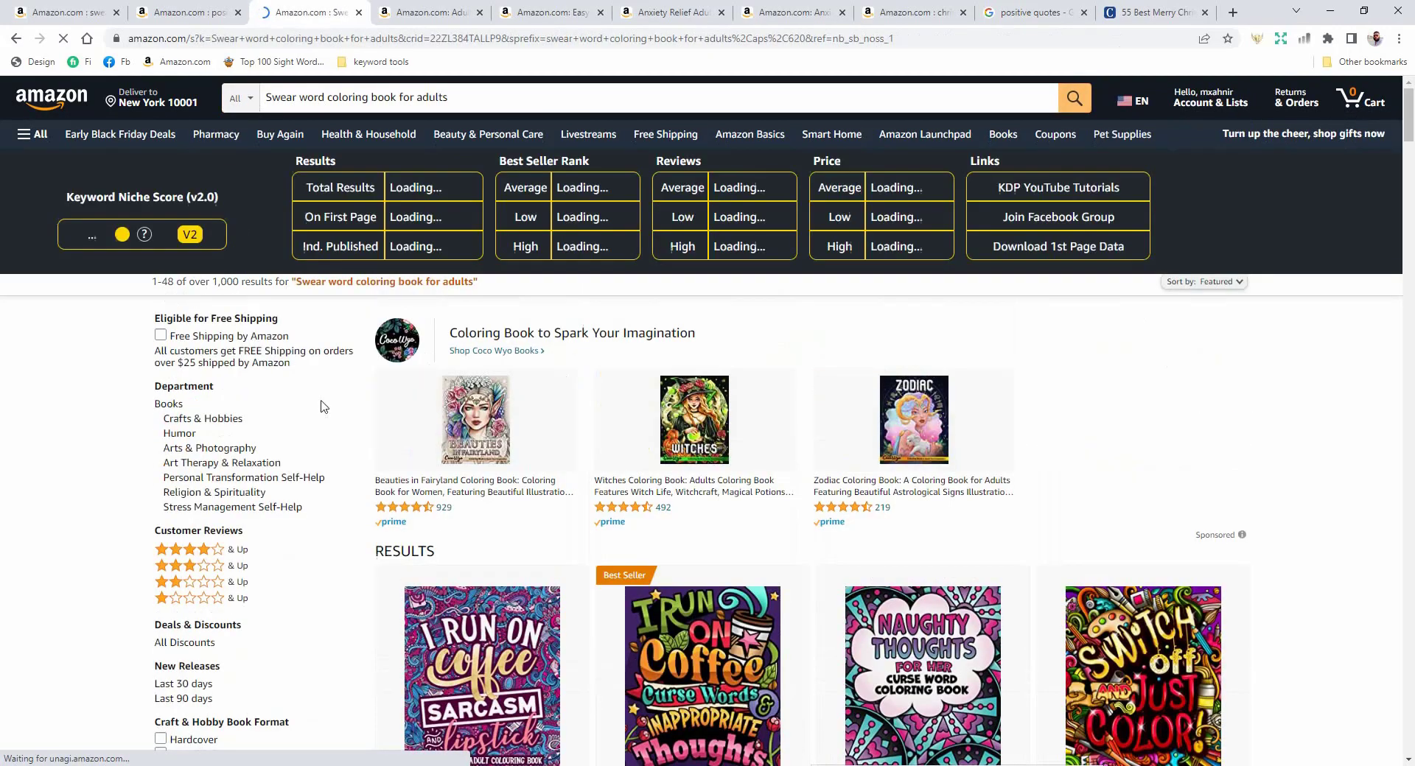
Examine the covers and best-seller ranks of the swear word coloring books in the Amazon results.
{"action": "scroll", "coordinate": [783, 554], "scroll_direction": "down", "scroll_amount": 8}
{"action": "scroll", "coordinate": [785, 557], "scroll_direction": "down", "scroll_amount": 4}
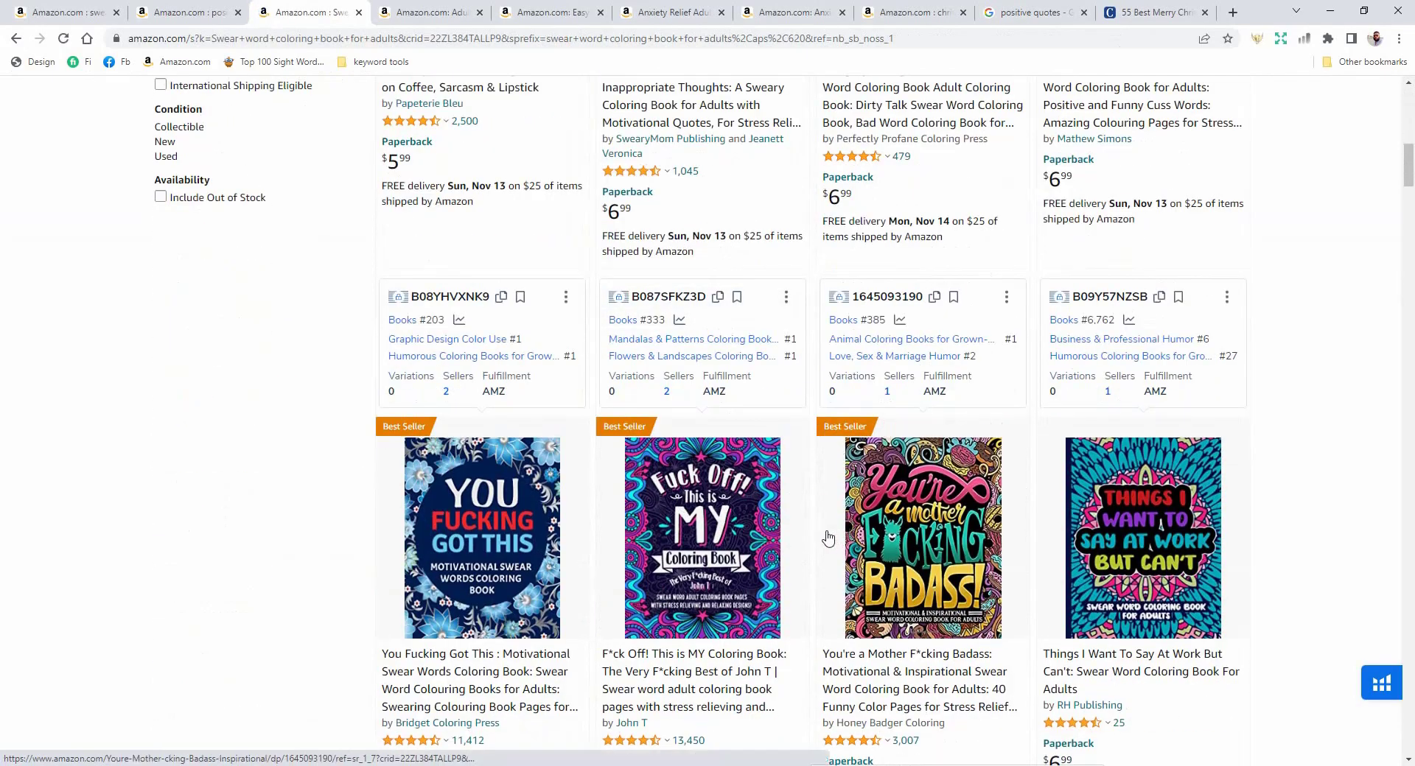
{"action": "scroll", "coordinate": [809, 539], "scroll_direction": "up", "scroll_amount": 4}
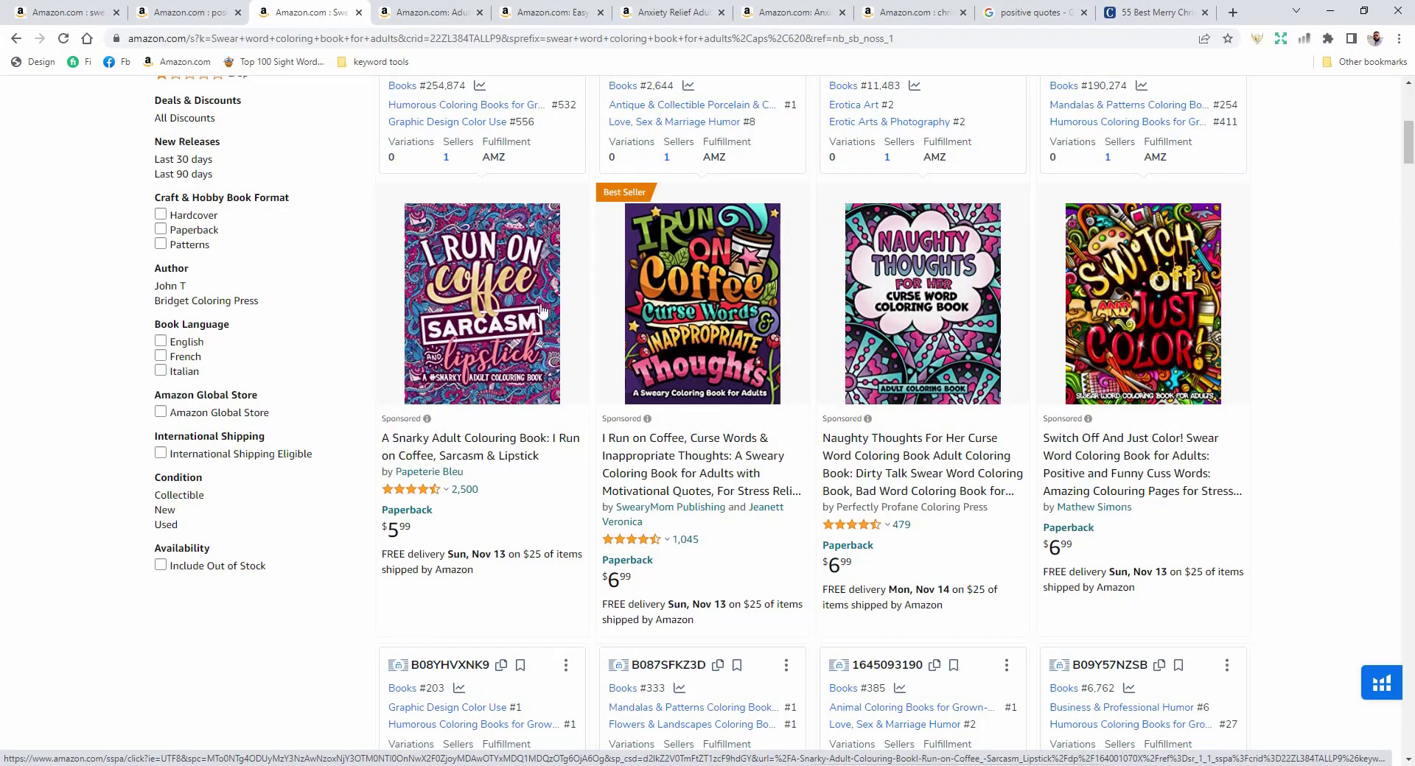
{"action": "scroll", "coordinate": [315, 190], "scroll_direction": "up", "scroll_amount": 7}
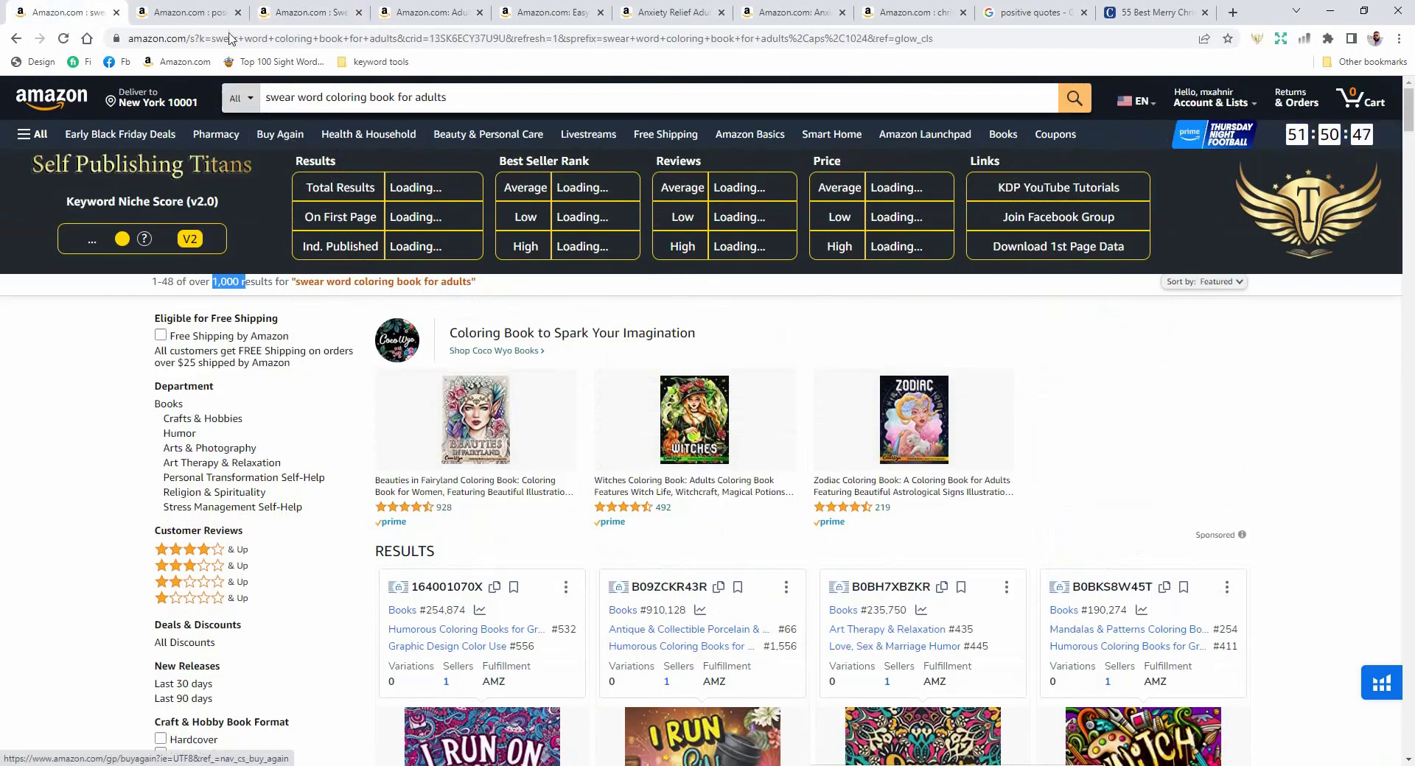
Check the keyword niche statistics for the Amazon search "positive vibes coloring book for adults".
{"action": "left_click", "coordinate": [177, 13]}
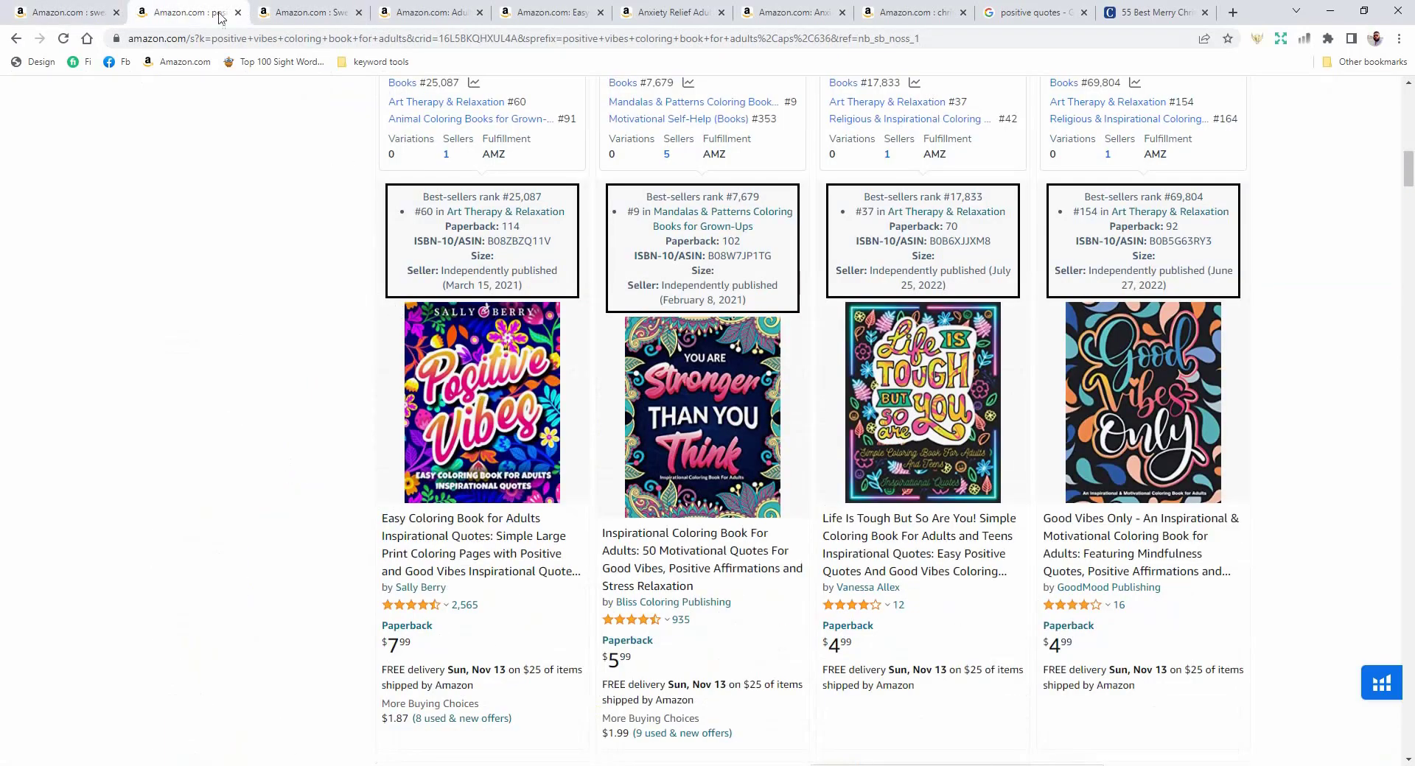
{"action": "scroll", "coordinate": [300, 230], "scroll_direction": "up", "scroll_amount": 10}
{"action": "scroll", "coordinate": [391, 274], "scroll_direction": "up", "scroll_amount": 5}
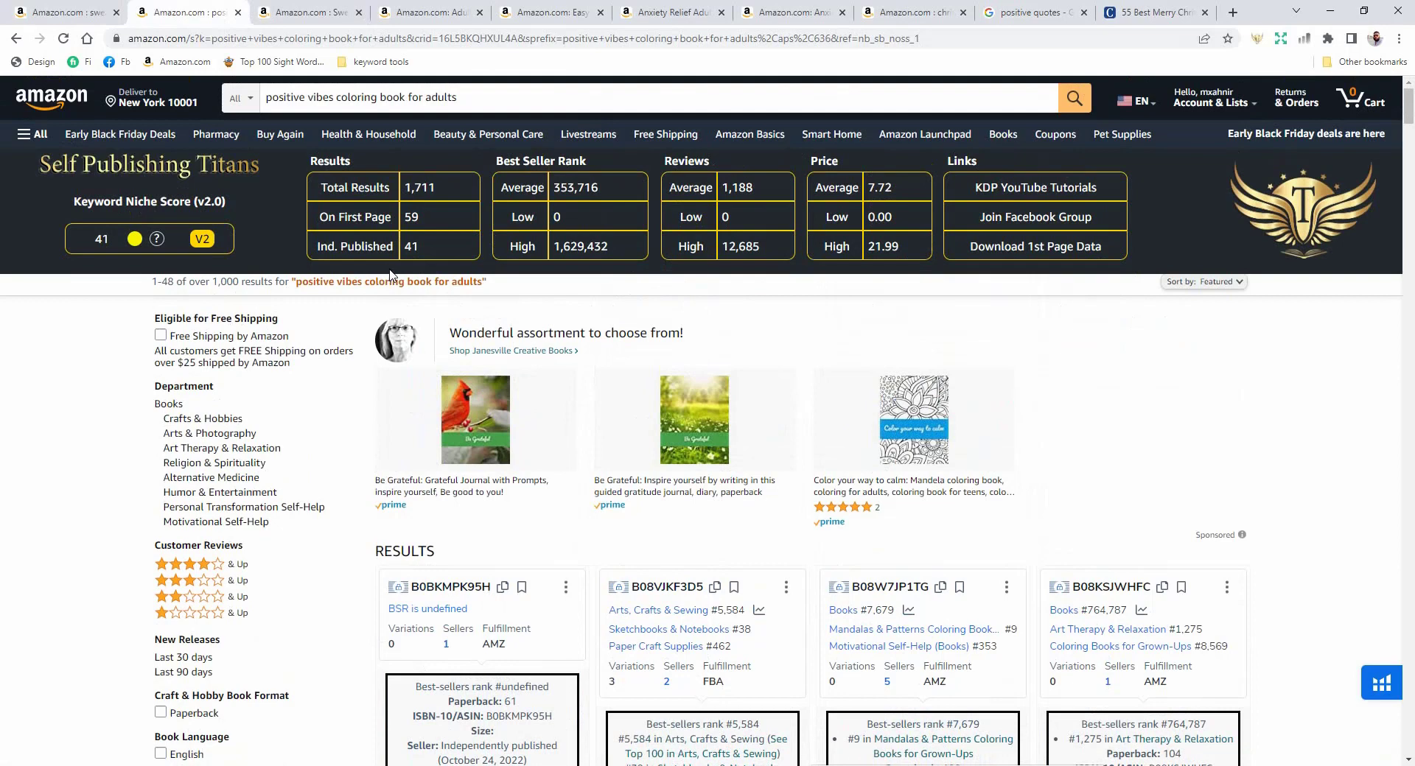
Review the swear word coloring book results and examine the Christmas quotes coloring books for adults on Amazon.
{"action": "left_click", "coordinate": [87, 15]}
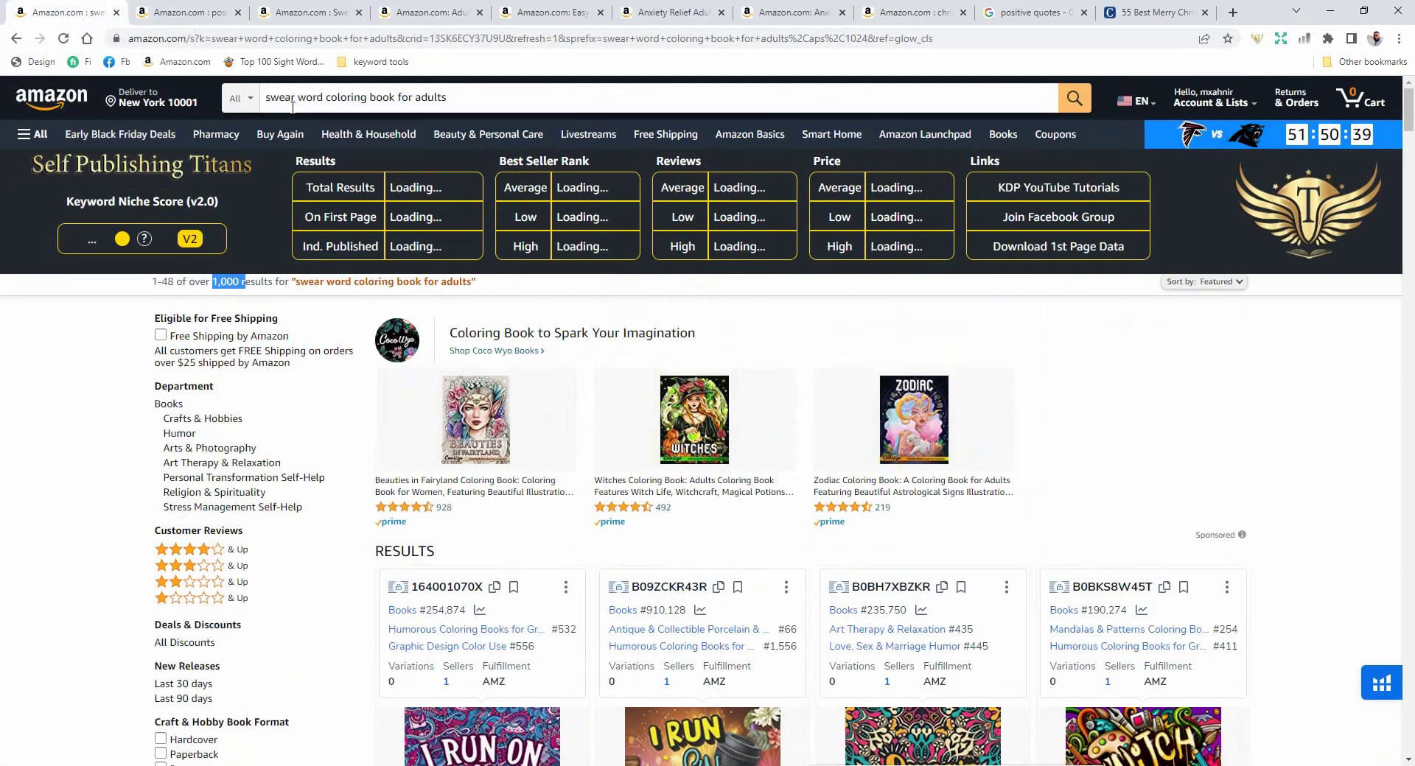
{"action": "scroll", "coordinate": [604, 490], "scroll_direction": "down", "scroll_amount": 5}
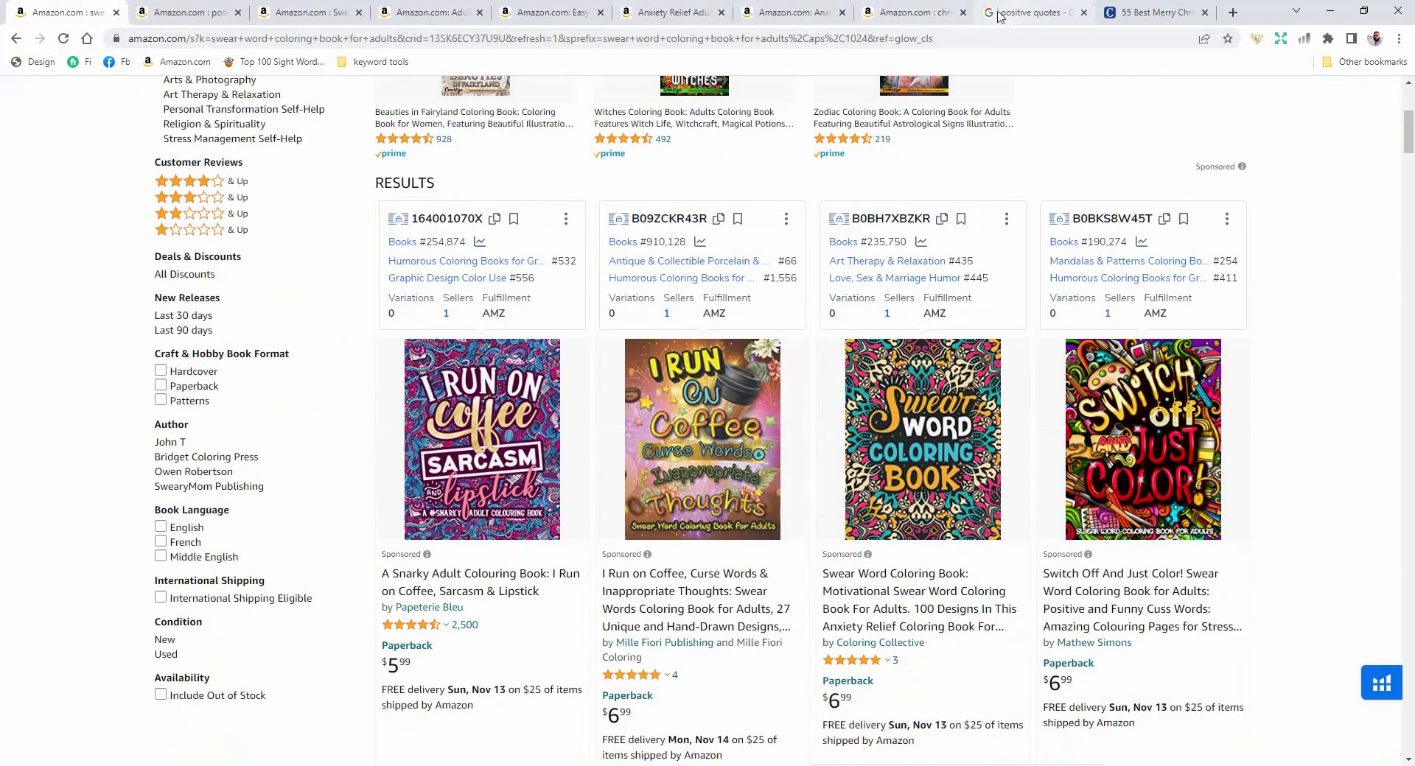
{"action": "left_click", "coordinate": [896, 13]}
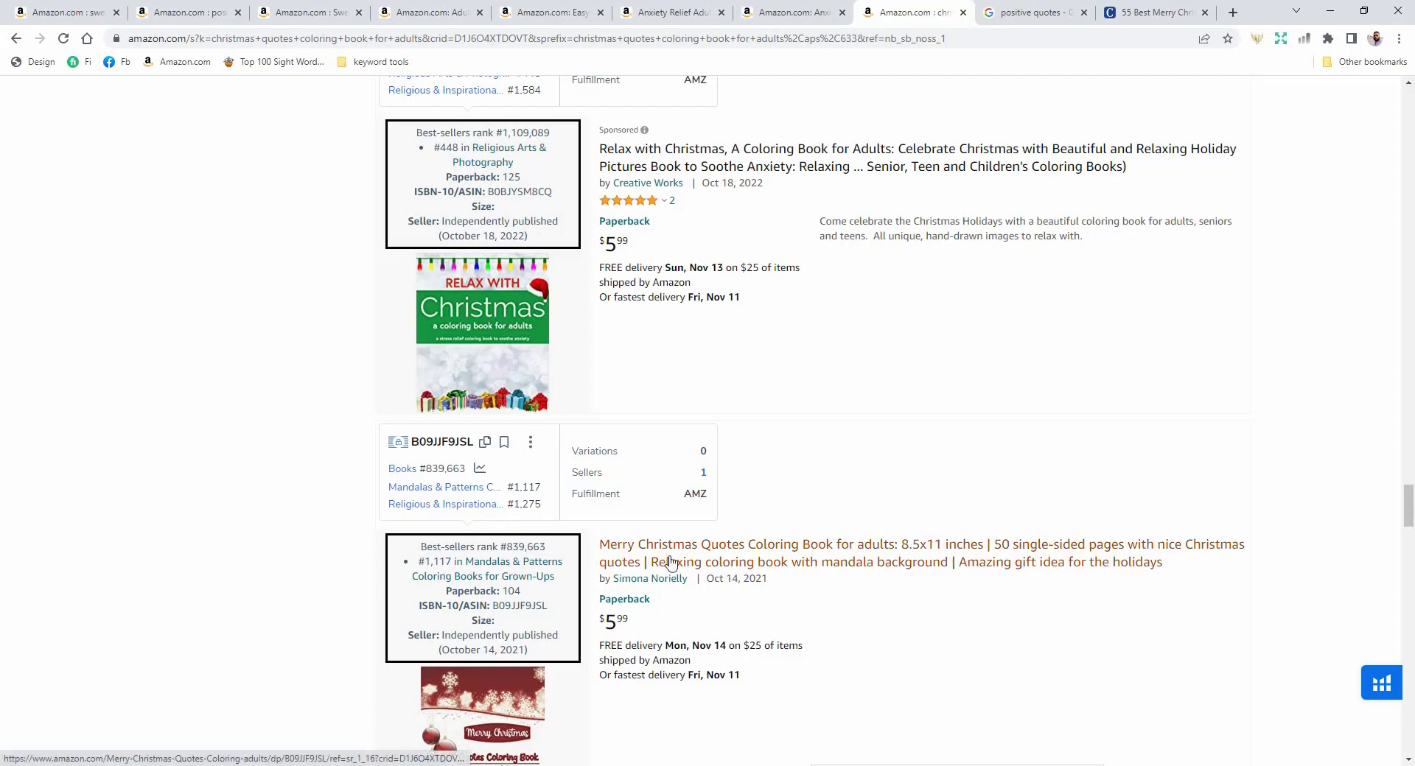
{"action": "scroll", "coordinate": [900, 566], "scroll_direction": "down", "scroll_amount": 3}
{"action": "scroll", "coordinate": [904, 562], "scroll_direction": "up", "scroll_amount": 10}
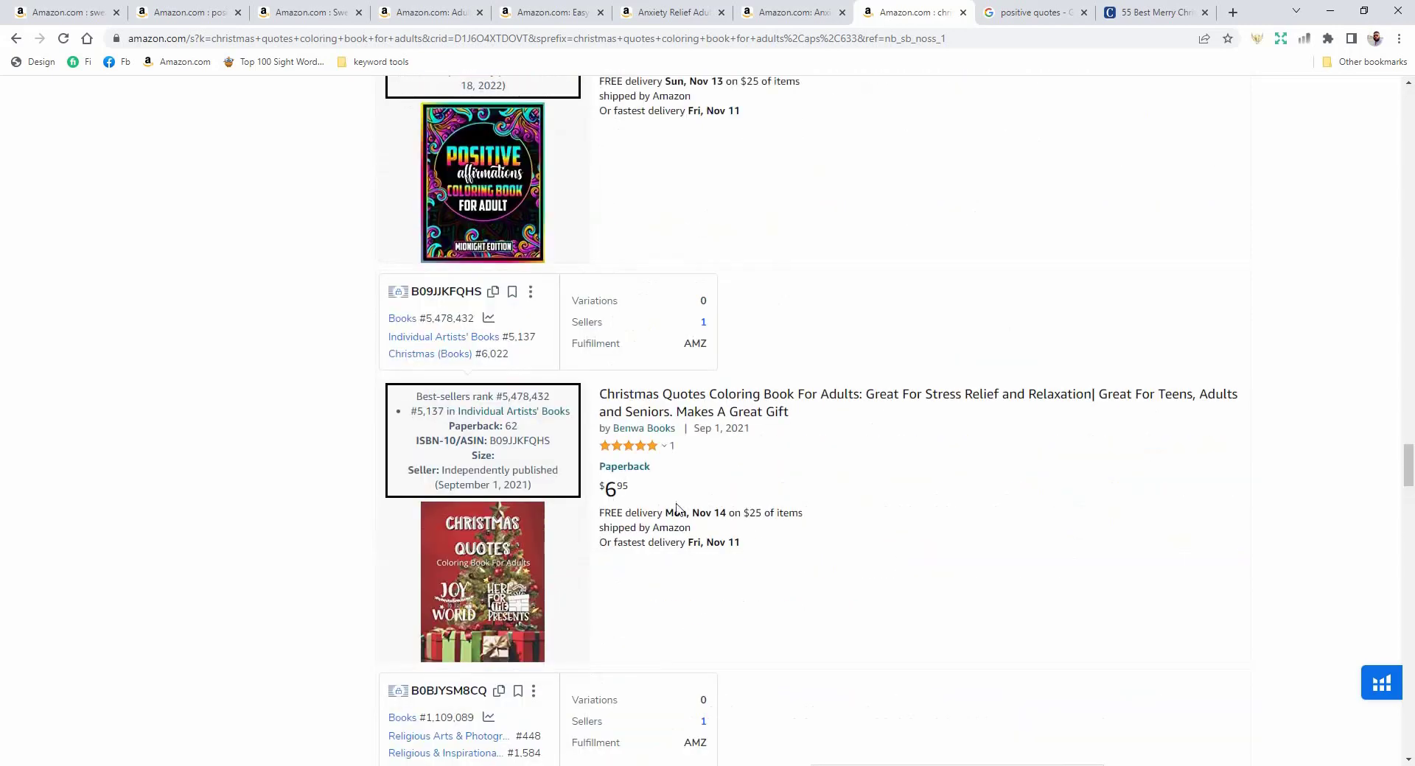
{"action": "scroll", "coordinate": [766, 413], "scroll_direction": "up", "scroll_amount": 4}
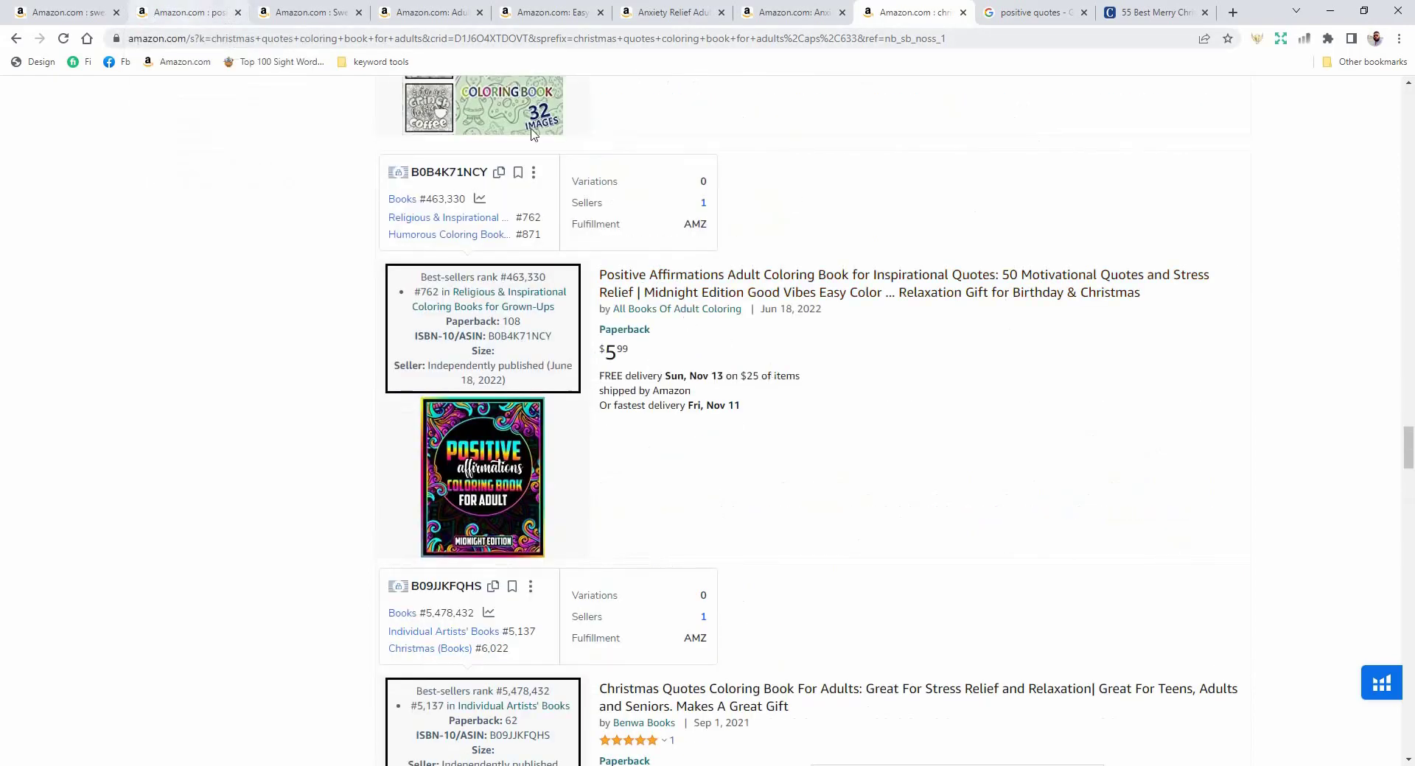
{"action": "scroll", "coordinate": [735, 460], "scroll_direction": "up", "scroll_amount": 5}
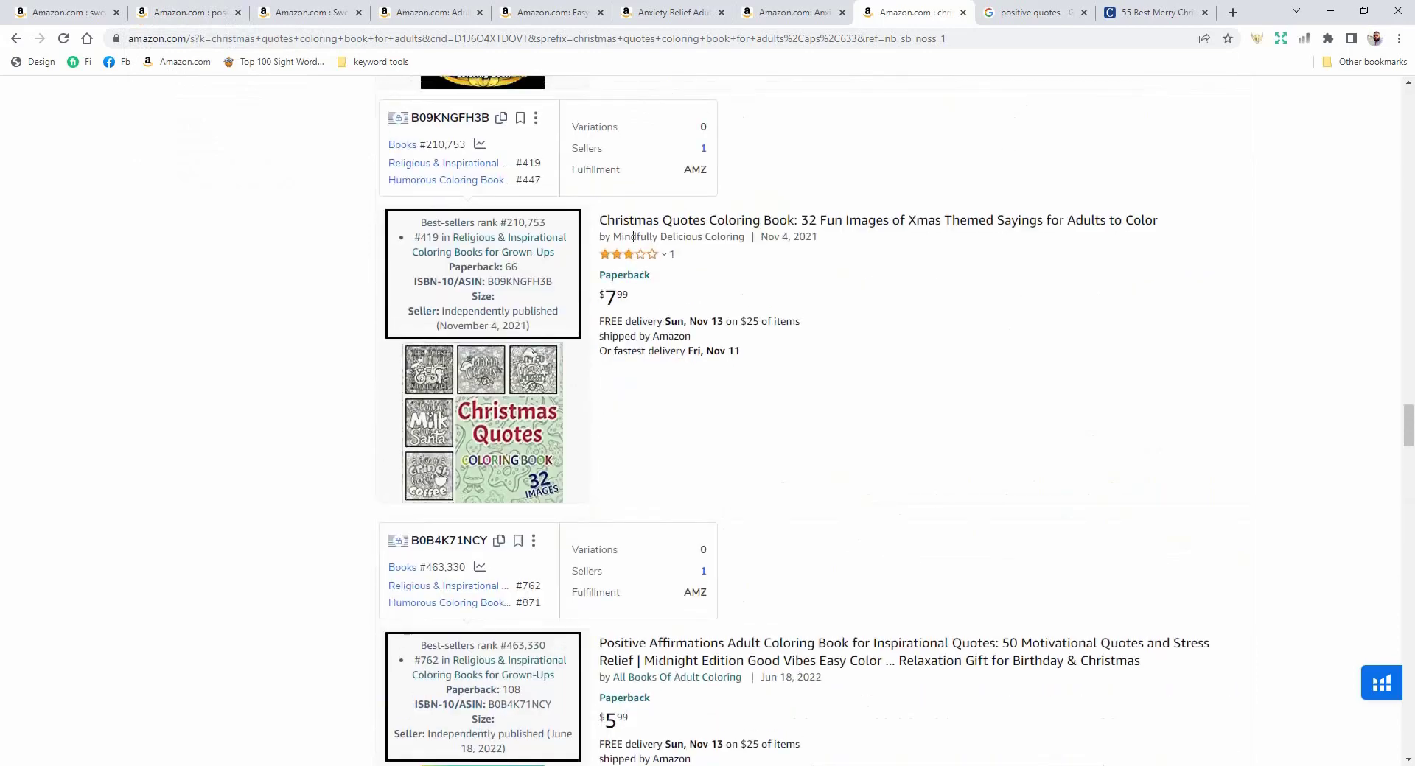
{"action": "scroll", "coordinate": [774, 438], "scroll_direction": "down", "scroll_amount": 5}
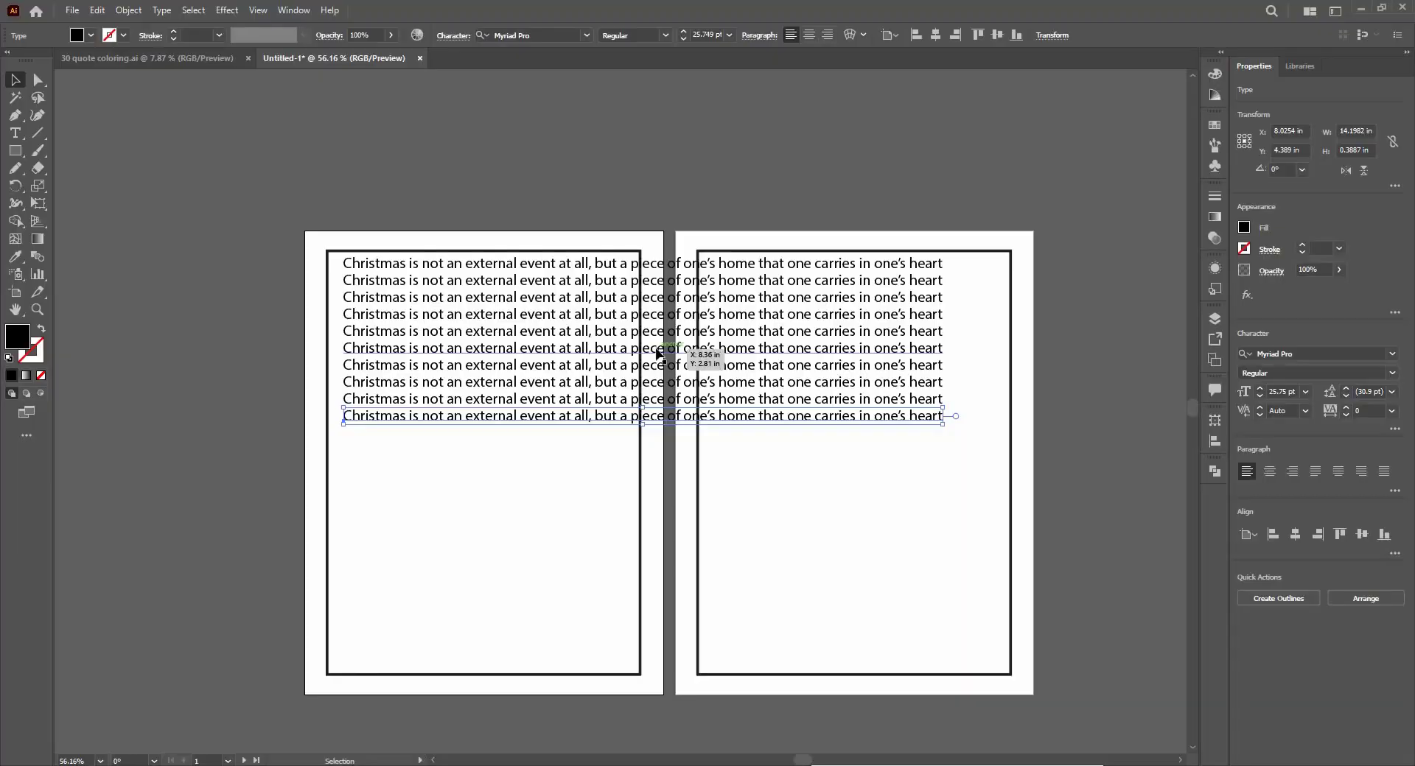
Switch to Illustrator and shorten each of the ten quote lines to "Christmas is not an external event at all, but".
{"action": "left_click", "coordinate": [14, 133]}
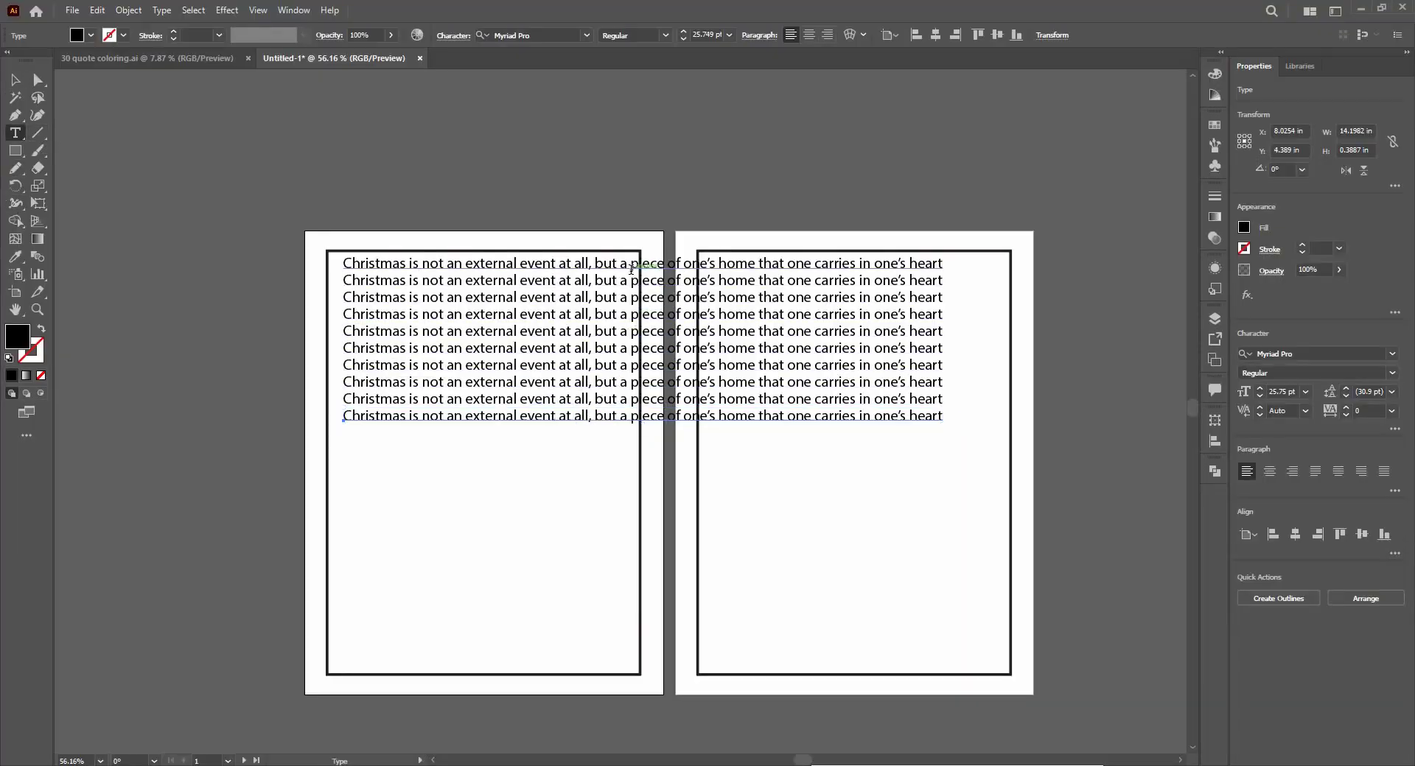
{"action": "left_click_drag", "start_coordinate": [631, 267], "coordinate": [945, 255]}
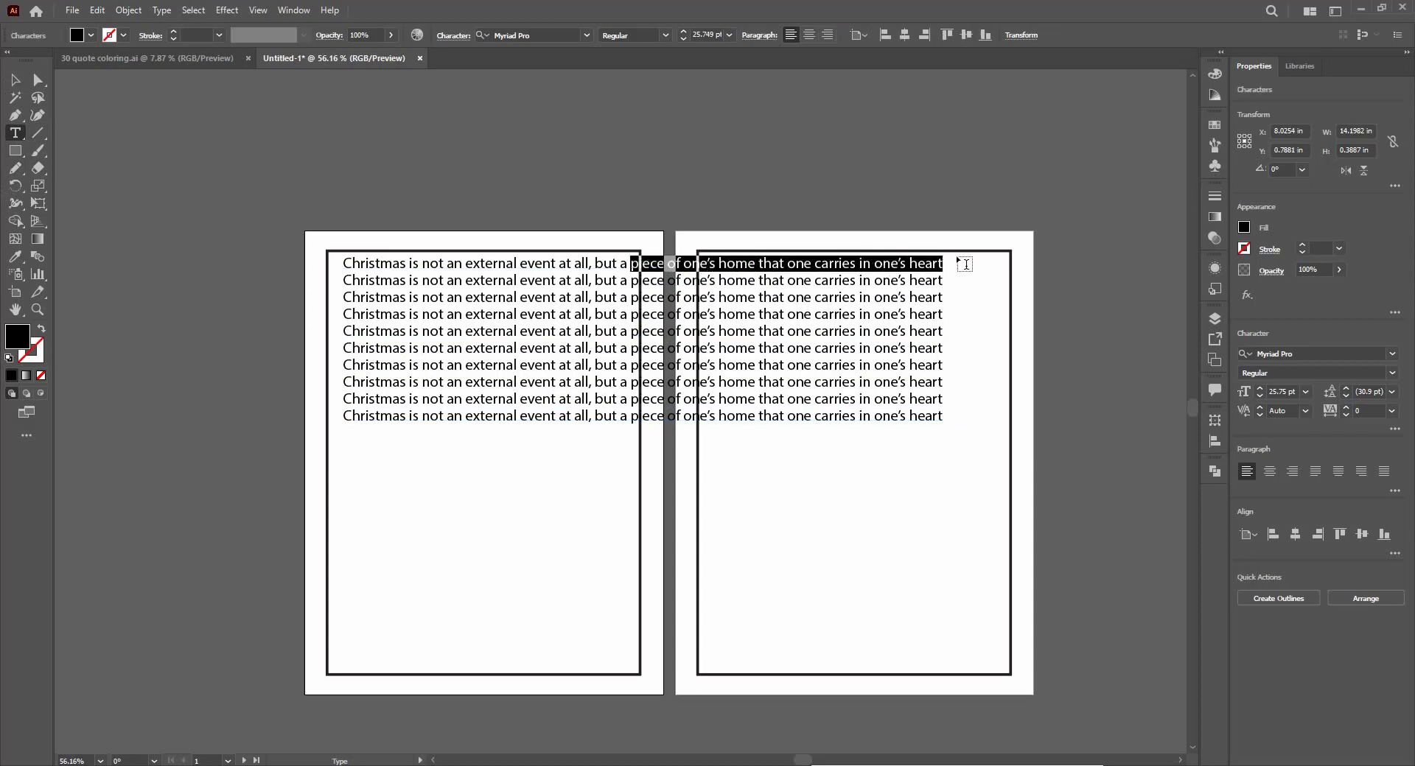
{"action": "key", "text": "BackSpace"}
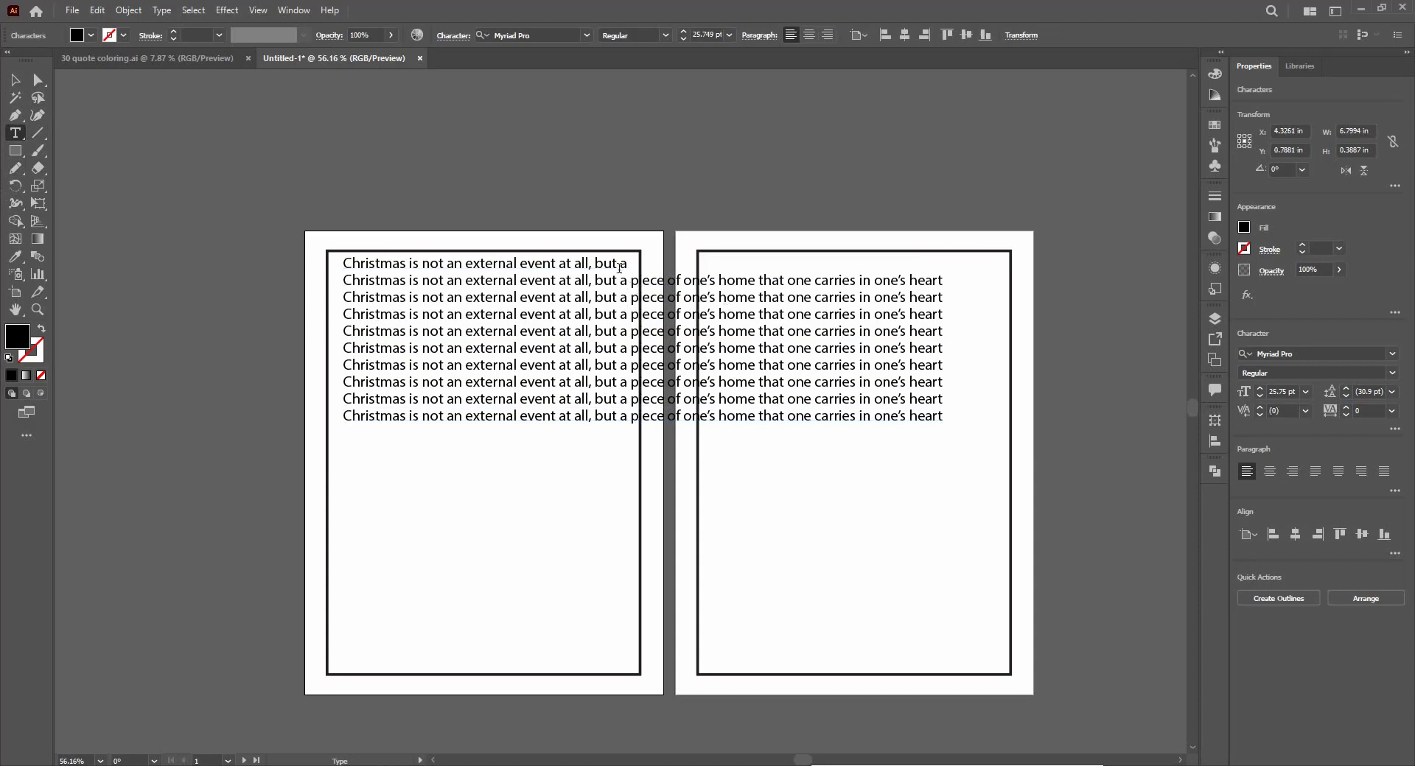
{"action": "left_click_drag", "start_coordinate": [618, 284], "coordinate": [945, 281]}
{"action": "key", "text": "BackSpace"}
{"action": "left_click_drag", "start_coordinate": [617, 297], "coordinate": [945, 296]}
{"action": "key", "text": "BackSpace"}
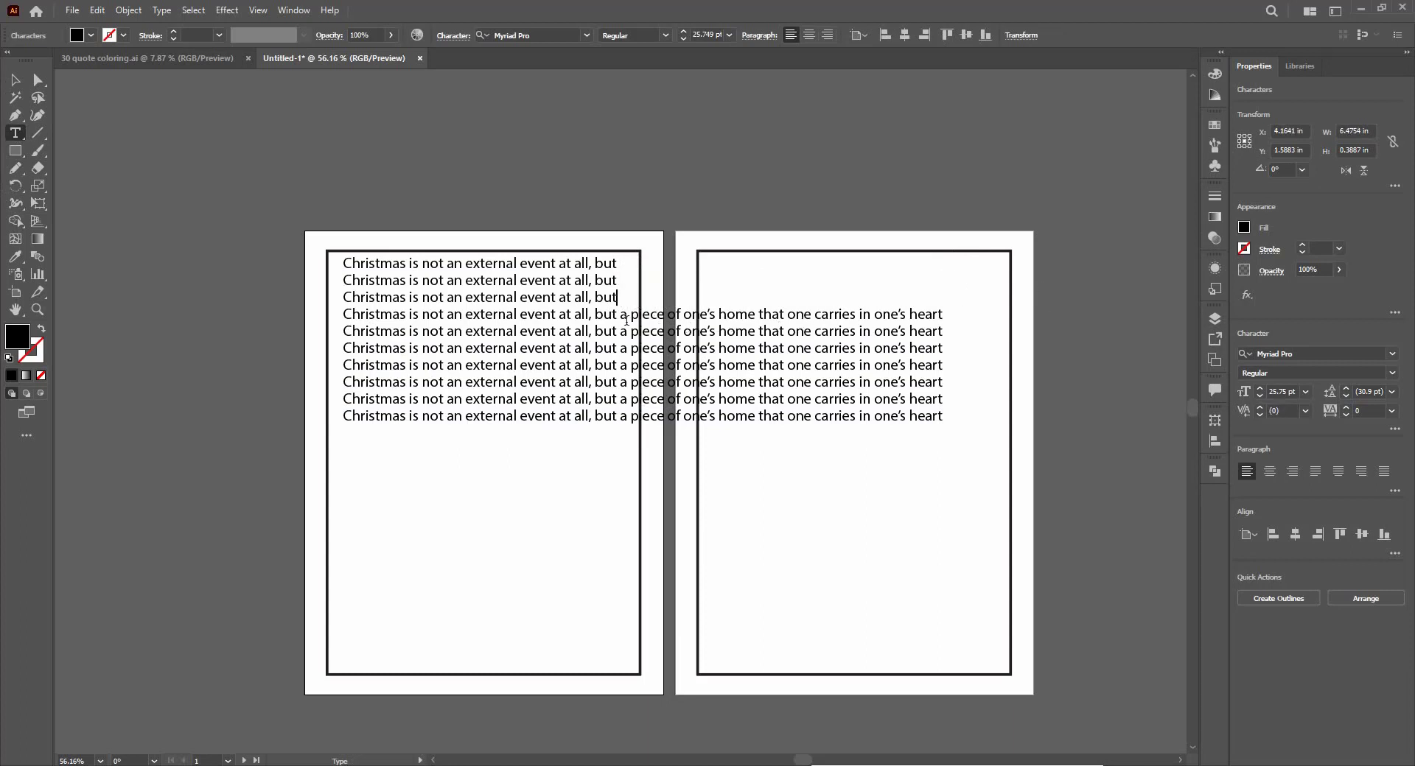
{"action": "left_click_drag", "start_coordinate": [616, 314], "coordinate": [944, 314]}
{"action": "key", "text": "BackSpace"}
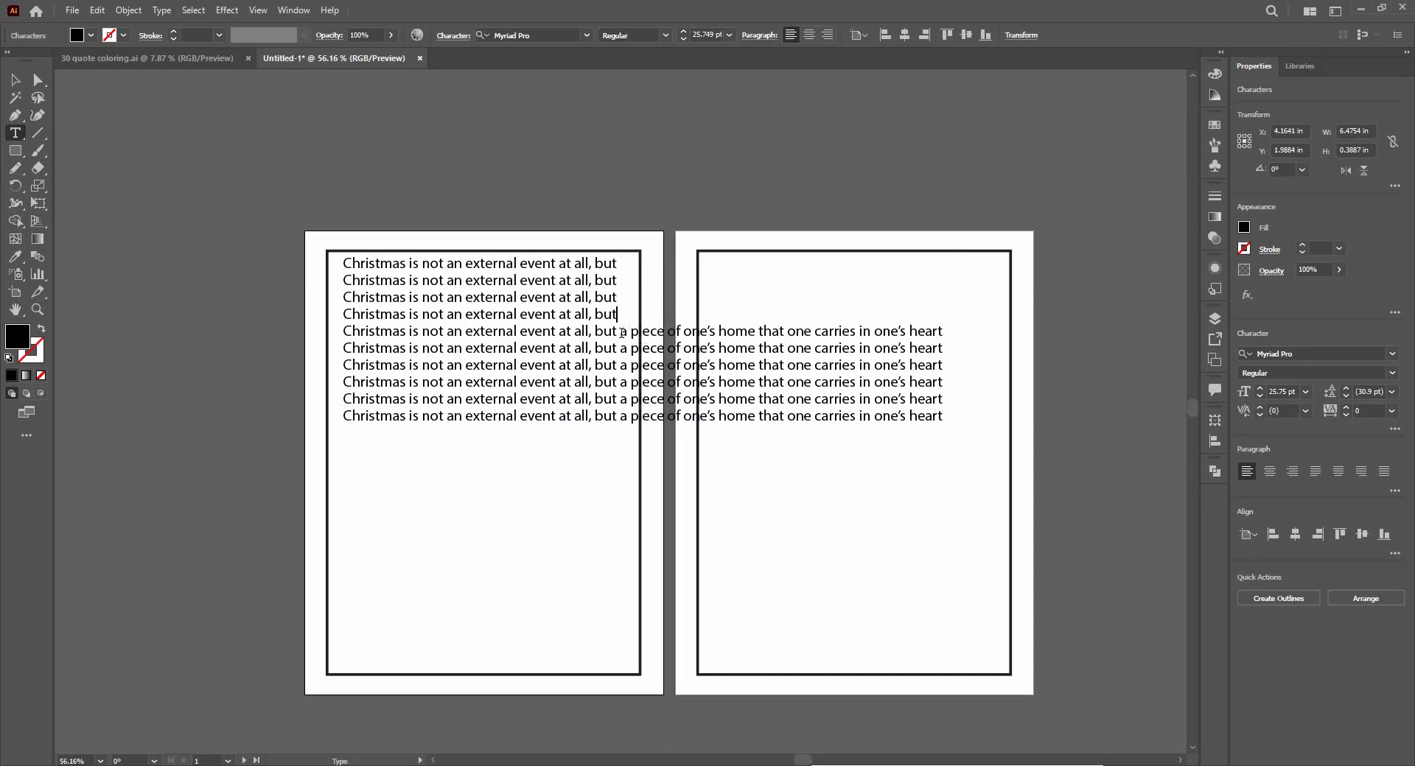
{"action": "left_click_drag", "start_coordinate": [617, 331], "coordinate": [996, 332]}
{"action": "key", "text": "Delete"}
{"action": "left_click_drag", "start_coordinate": [618, 350], "coordinate": [946, 351]}
{"action": "key", "text": "Delete"}
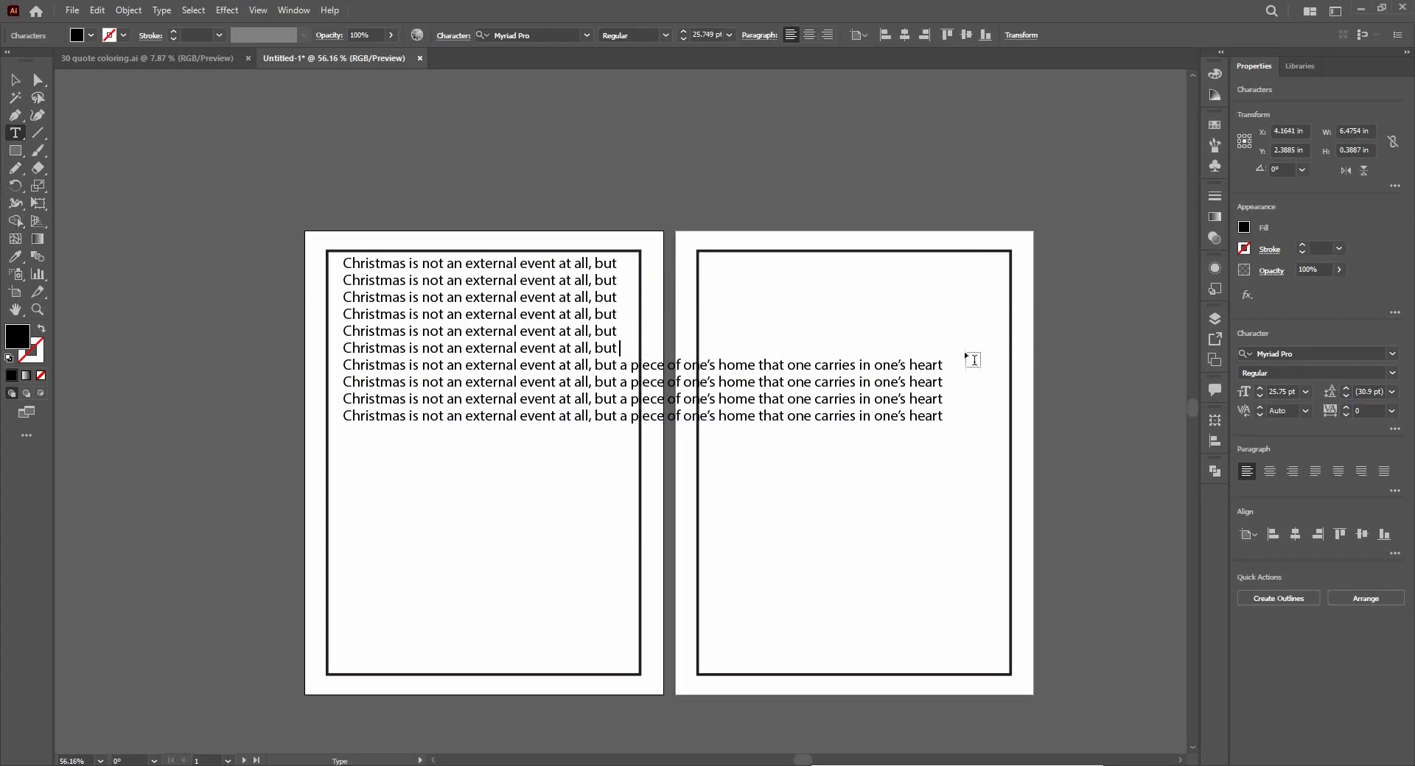
{"action": "left_click_drag", "start_coordinate": [616, 365], "coordinate": [946, 365]}
{"action": "key", "text": "Delete"}
{"action": "left_click_drag", "start_coordinate": [618, 382], "coordinate": [946, 382]}
{"action": "key", "text": "Delete"}
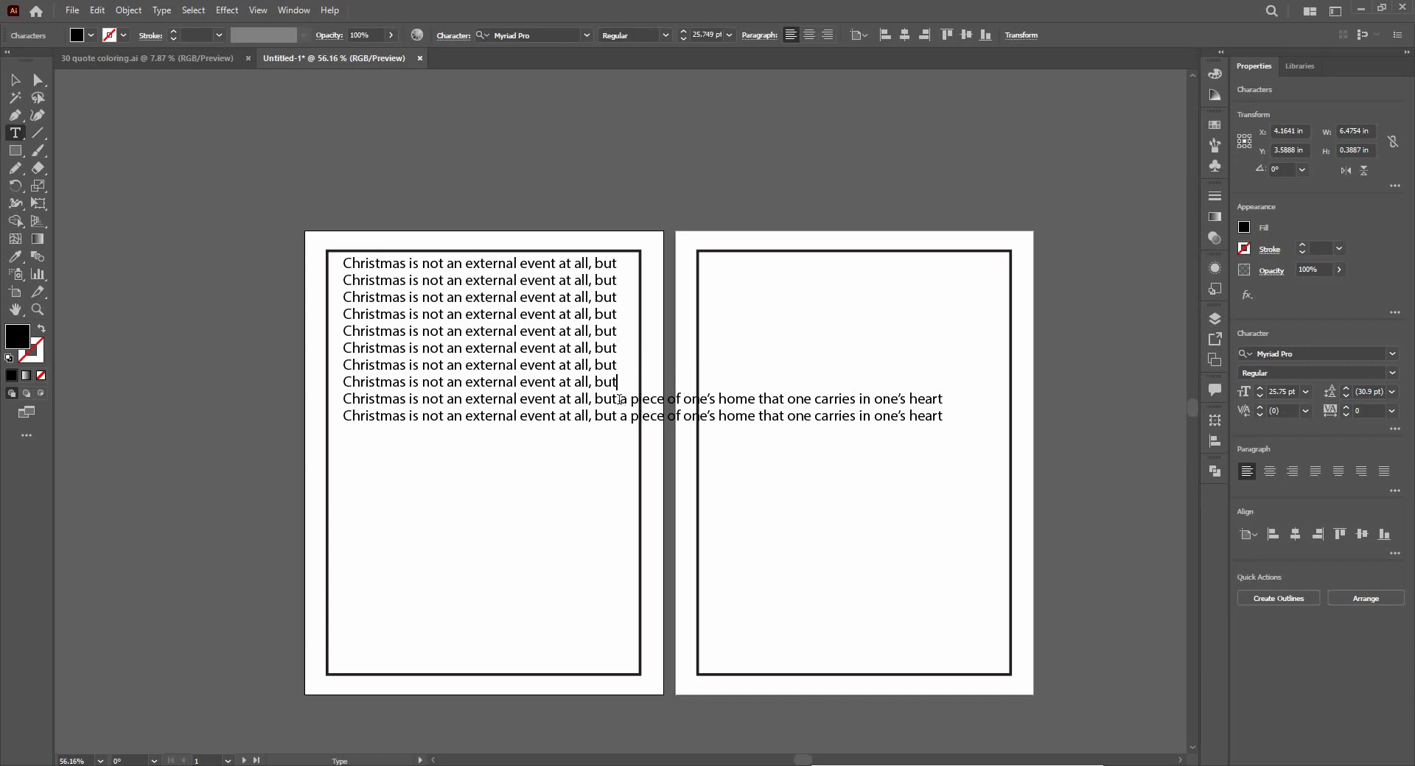
{"action": "left_click_drag", "start_coordinate": [617, 399], "coordinate": [946, 398]}
{"action": "key", "text": "Delete"}
{"action": "left_click_drag", "start_coordinate": [617, 416], "coordinate": [999, 415]}
{"action": "key", "text": "Delete"}
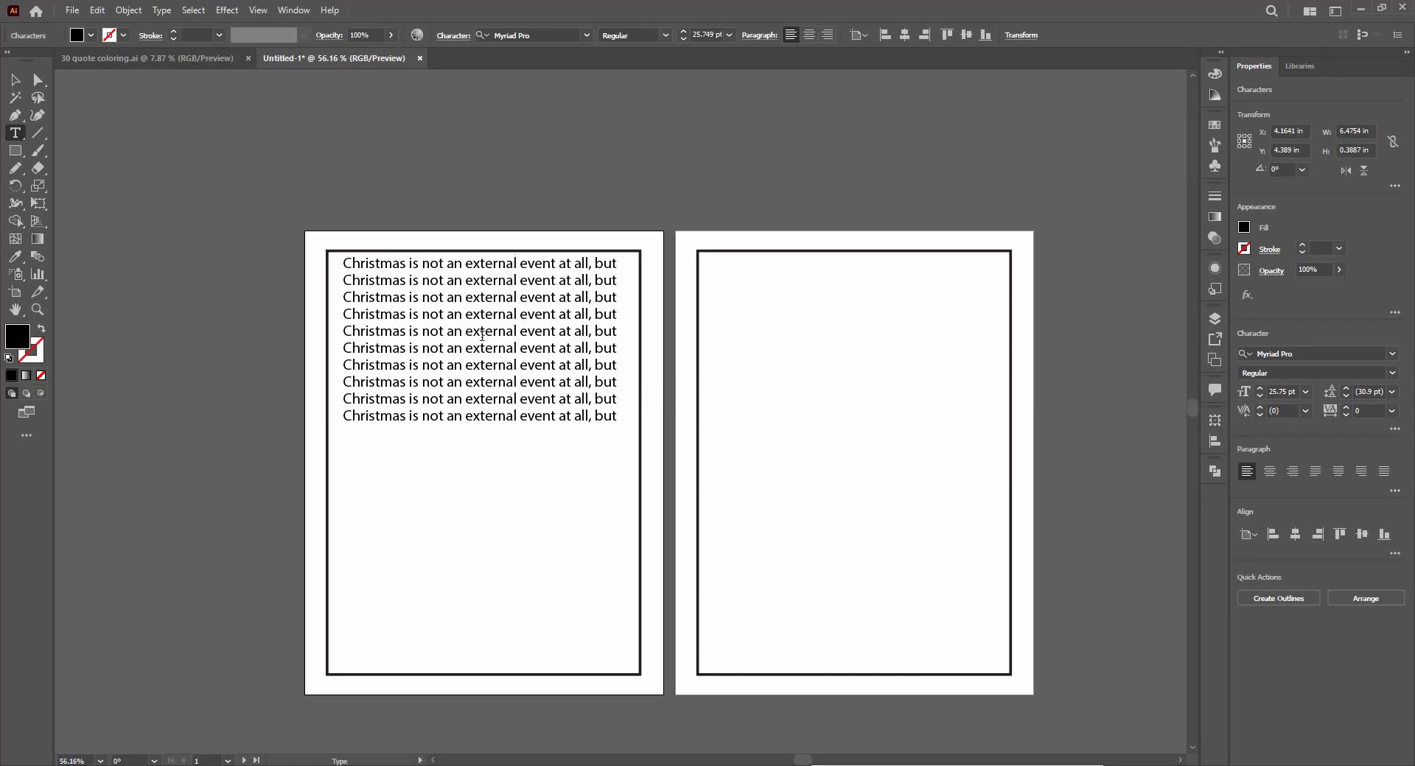
{"action": "left_click", "coordinate": [23, 84]}
{"action": "left_click", "coordinate": [286, 133]}
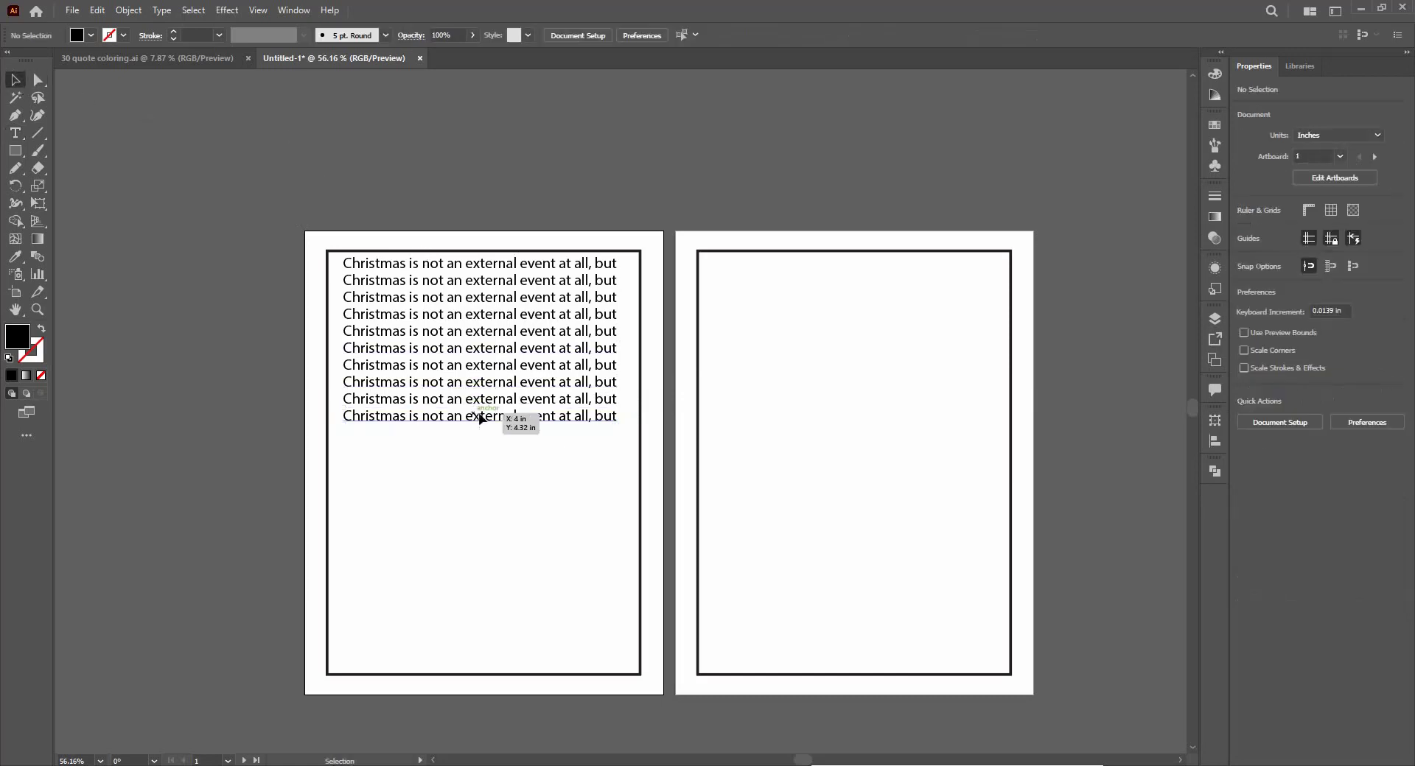
Trim the first quote line to "Christmas" and the second line to "is not an".
{"action": "scroll", "coordinate": [480, 420], "scroll_direction": "up", "scroll_amount": 2}
{"action": "left_click_drag", "start_coordinate": [535, 464], "coordinate": [531, 433]}
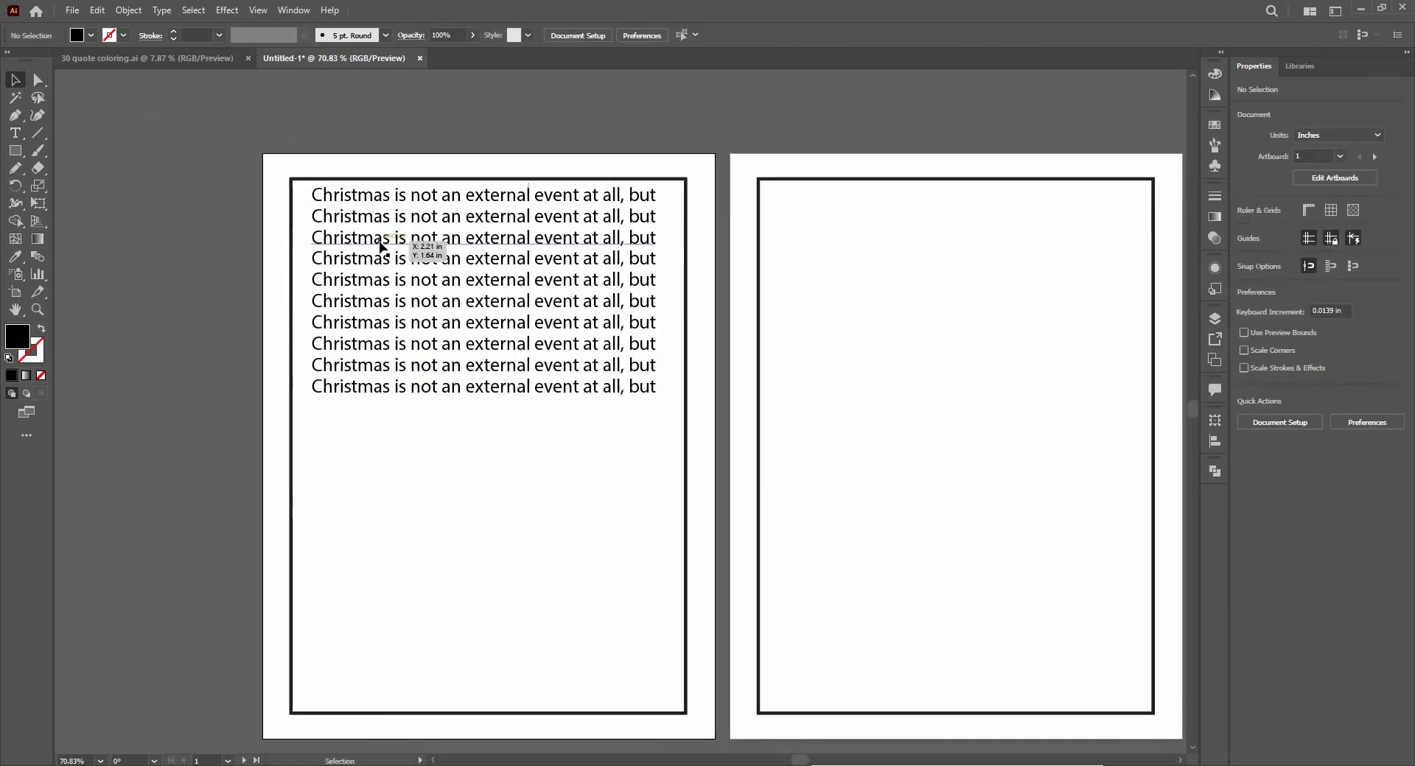
{"action": "left_click", "coordinate": [15, 135]}
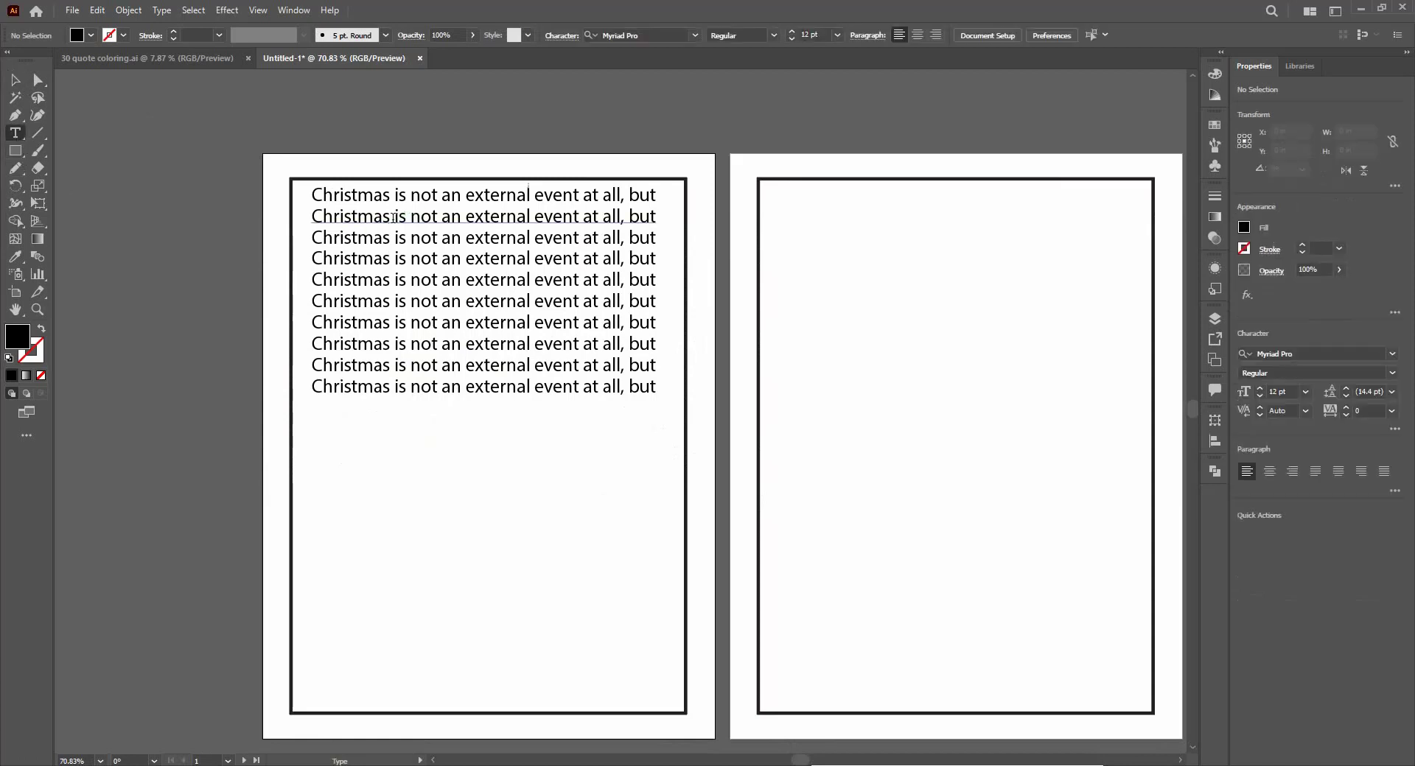
{"action": "left_click_drag", "start_coordinate": [390, 195], "coordinate": [704, 213]}
{"action": "key", "text": "BackSpace"}
{"action": "left_click_drag", "start_coordinate": [396, 216], "coordinate": [310, 217]}
{"action": "key", "text": "BackSpace"}
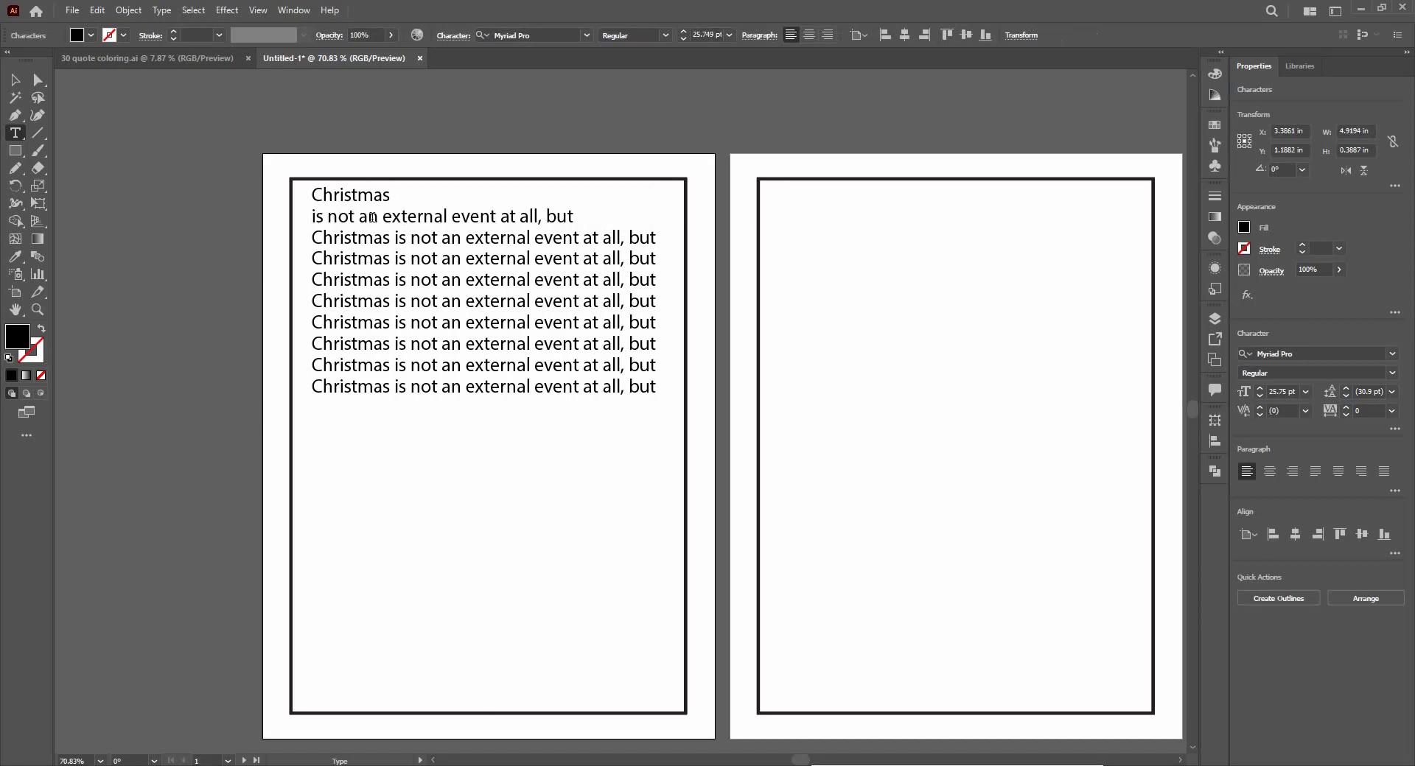
{"action": "left_click_drag", "start_coordinate": [378, 218], "coordinate": [647, 219]}
{"action": "key", "text": "BackSpace"}
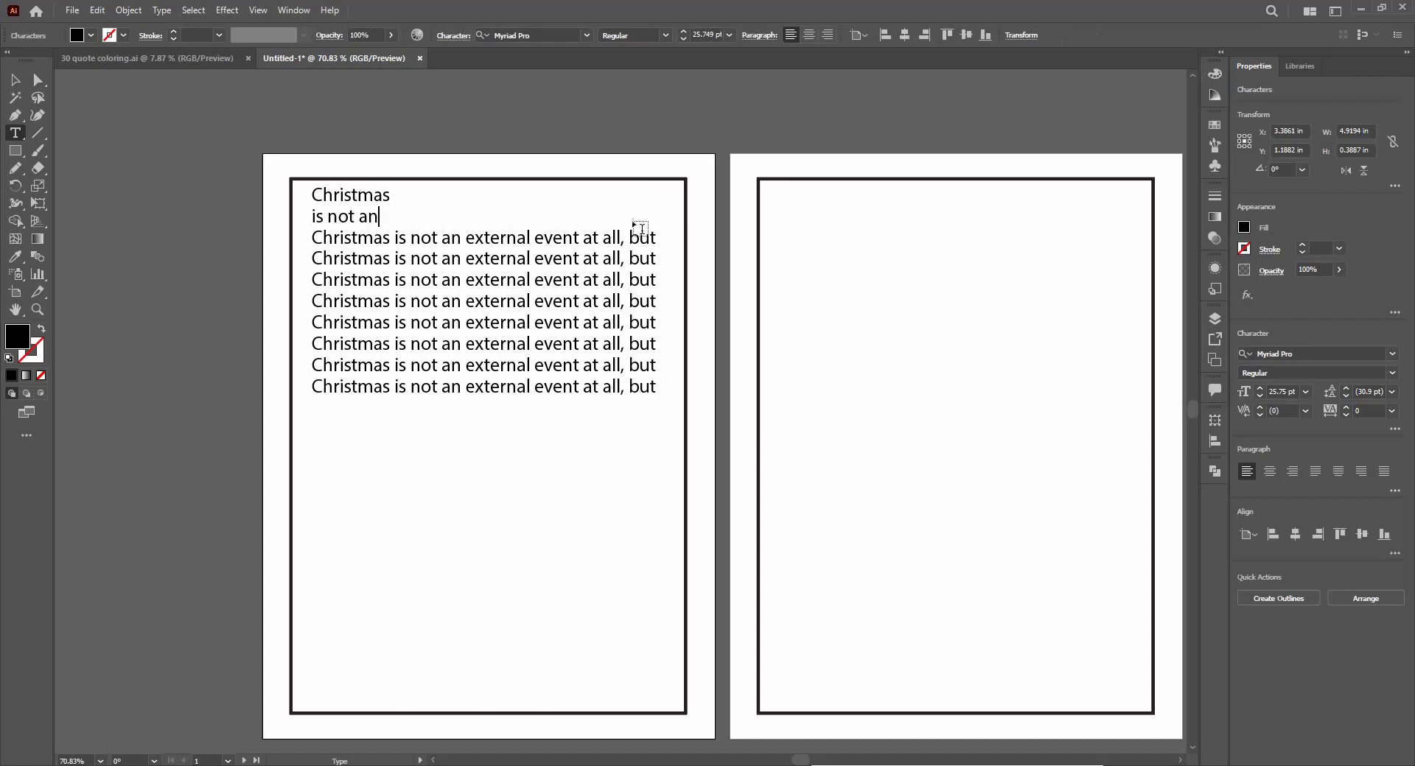
Trim the third to fifth lines to "external", "event" and "at all, but", and delete the five leftover lines below them.
{"action": "left_click_drag", "start_coordinate": [462, 237], "coordinate": [310, 258]}
{"action": "key", "text": "BackSpace"}
{"action": "key", "text": "BackSpace"}
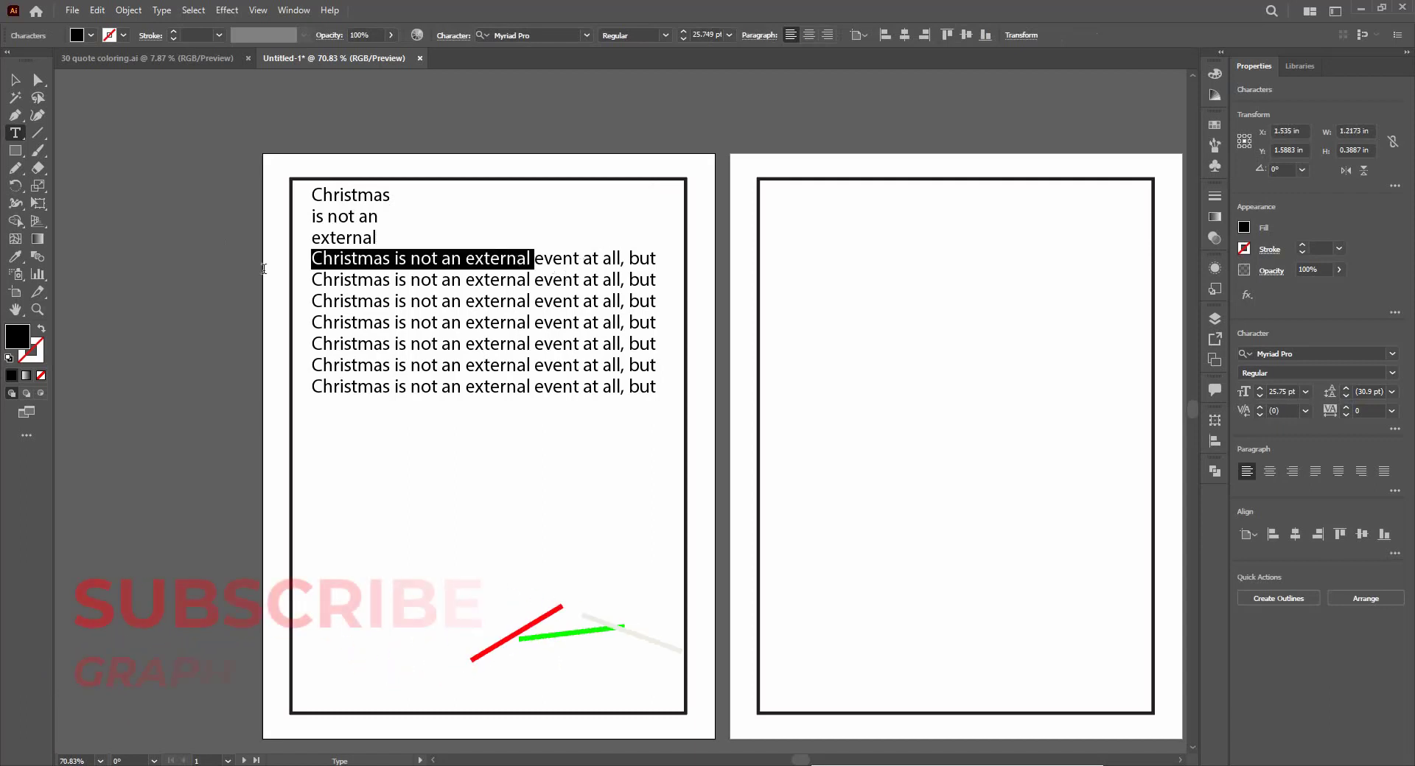
{"action": "key", "text": "BackSpace"}
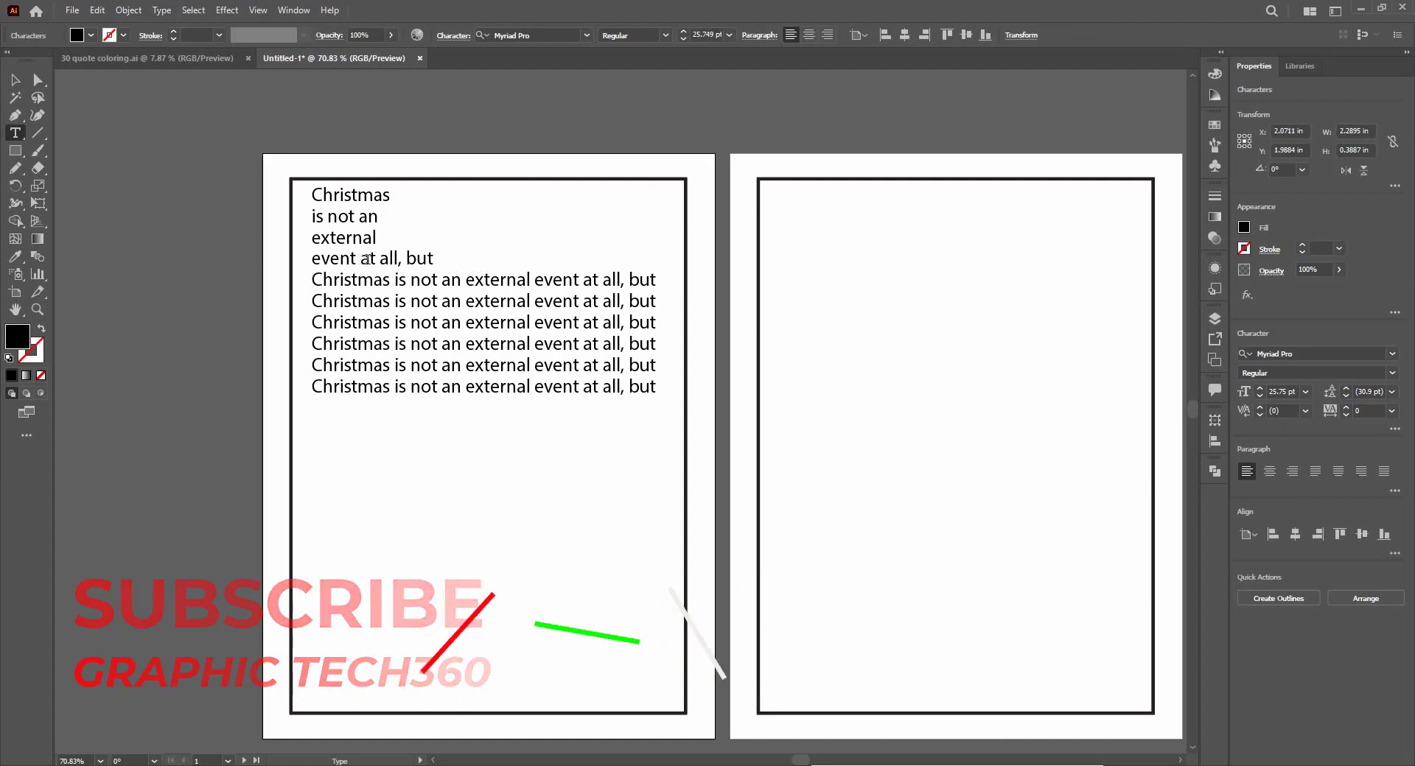
{"action": "left_click_drag", "start_coordinate": [357, 257], "coordinate": [231, 293]}
{"action": "key", "text": "BackSpace"}
{"action": "key", "text": "BackSpace"}
{"action": "key", "text": "Escape"}
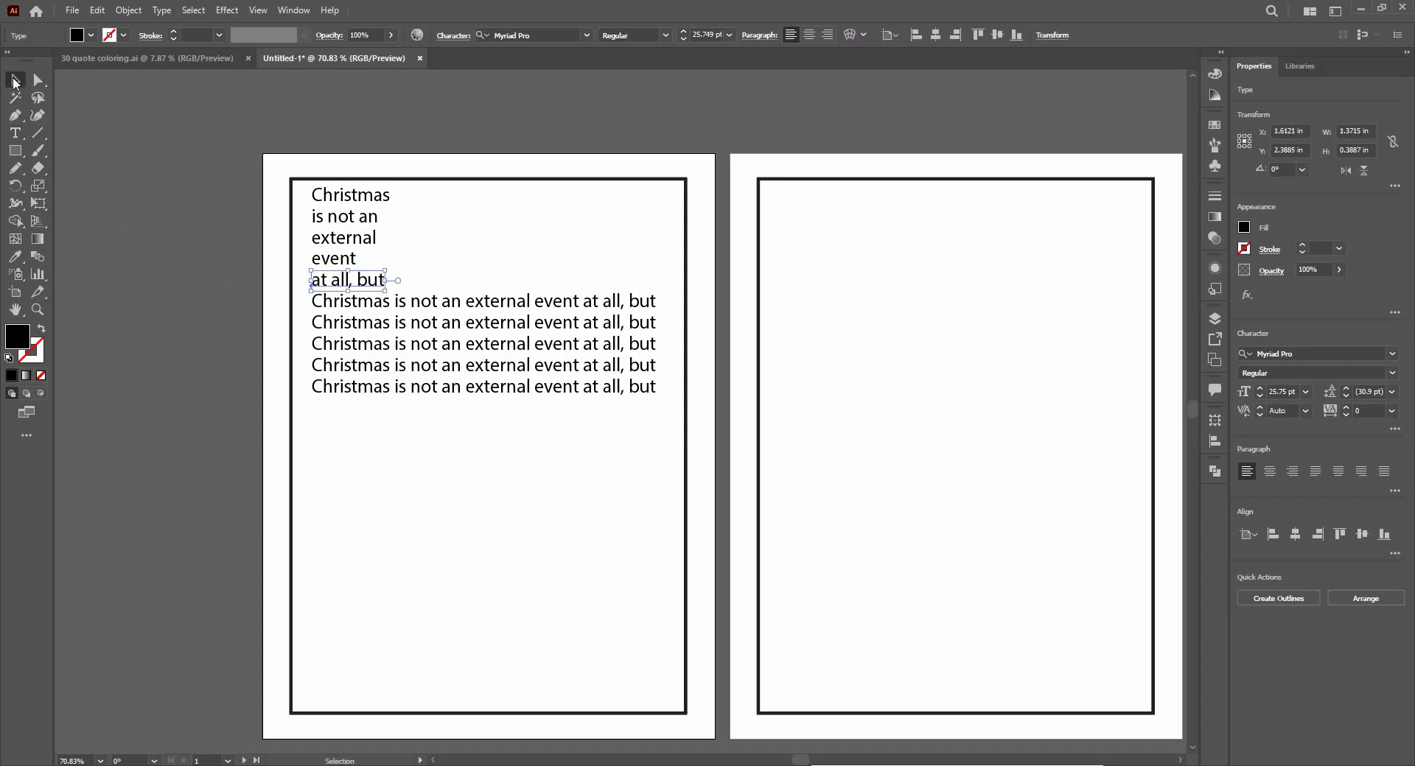
{"action": "left_click", "coordinate": [523, 488]}
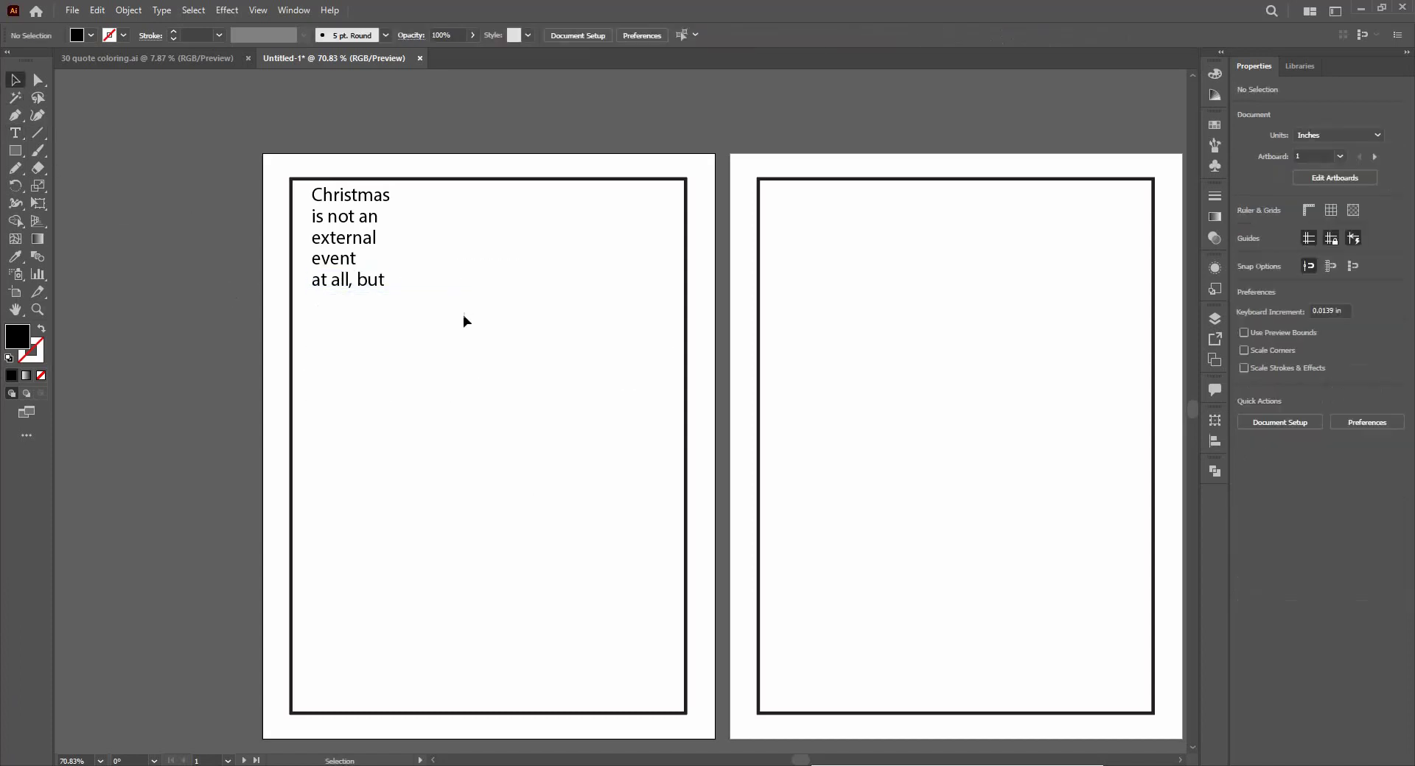
Center the text of the five remaining lines and align them to the horizontal center of the first artboard.
{"action": "left_click", "coordinate": [367, 243]}
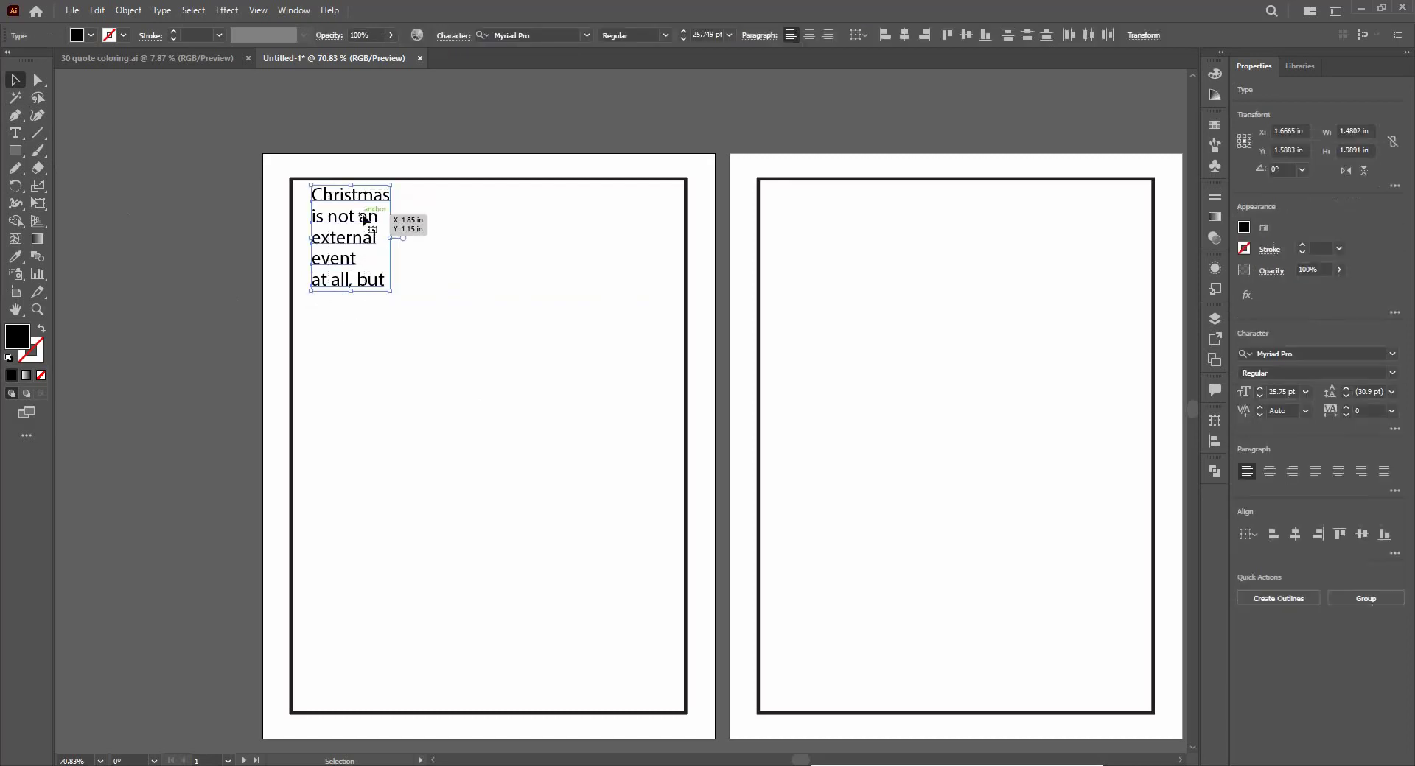
{"action": "left_click", "coordinate": [811, 36]}
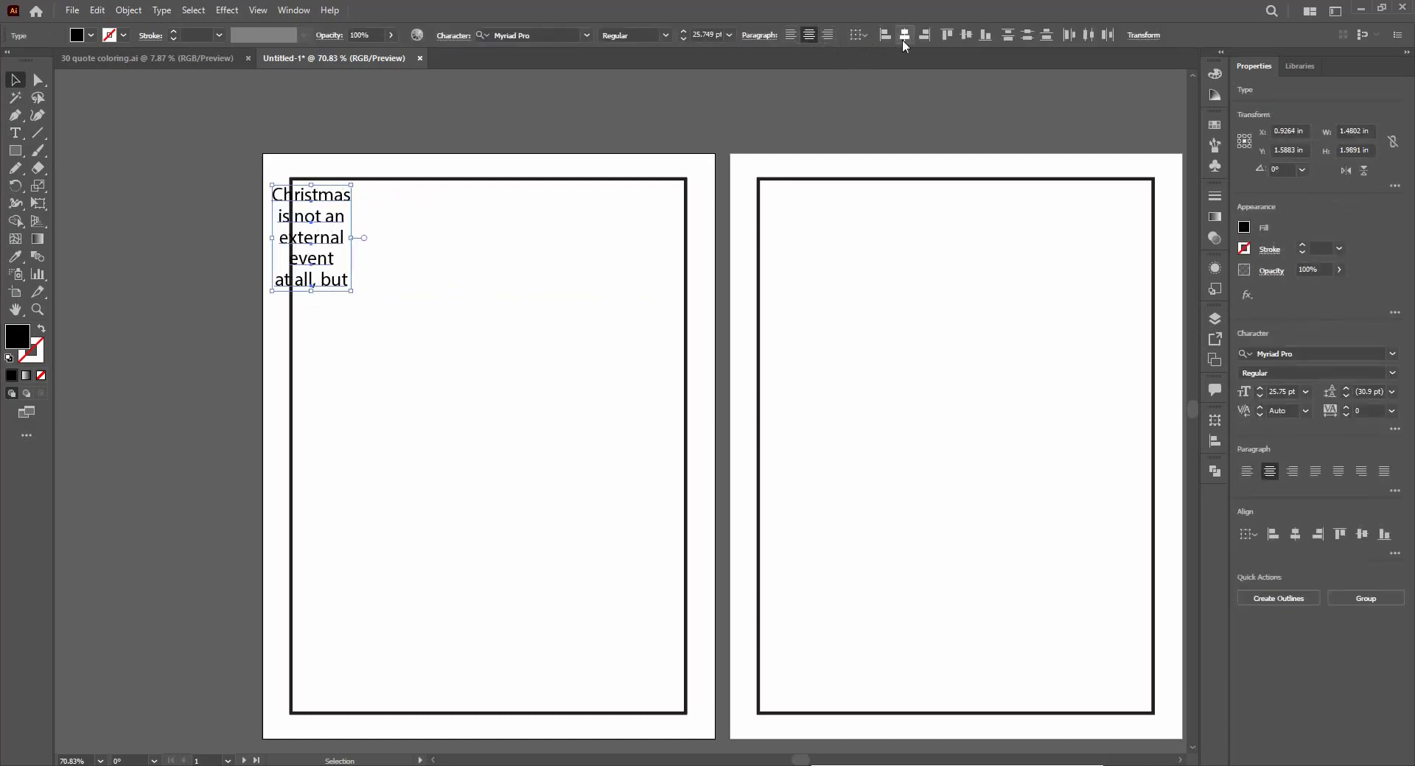
{"action": "left_click", "coordinate": [863, 38]}
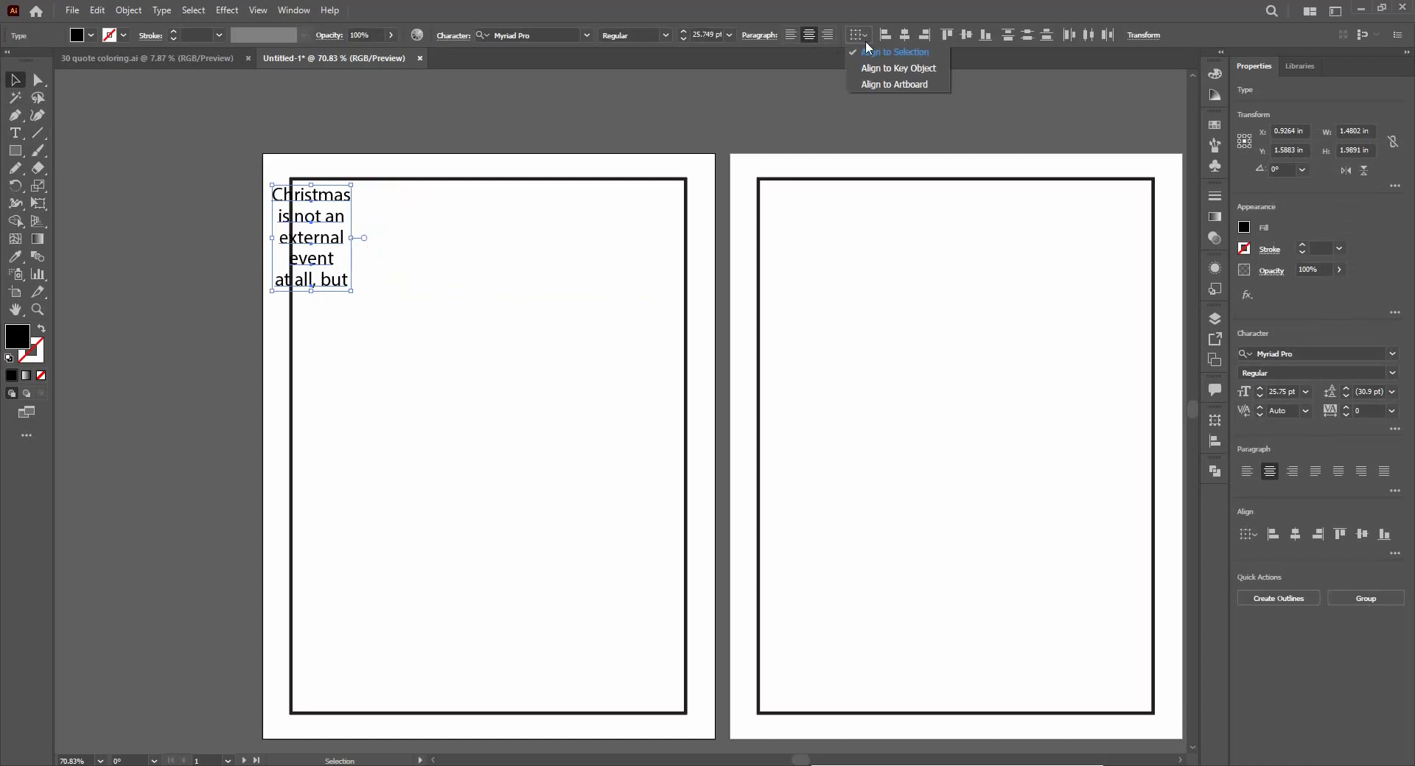
{"action": "left_click", "coordinate": [877, 87]}
{"action": "left_click", "coordinate": [904, 35]}
Move the five-line block down the first page and enlarge it to about 69 pt text, about 4 in wide.
{"action": "left_click_drag", "start_coordinate": [490, 295], "coordinate": [467, 469]}
{"action": "left_click_drag", "start_coordinate": [484, 223], "coordinate": [527, 313]}
{"action": "left_click_drag", "start_coordinate": [529, 212], "coordinate": [397, 174]}
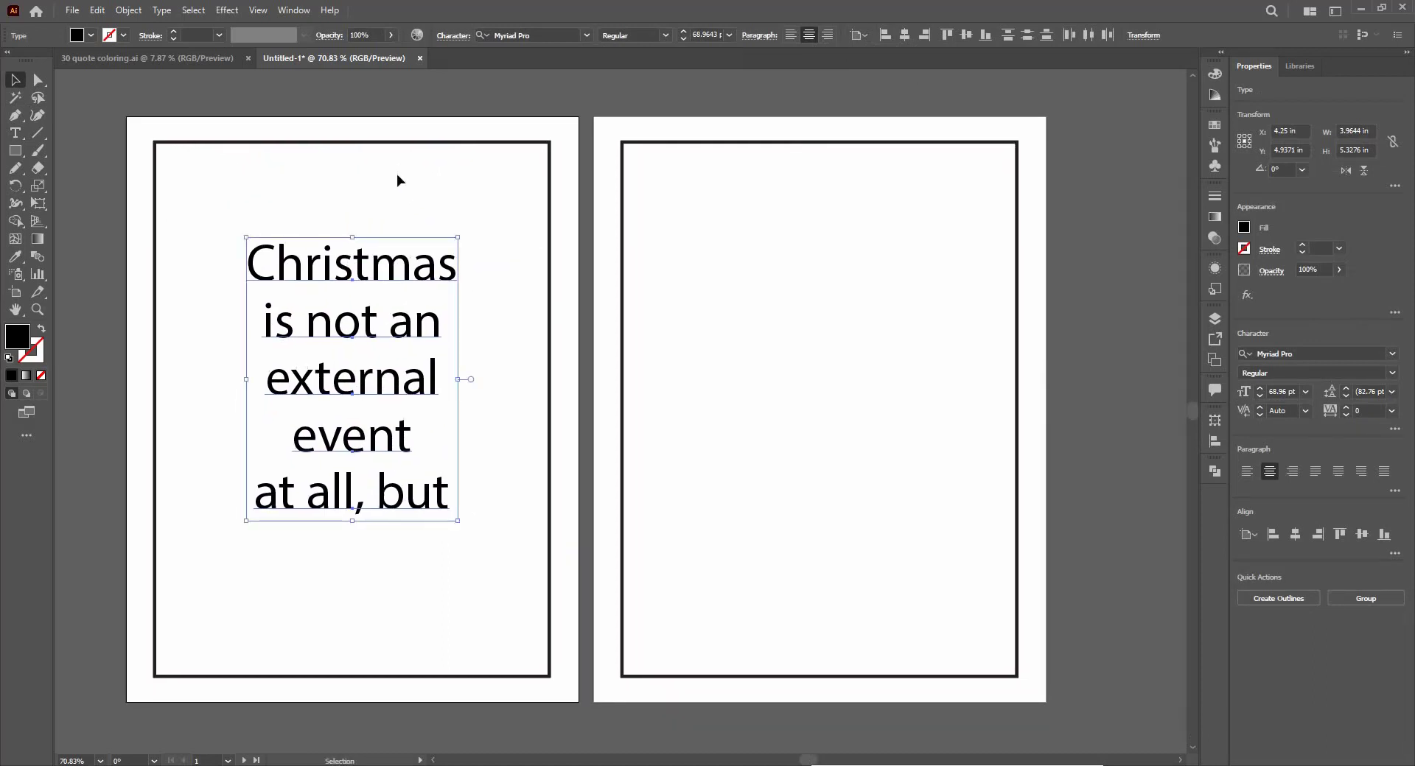
{"action": "left_click", "coordinate": [360, 221]}
Set the font of the word "Christmas" to Christiany.
{"action": "left_click", "coordinate": [347, 269]}
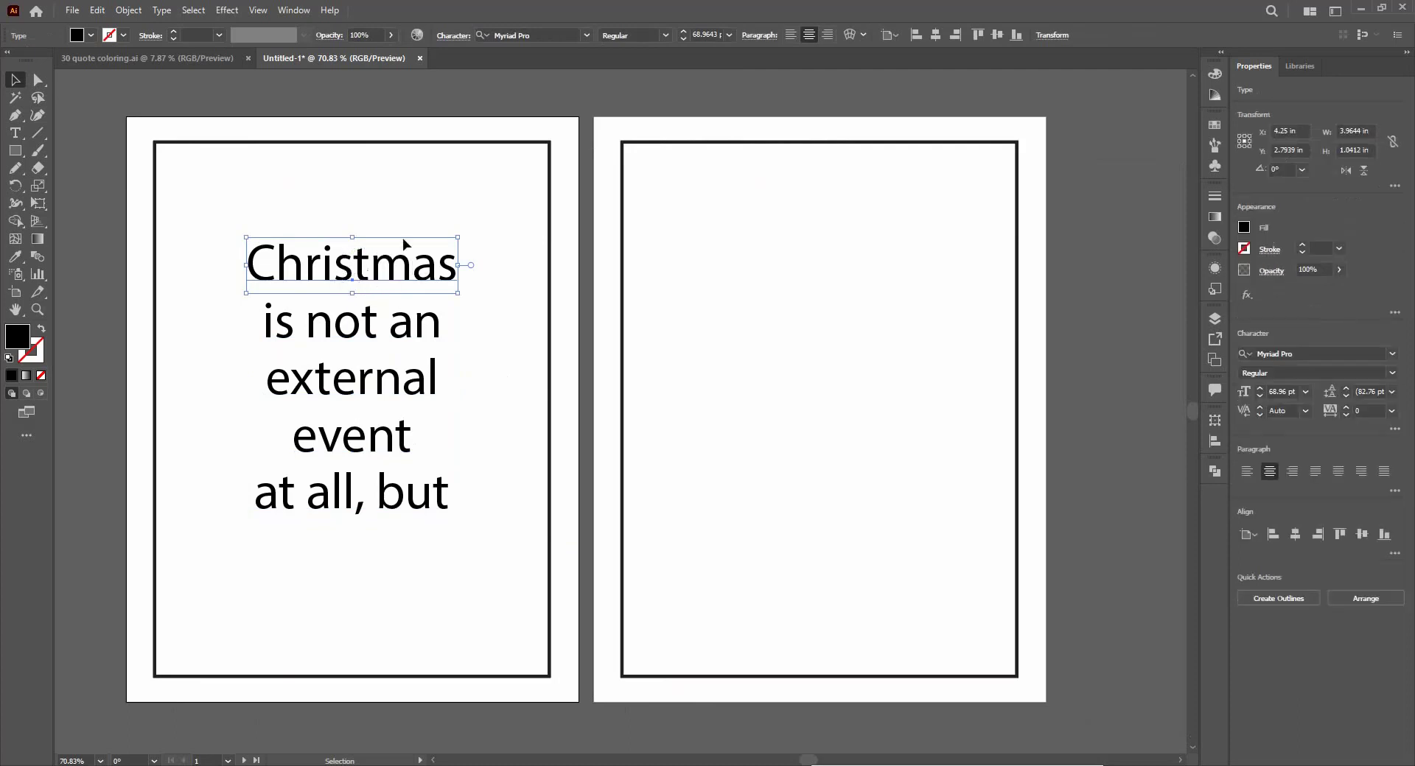
{"action": "left_click", "coordinate": [587, 34]}
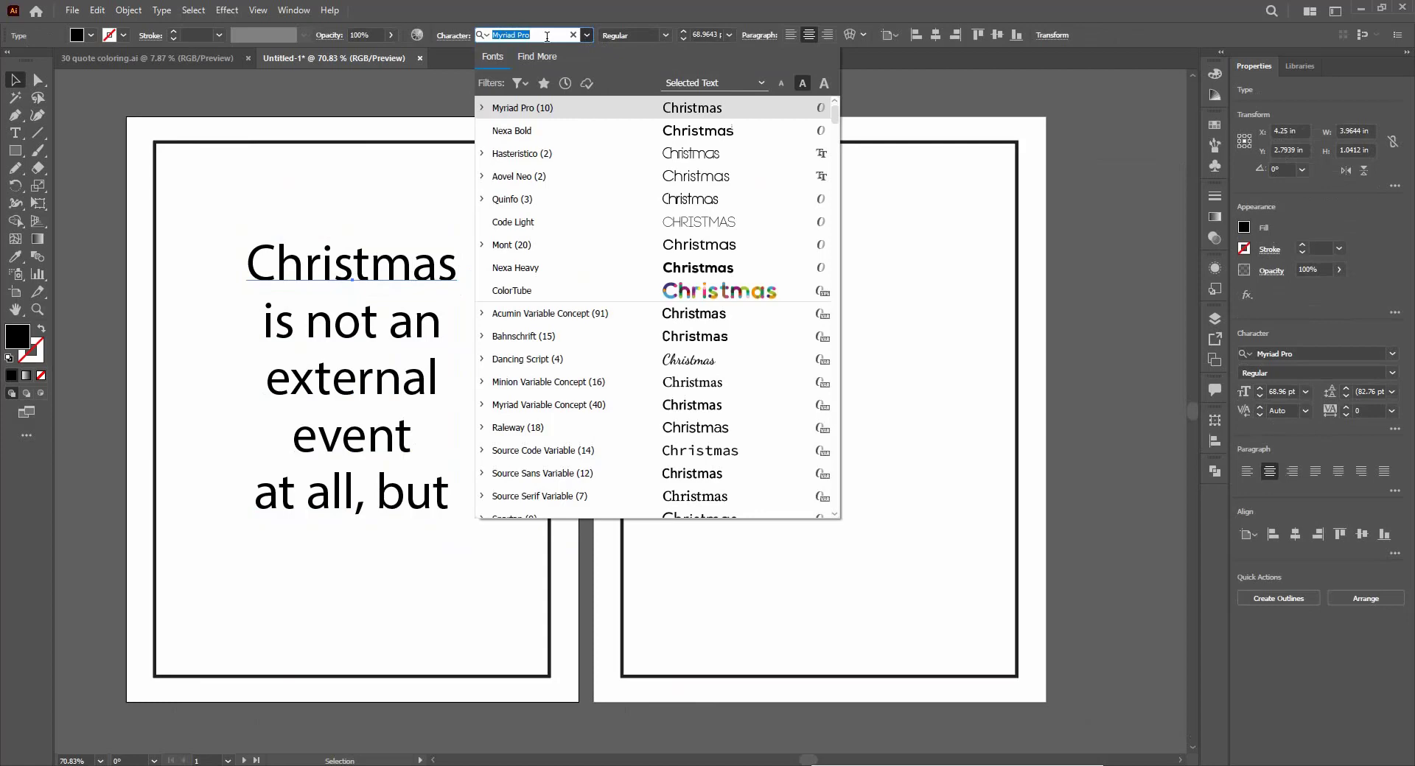
{"action": "type", "text": "chri"}
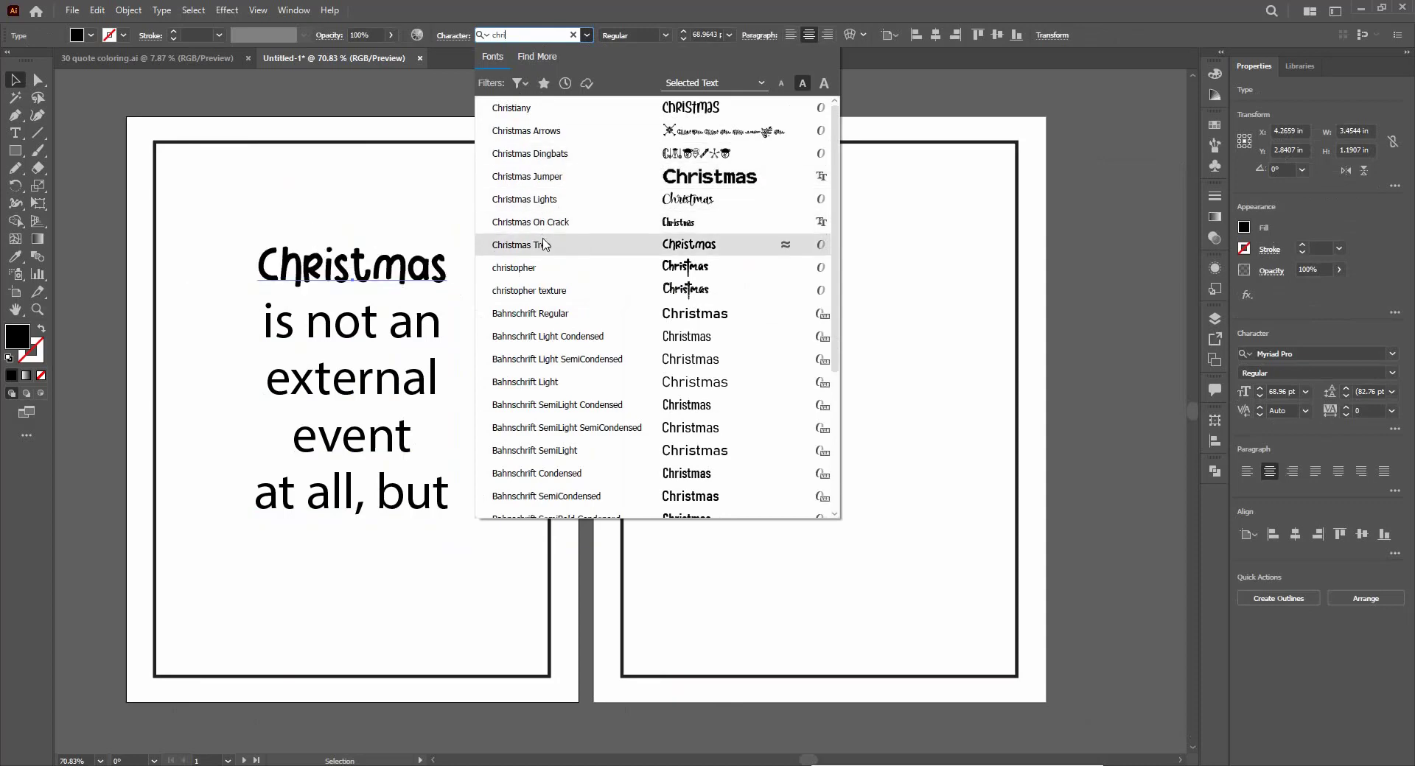
{"action": "left_click", "coordinate": [572, 112]}
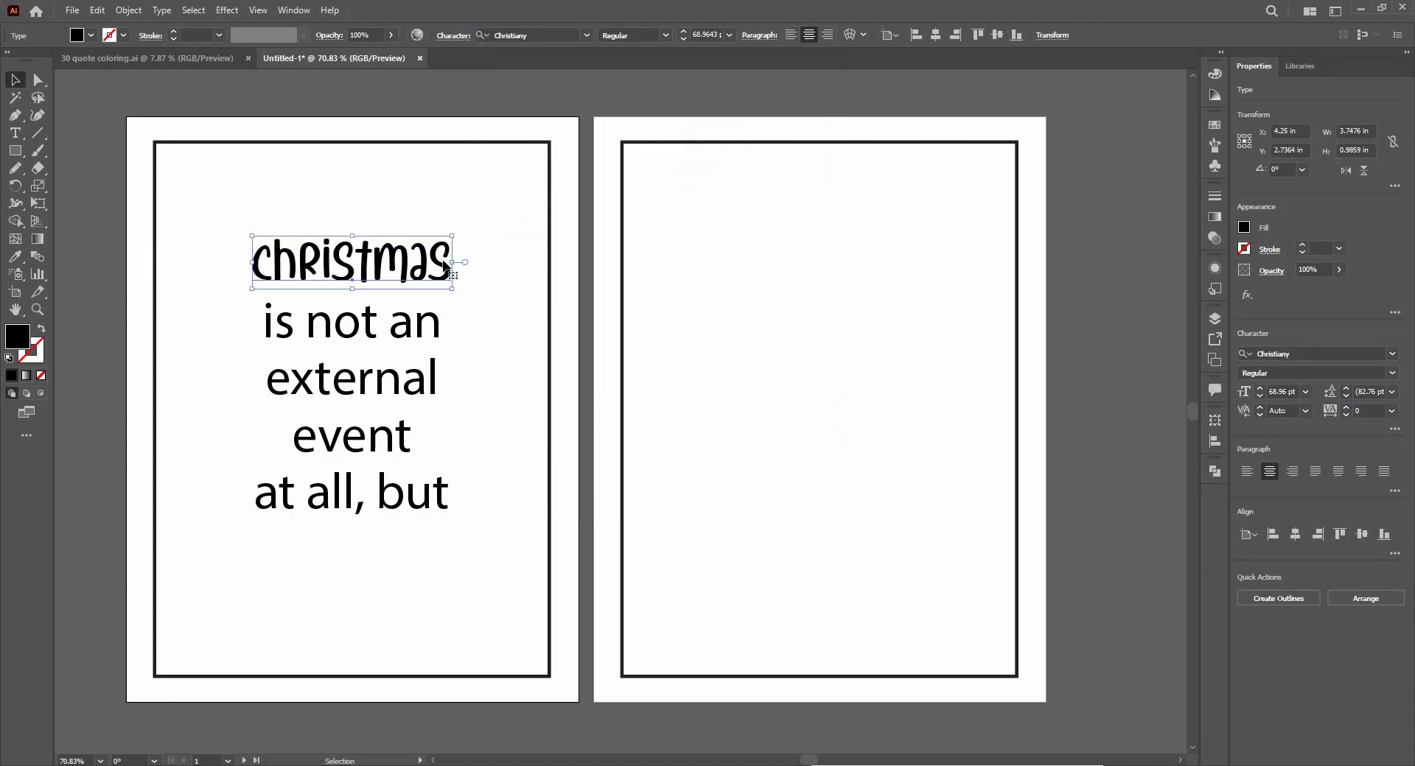
Enlarge the word "Christmas" to about 91 pt around its center and move it up slightly, clear of the second line.
{"action": "left_click_drag", "start_coordinate": [451, 262], "coordinate": [489, 264]}
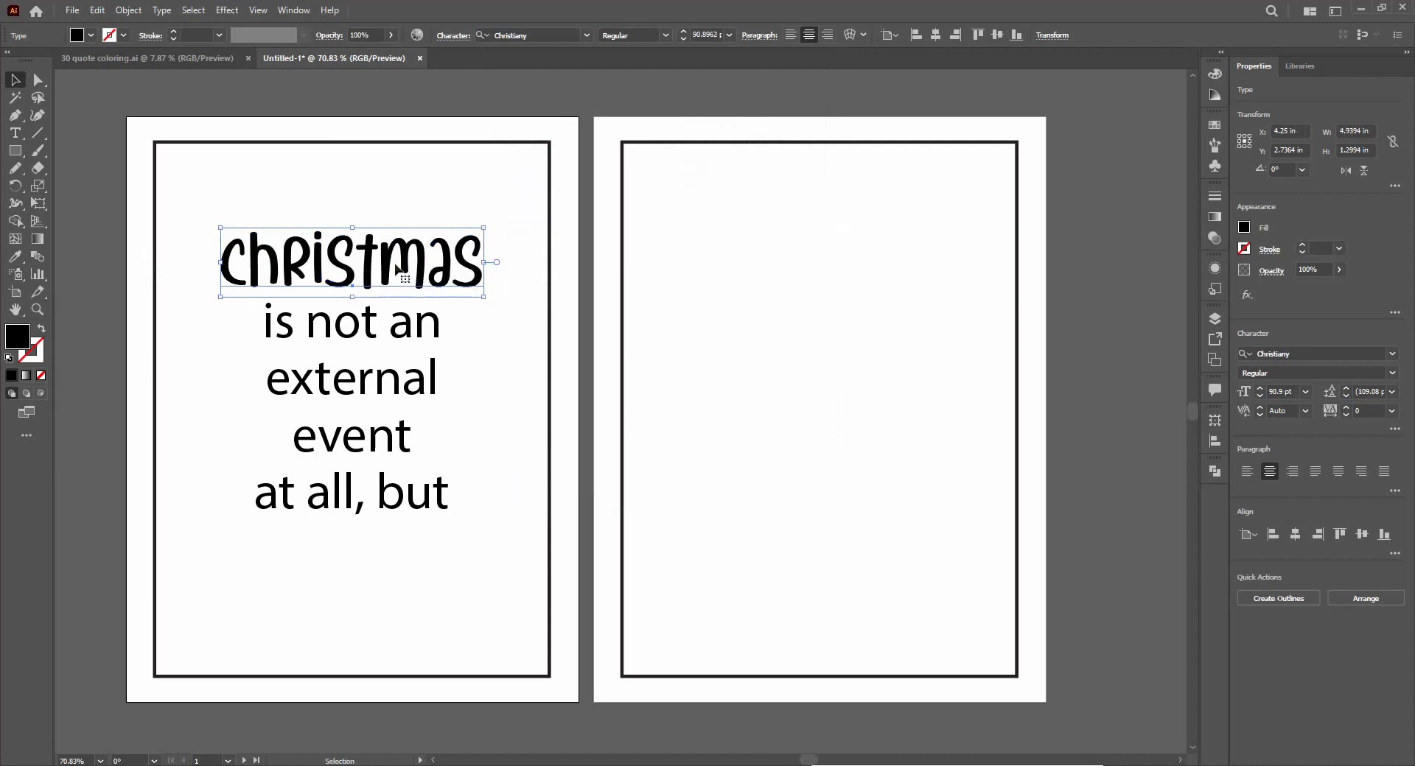
{"action": "left_click_drag", "start_coordinate": [367, 259], "coordinate": [366, 236]}
Set the font of the line "is not an" to A Calling and move the line up close beneath "Christmas".
{"action": "left_click", "coordinate": [343, 342]}
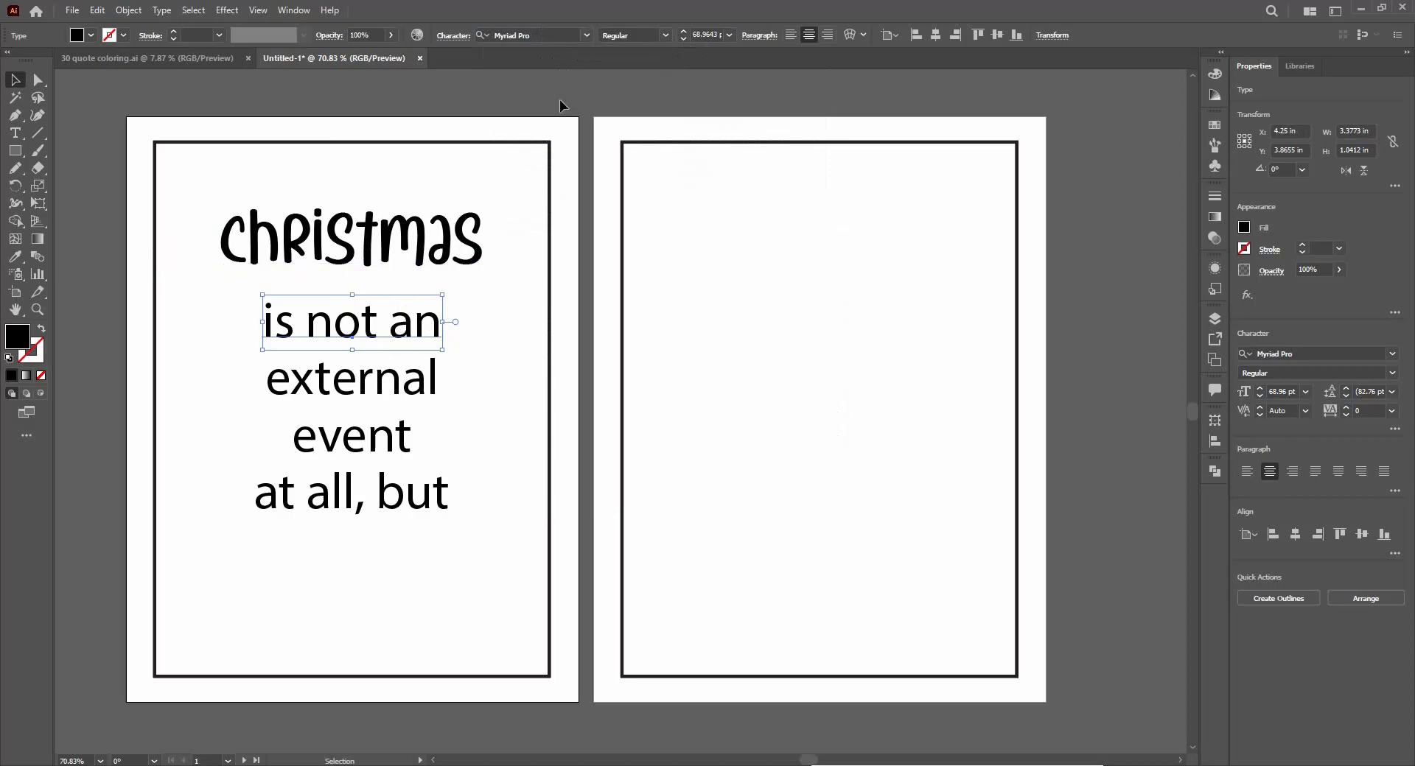
{"action": "left_click", "coordinate": [591, 36]}
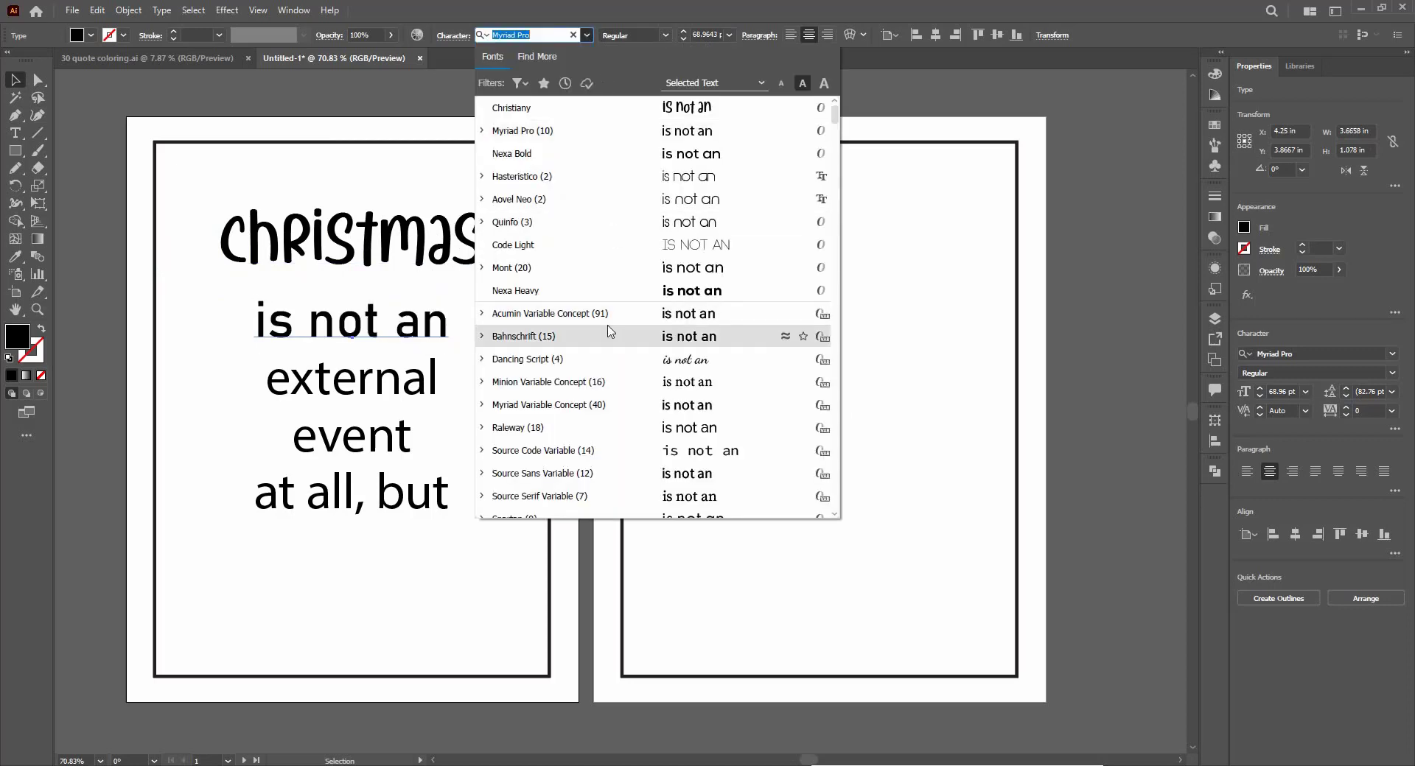
{"action": "scroll", "coordinate": [609, 331], "scroll_direction": "down", "scroll_amount": 3}
{"action": "scroll", "coordinate": [577, 398], "scroll_direction": "down", "scroll_amount": 4}
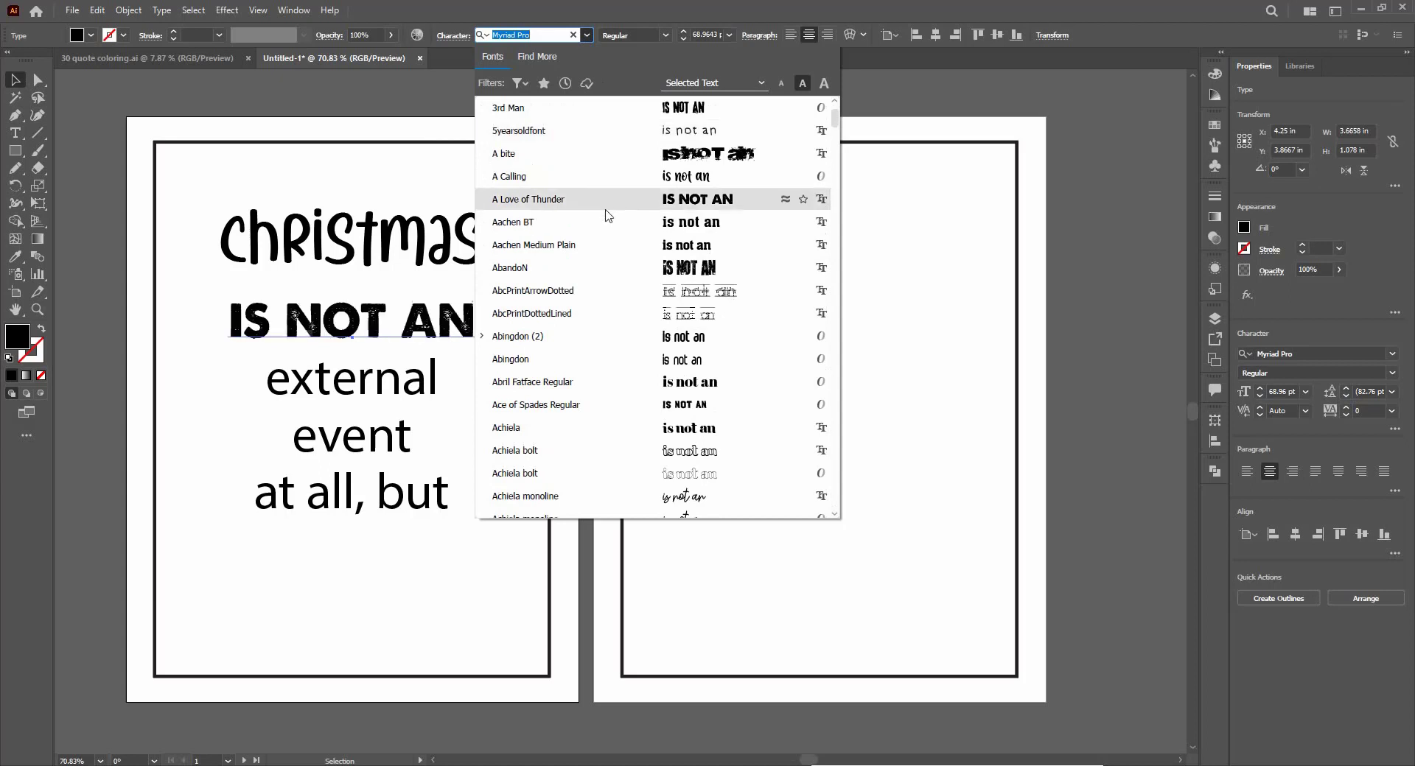
{"action": "left_click", "coordinate": [599, 183]}
{"action": "left_click_drag", "start_coordinate": [374, 340], "coordinate": [369, 310]}
Set the font of the word "external" to FreudianTwo.
{"action": "left_click", "coordinate": [348, 386]}
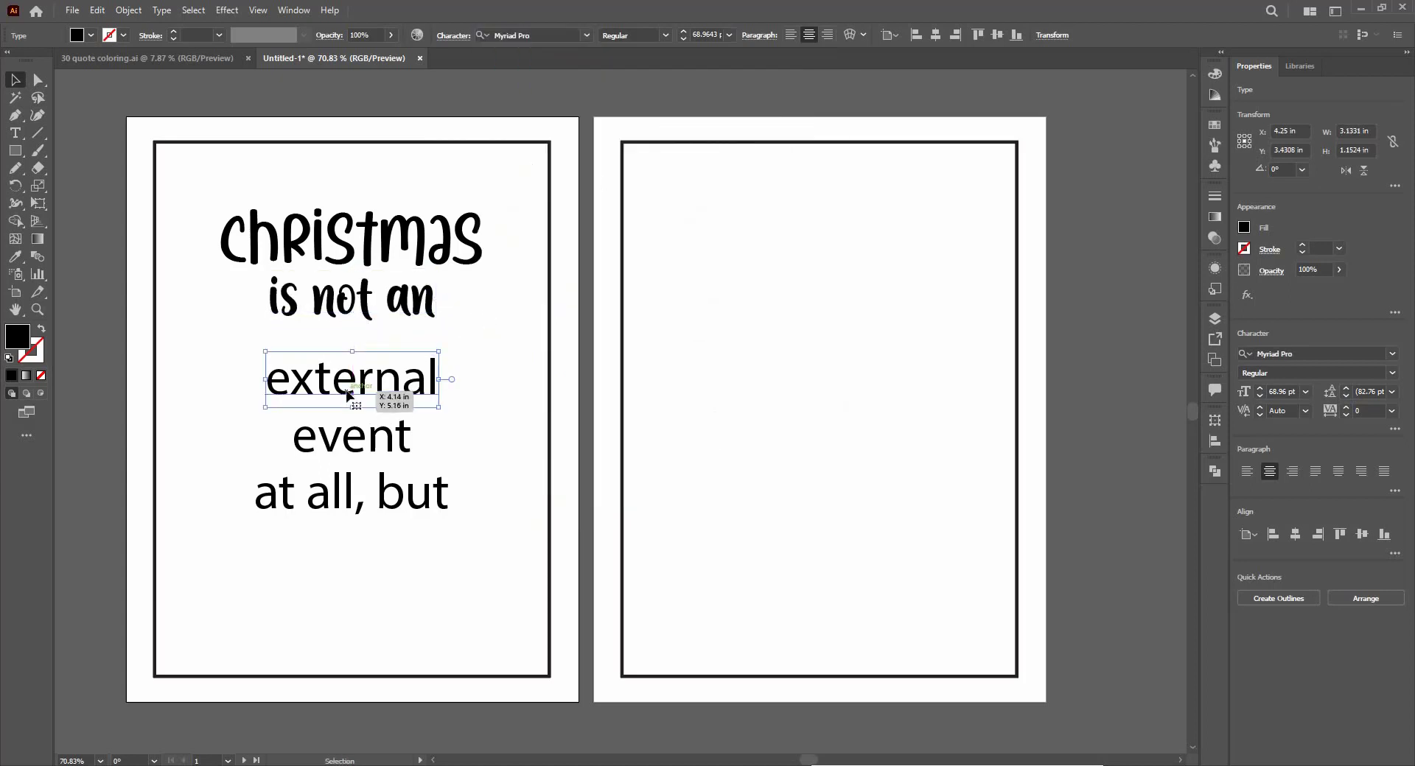
{"action": "left_click", "coordinate": [589, 36]}
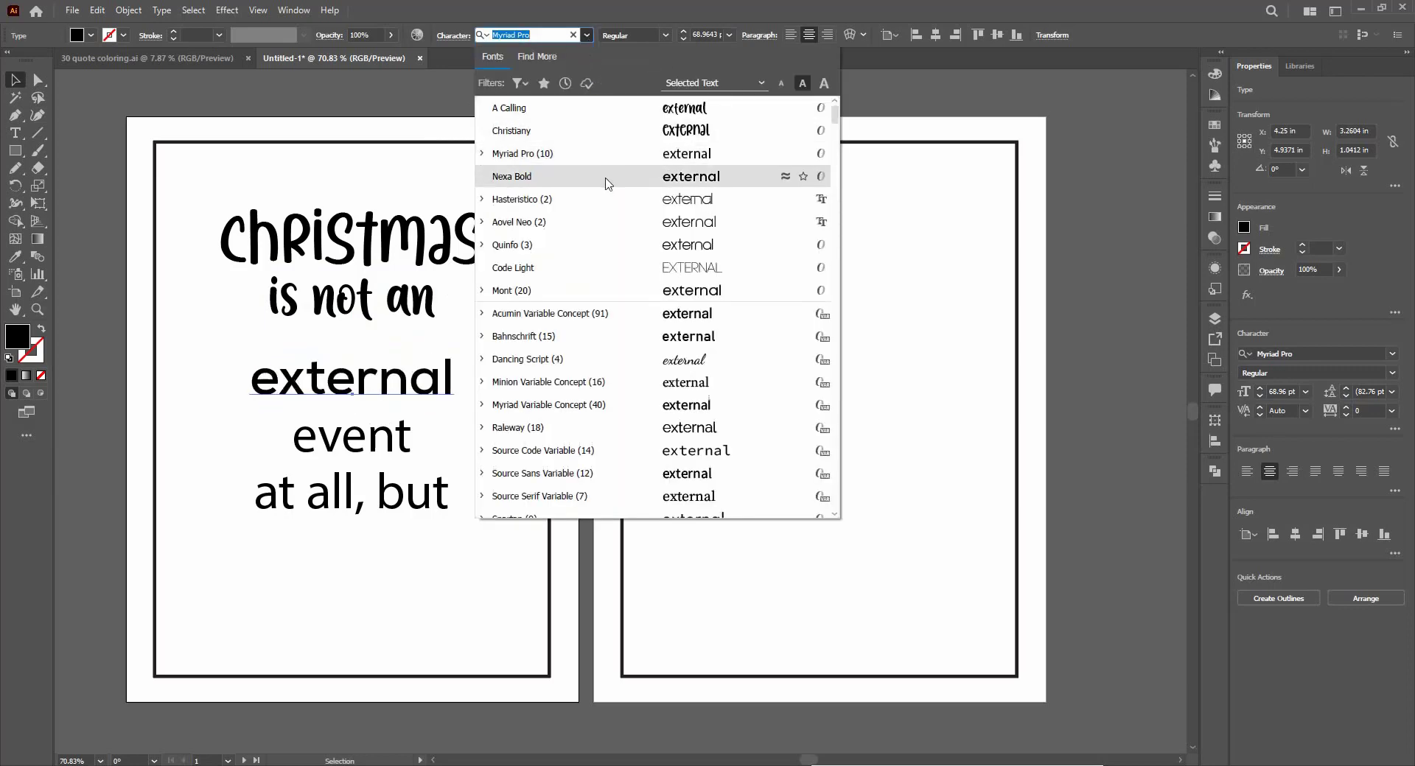
{"action": "type", "text": "ant"}
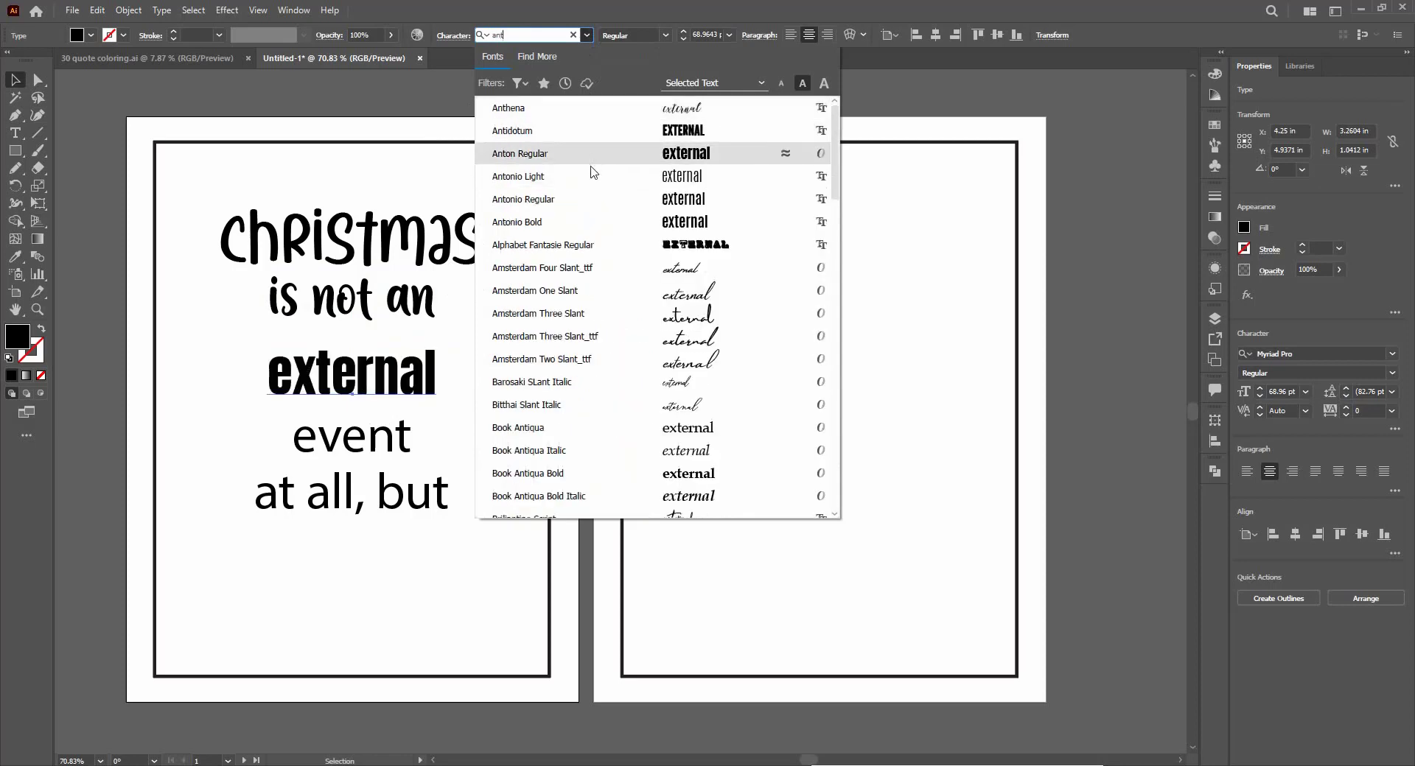
{"action": "scroll", "coordinate": [621, 391], "scroll_direction": "down", "scroll_amount": 10}
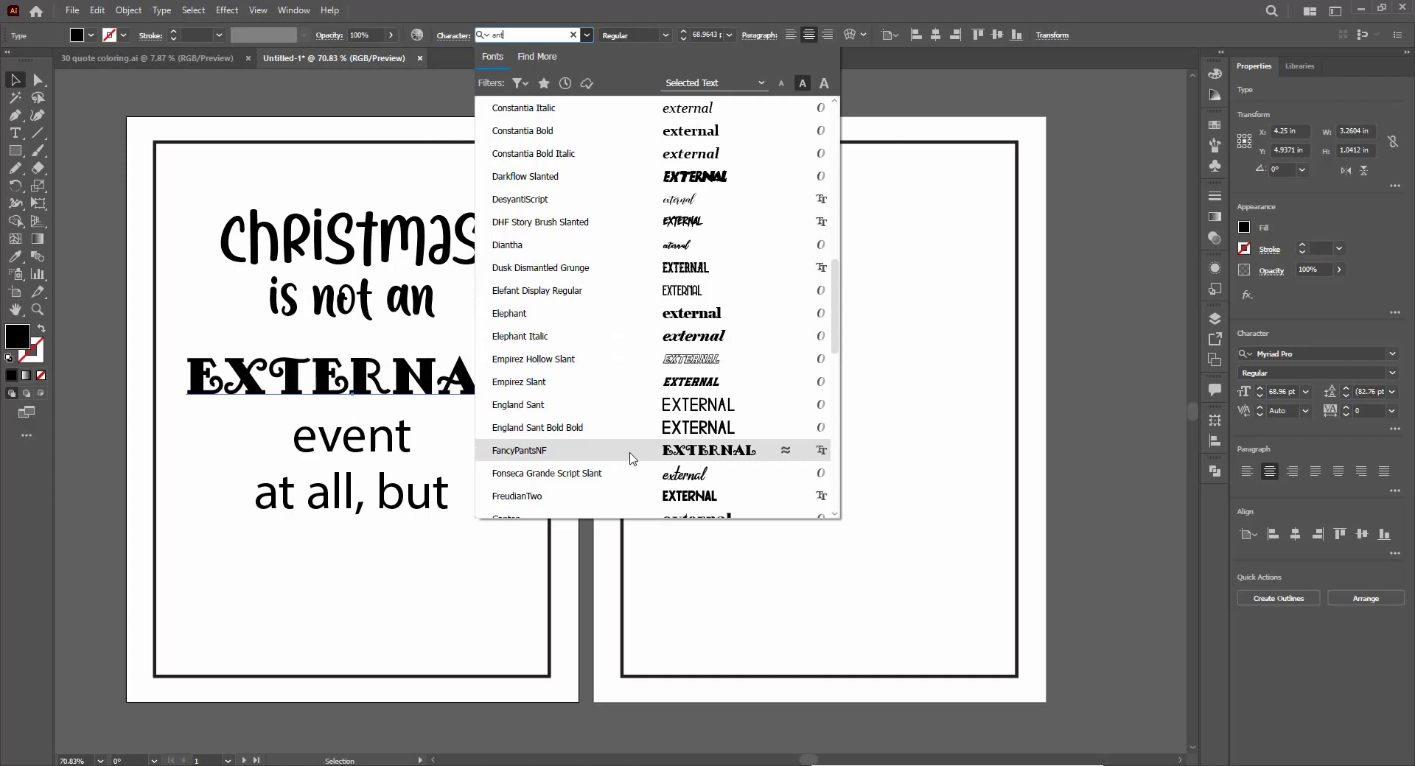
{"action": "scroll", "coordinate": [628, 454], "scroll_direction": "down", "scroll_amount": 1}
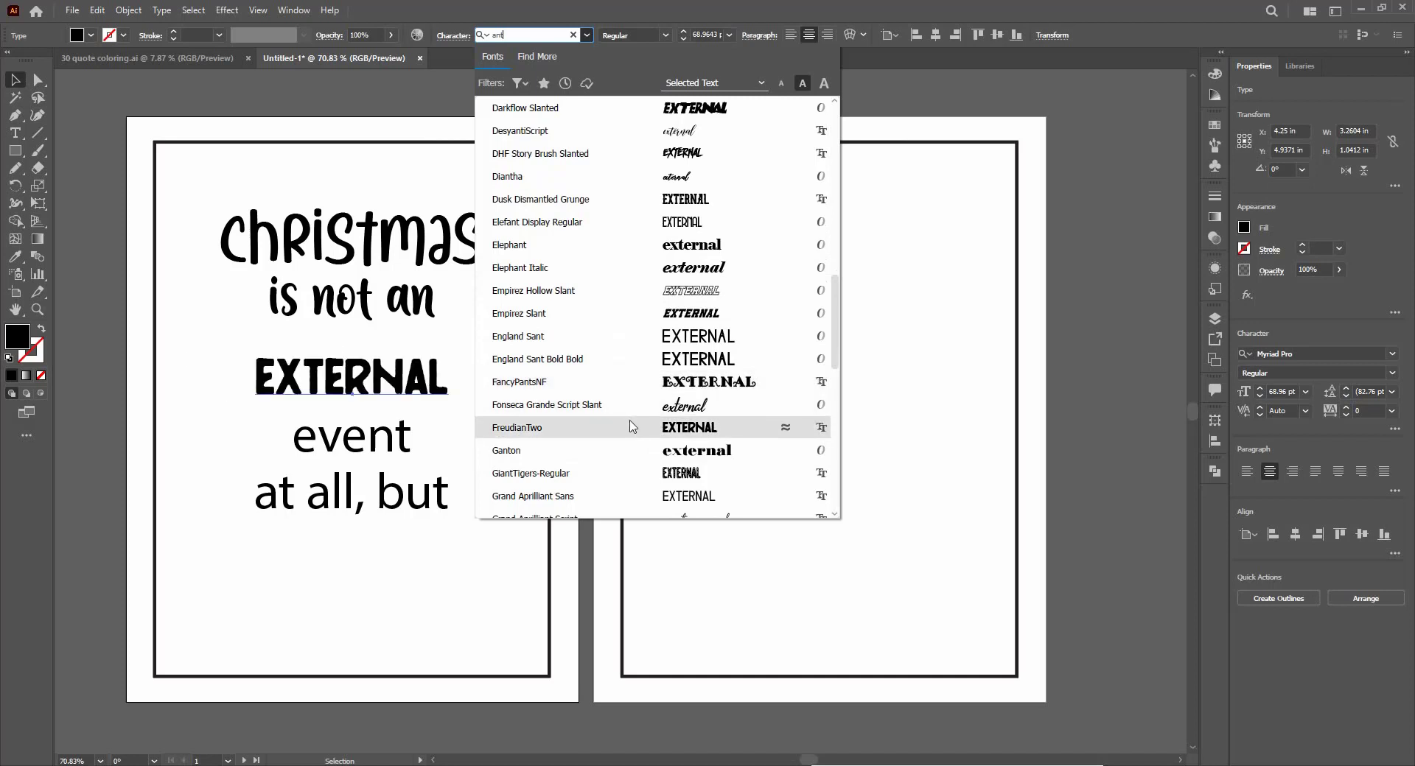
{"action": "left_click", "coordinate": [630, 425]}
Enlarge the word "external" to about 113 pt around its center and move it up close beneath "is not an".
{"action": "mouse_move", "coordinate": [479, 383]}
{"action": "left_mouse_down"}
{"action": "mouse_move", "coordinate": [509, 379]}
{"action": "mouse_move", "coordinate": [490, 383]}
{"action": "left_mouse_up"}
{"action": "left_click", "coordinate": [372, 407]}
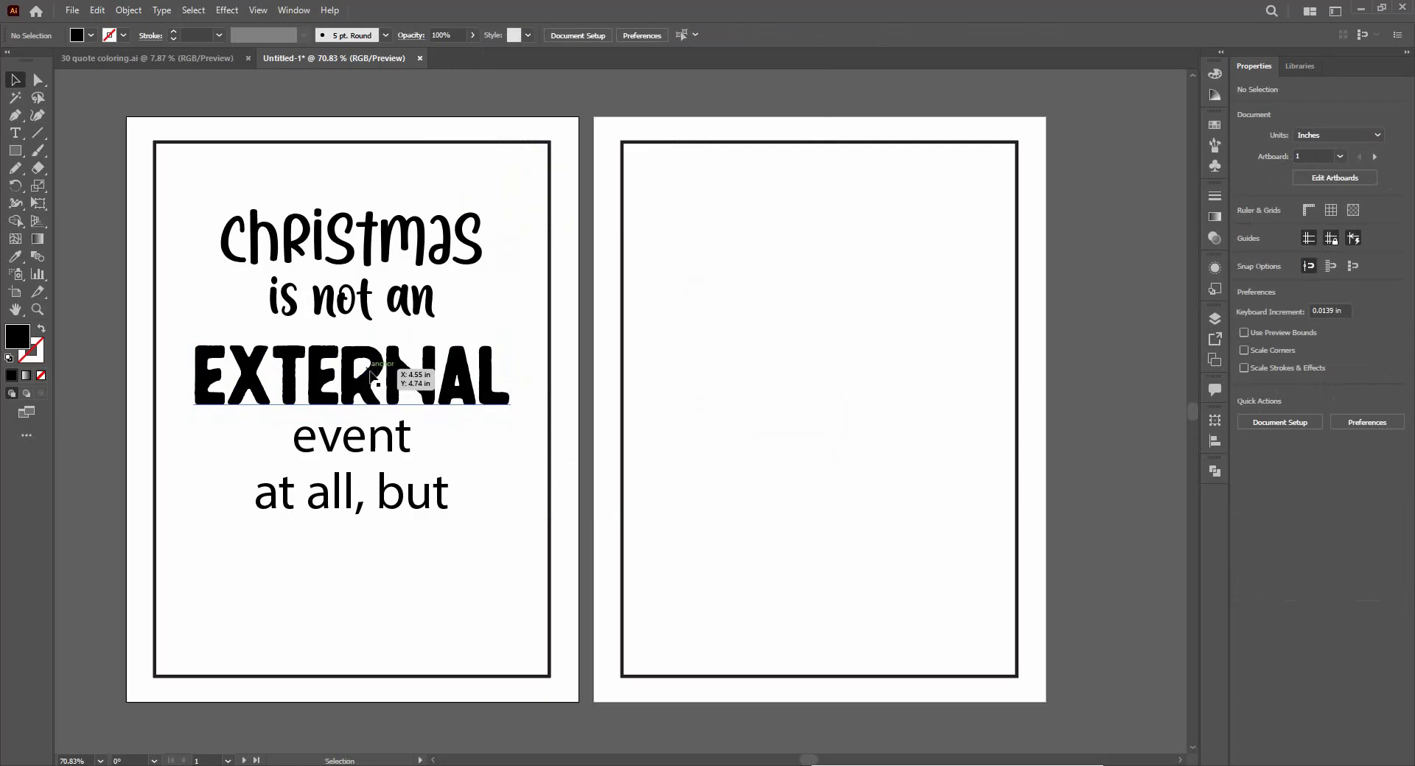
{"action": "left_click", "coordinate": [442, 372]}
{"action": "key", "text": "z"}
{"action": "left_click_drag", "start_coordinate": [332, 401], "coordinate": [363, 366]}
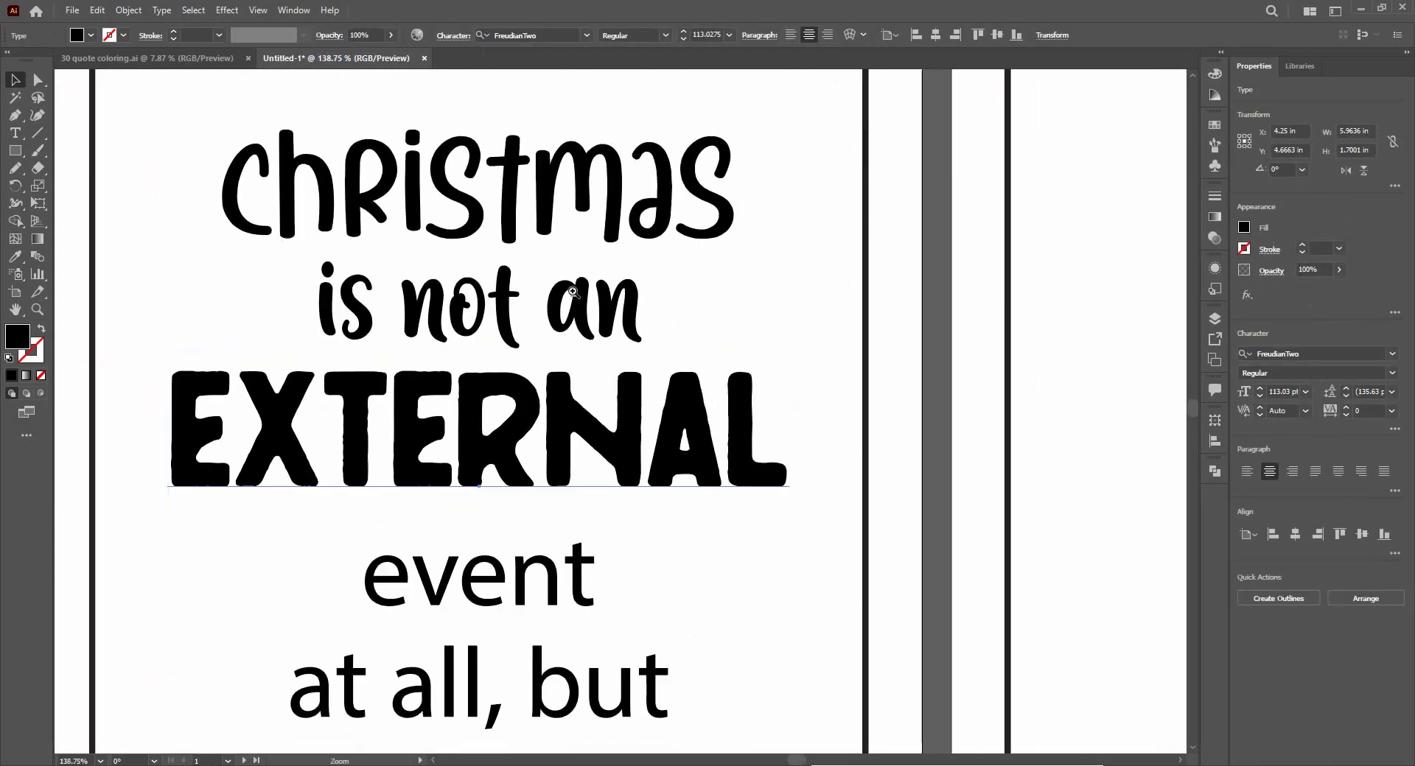
{"action": "key", "text": "ctrl+0"}
{"action": "key", "text": "v"}
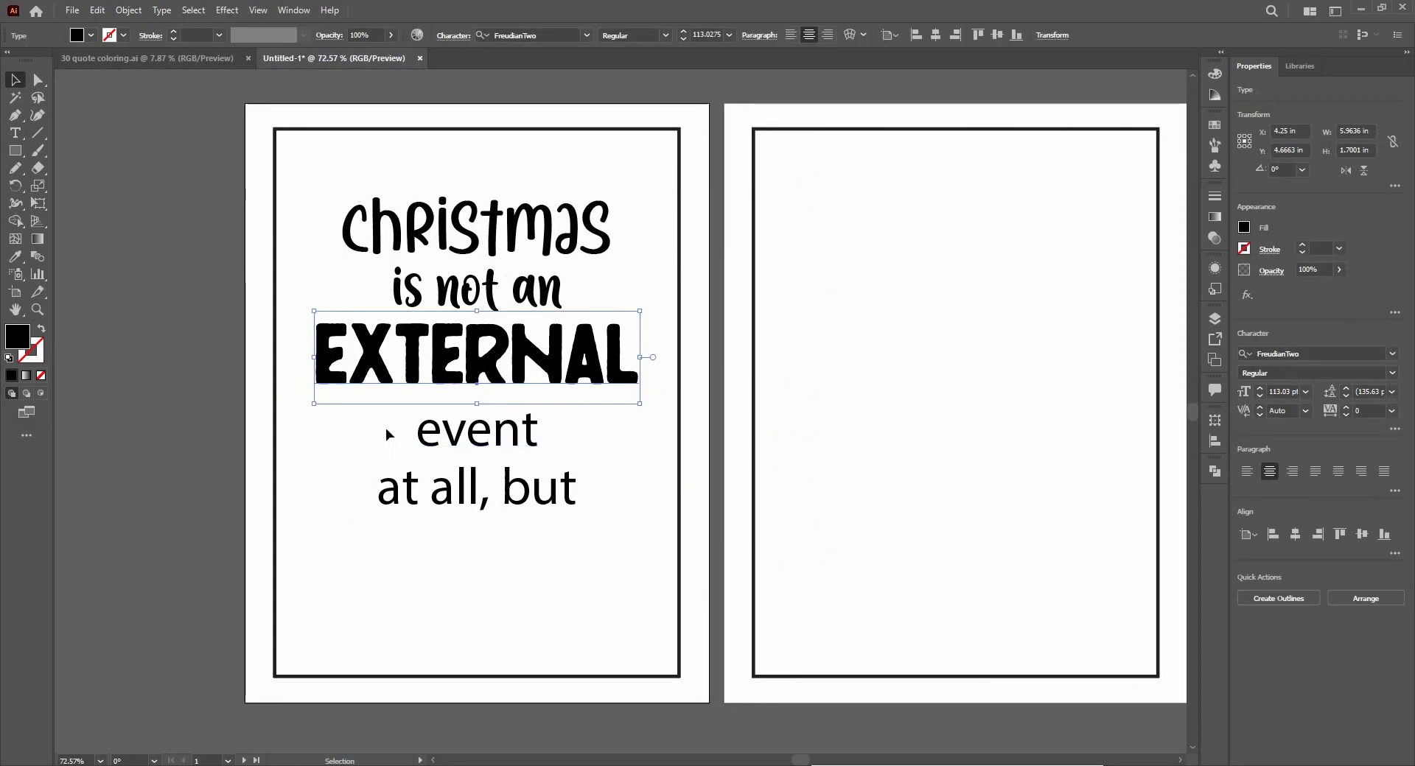
Set the font of the word "event" to Christiany.
{"action": "left_click", "coordinate": [455, 441]}
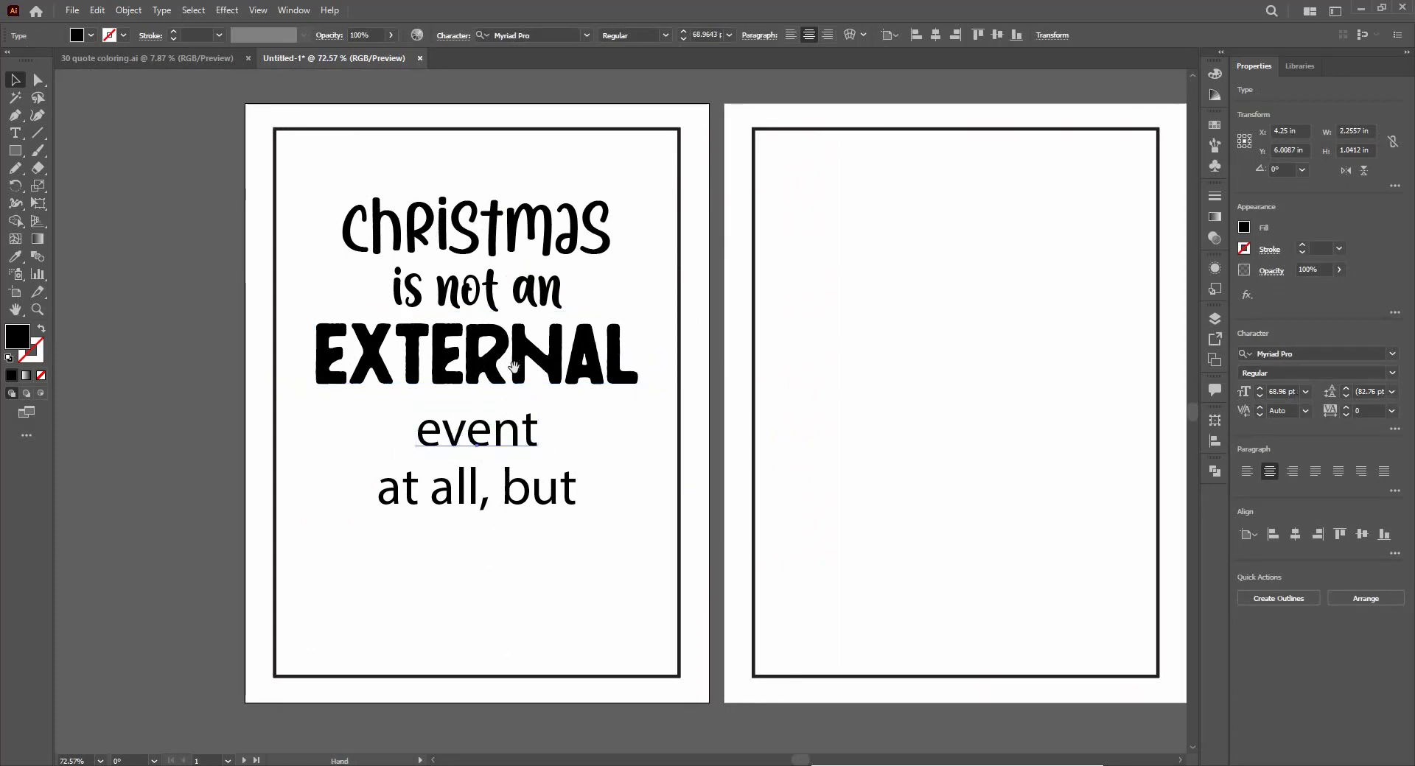
{"action": "left_click_drag", "start_coordinate": [508, 407], "coordinate": [422, 390]}
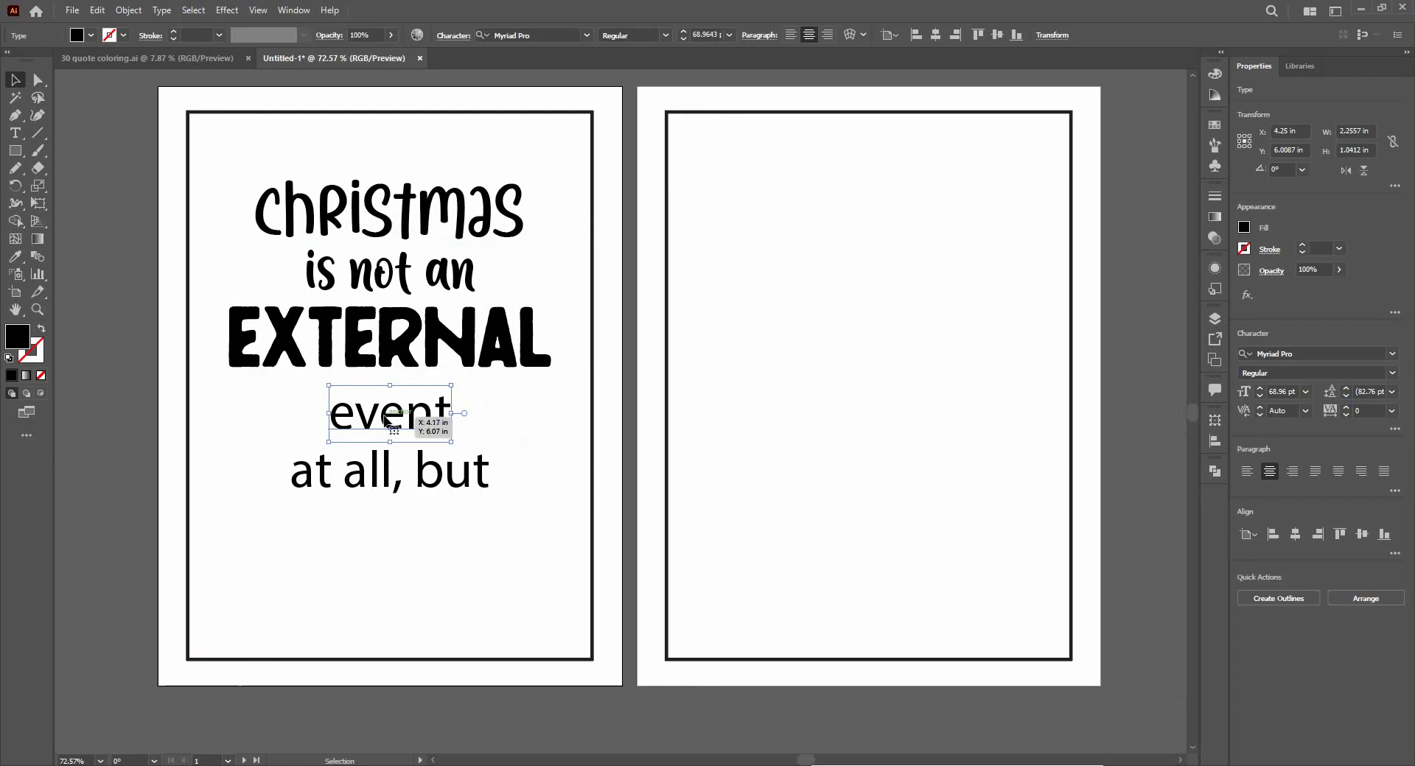
{"action": "left_click", "coordinate": [587, 36]}
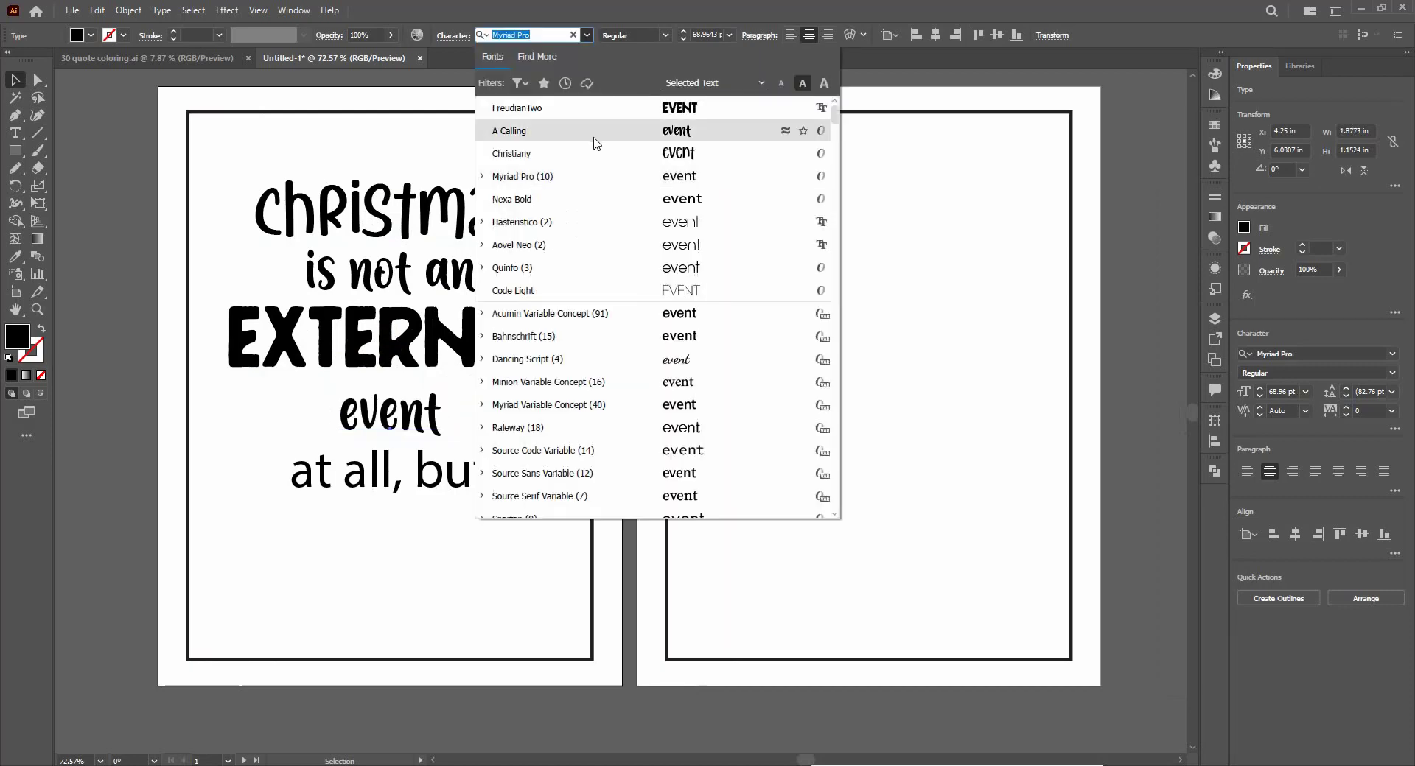
{"action": "left_click", "coordinate": [588, 161]}
Set the font of the line "at all, but" to Liebe finden.
{"action": "left_click", "coordinate": [394, 483]}
{"action": "left_click", "coordinate": [572, 36]}
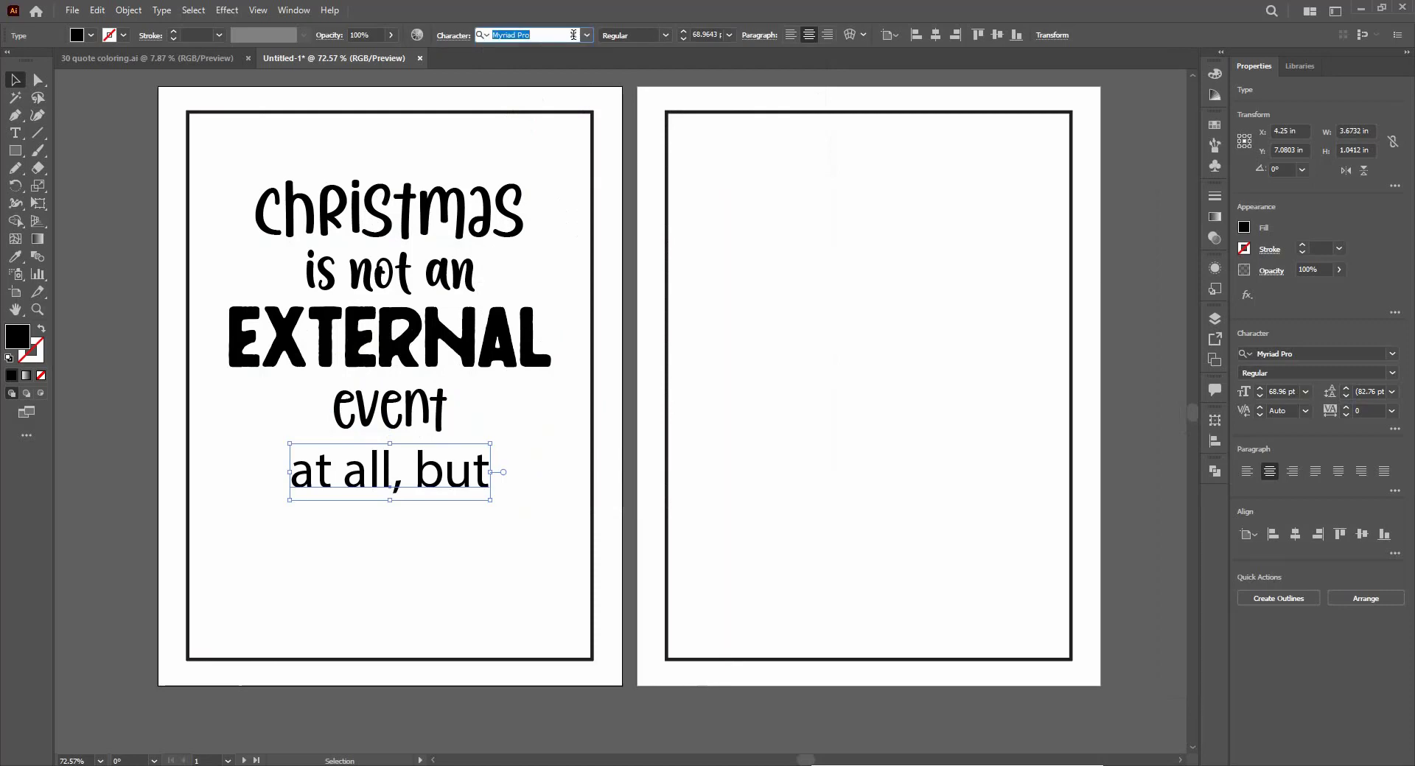
{"action": "type", "text": "l"}
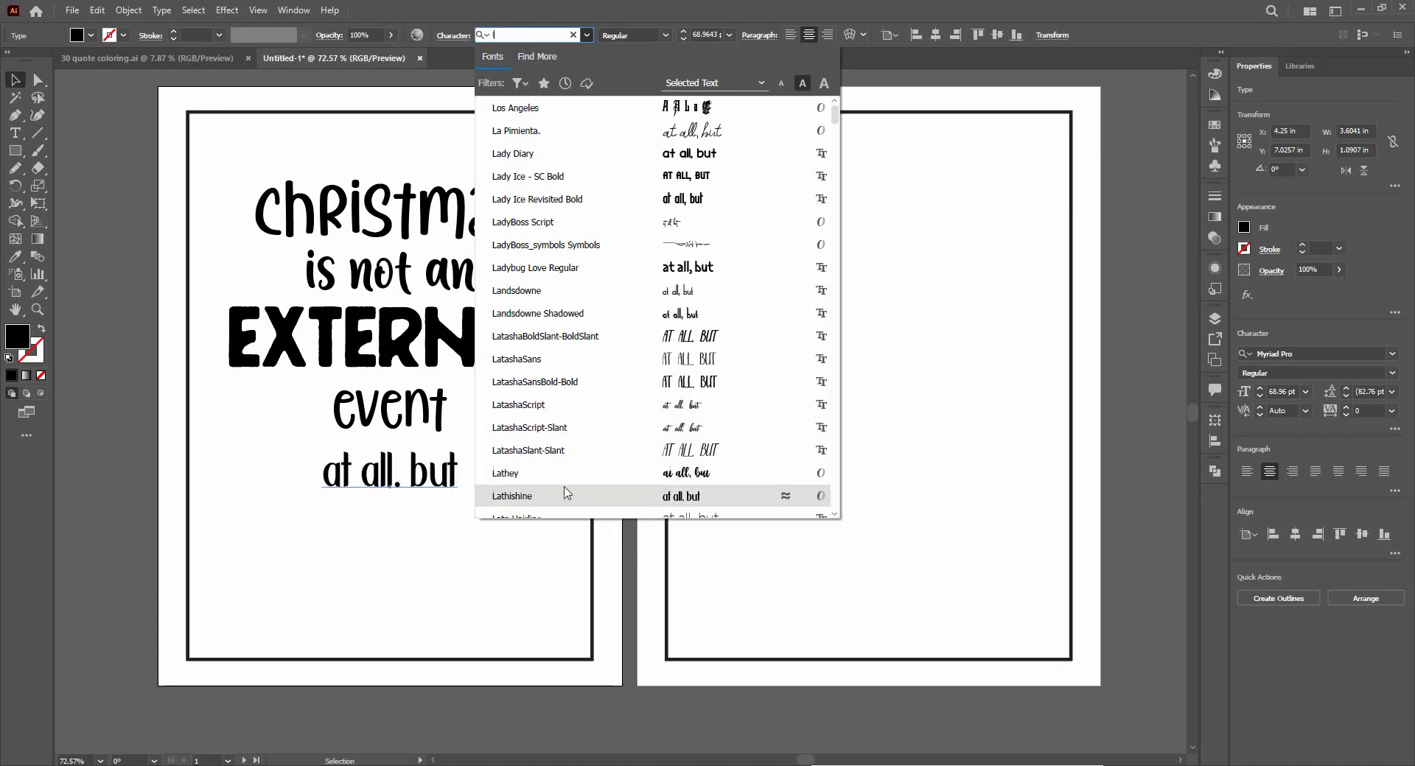
{"action": "scroll", "coordinate": [567, 494], "scroll_direction": "down", "scroll_amount": 4}
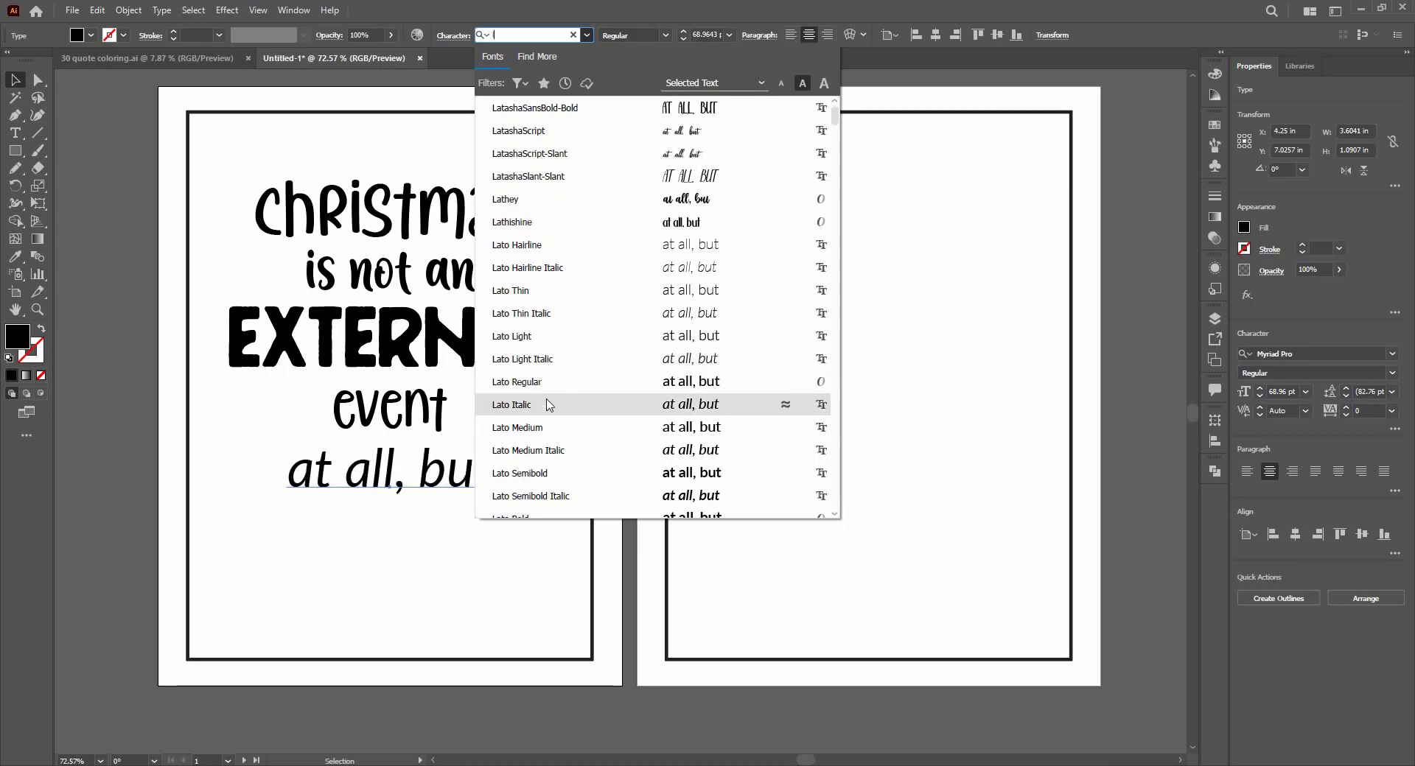
{"action": "scroll", "coordinate": [560, 449], "scroll_direction": "down", "scroll_amount": 5}
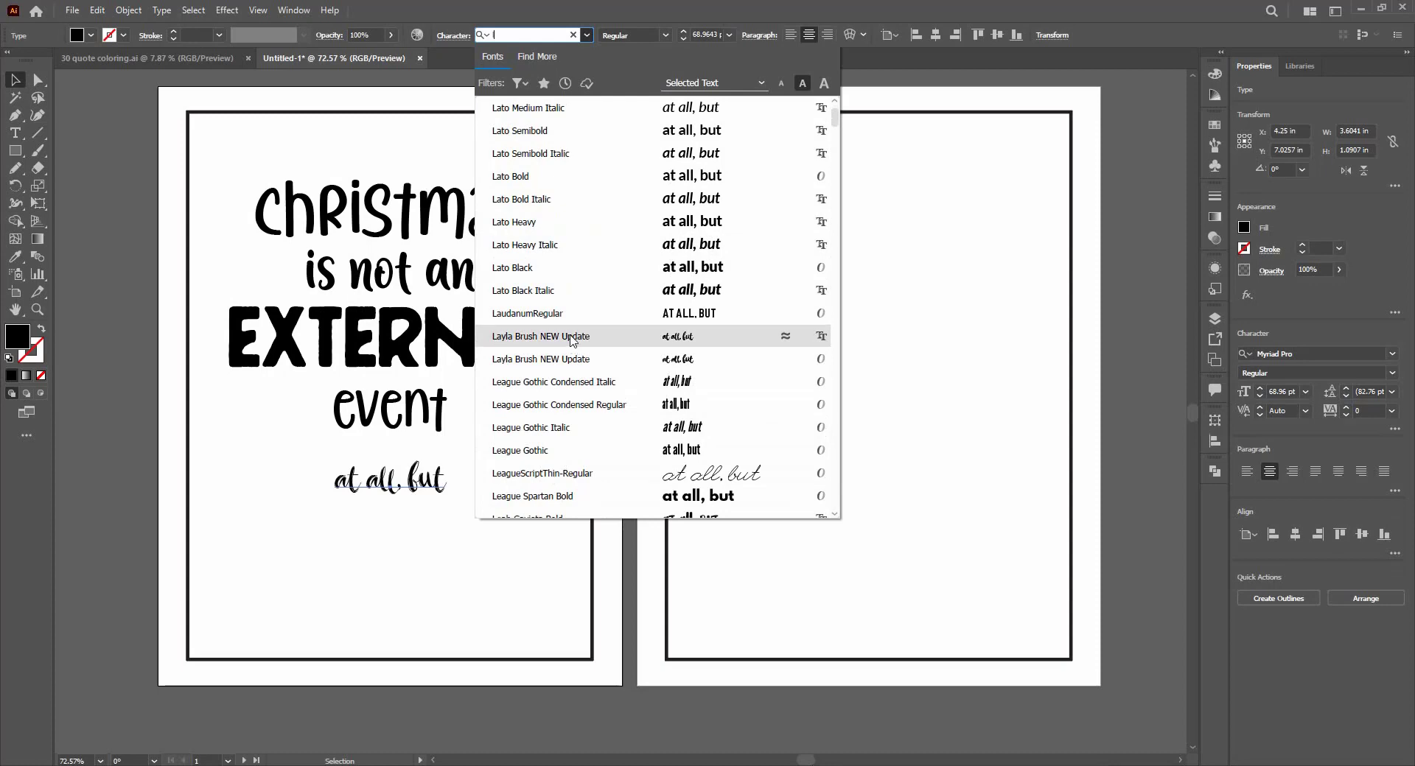
{"action": "scroll", "coordinate": [570, 338], "scroll_direction": "down", "scroll_amount": 4}
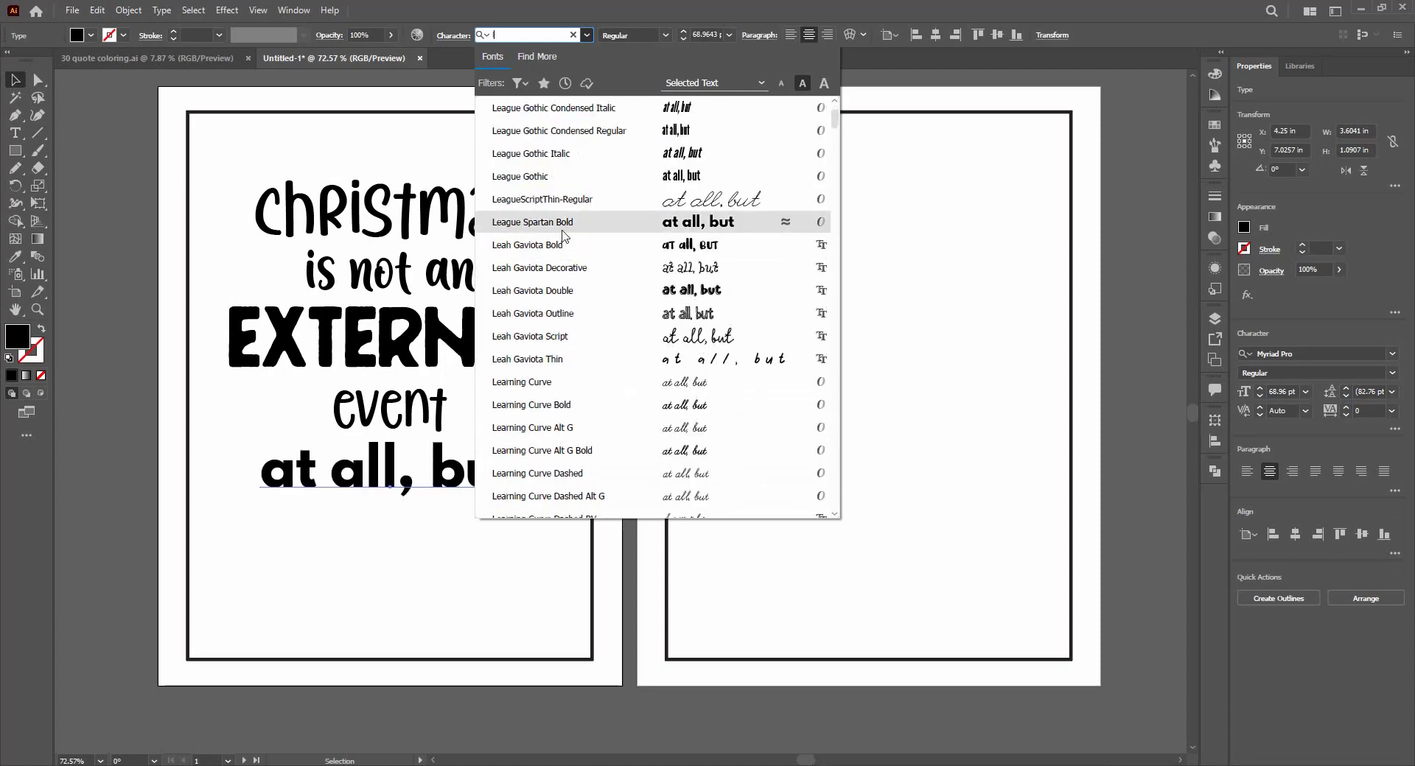
{"action": "scroll", "coordinate": [582, 408], "scroll_direction": "down", "scroll_amount": 5}
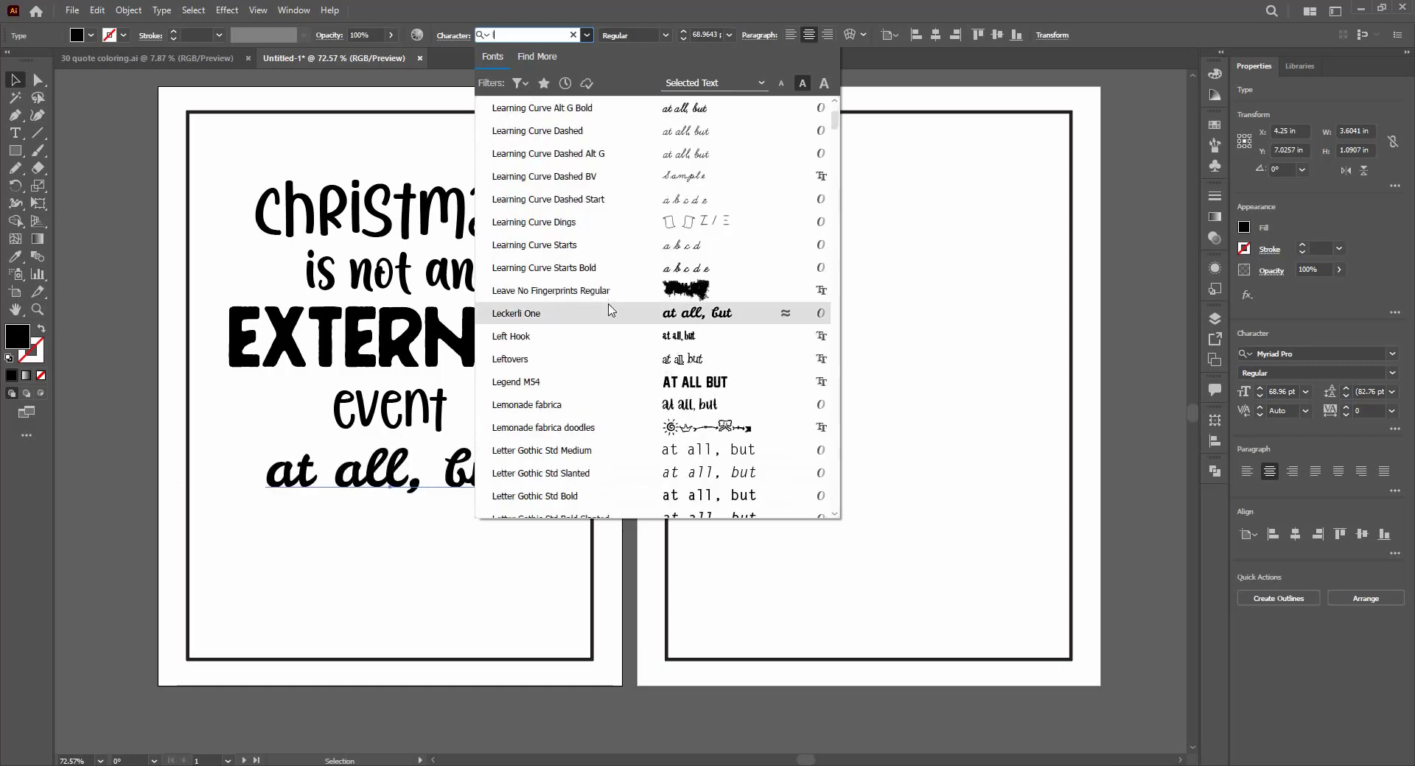
{"action": "scroll", "coordinate": [609, 309], "scroll_direction": "down", "scroll_amount": 8}
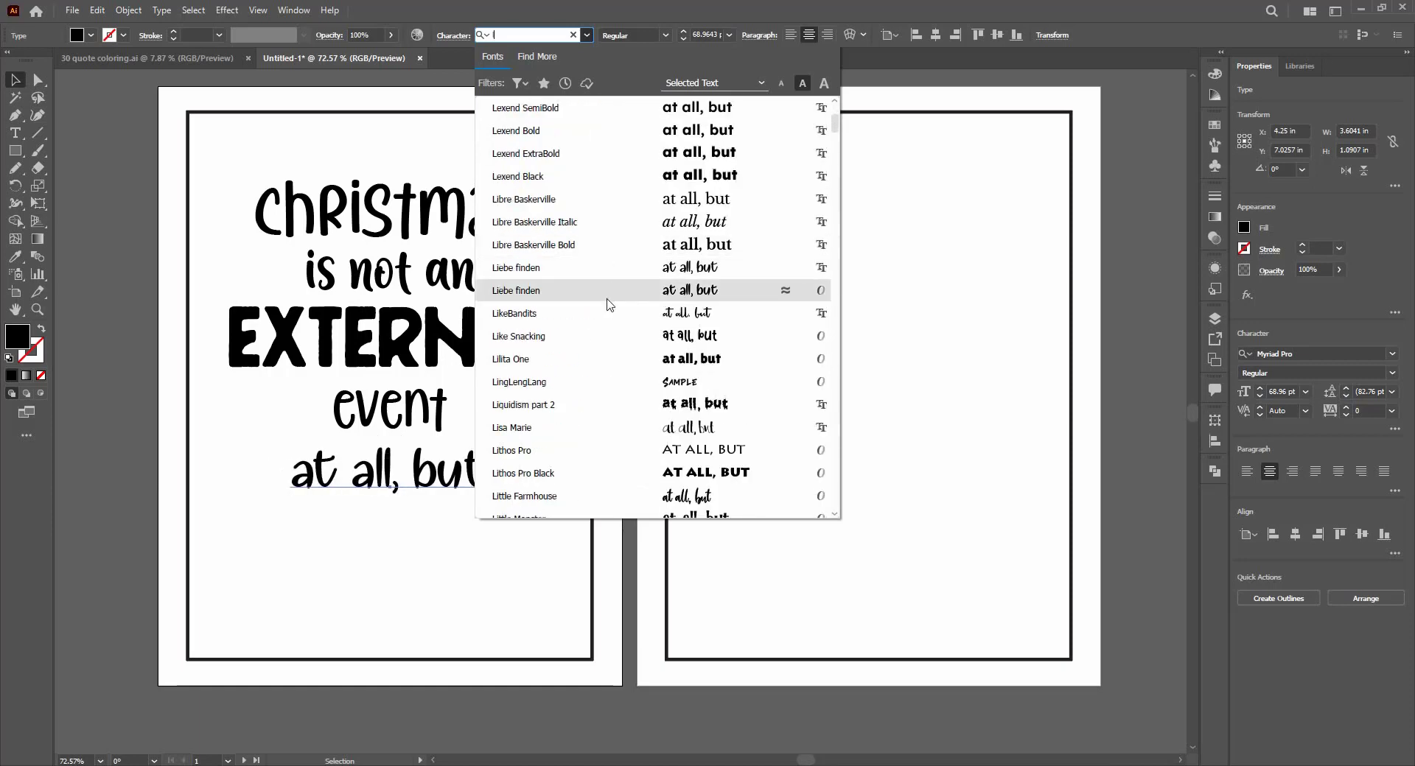
{"action": "left_click", "coordinate": [611, 292]}
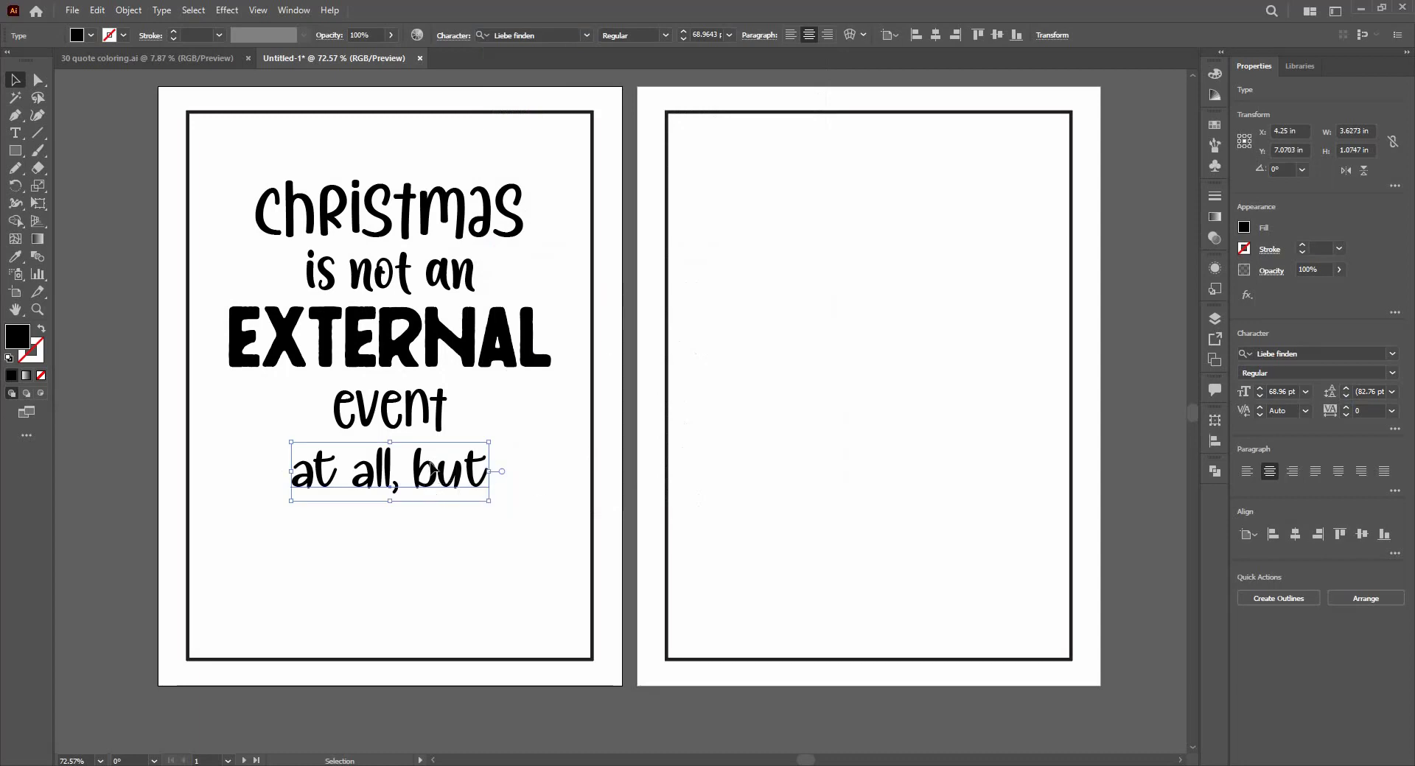
Copy the text formatting of "Christmas" onto the line "at all, but" with the Eyedropper and move that line down slightly, clear of "event".
{"action": "left_click", "coordinate": [15, 258]}
{"action": "left_click", "coordinate": [374, 190]}
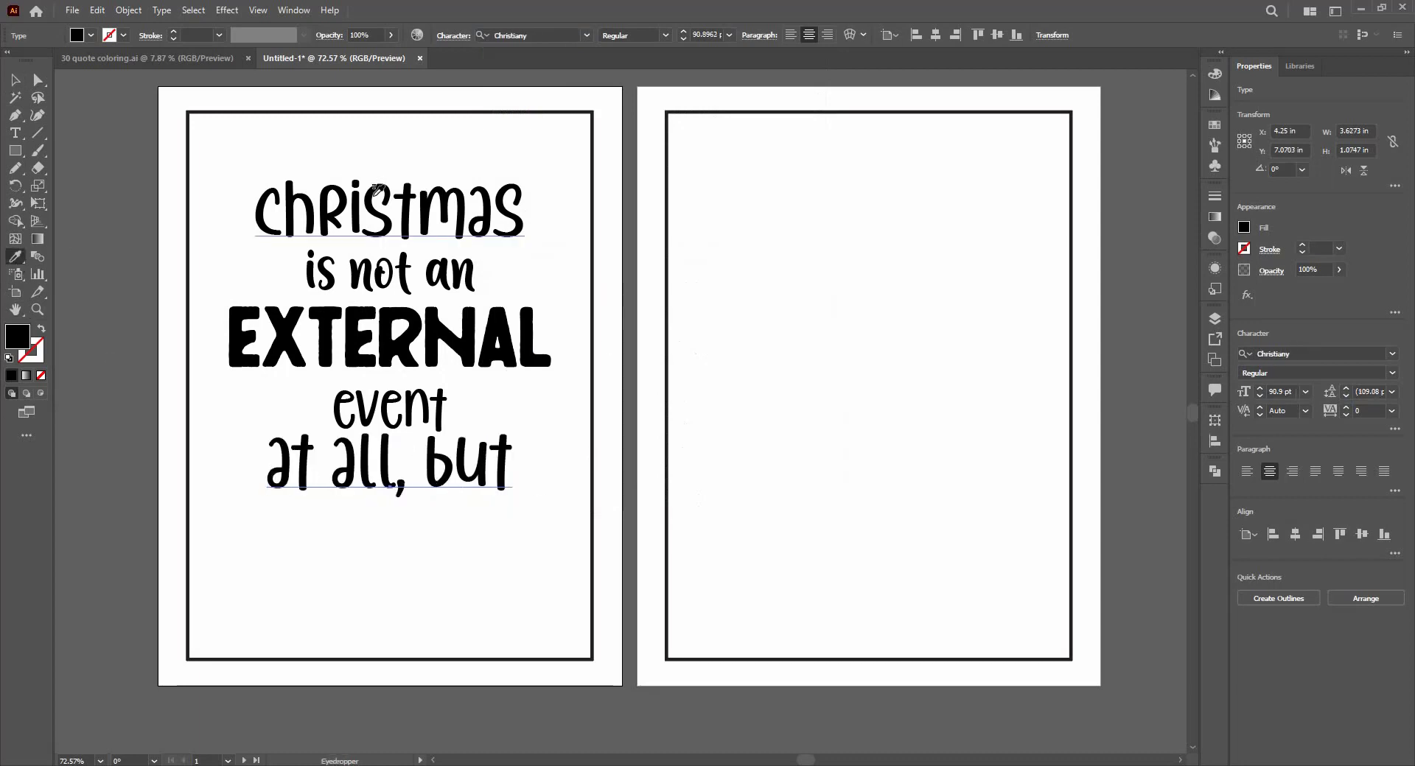
{"action": "left_click", "coordinate": [109, 171]}
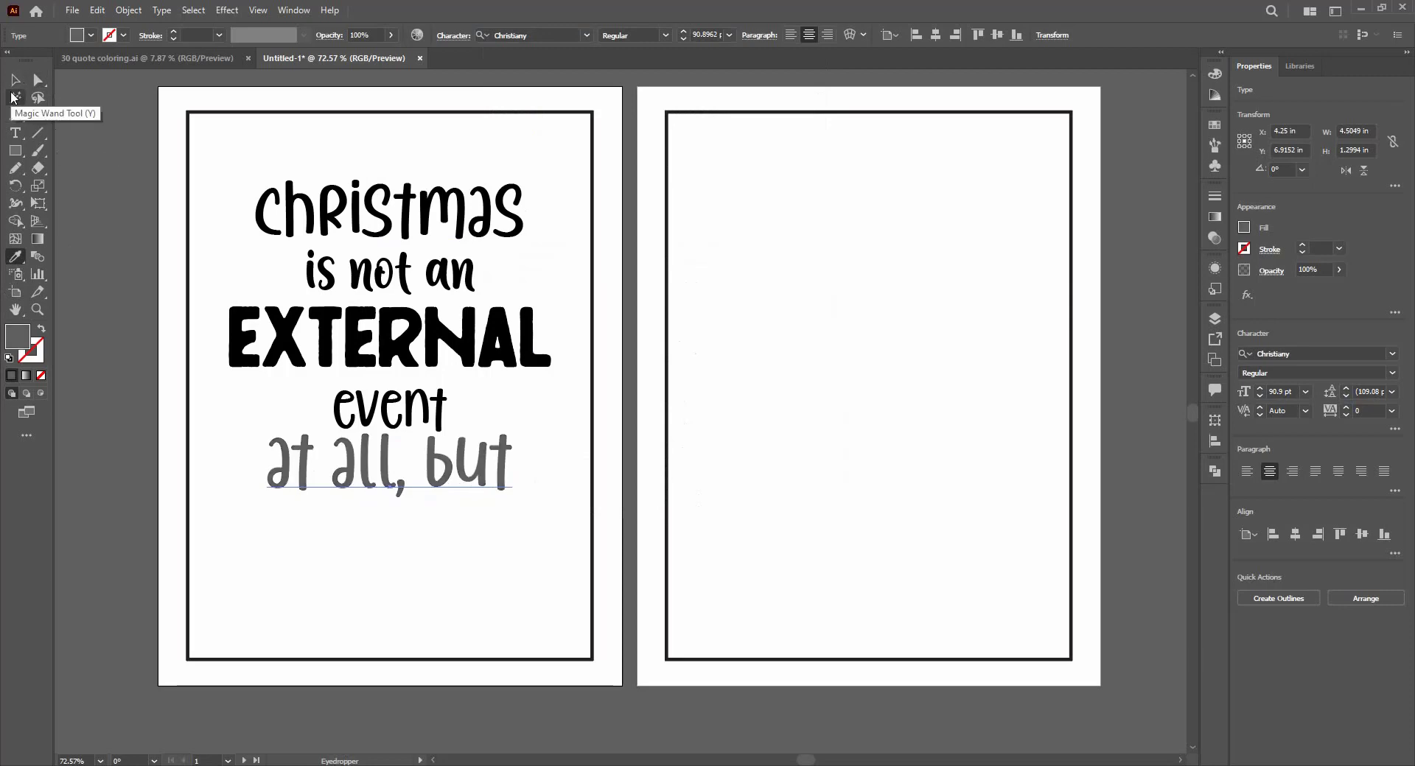
{"action": "key", "text": "ctrl+z"}
{"action": "left_click", "coordinate": [14, 78]}
{"action": "left_click", "coordinate": [88, 168]}
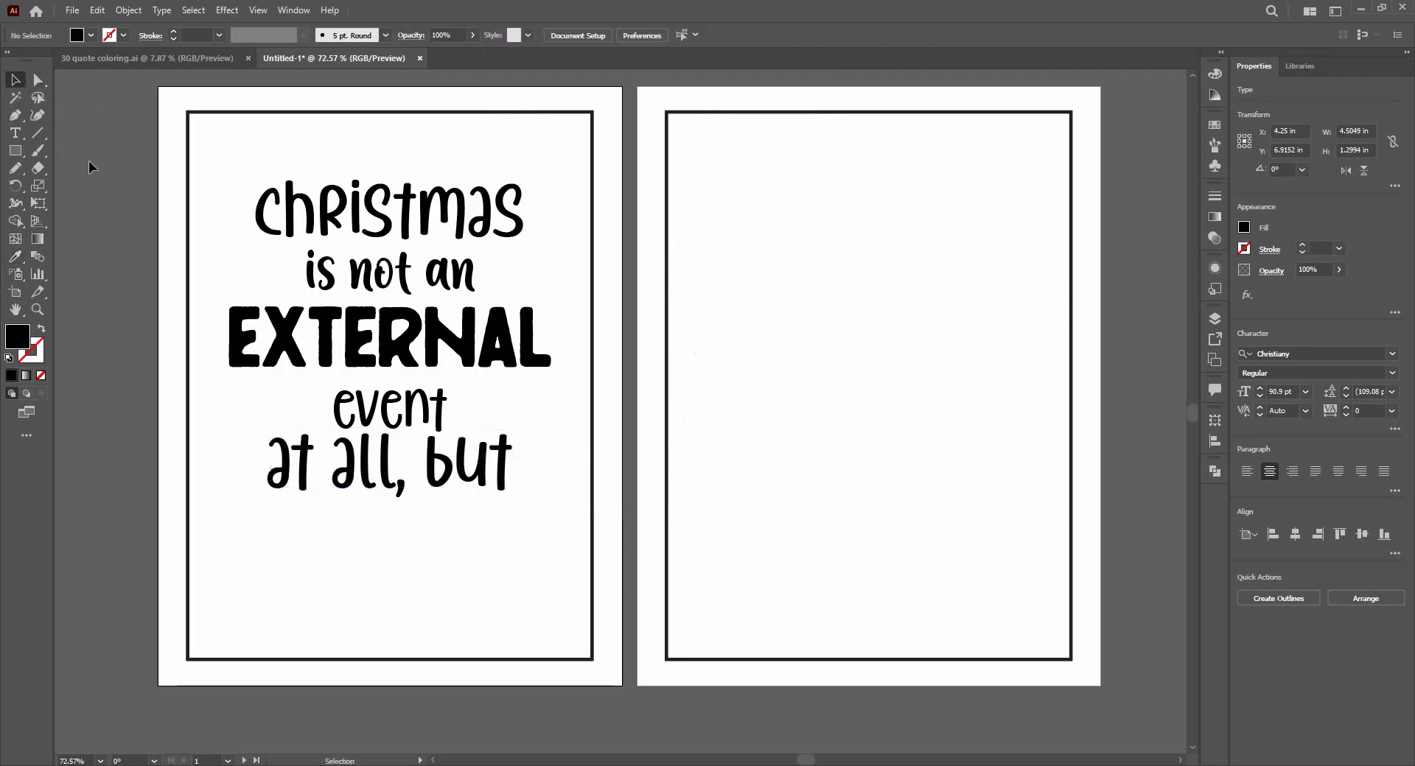
{"action": "left_click", "coordinate": [418, 230]}
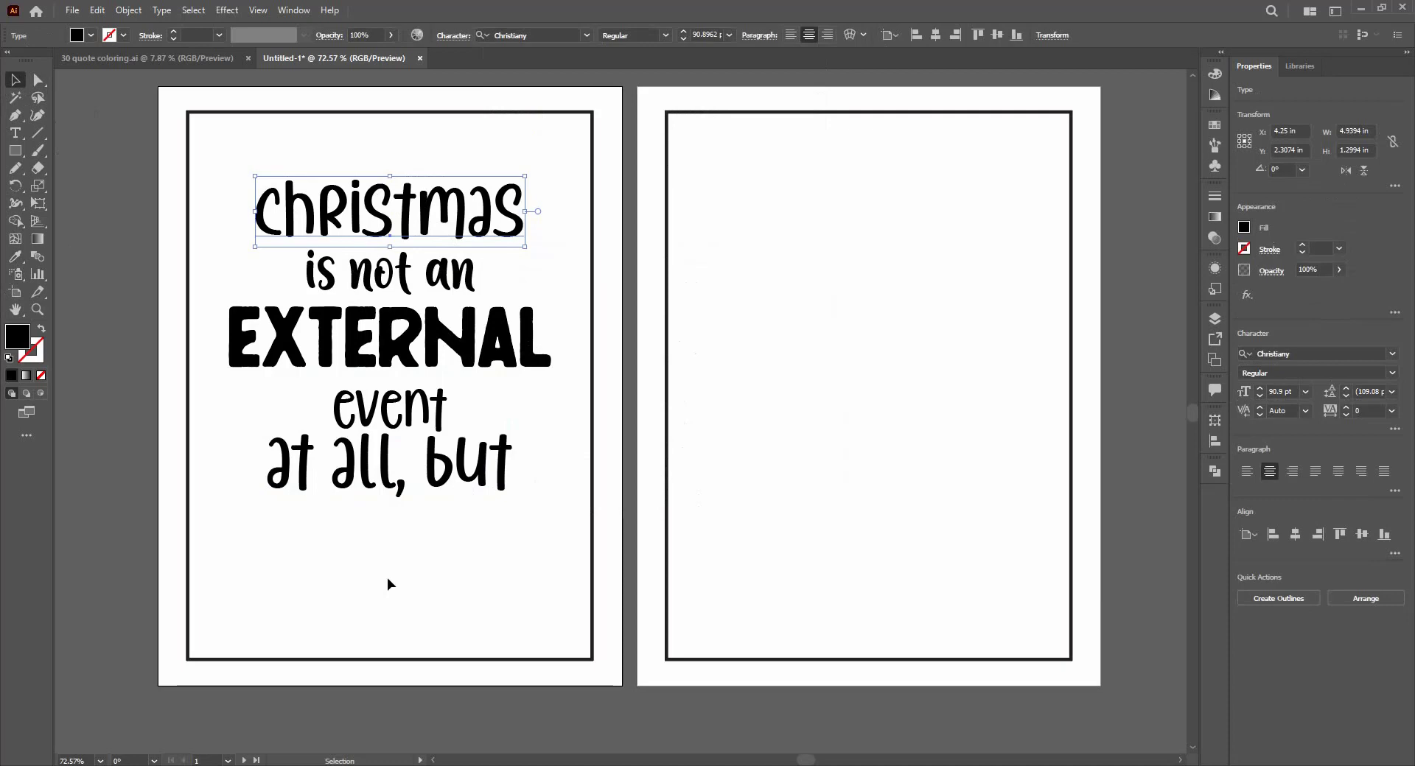
{"action": "left_click_drag", "start_coordinate": [383, 474], "coordinate": [383, 485]}
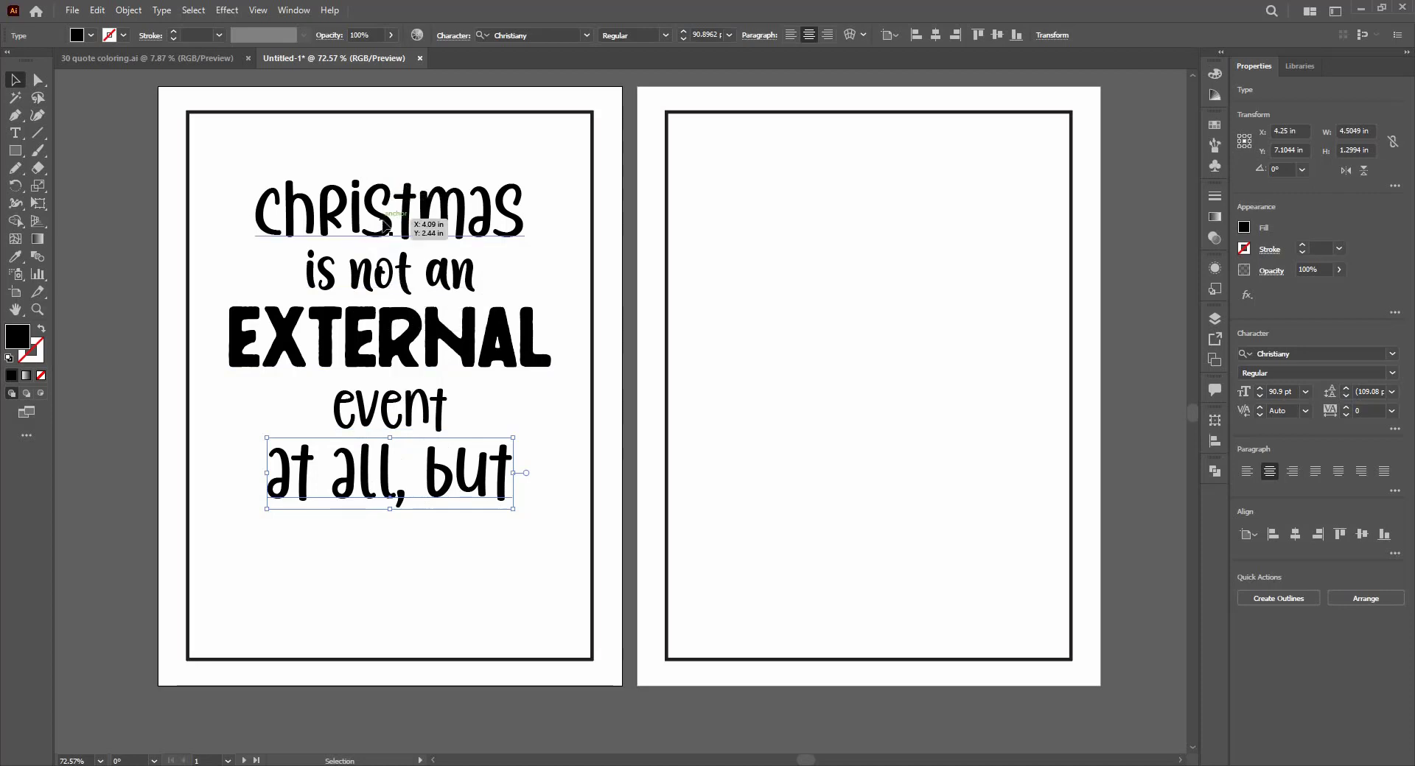
Apply a horizontal Bulge warp with a bend of -8% to the word "external".
{"action": "left_click", "coordinate": [389, 289]}
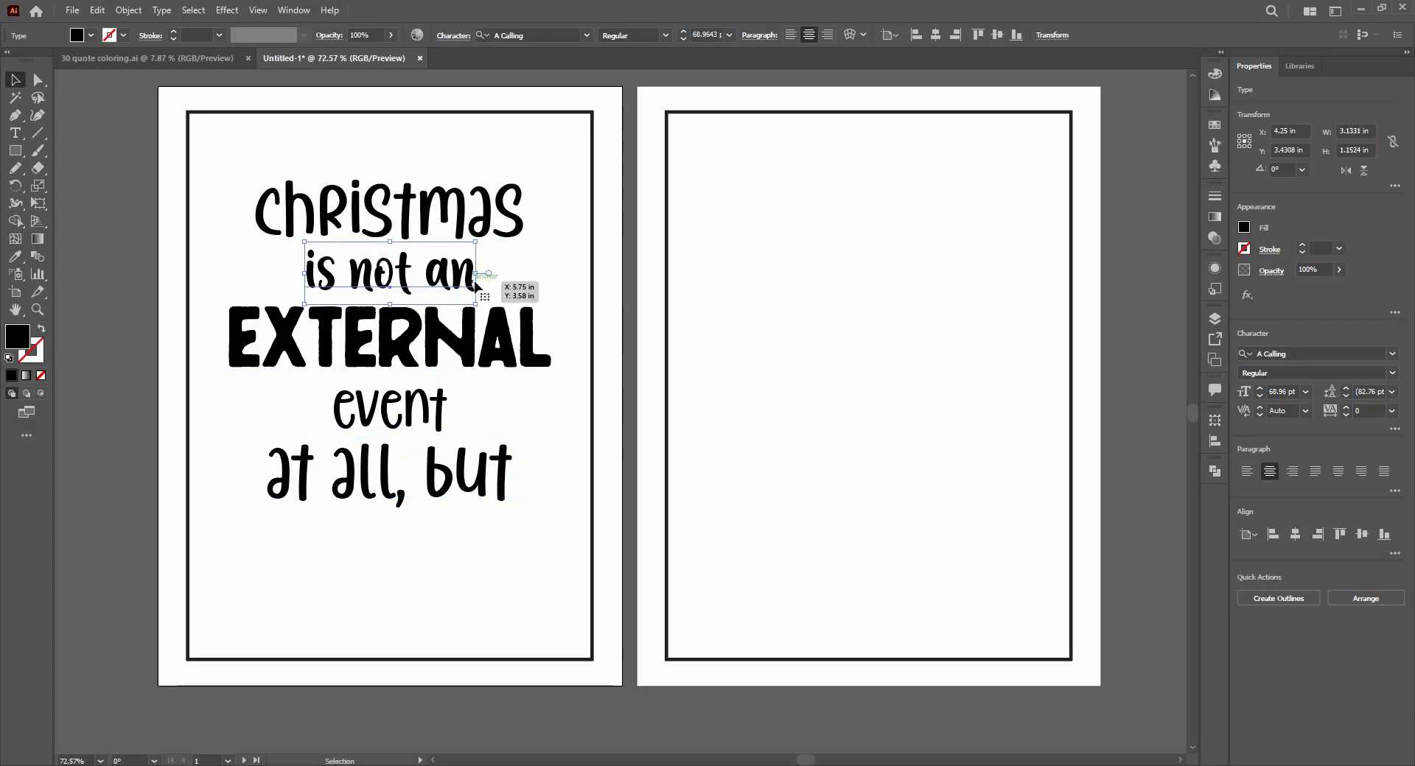
{"action": "left_click", "coordinate": [361, 361]}
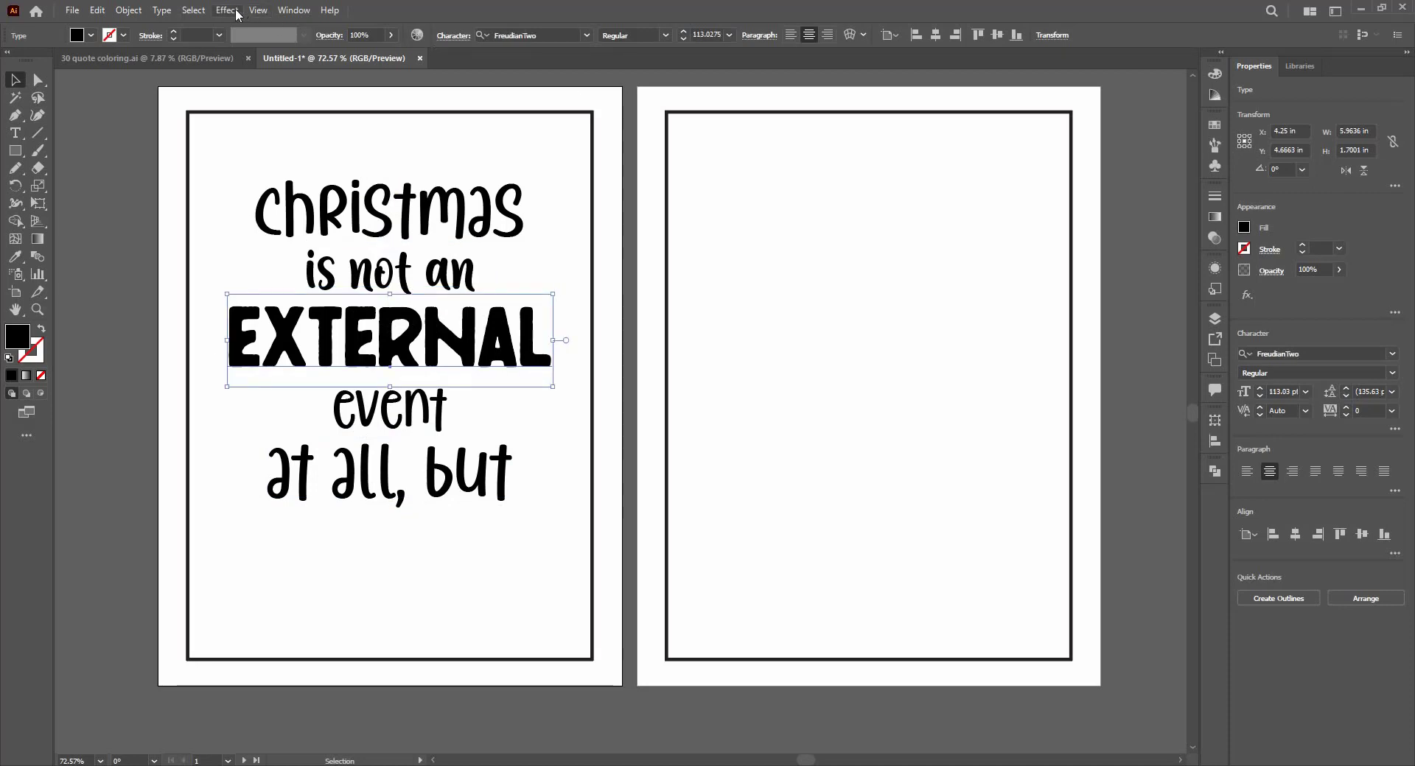
{"action": "left_click", "coordinate": [227, 10]}
{"action": "mouse_move", "coordinate": [274, 200]}
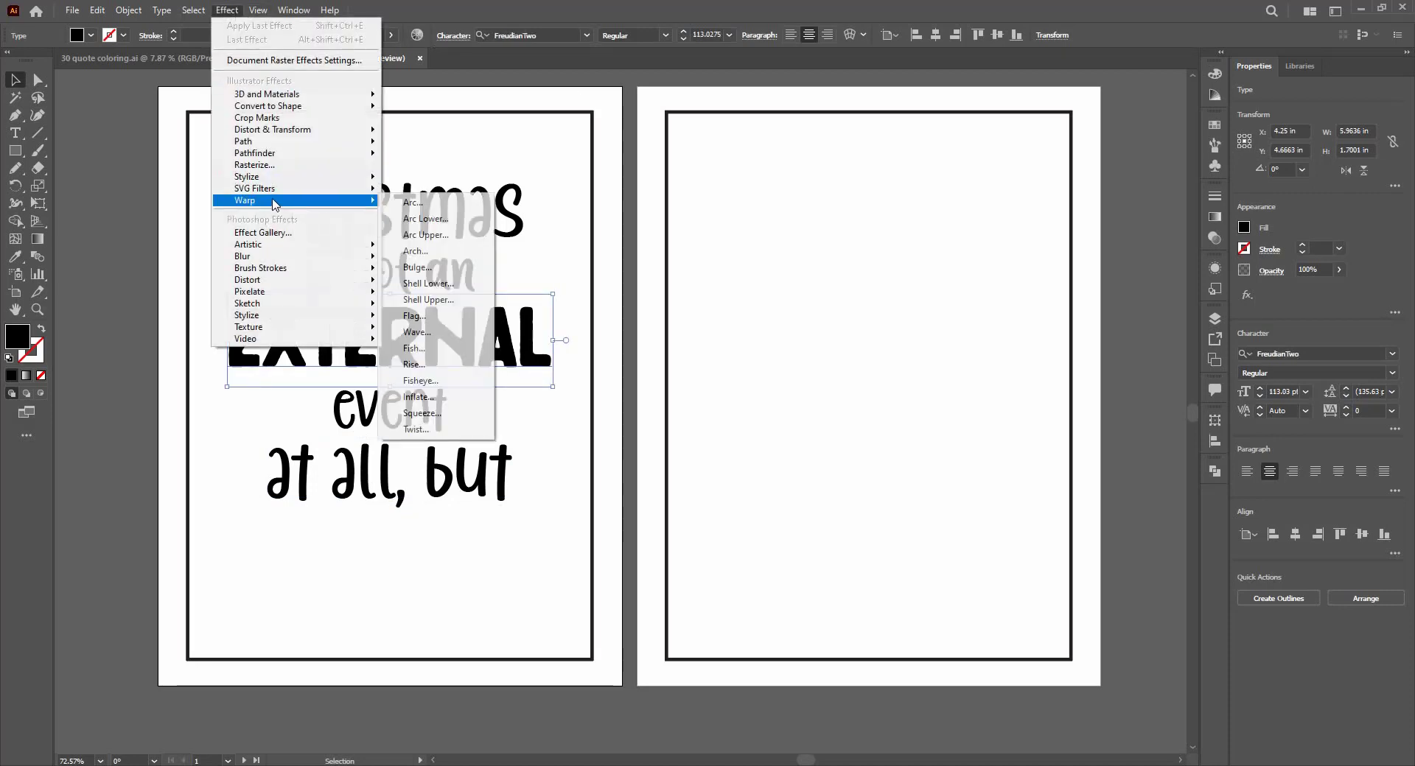
{"action": "left_click", "coordinate": [454, 207]}
{"action": "left_click", "coordinate": [995, 329]}
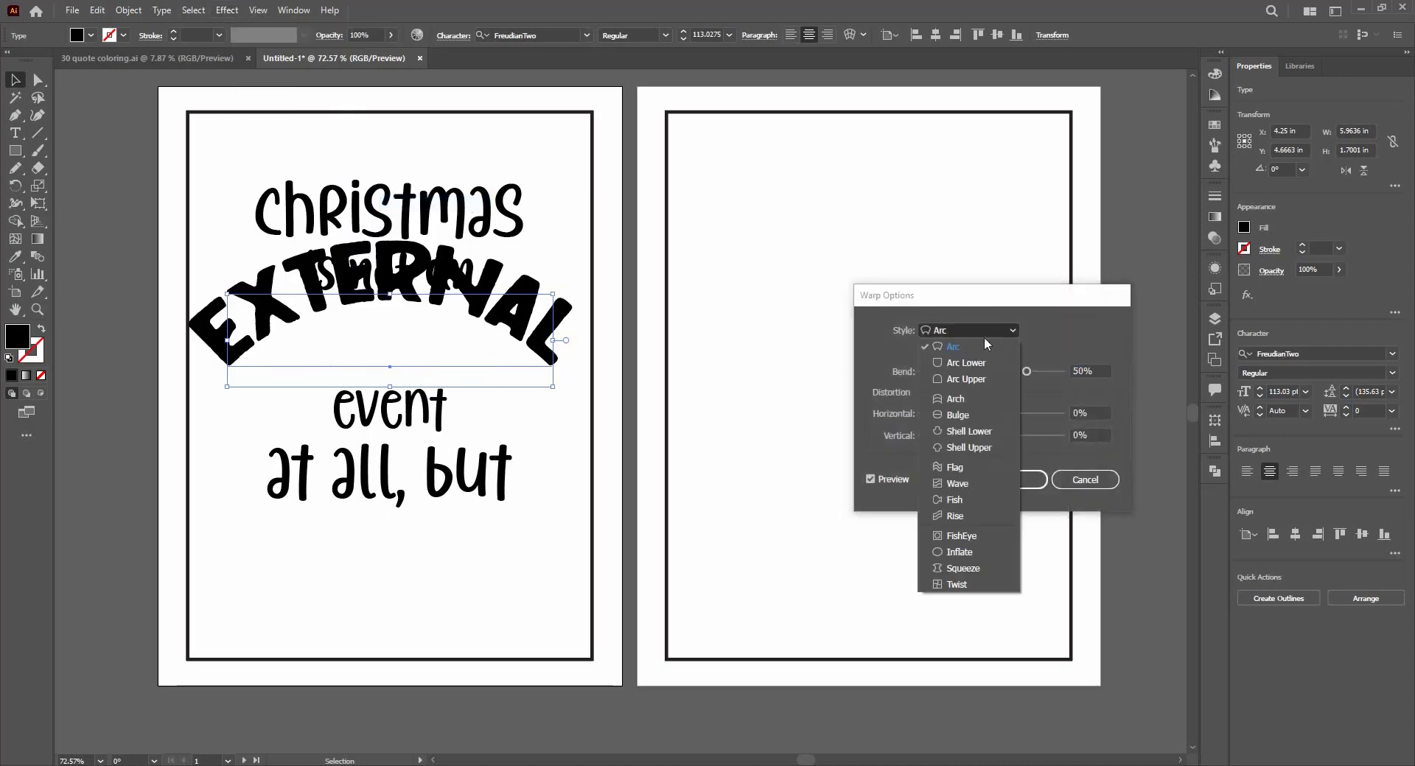
{"action": "left_click", "coordinate": [957, 417]}
{"action": "left_click_drag", "start_coordinate": [991, 376], "coordinate": [977, 371]}
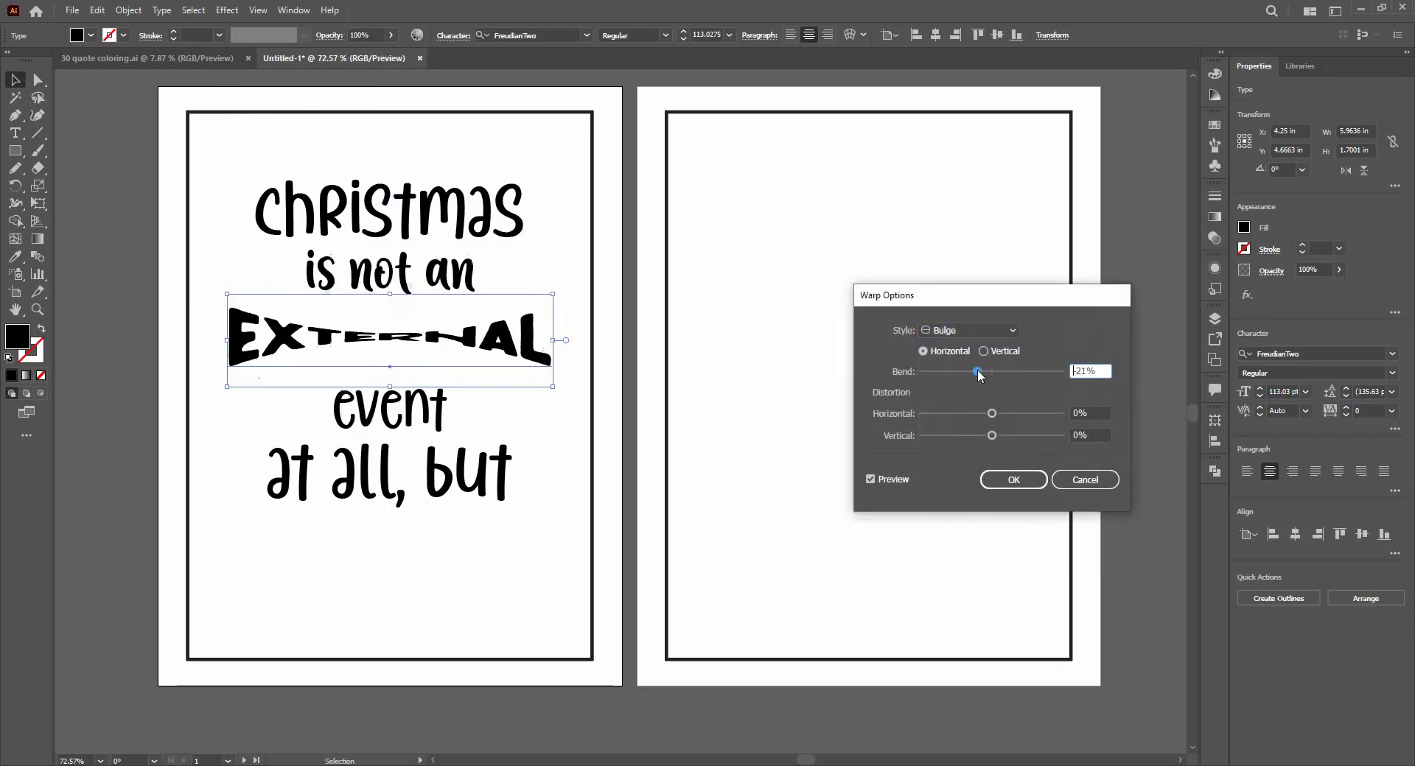
{"action": "key", "text": "Up"}
{"action": "key", "text": "Up"}
{"action": "key", "text": "Up"}
{"action": "key", "text": "Up"}
{"action": "key", "text": "Up"}
{"action": "key", "text": "Up"}
{"action": "key", "text": "Up"}
{"action": "key", "text": "Up"}
{"action": "key", "text": "Up"}
{"action": "key", "text": "Up"}
{"action": "key", "text": "Up"}
{"action": "key", "text": "Up"}
{"action": "key", "text": "Up"}
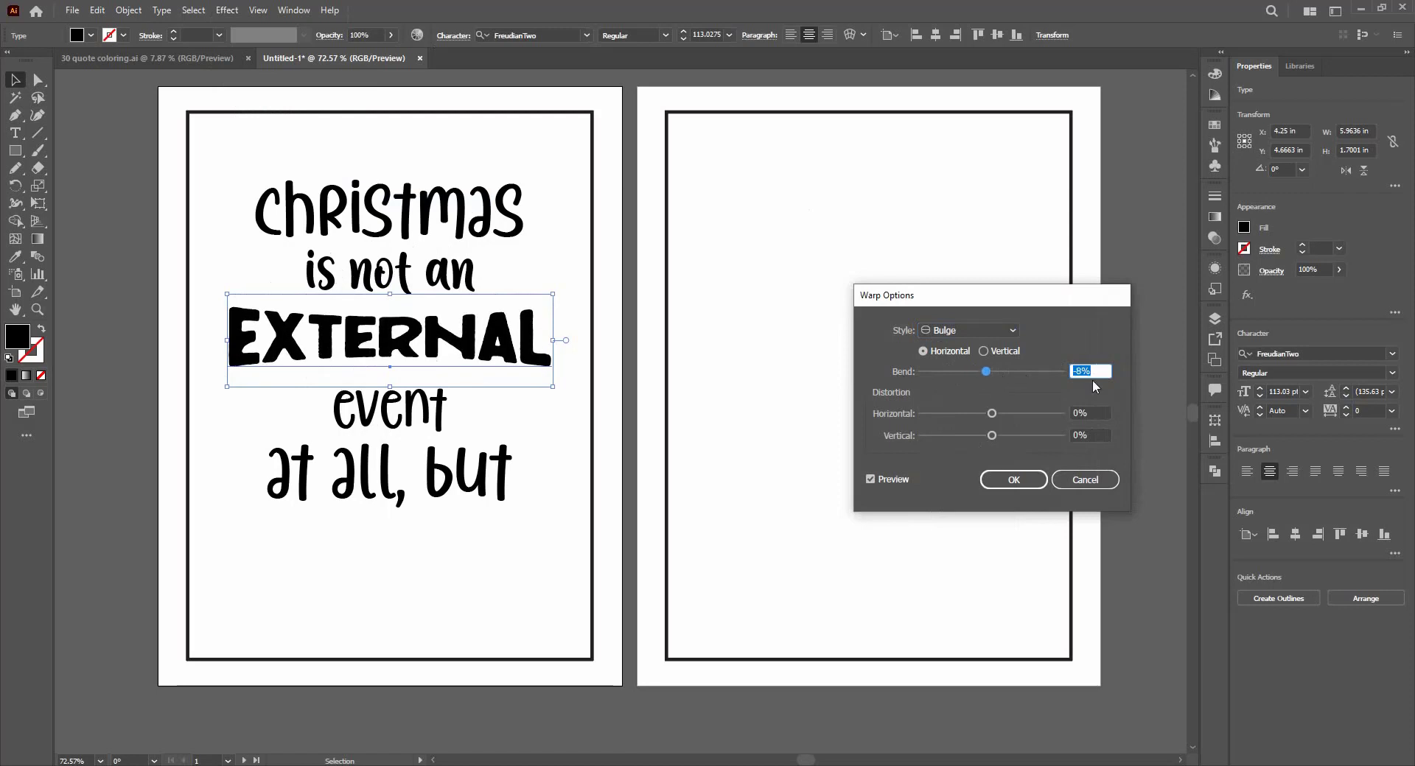
{"action": "left_click", "coordinate": [1013, 480]}
{"action": "left_click", "coordinate": [565, 214]}
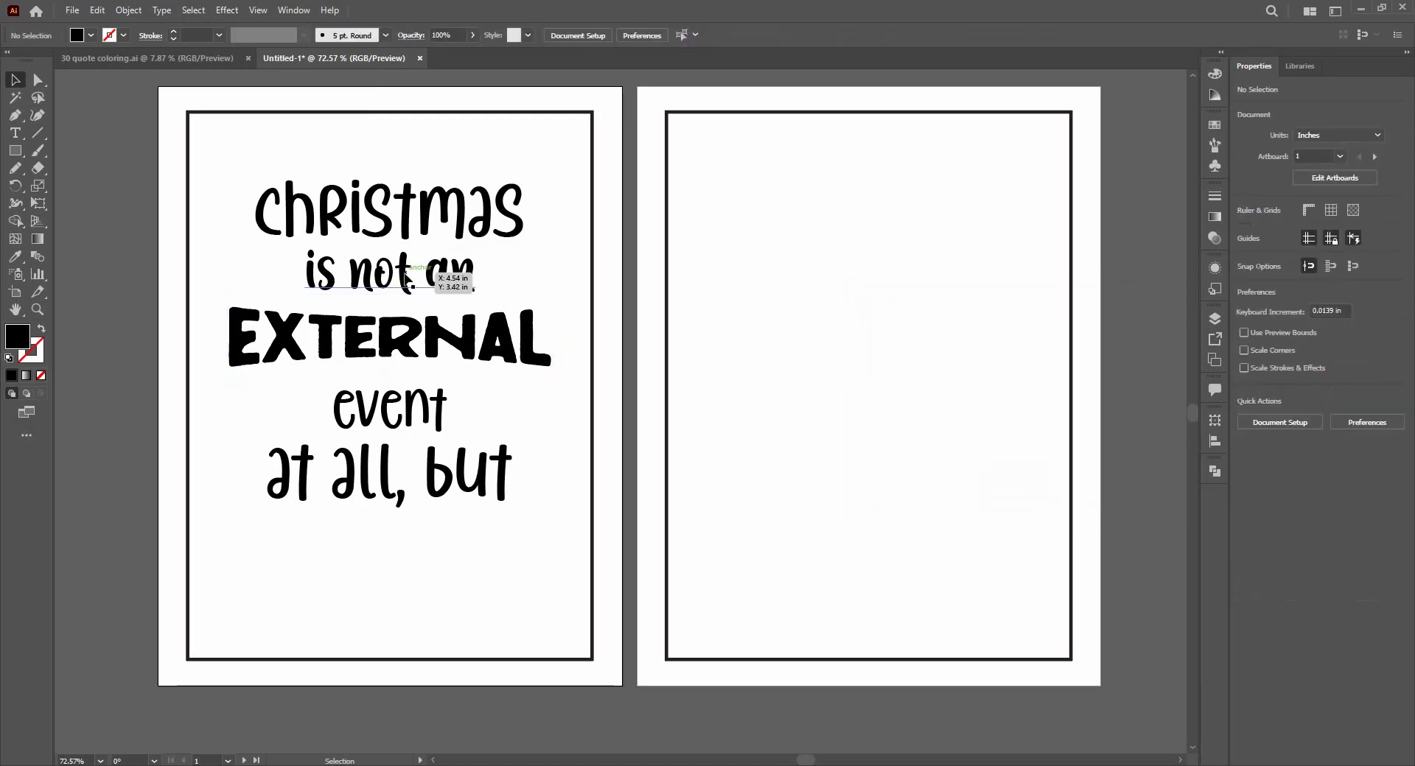
Move the line "is not an" and the word "Christmas" down, closer to "external".
{"action": "left_click", "coordinate": [406, 277]}
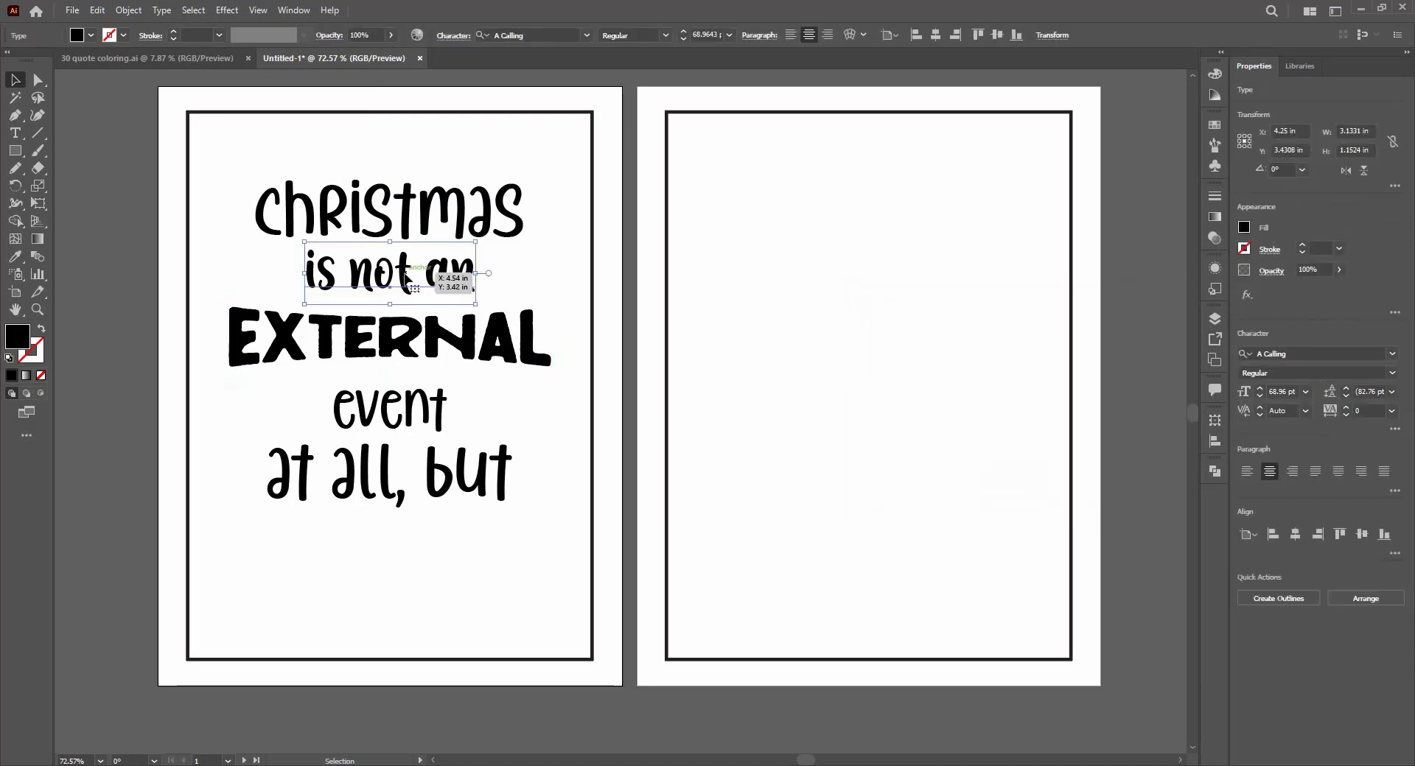
{"action": "mouse_move", "coordinate": [406, 283]}
{"action": "left_mouse_down"}
{"action": "mouse_move", "coordinate": [408, 313]}
{"action": "mouse_move", "coordinate": [409, 301]}
{"action": "left_mouse_up"}
{"action": "left_click_drag", "start_coordinate": [399, 233], "coordinate": [400, 255]}
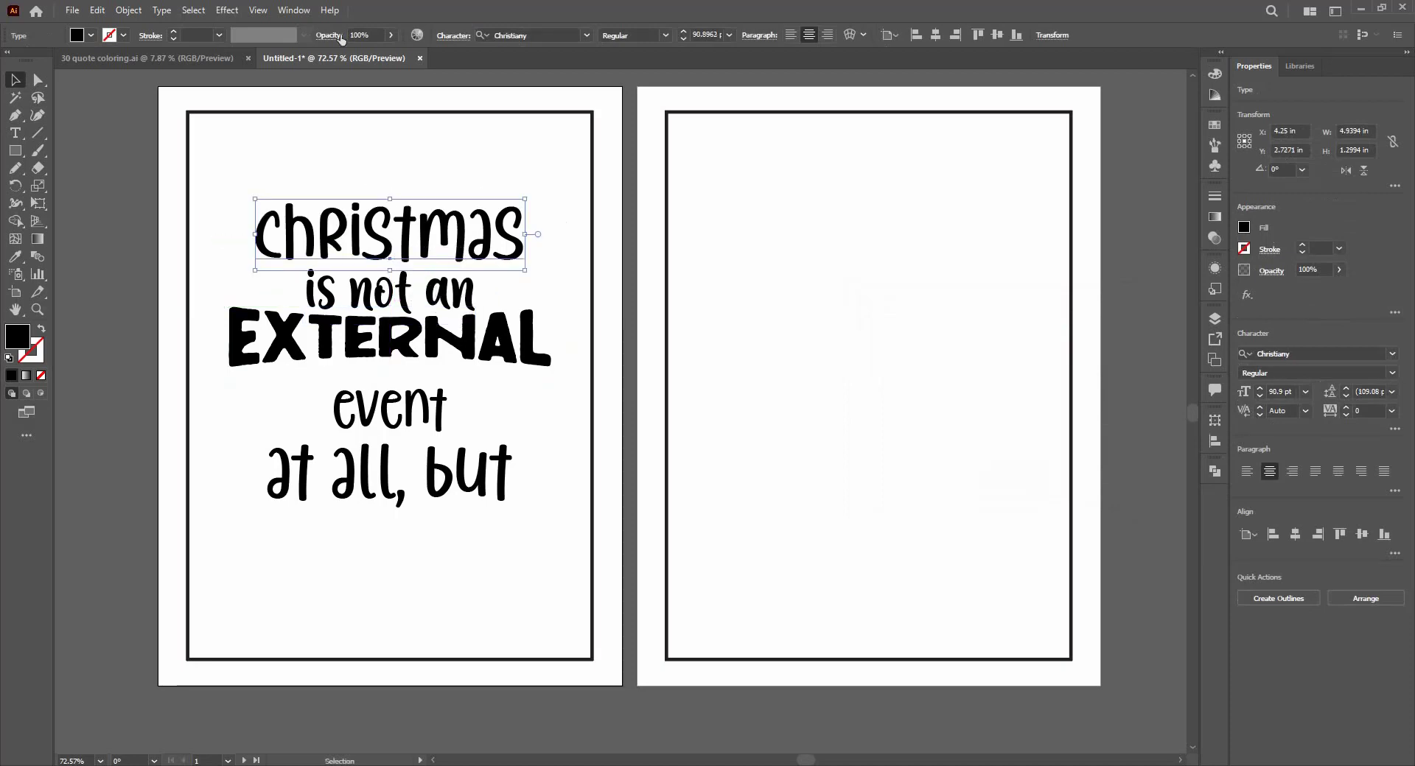
Apply a horizontal Arch warp with a bend of 29% to the word "Christmas".
{"action": "left_click", "coordinate": [218, 13]}
{"action": "mouse_move", "coordinate": [264, 208]}
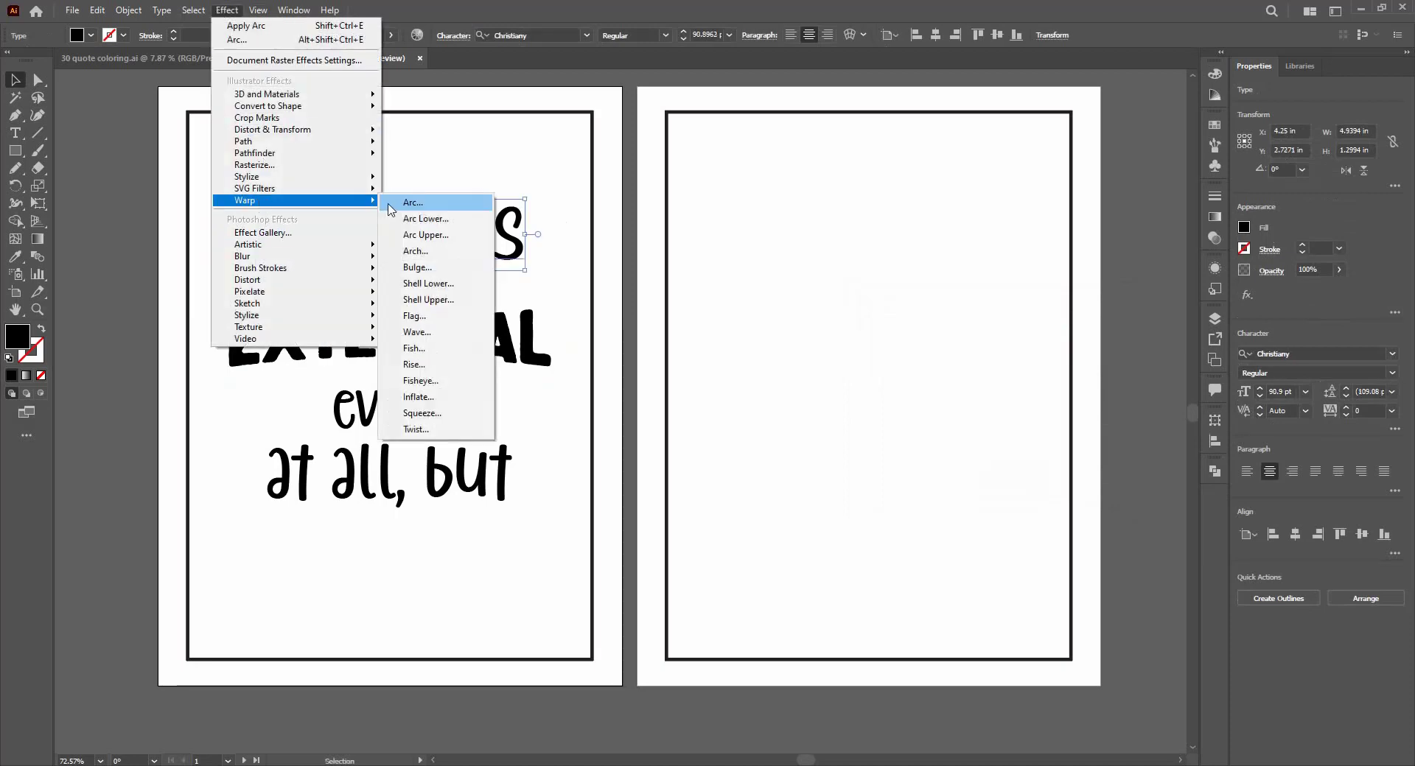
{"action": "left_click", "coordinate": [402, 206]}
{"action": "left_click", "coordinate": [997, 333]}
{"action": "left_click", "coordinate": [969, 349]}
{"action": "left_click", "coordinate": [963, 330]}
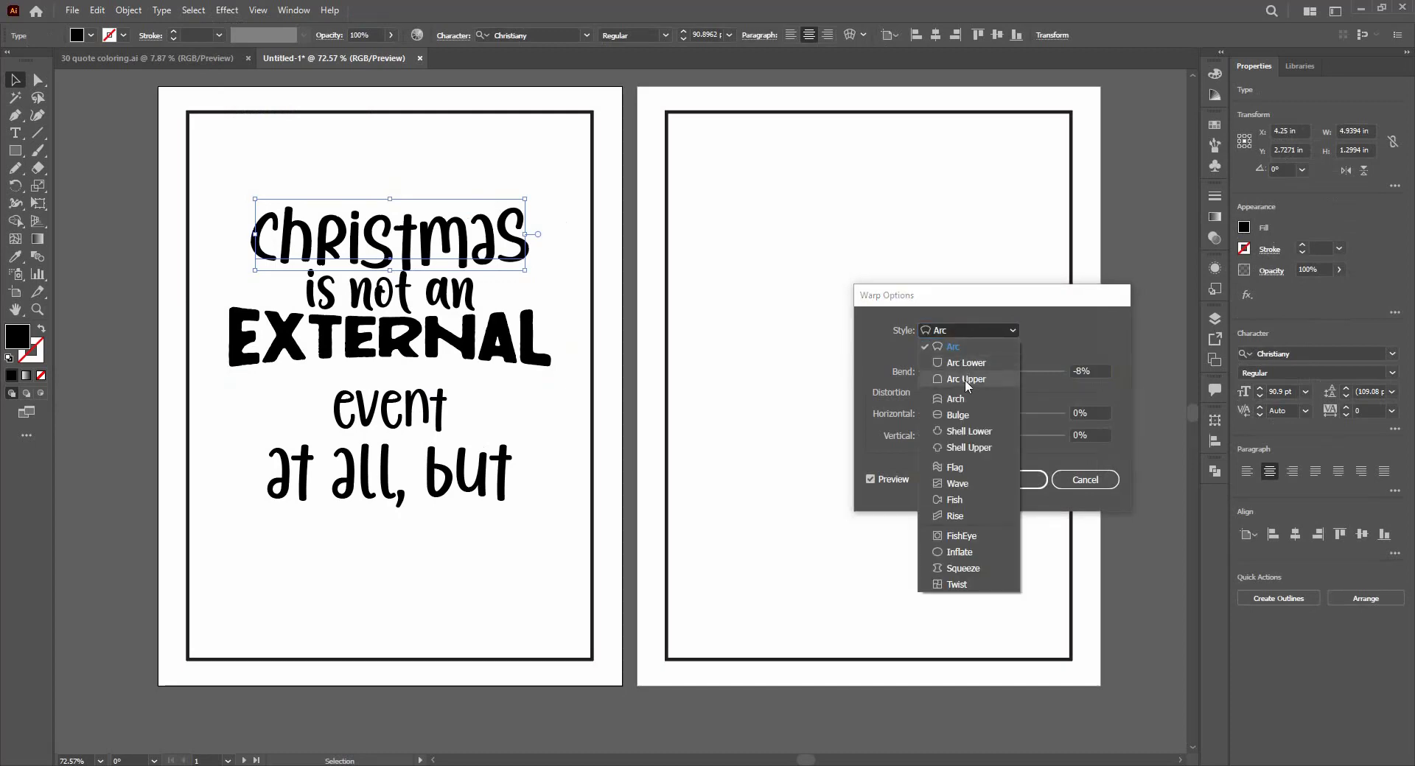
{"action": "left_click", "coordinate": [962, 399]}
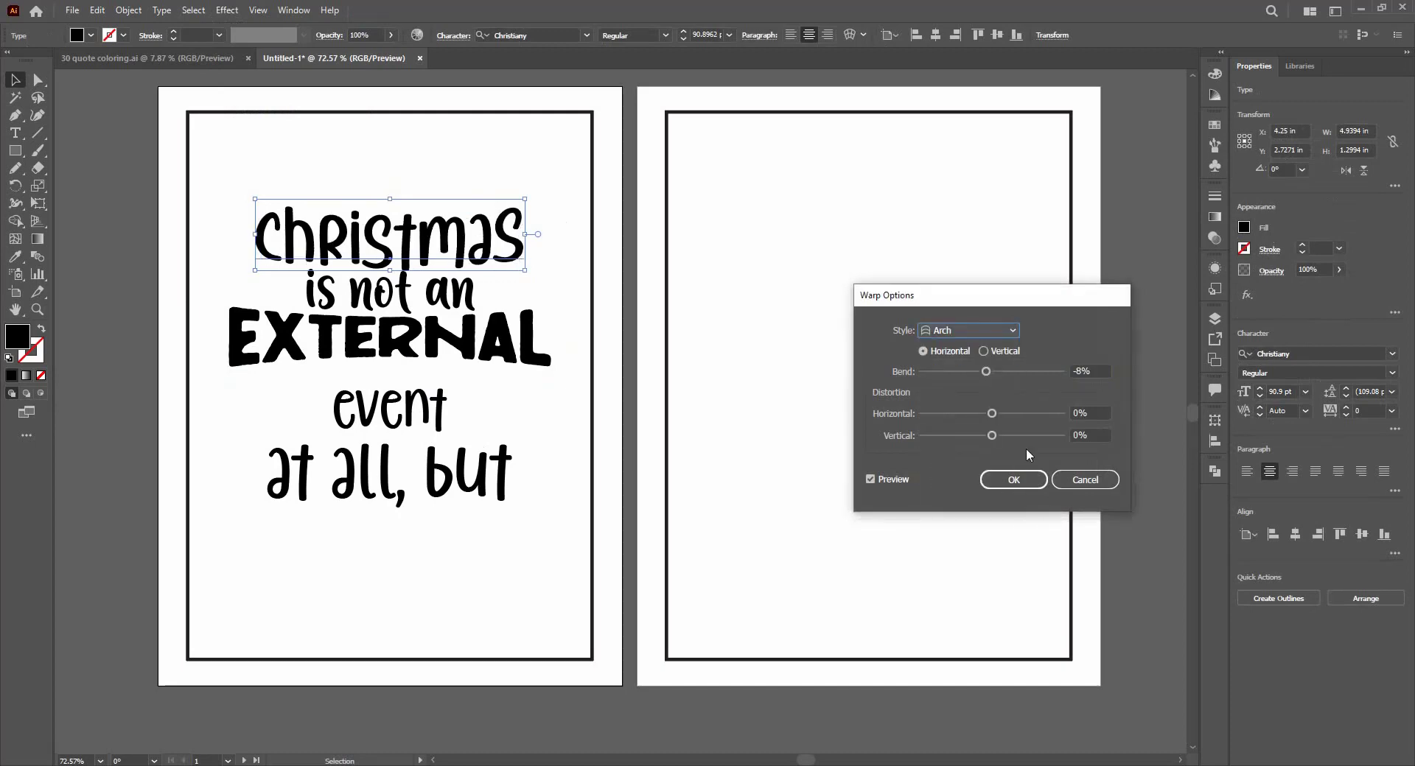
{"action": "left_click_drag", "start_coordinate": [988, 371], "coordinate": [1006, 373]}
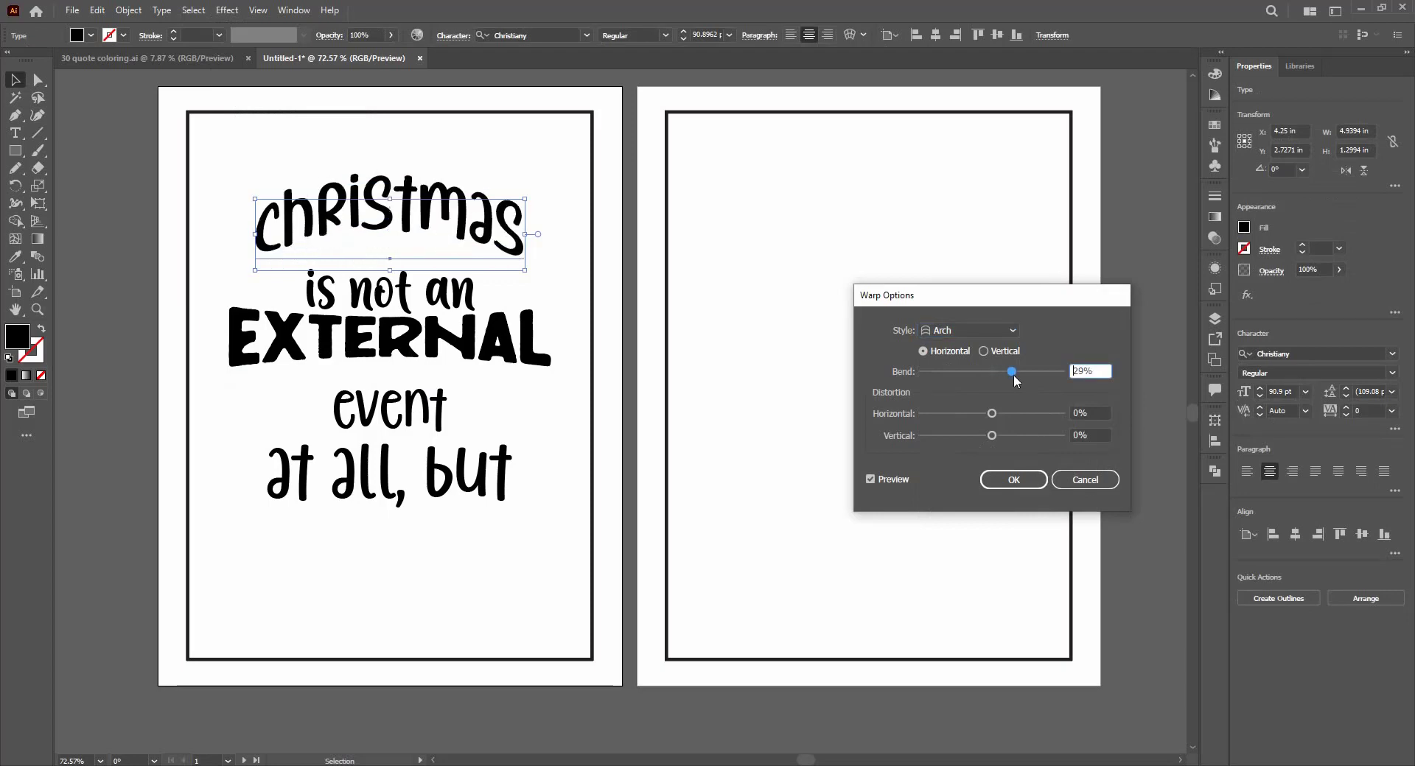
{"action": "left_click", "coordinate": [1015, 479]}
Move the arched "Christmas" down slightly, just above "is not an", and expand its appearance.
{"action": "mouse_move", "coordinate": [406, 218]}
{"action": "left_mouse_down"}
{"action": "mouse_move", "coordinate": [406, 249]}
{"action": "mouse_move", "coordinate": [406, 230]}
{"action": "left_mouse_up"}
{"action": "left_click", "coordinate": [128, 9]}
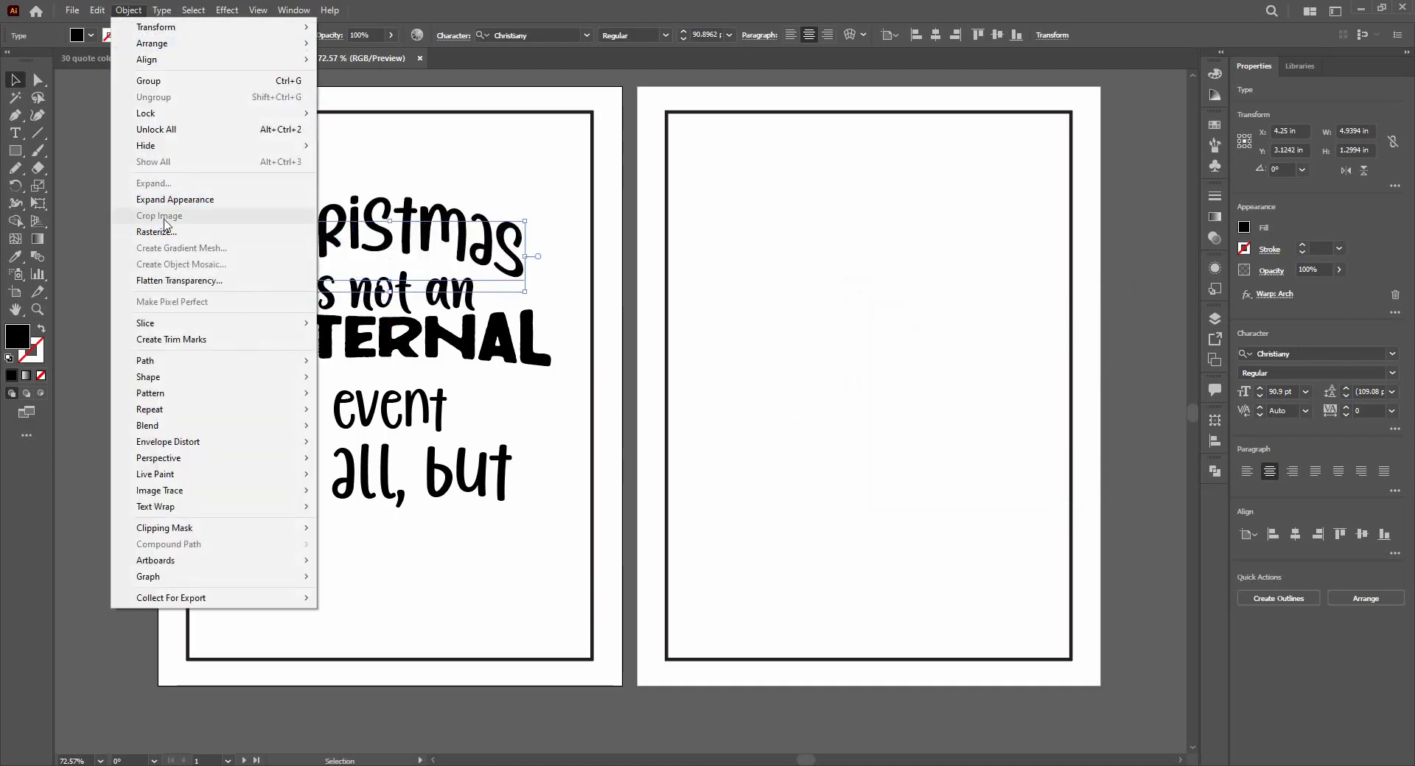
{"action": "left_click", "coordinate": [175, 199]}
{"action": "left_click", "coordinate": [587, 441]}
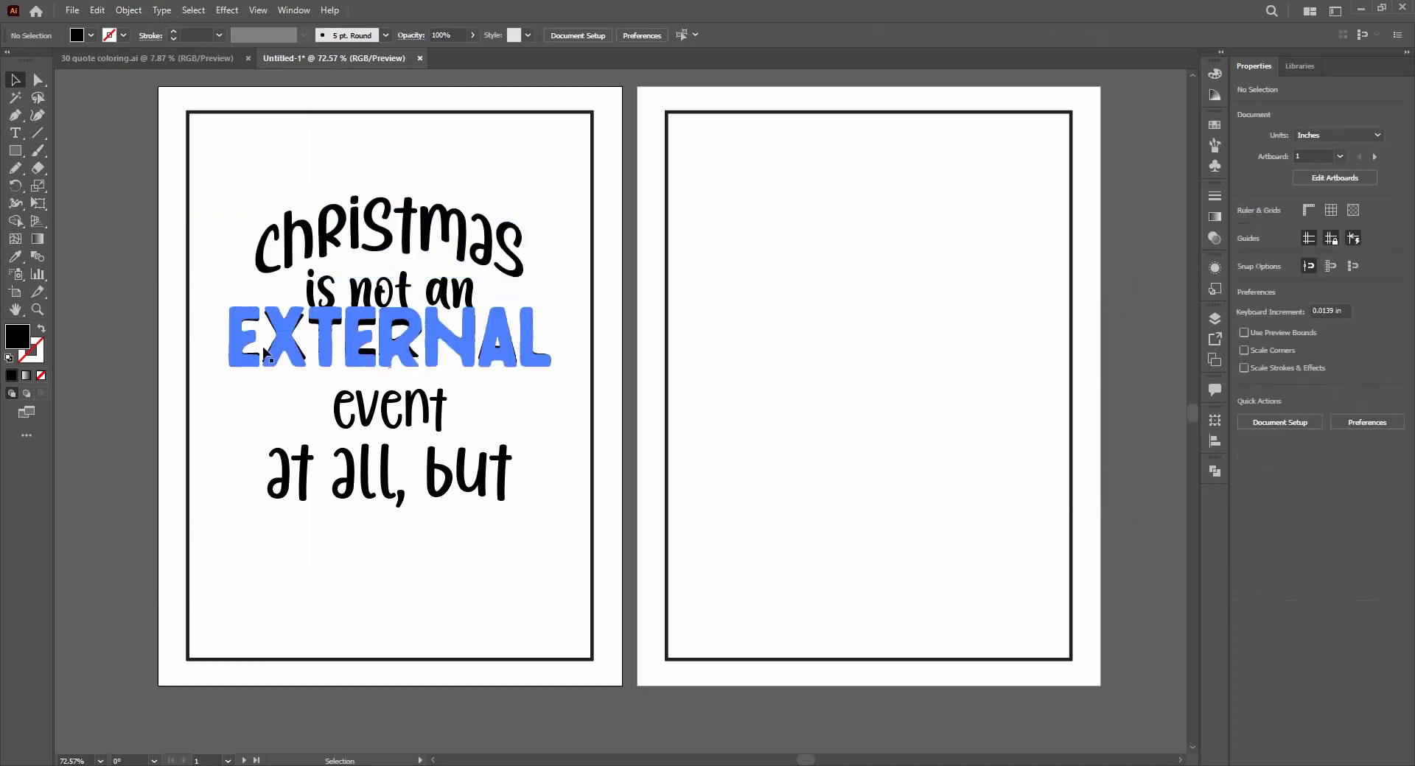
Enlarge the word "event" to about 109 pt, move it up closer to "external", and set its font to A Calling.
{"action": "left_click", "coordinate": [402, 413]}
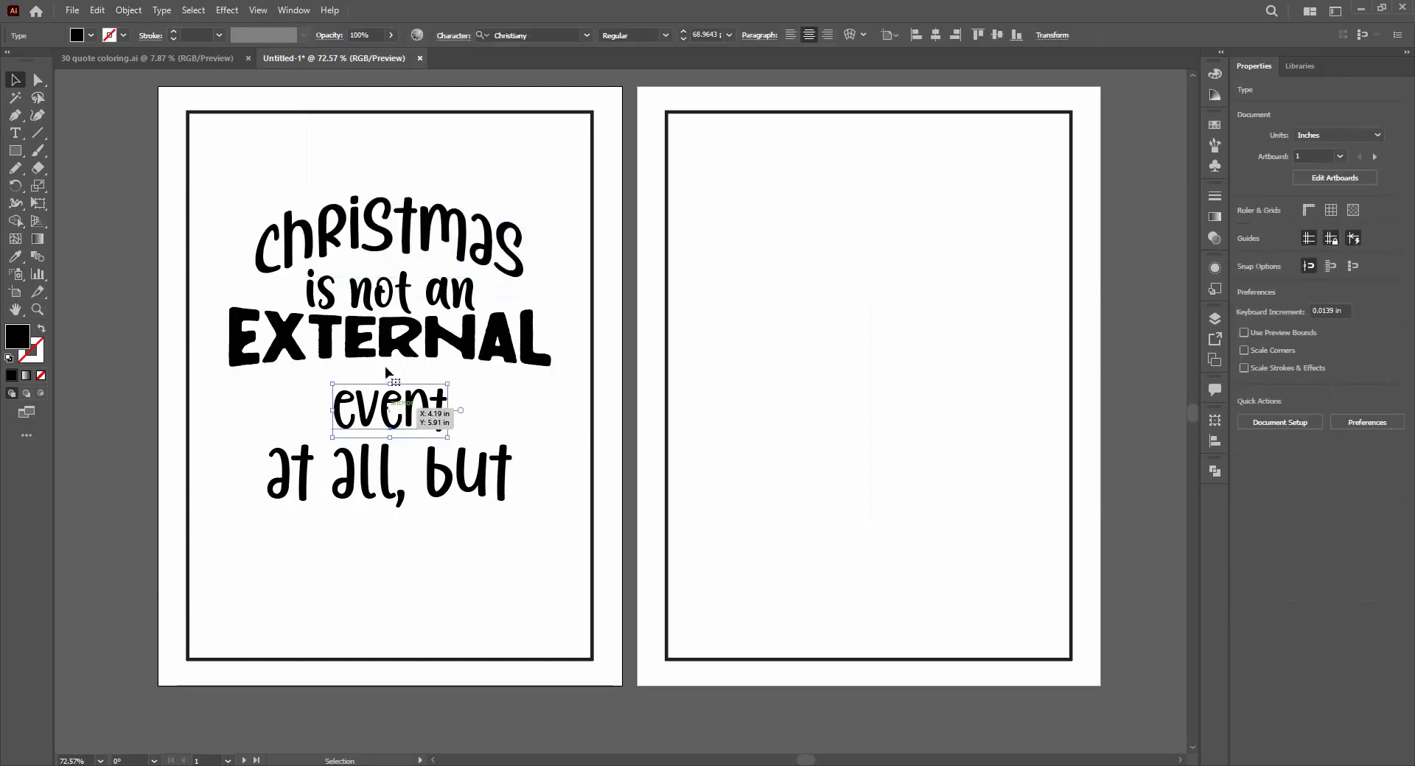
{"action": "left_click_drag", "start_coordinate": [449, 411], "coordinate": [482, 415]}
{"action": "key", "text": "ctrl+shift+a"}
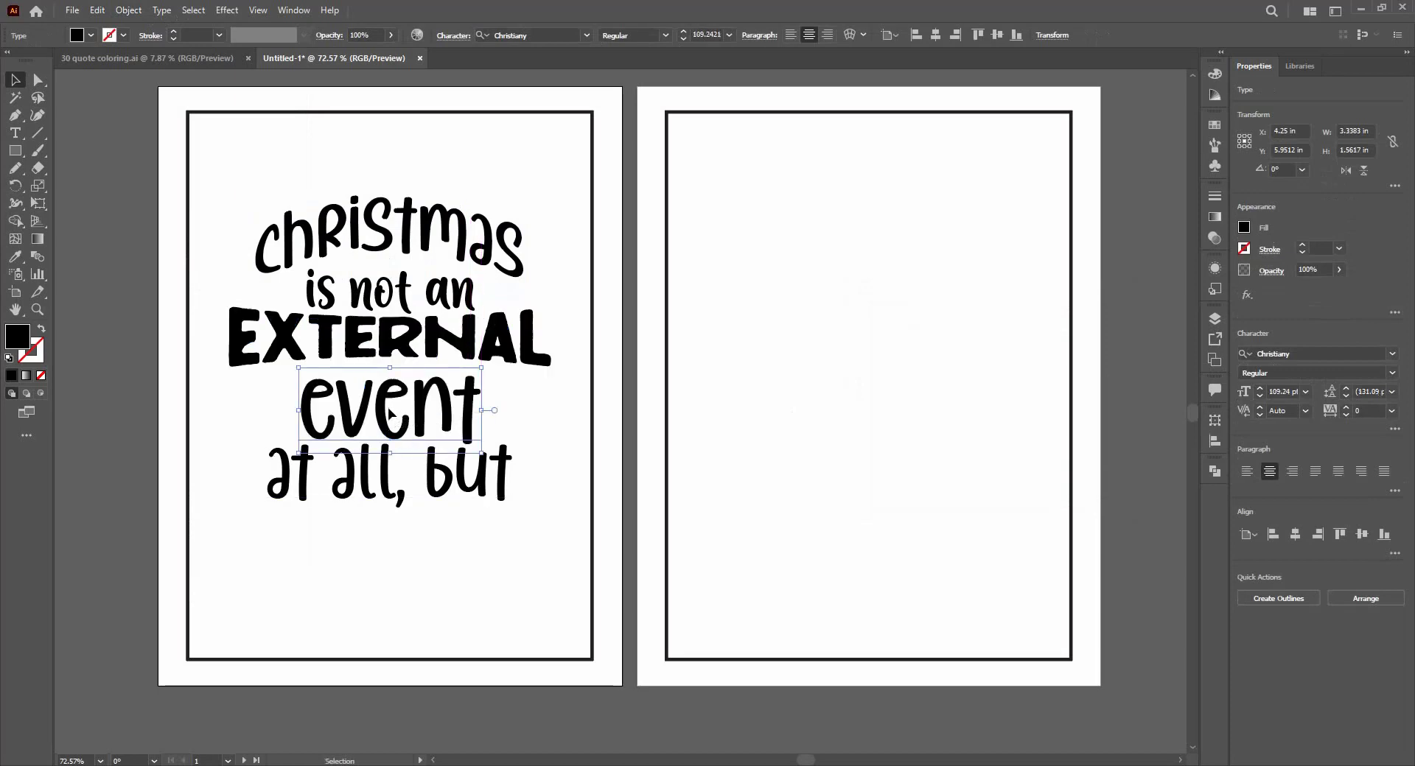
{"action": "left_click_drag", "start_coordinate": [389, 405], "coordinate": [388, 396]}
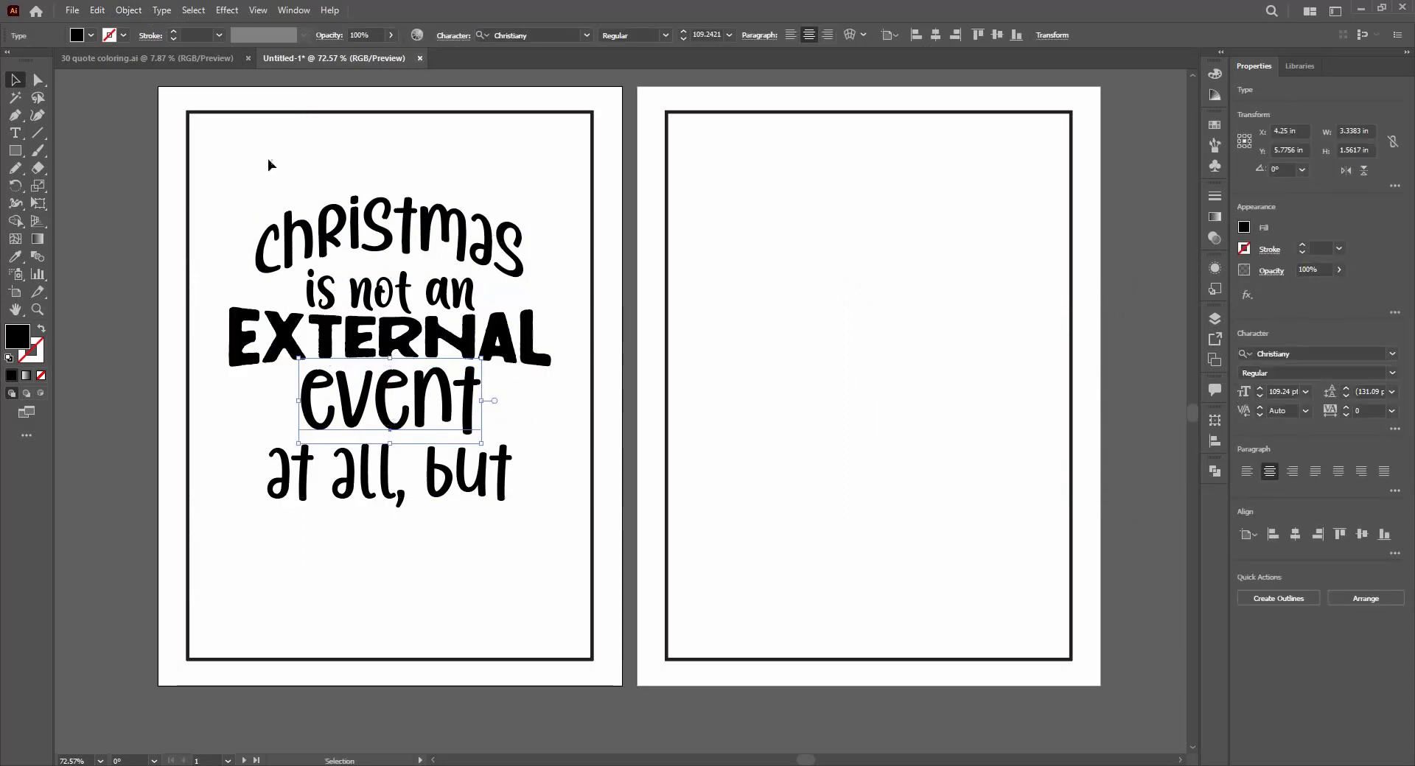
{"action": "left_click", "coordinate": [586, 36]}
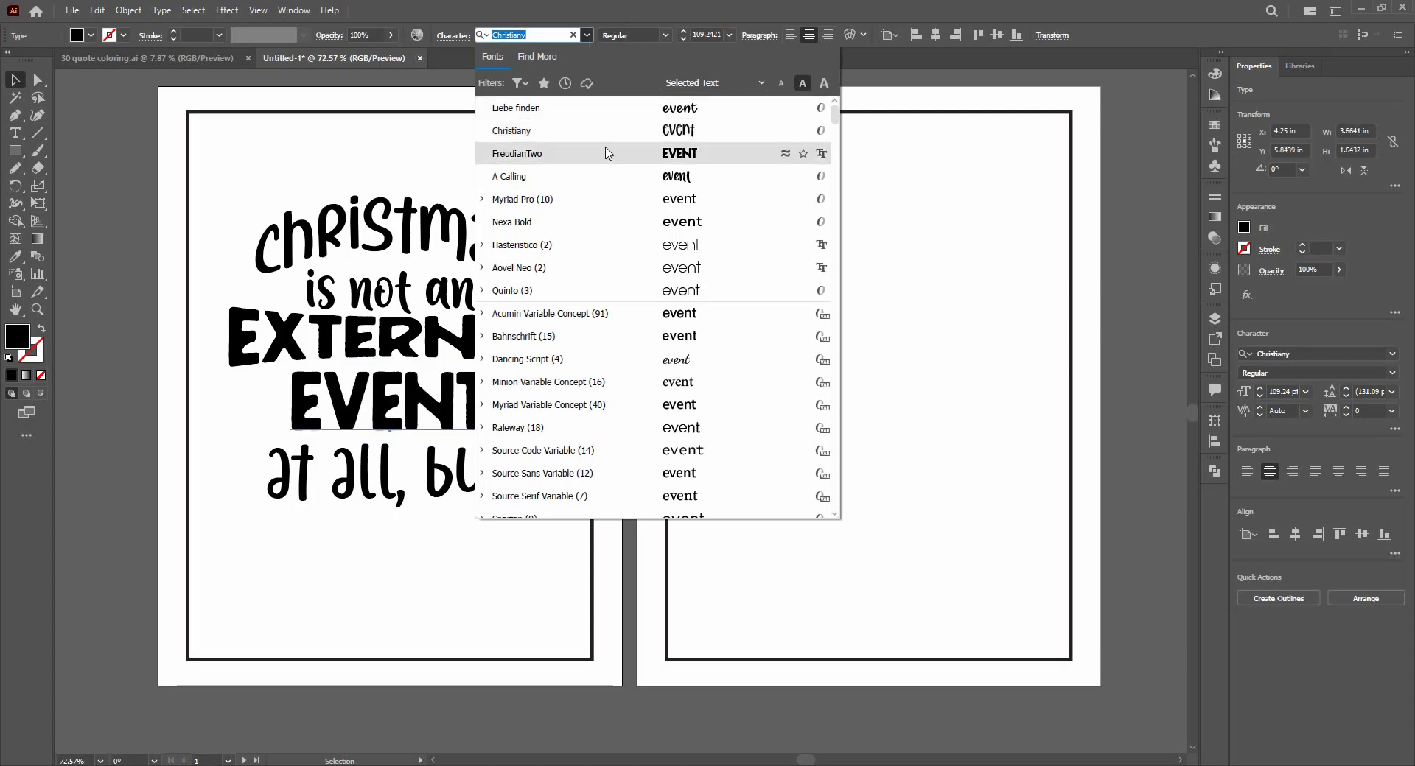
{"action": "left_click", "coordinate": [604, 180]}
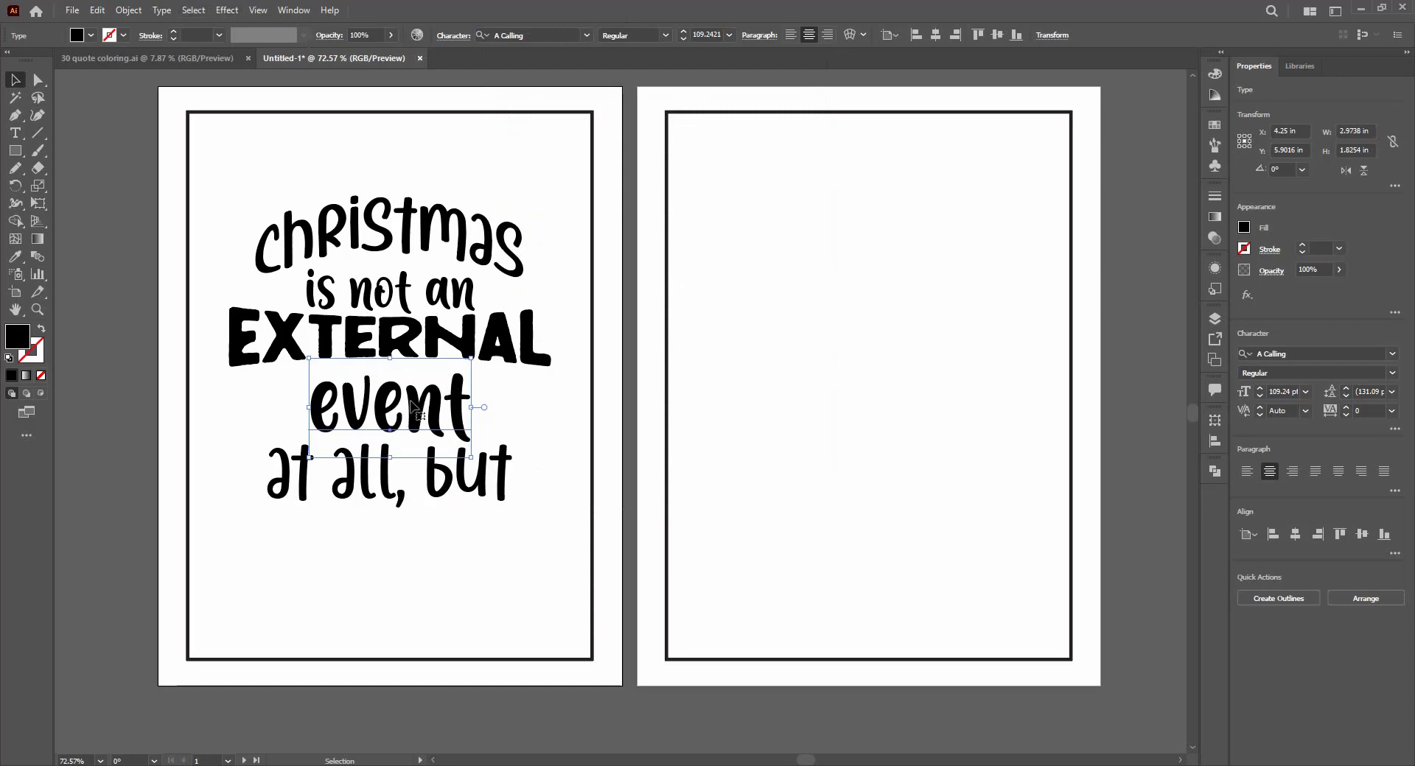
{"action": "left_click", "coordinate": [417, 566]}
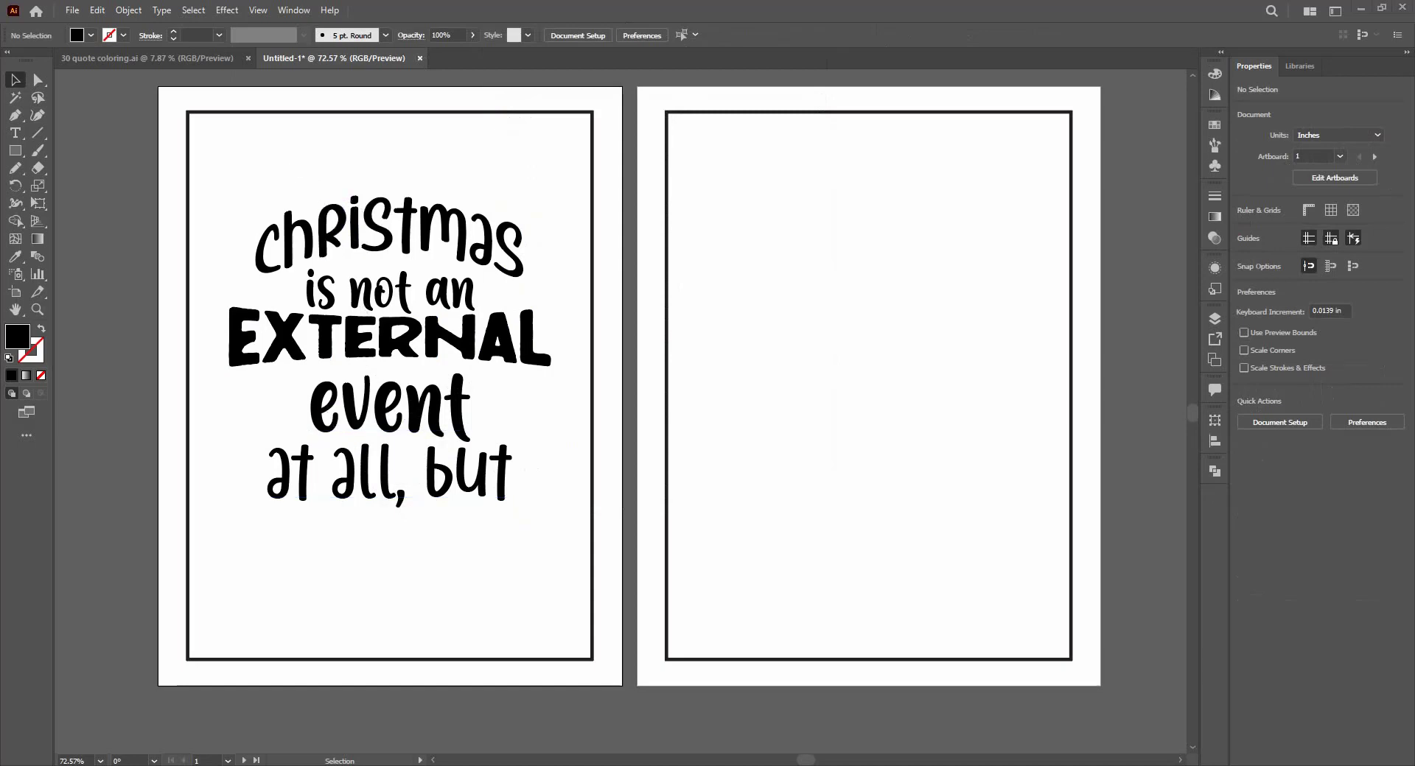
Browse for a file to open in the "Black and hite" folder, inside Cristmas under Graphic Elements.
{"action": "left_click", "coordinate": [73, 11]}
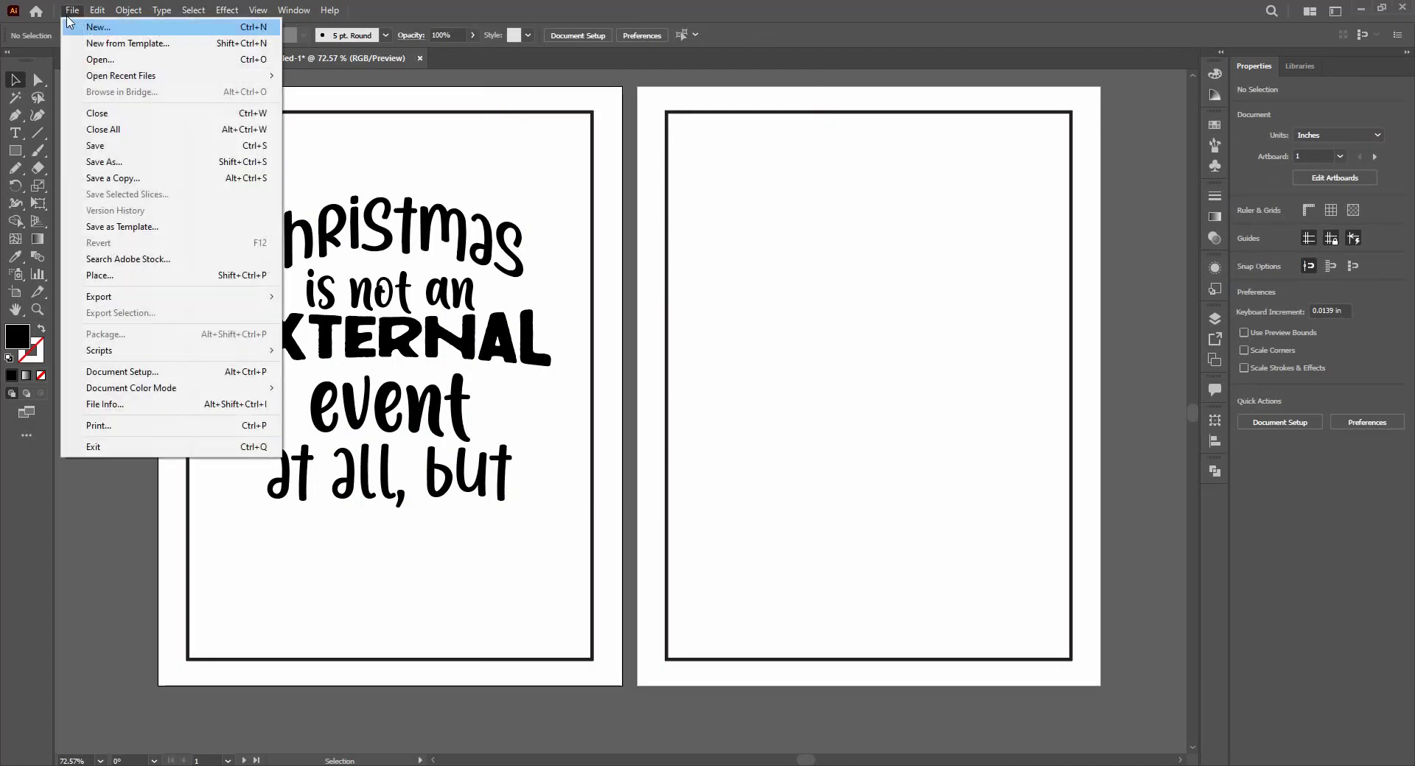
{"action": "left_click", "coordinate": [99, 60]}
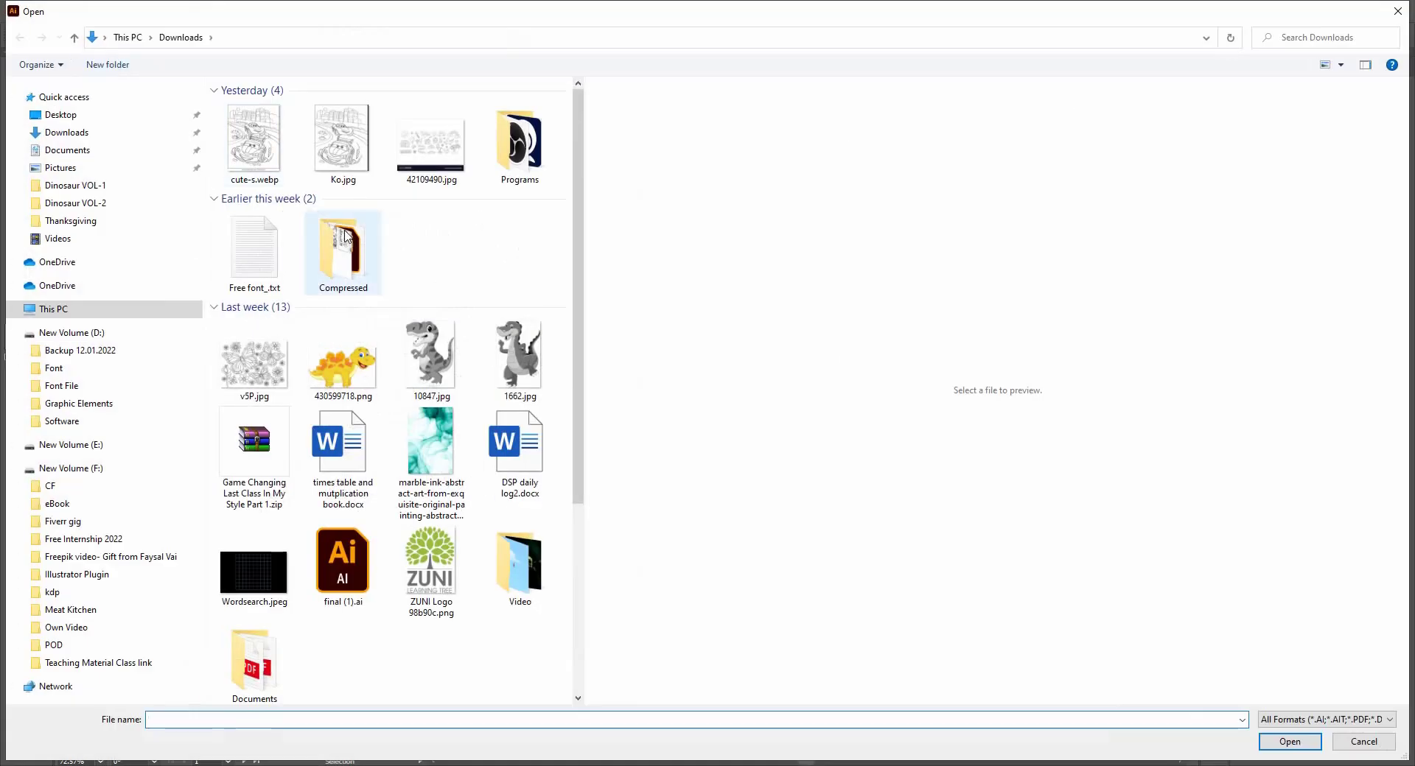
{"action": "left_click", "coordinate": [68, 407]}
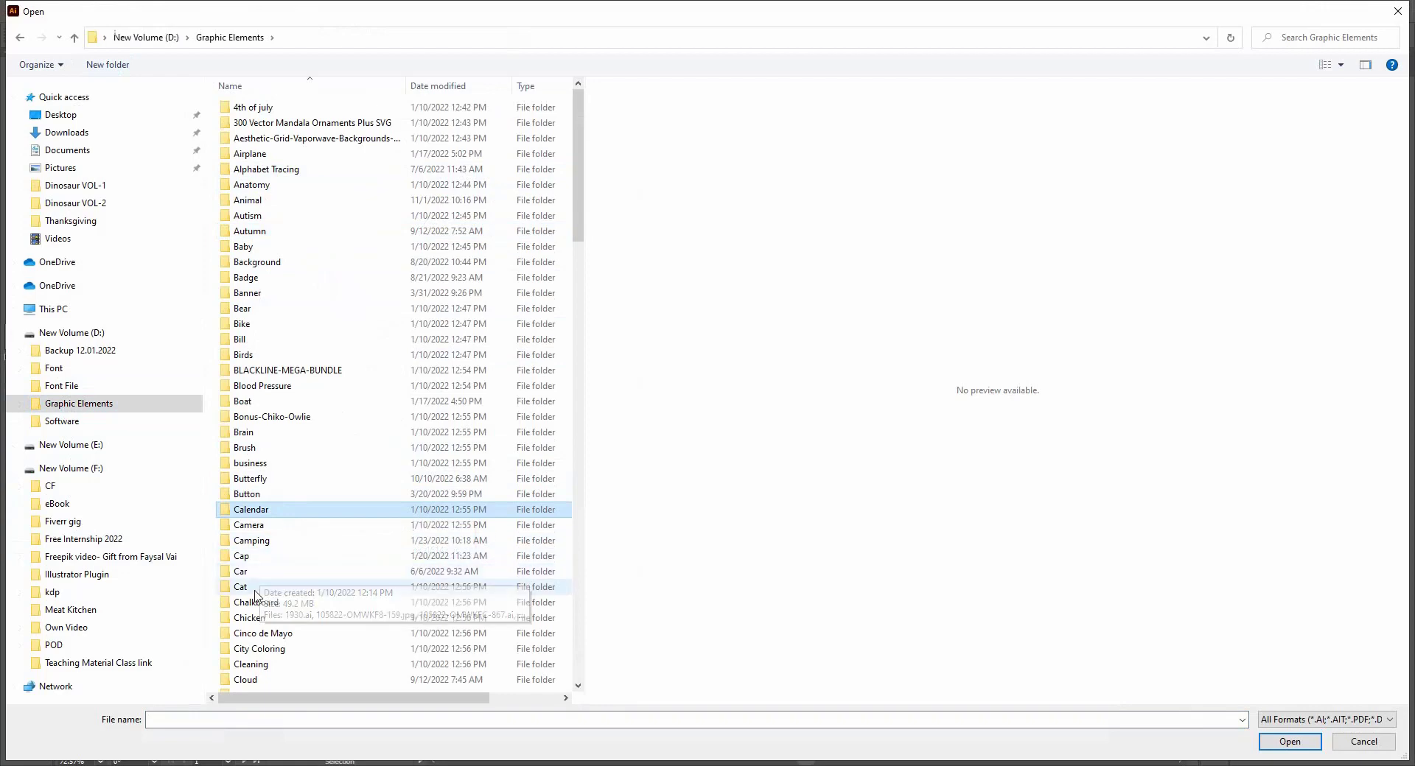
{"action": "scroll", "coordinate": [257, 611], "scroll_direction": "down", "scroll_amount": 3}
{"action": "scroll", "coordinate": [256, 612], "scroll_direction": "down", "scroll_amount": 2}
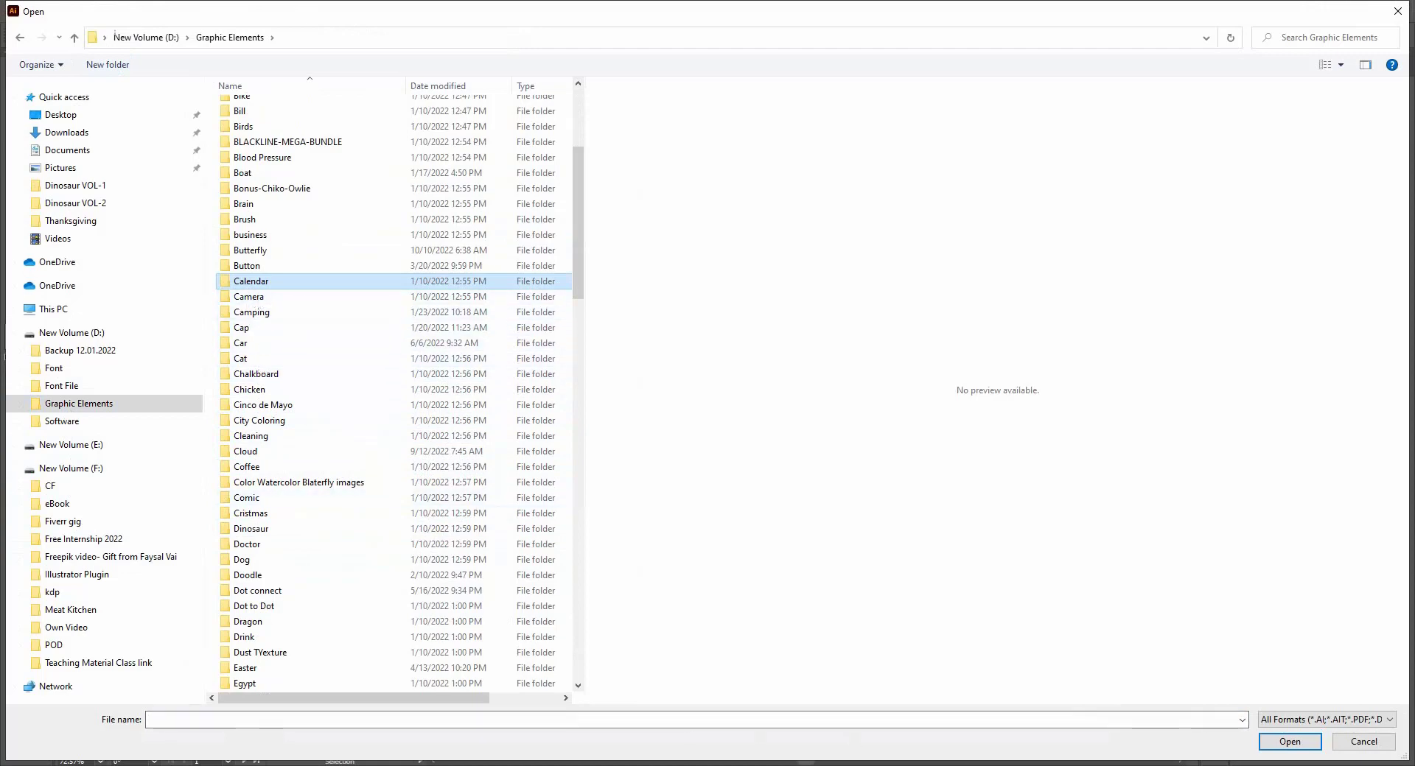
{"action": "double_click", "coordinate": [246, 519]}
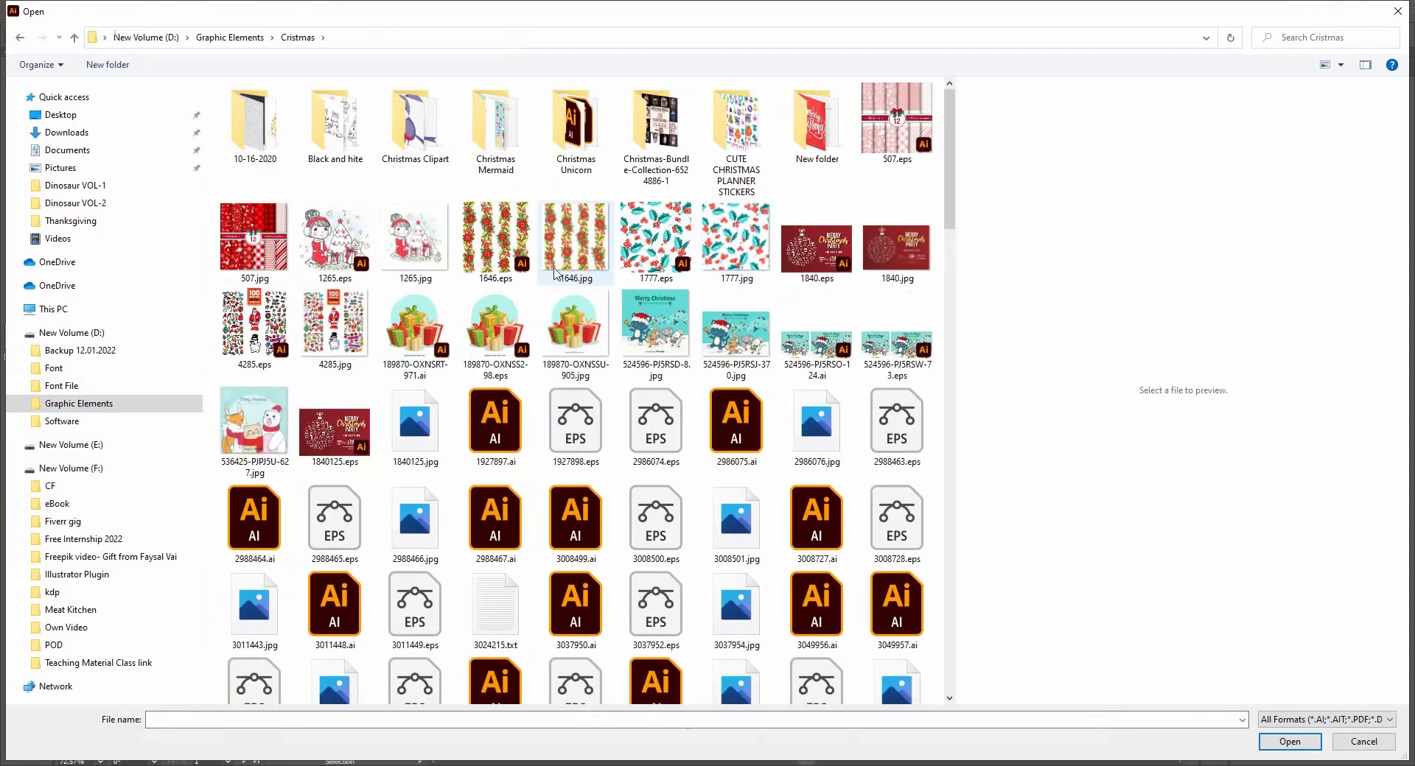
{"action": "double_click", "coordinate": [364, 136]}
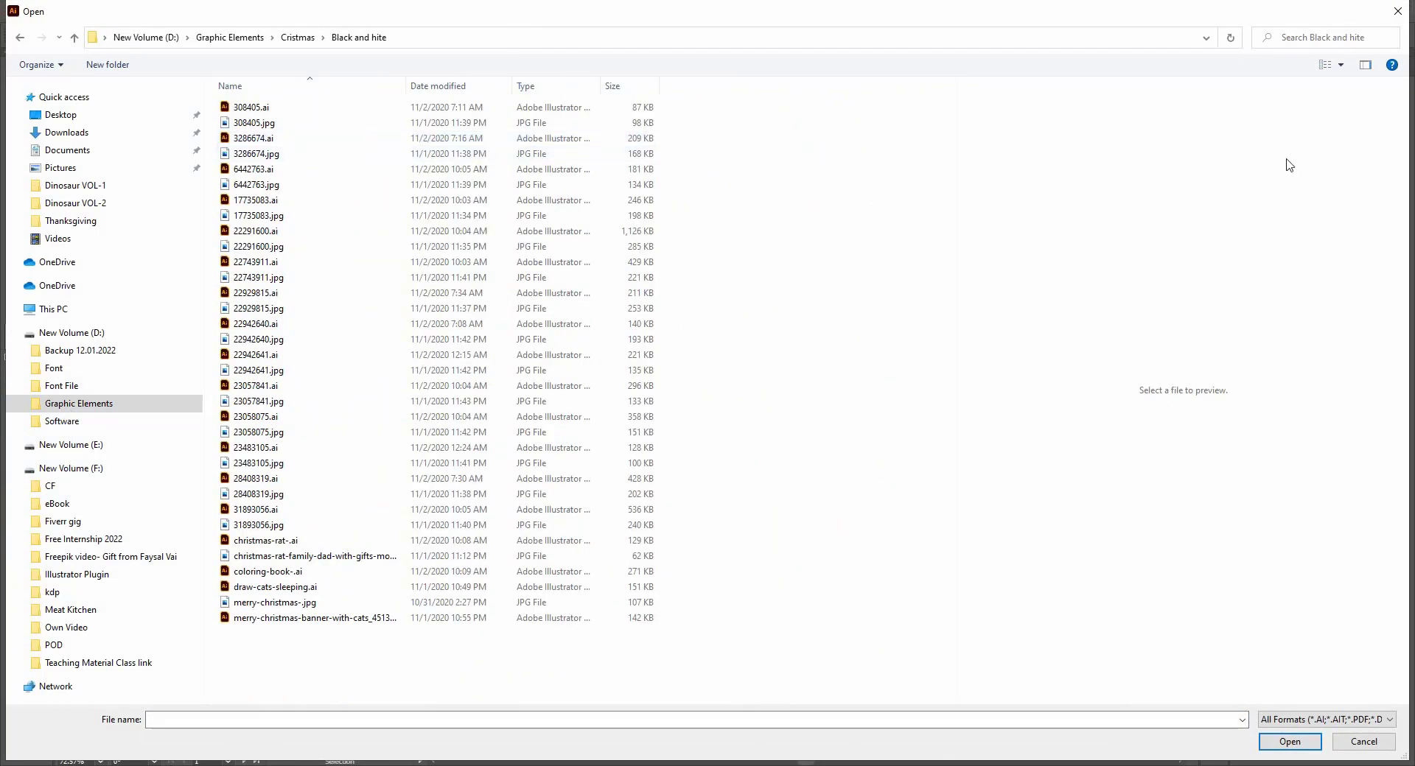
Show the Christmas files as thumbnails, preview a few of them, and open the reindeer artwork 17735083.ai.
{"action": "left_click", "coordinate": [1340, 64]}
{"action": "left_click", "coordinate": [1343, 46]}
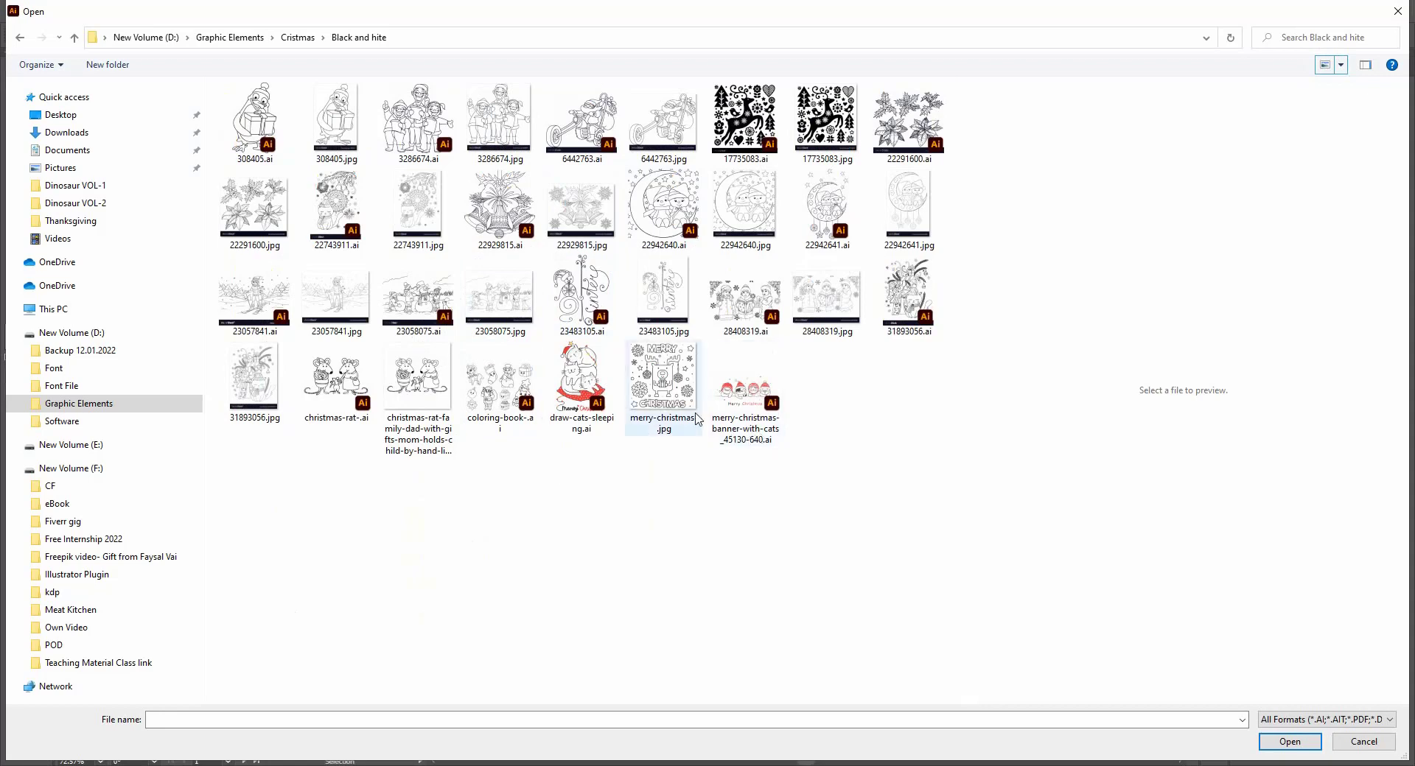
{"action": "left_click", "coordinate": [528, 414]}
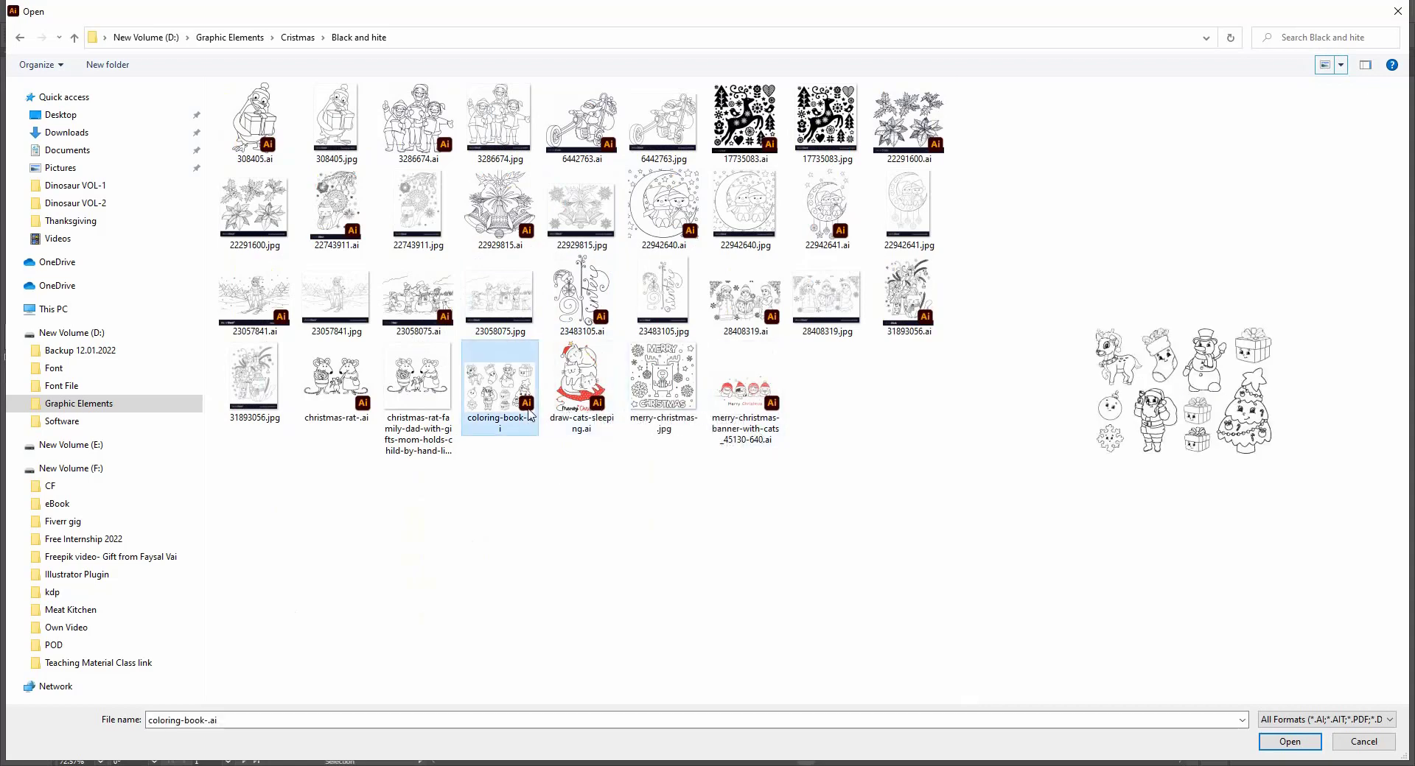
{"action": "left_click", "coordinate": [677, 243]}
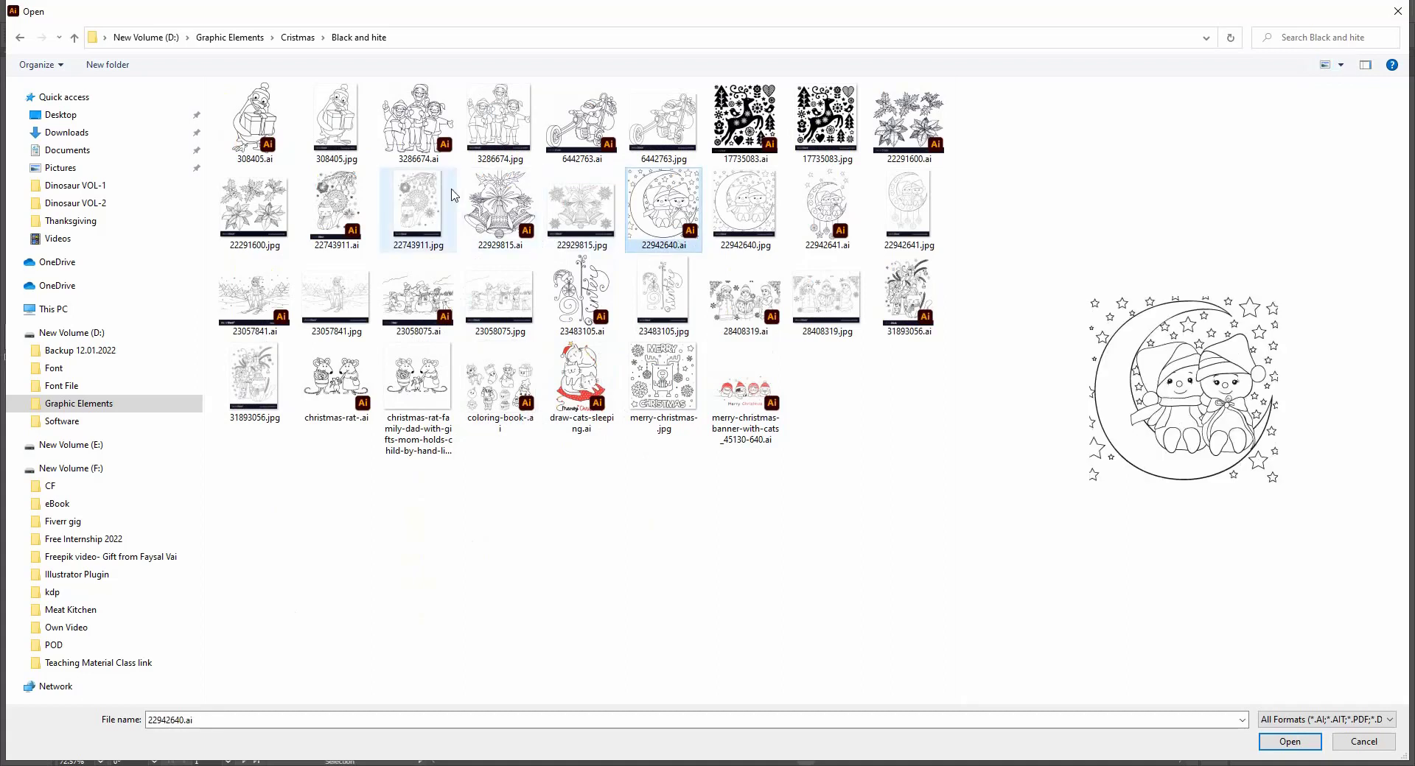
{"action": "left_click", "coordinate": [777, 156]}
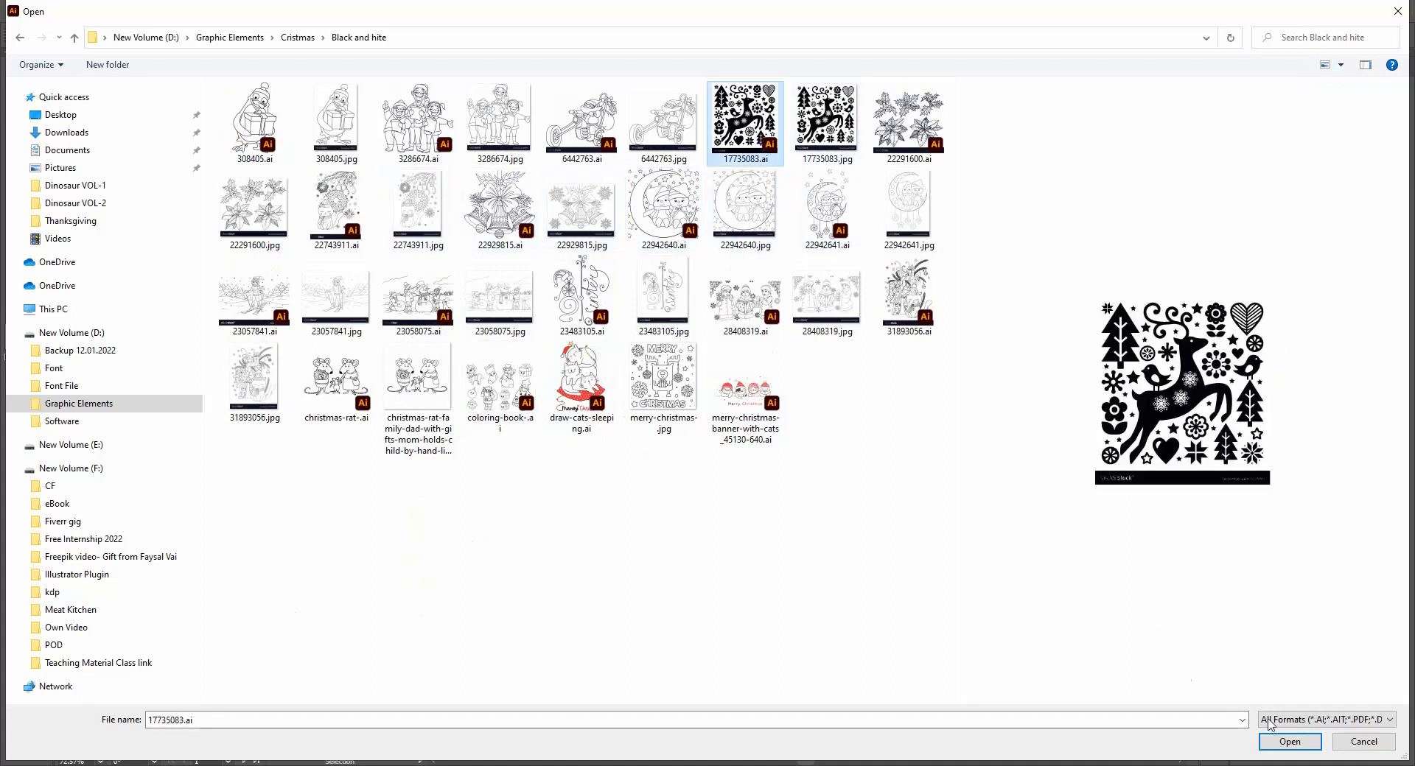
{"action": "left_click", "coordinate": [1273, 743]}
{"action": "scroll", "coordinate": [825, 291], "scroll_direction": "down", "scroll_amount": 8}
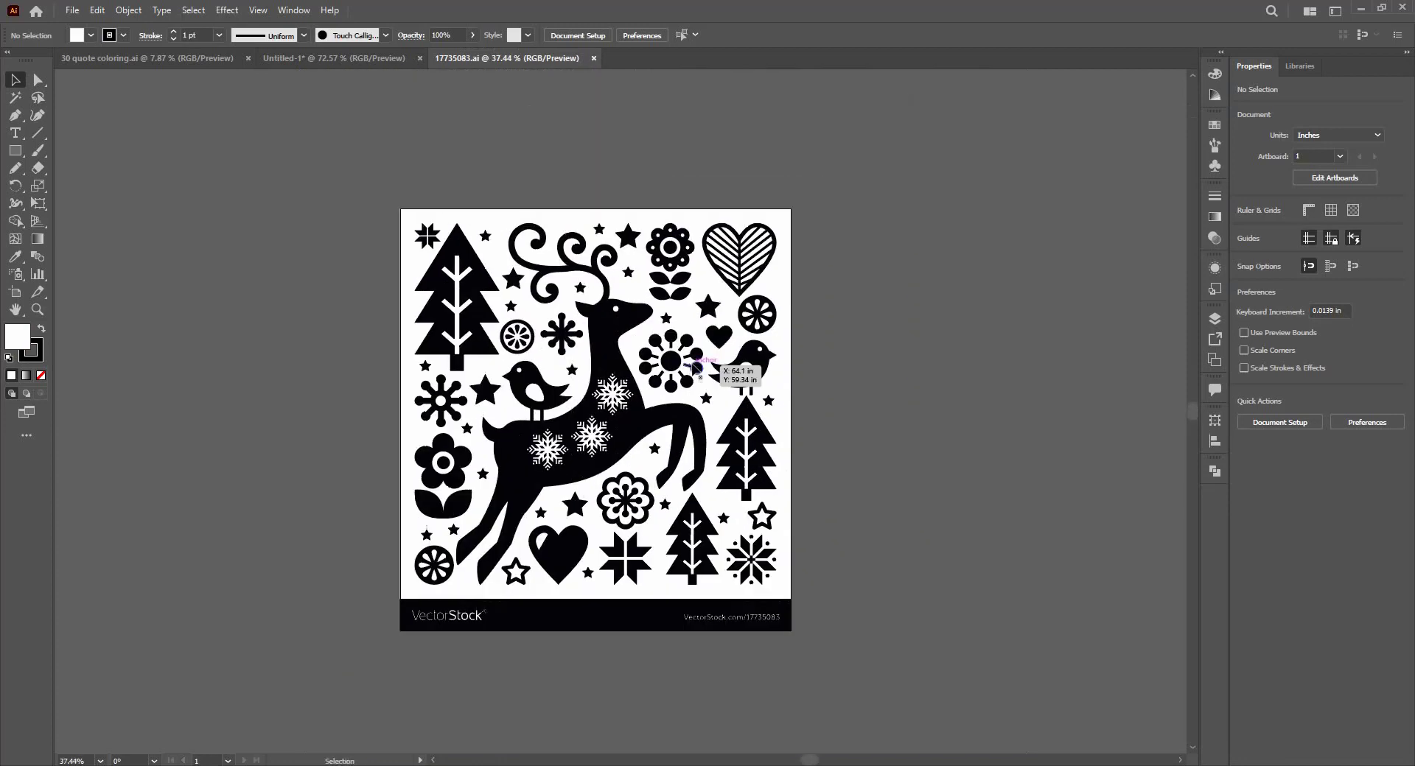
Ungroup the reindeer artwork so that its ornaments can be selected individually.
{"action": "left_click", "coordinate": [669, 364]}
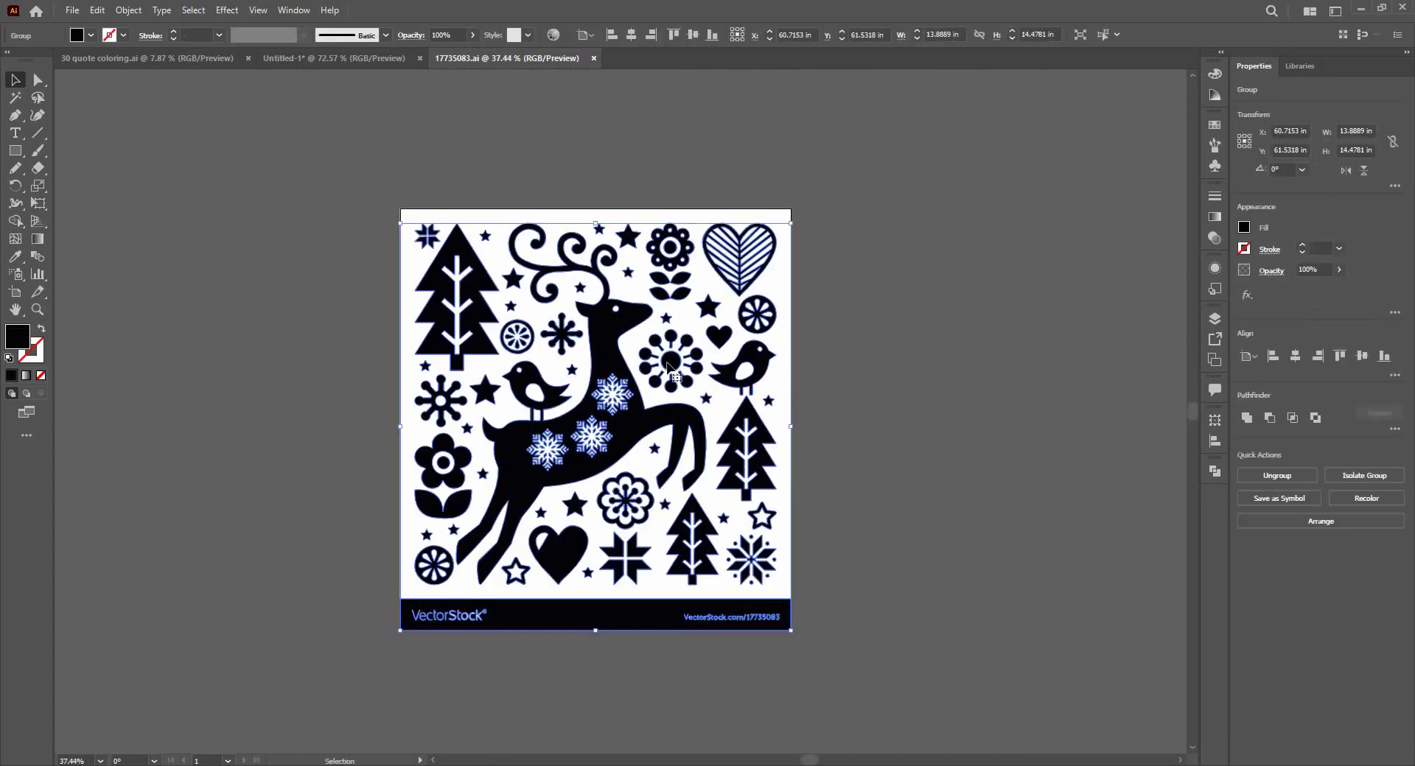
{"action": "mouse_move", "coordinate": [670, 365]}
{"action": "left_mouse_down"}
{"action": "mouse_move", "coordinate": [348, 327]}
{"action": "mouse_move", "coordinate": [678, 352]}
{"action": "left_mouse_up"}
{"action": "right_click", "coordinate": [679, 351]}
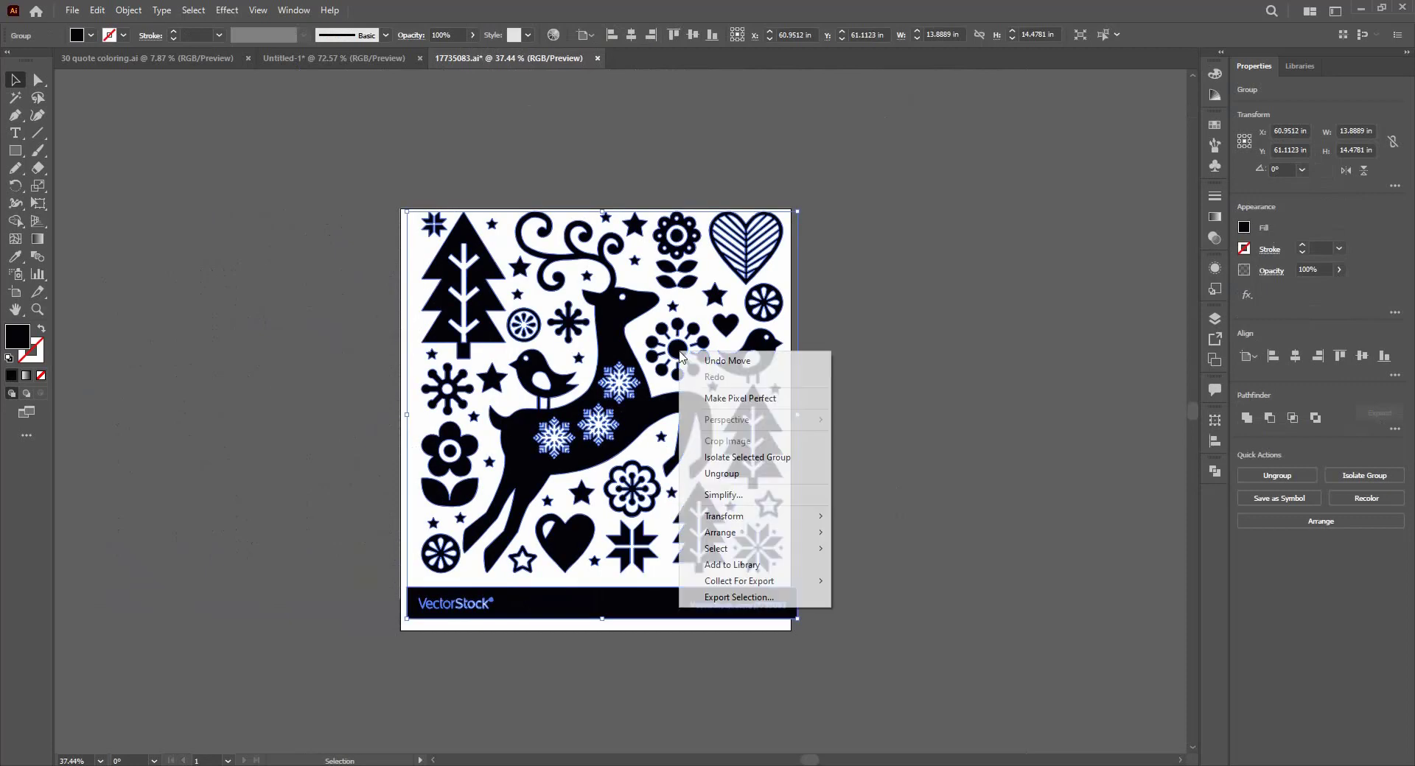
{"action": "left_click", "coordinate": [723, 474]}
{"action": "left_click", "coordinate": [1020, 268]}
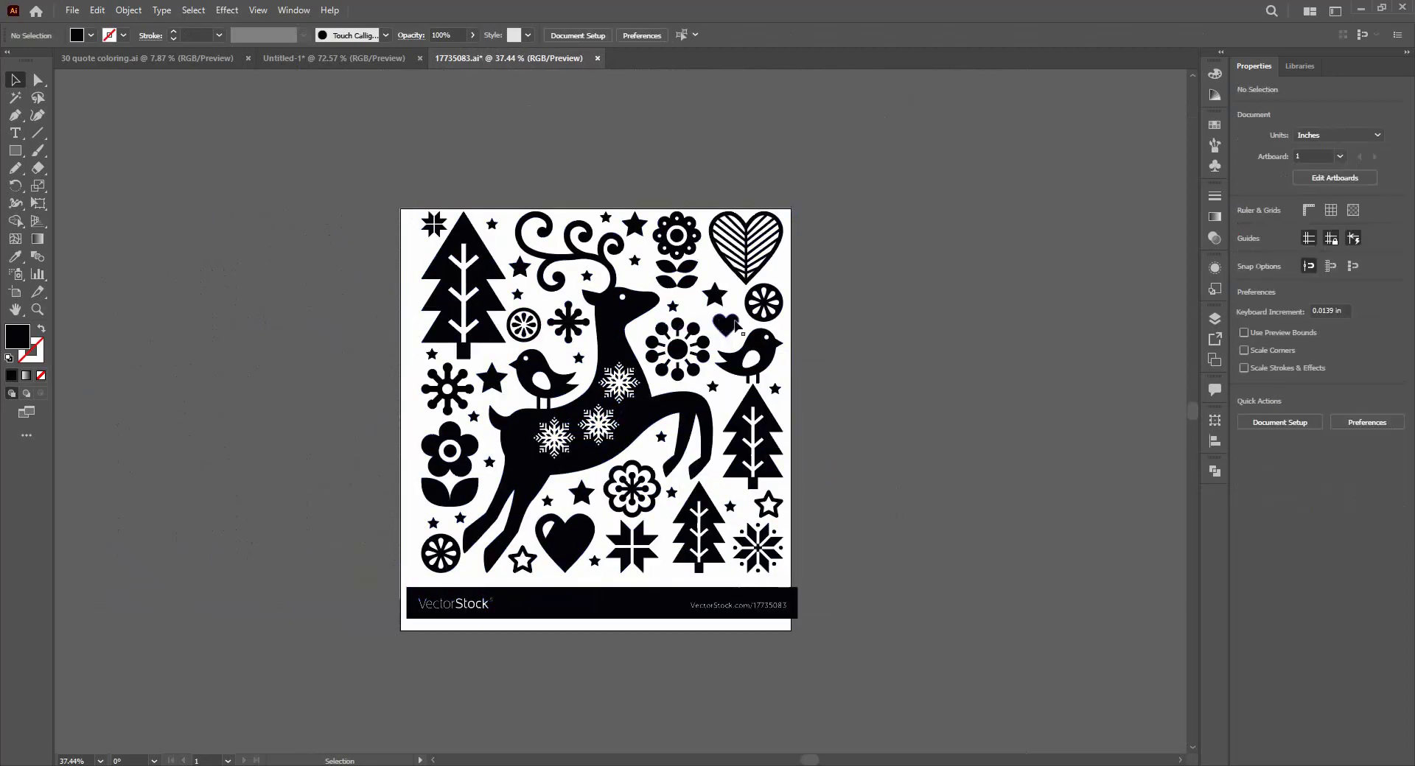
Copy the small heart, star and round snowflake into the quote page, placing snowflake and star on either side of "event" and the heart below the text.
{"action": "left_click", "coordinate": [728, 327]}
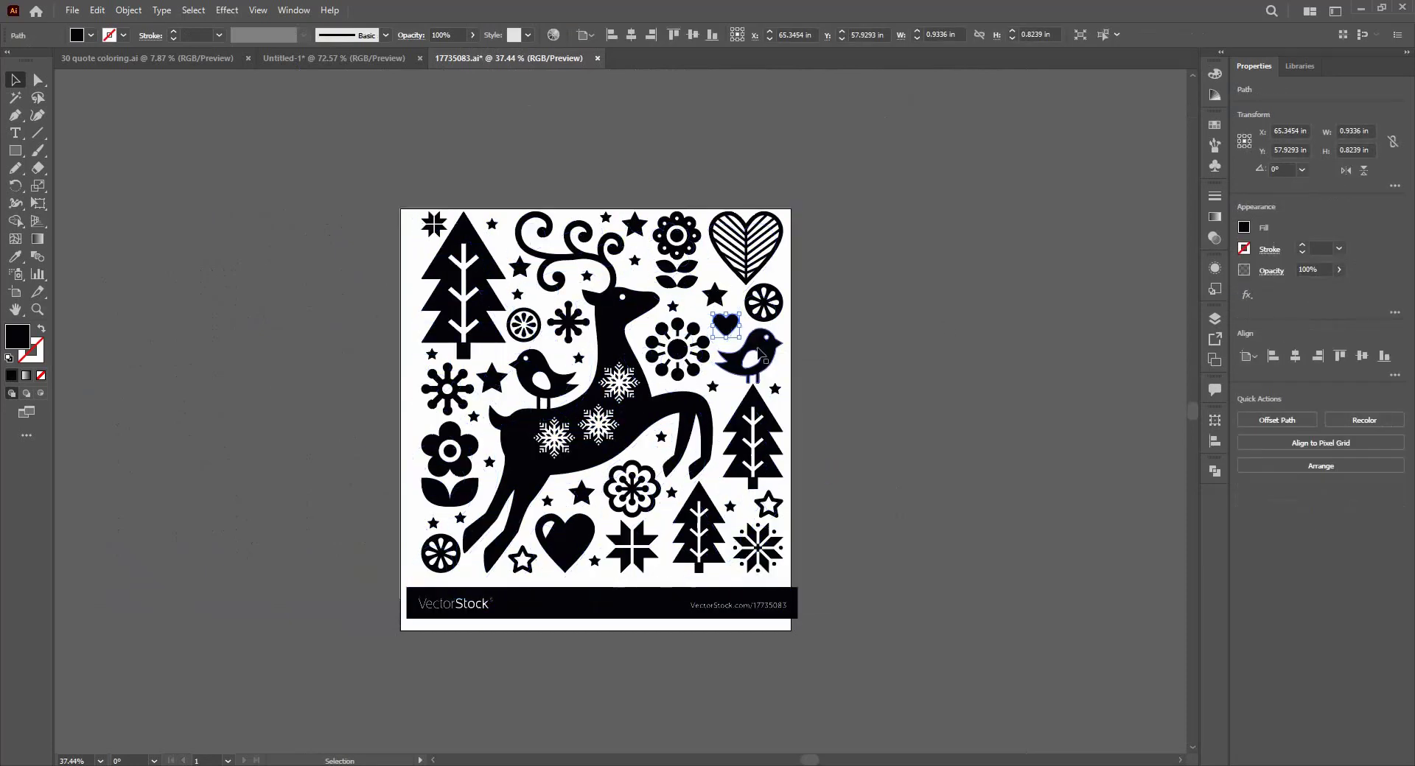
{"action": "left_click", "coordinate": [498, 380], "text": "shift"}
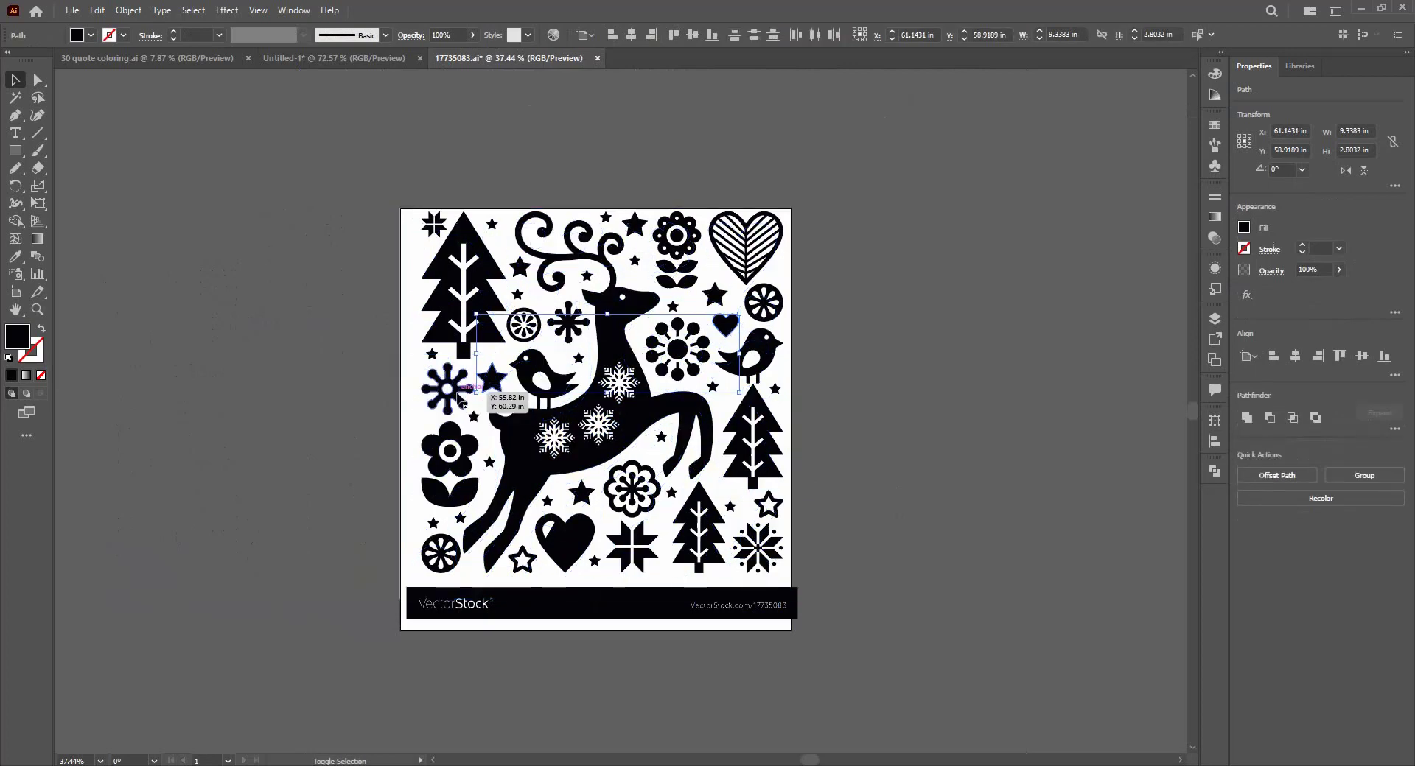
{"action": "left_click", "coordinate": [457, 396], "text": "shift"}
{"action": "left_click_drag", "start_coordinate": [457, 397], "coordinate": [518, 399]}
{"action": "left_click", "coordinate": [753, 386]}
{"action": "left_click_drag", "start_coordinate": [619, 321], "coordinate": [267, 417]}
{"action": "left_click_drag", "start_coordinate": [257, 354], "coordinate": [273, 403]}
{"action": "left_click_drag", "start_coordinate": [1156, 197], "coordinate": [389, 544]}
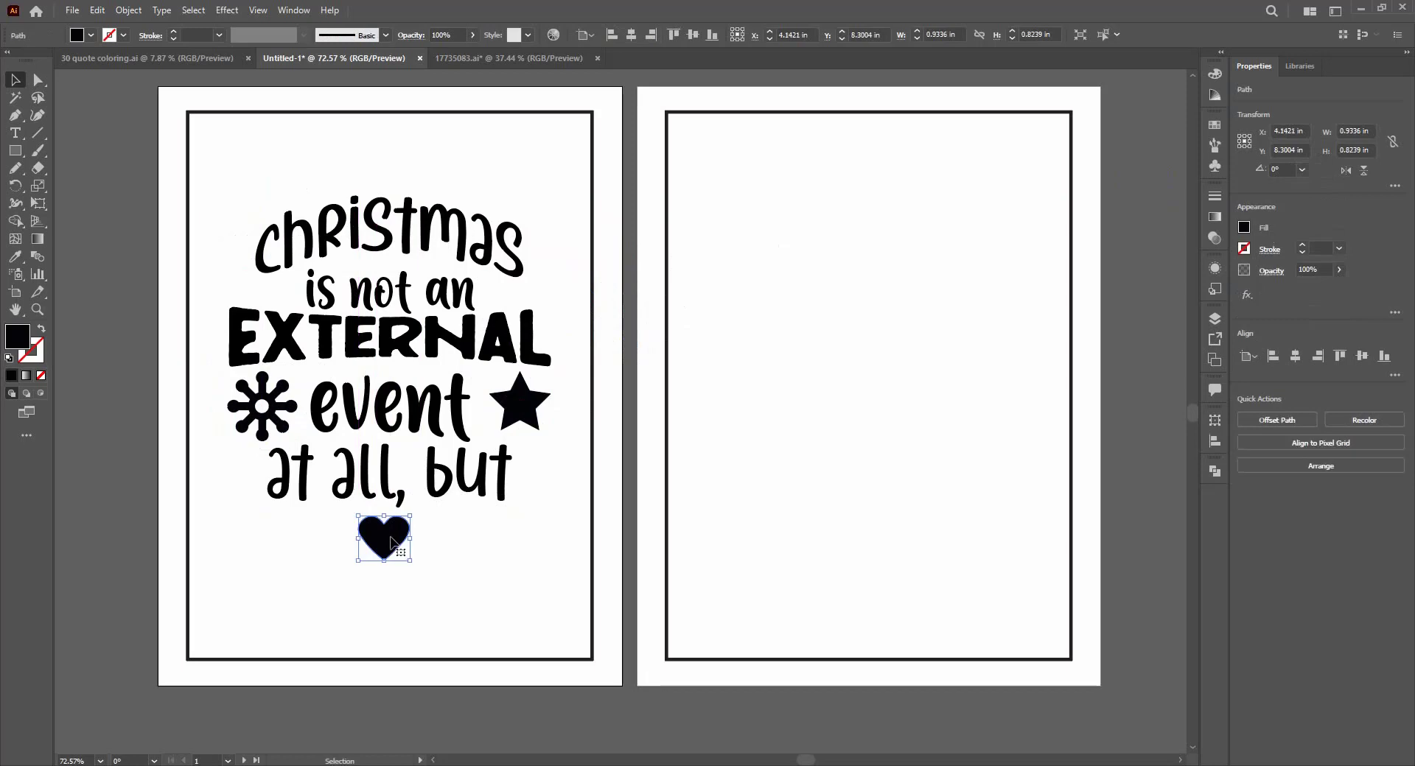
Expand the whole quote with its ornaments into shapes and give them a white fill with a 1 pt black stroke.
{"action": "left_click_drag", "start_coordinate": [236, 206], "coordinate": [557, 569]}
{"action": "left_click", "coordinate": [129, 9]}
{"action": "left_click", "coordinate": [221, 184]}
{"action": "left_click", "coordinate": [128, 9]}
{"action": "left_click", "coordinate": [152, 180]}
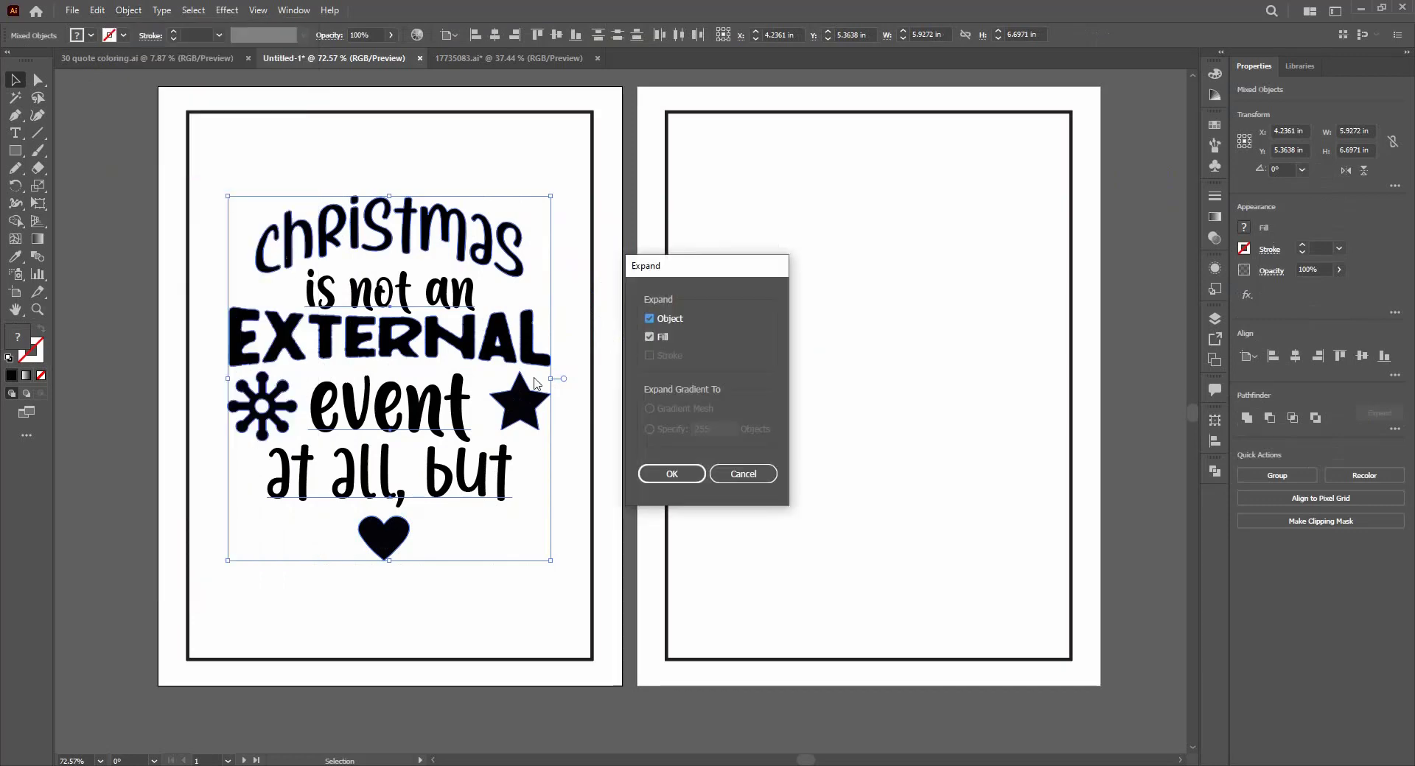
{"action": "left_click", "coordinate": [672, 473]}
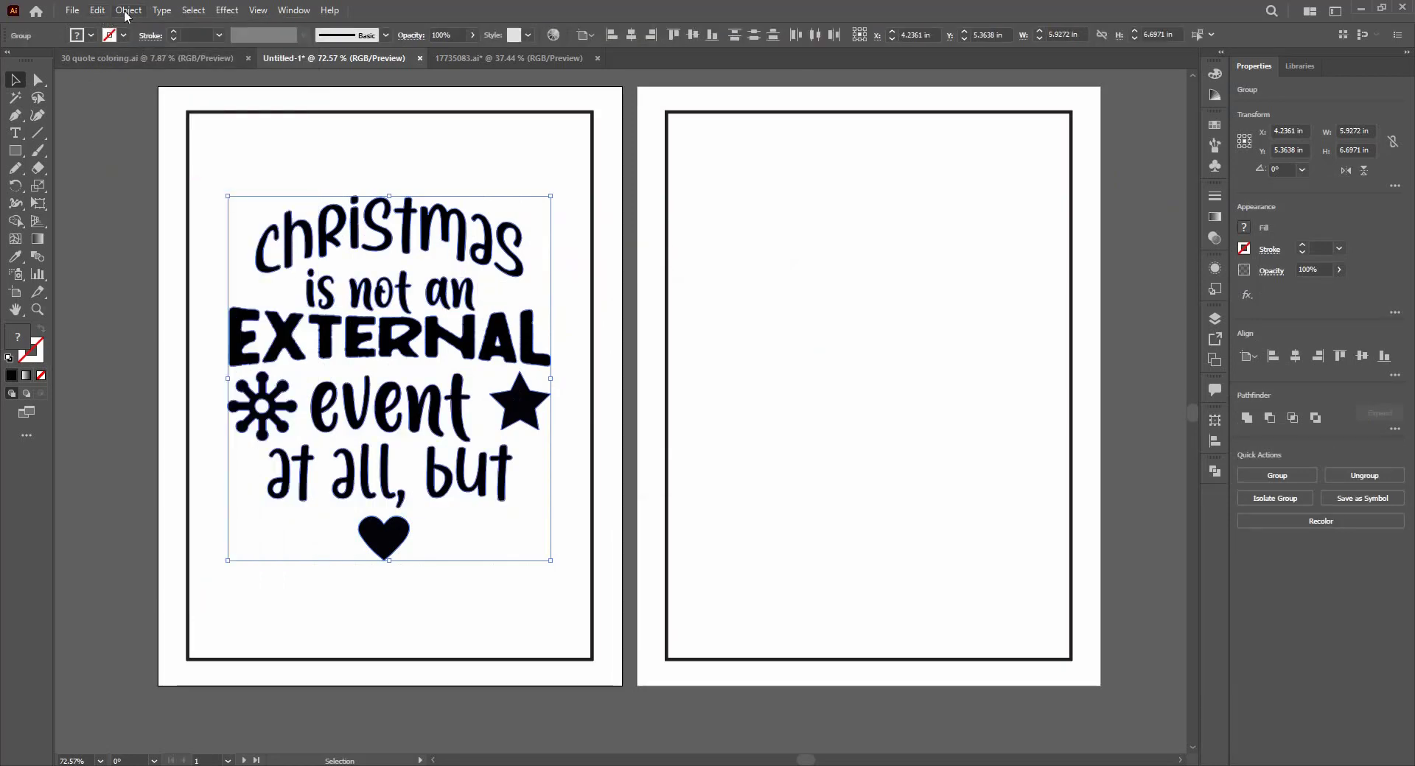
{"action": "left_click", "coordinate": [9, 359]}
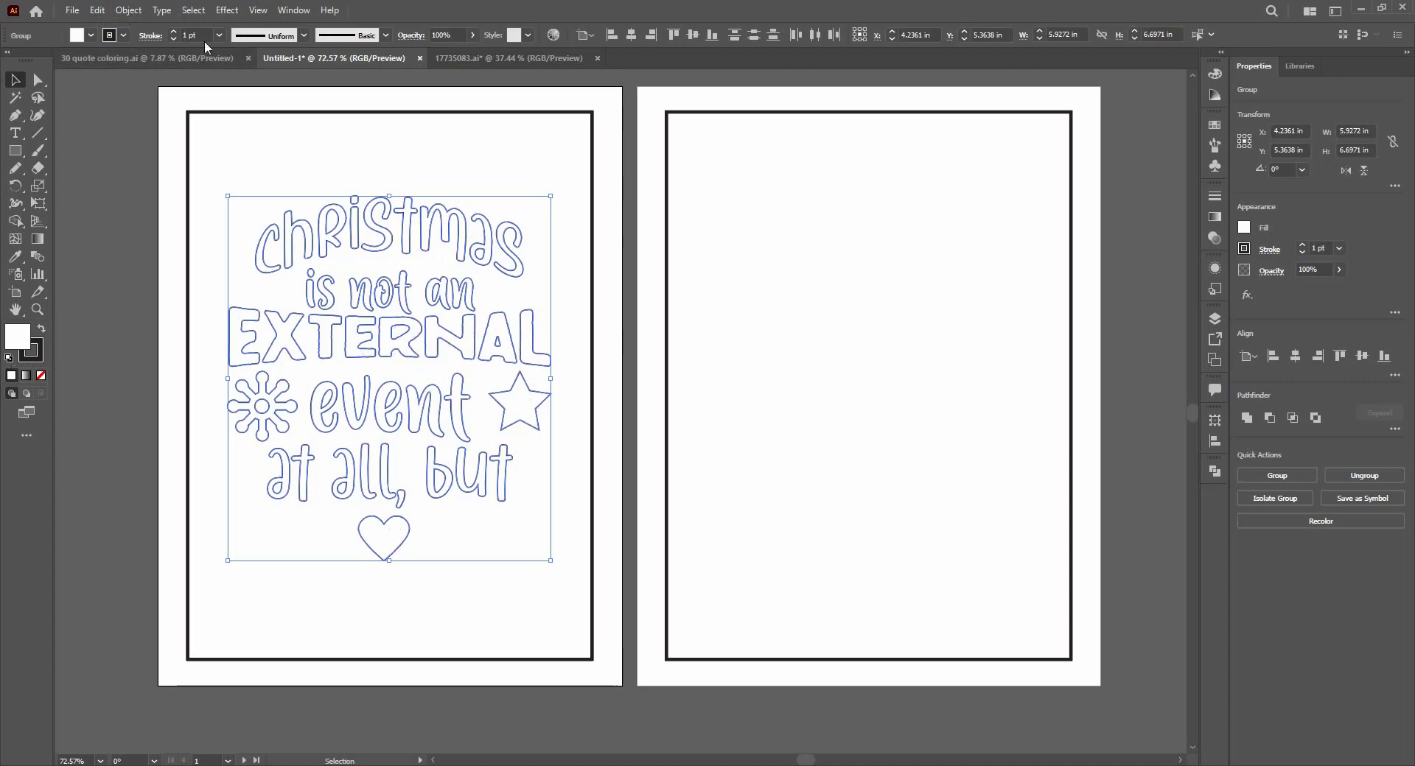
{"action": "left_click", "coordinate": [276, 166]}
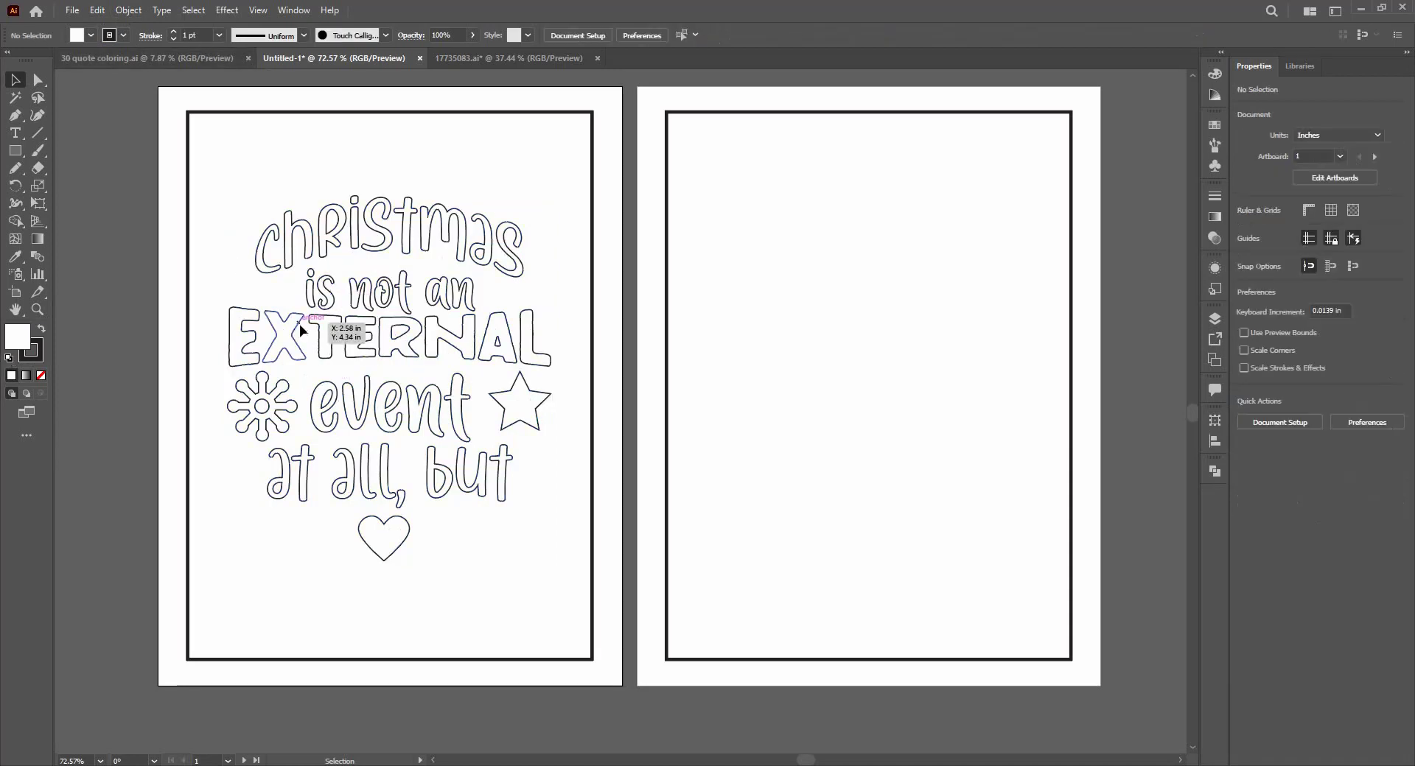
Set the stroke weight of the whole quote and its ornaments to 2 pt.
{"action": "scroll", "coordinate": [260, 218], "scroll_direction": "up", "scroll_amount": 5}
{"action": "scroll", "coordinate": [396, 233], "scroll_direction": "down", "scroll_amount": 5}
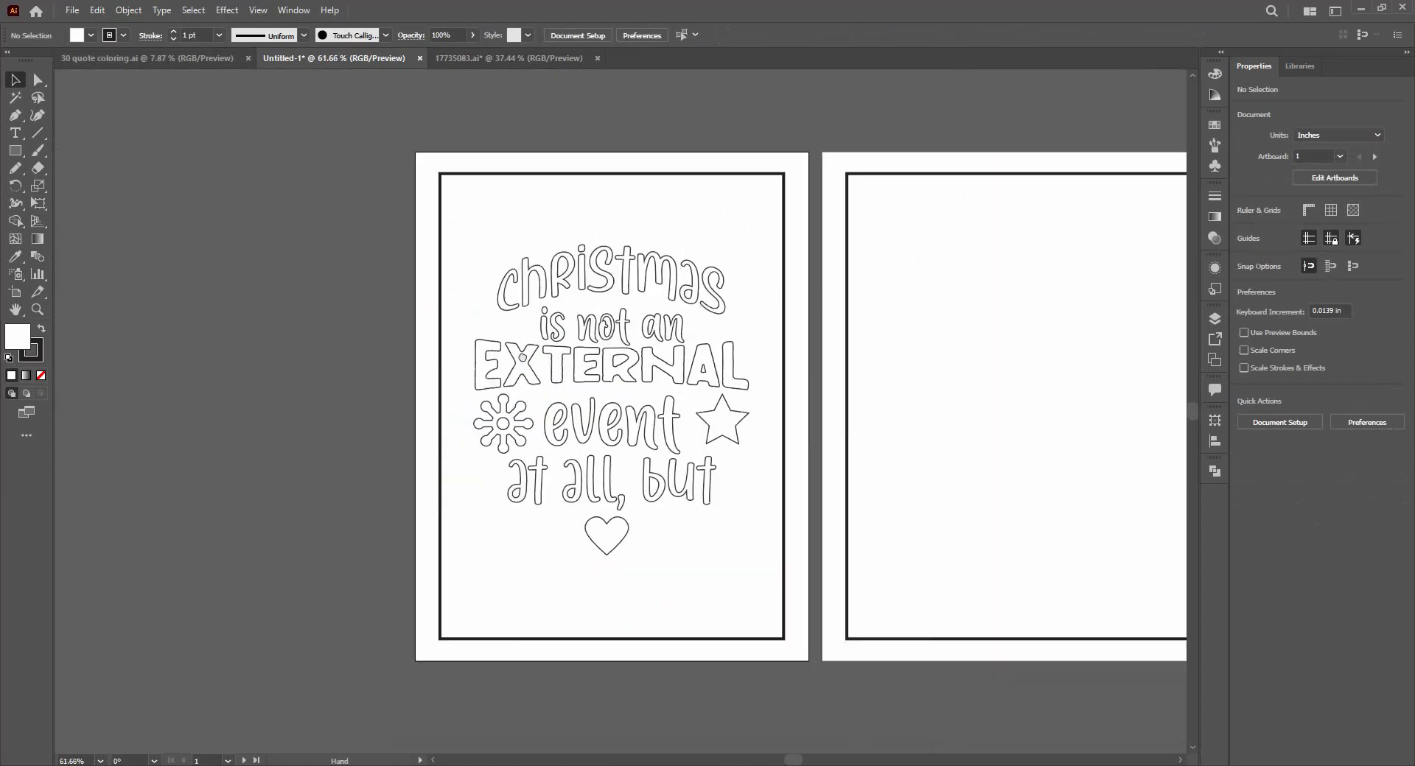
{"action": "left_click_drag", "start_coordinate": [370, 261], "coordinate": [643, 565]}
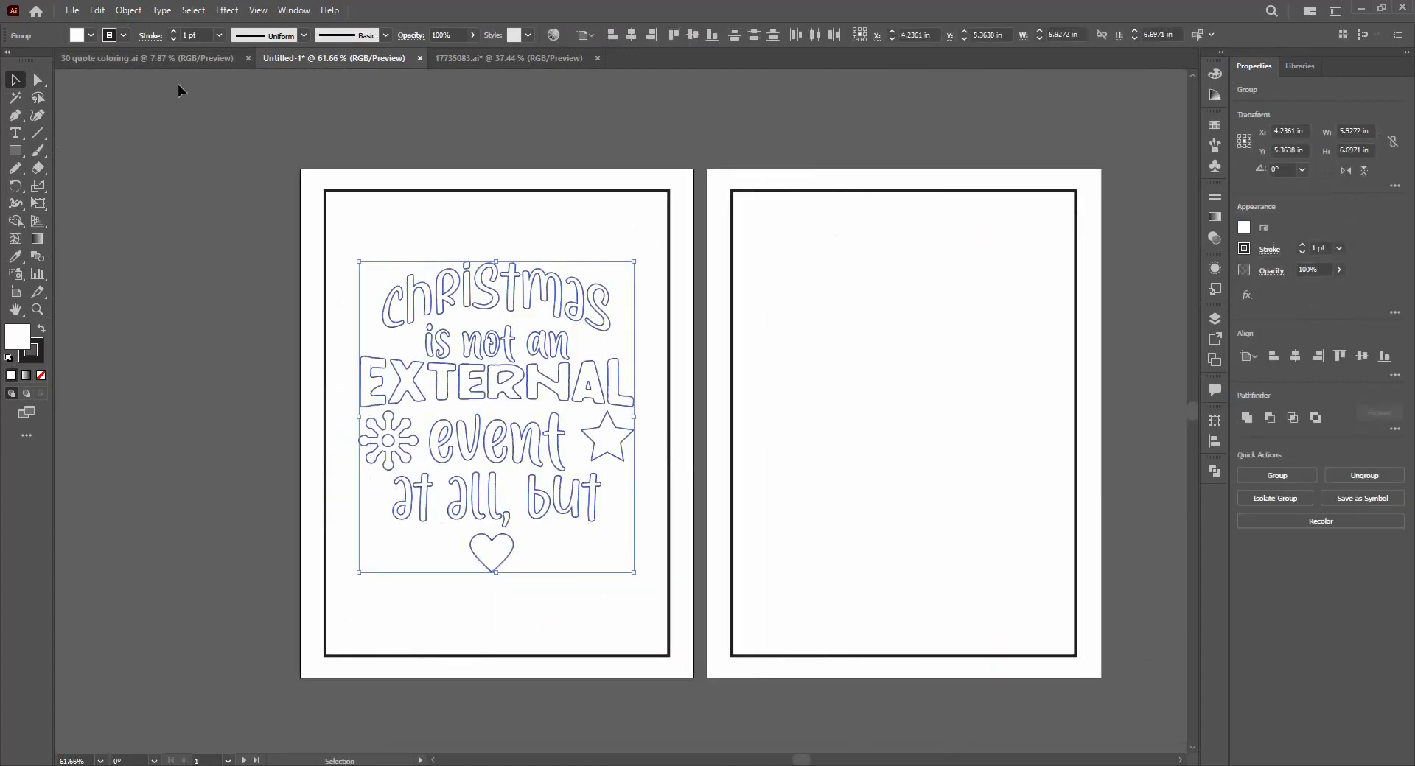
{"action": "left_click", "coordinate": [200, 36]}
{"action": "type", "text": "2"}
{"action": "key", "text": "Return"}
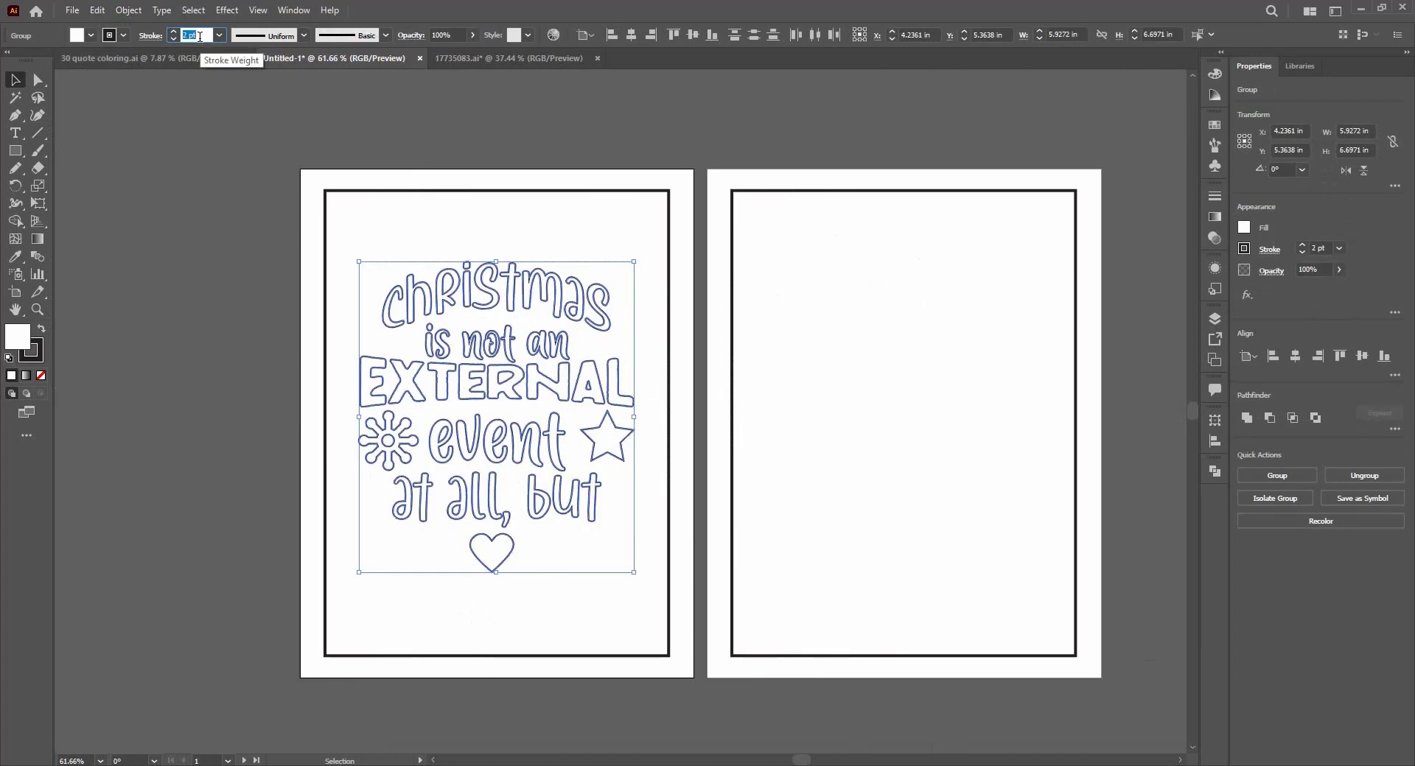
{"action": "left_click", "coordinate": [231, 261]}
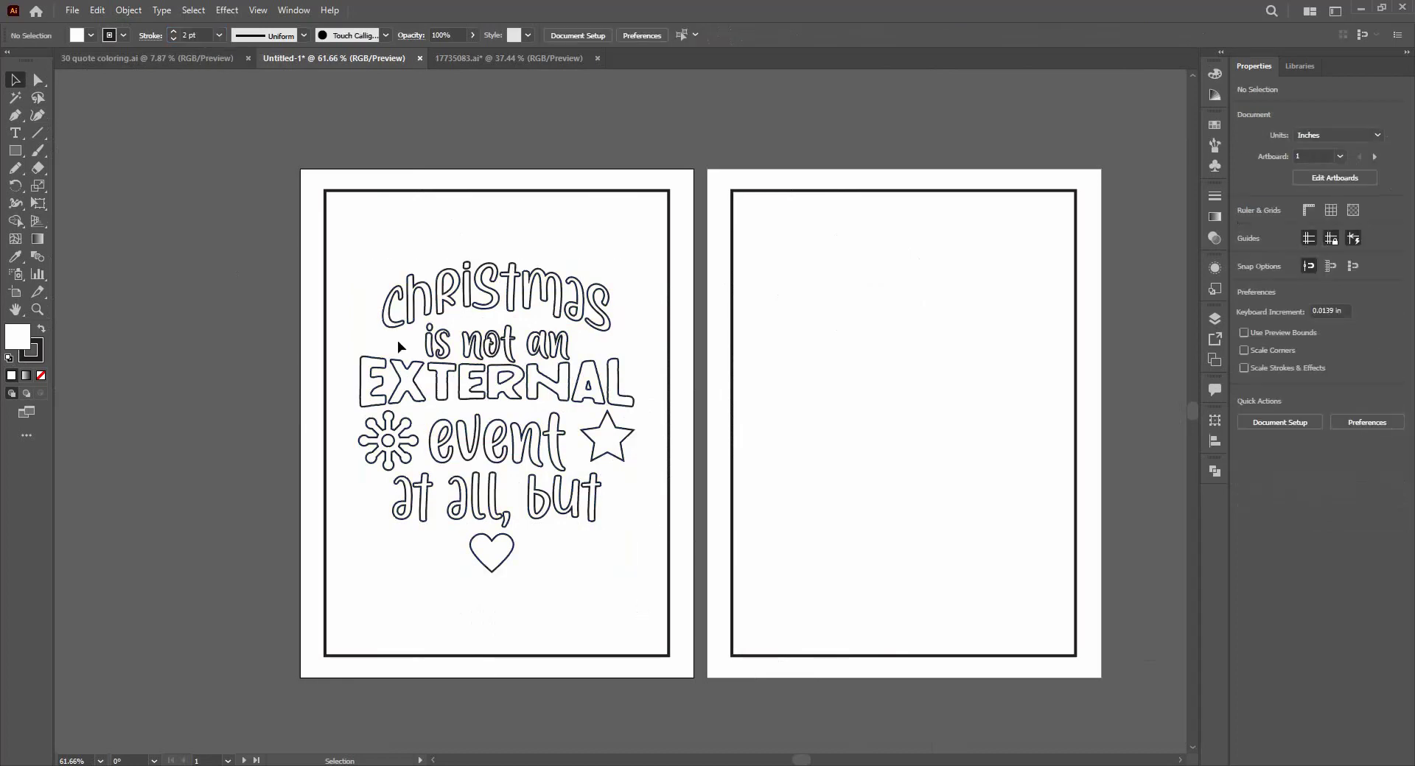
Group the quote with its ornaments and move the group slightly down inside the page frame.
{"action": "left_click_drag", "start_coordinate": [370, 284], "coordinate": [630, 564]}
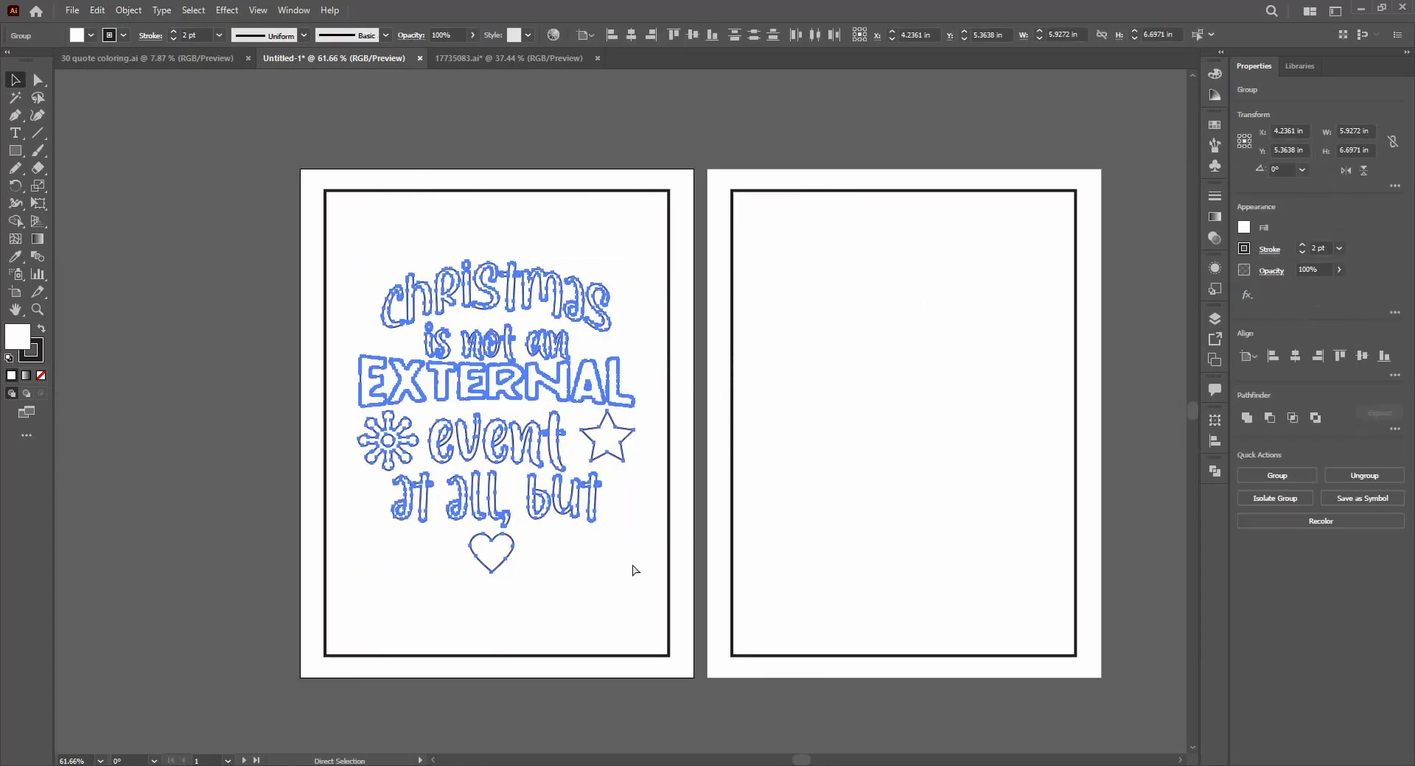
{"action": "left_click", "coordinate": [812, 427]}
{"action": "left_click_drag", "start_coordinate": [515, 295], "coordinate": [514, 297]}
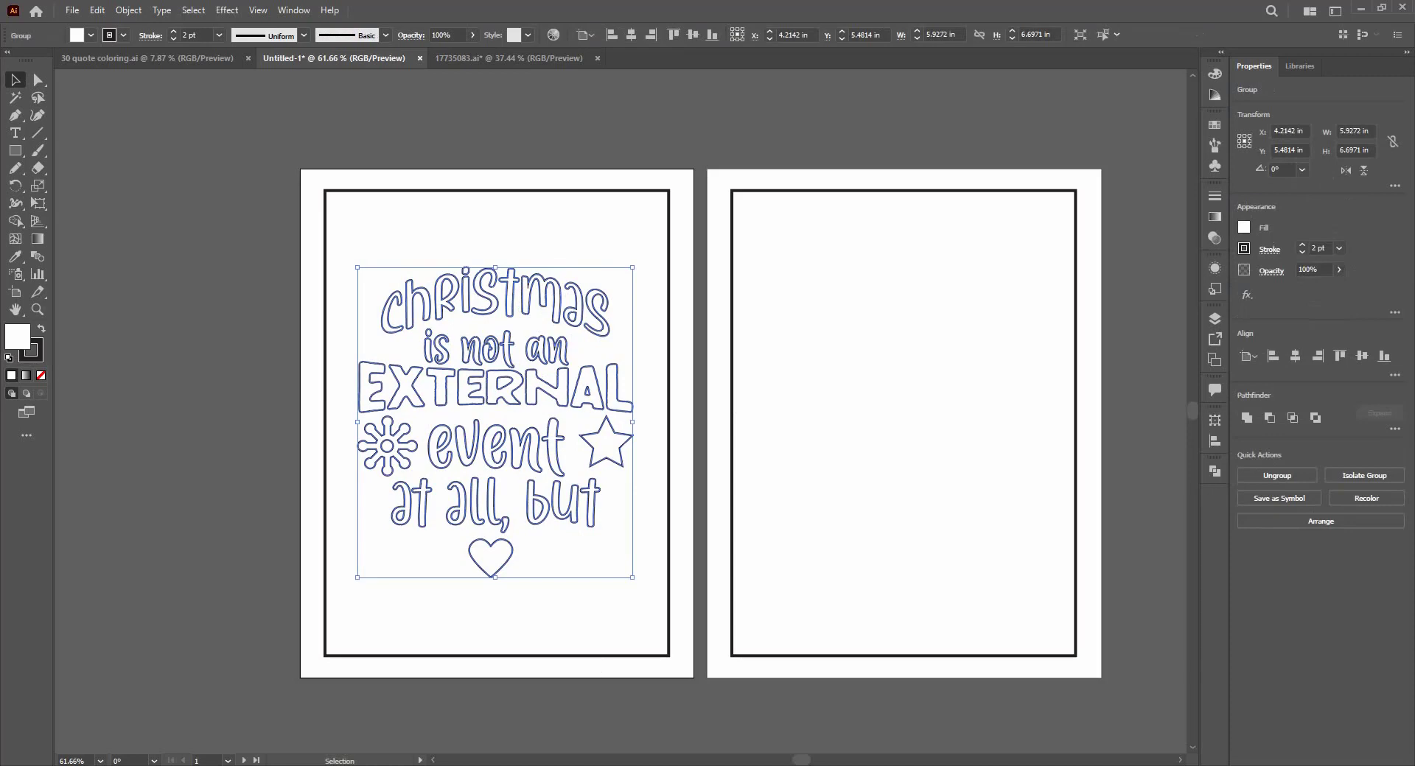
{"action": "mouse_move", "coordinate": [667, 765]}
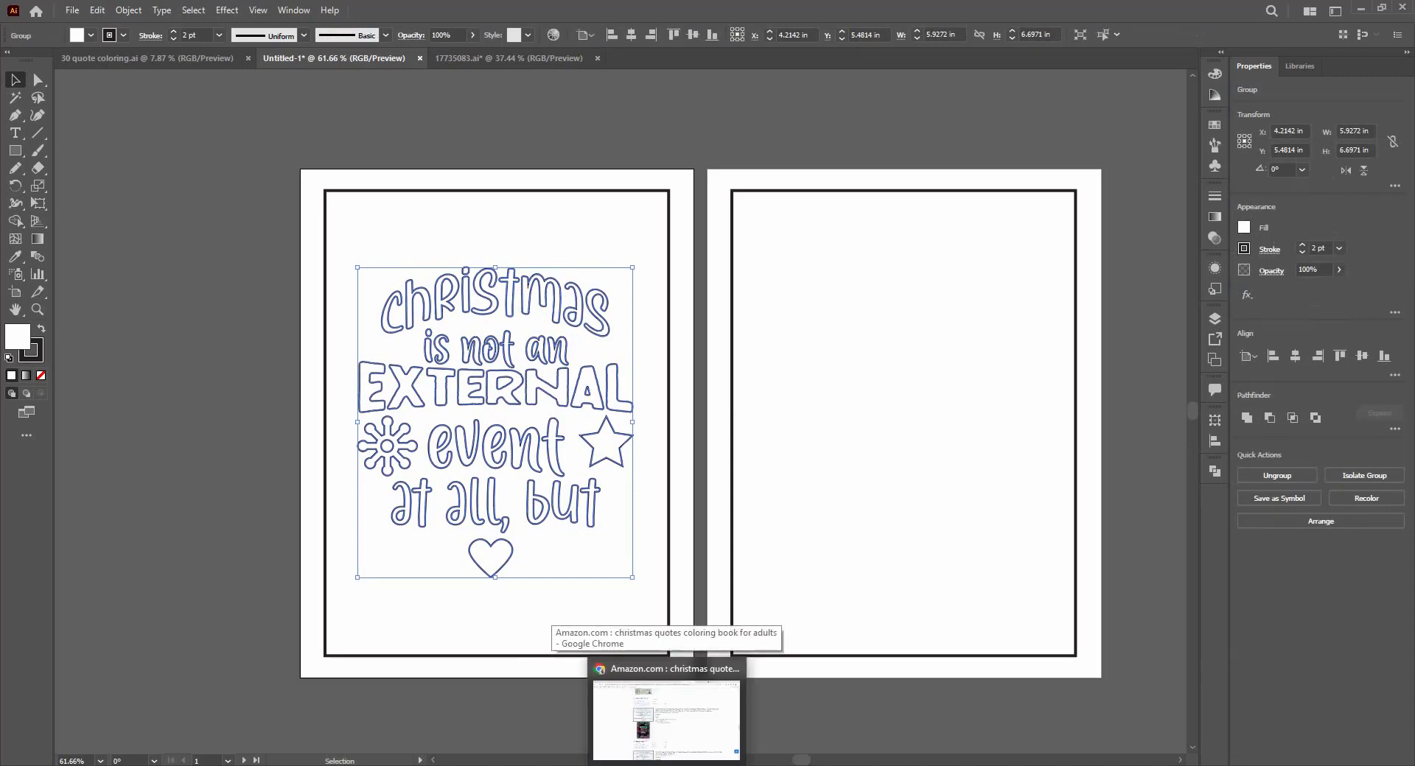
{"action": "left_click", "coordinate": [667, 718]}
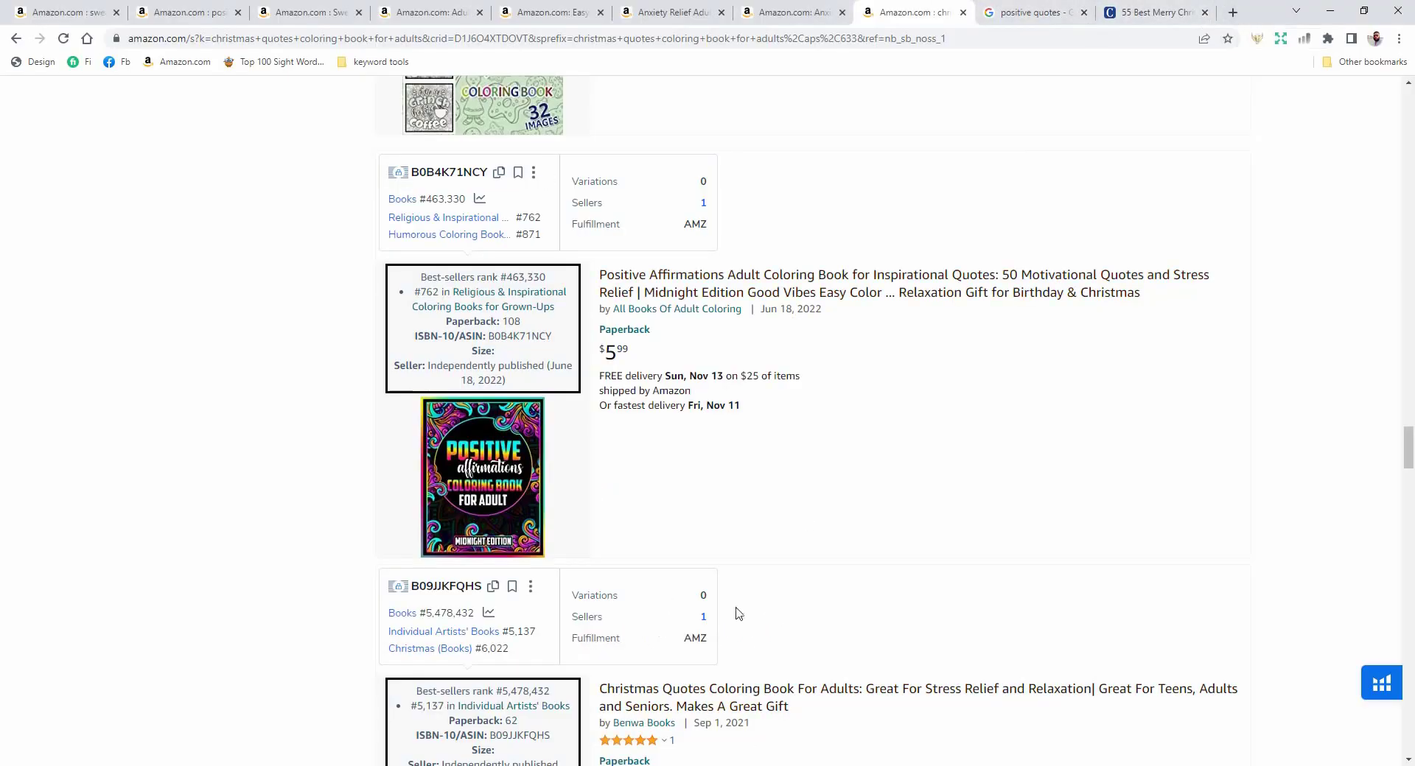
{"action": "mouse_move", "coordinate": [415, 765]}
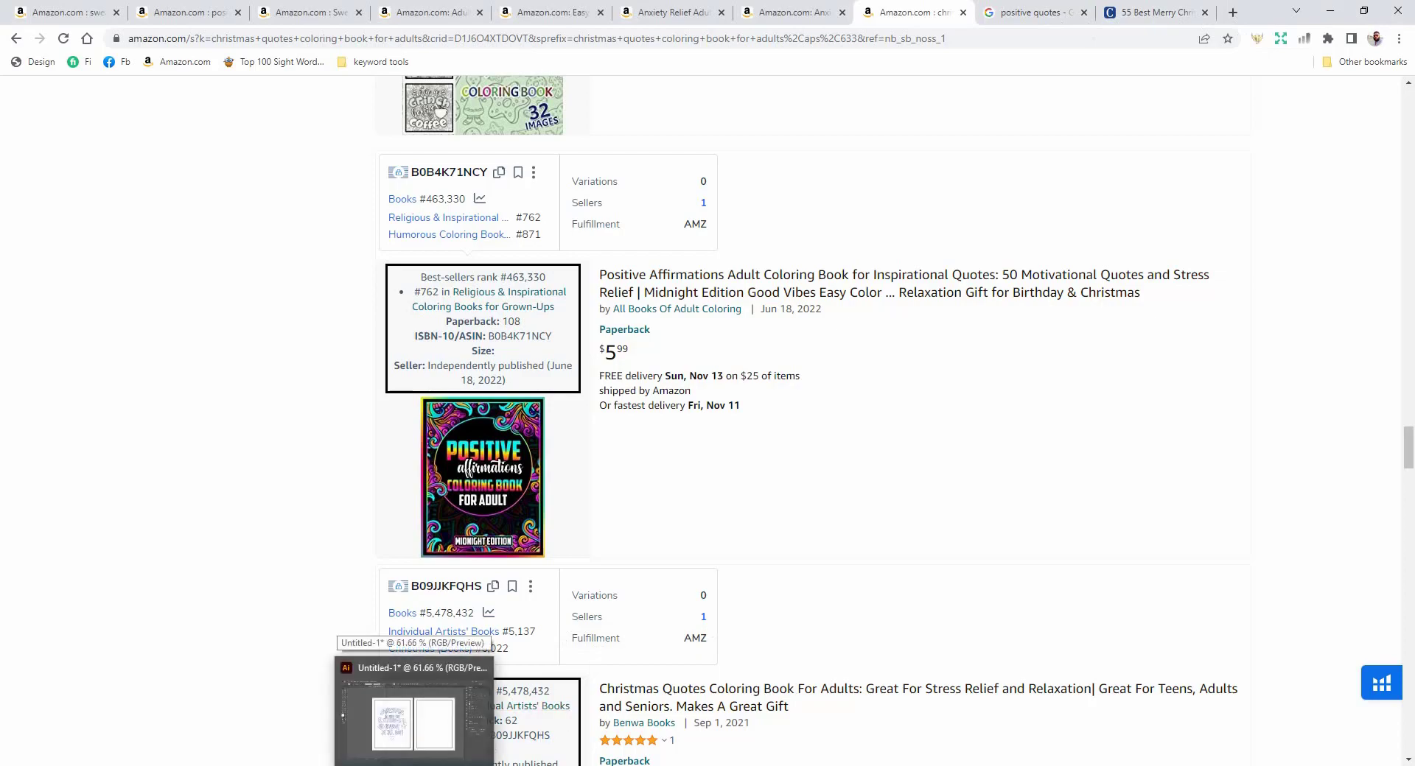
{"action": "left_click", "coordinate": [413, 711]}
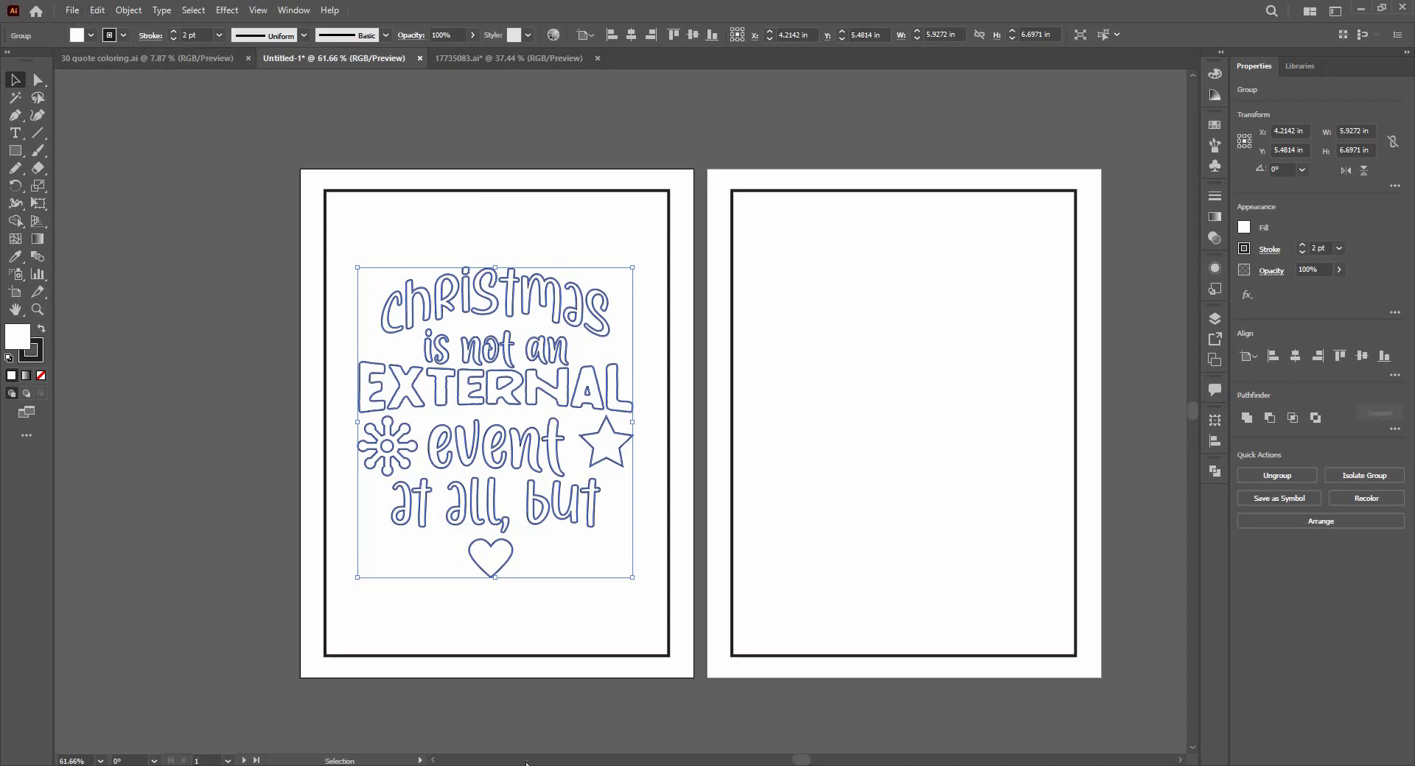
Switch to Chrome, search Google for freepik in a new tab and open the Freepik website.
{"action": "left_click", "coordinate": [692, 595]}
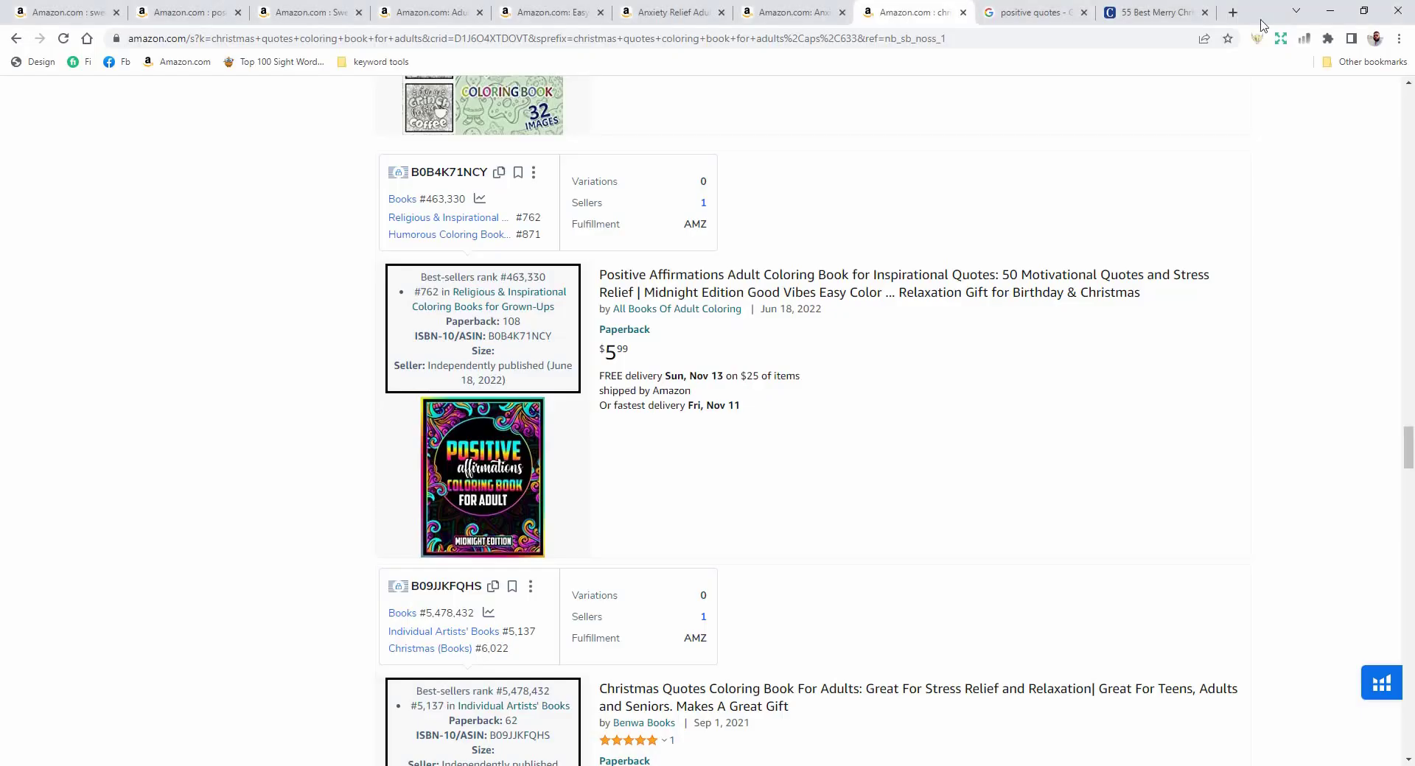
{"action": "left_click", "coordinate": [1232, 13]}
{"action": "type", "text": "fr"}
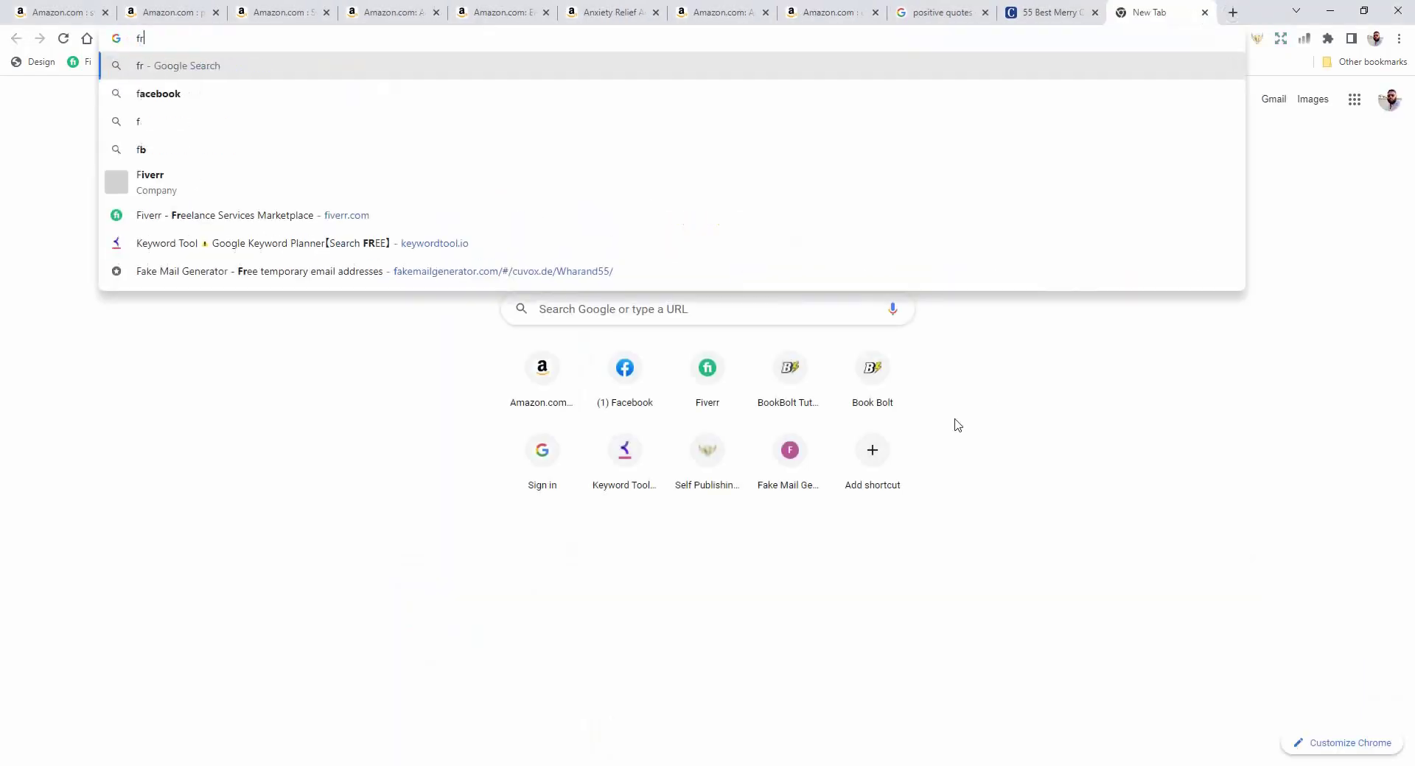
{"action": "type", "text": "ee"}
{"action": "key", "text": "Down"}
{"action": "key", "text": "Return"}
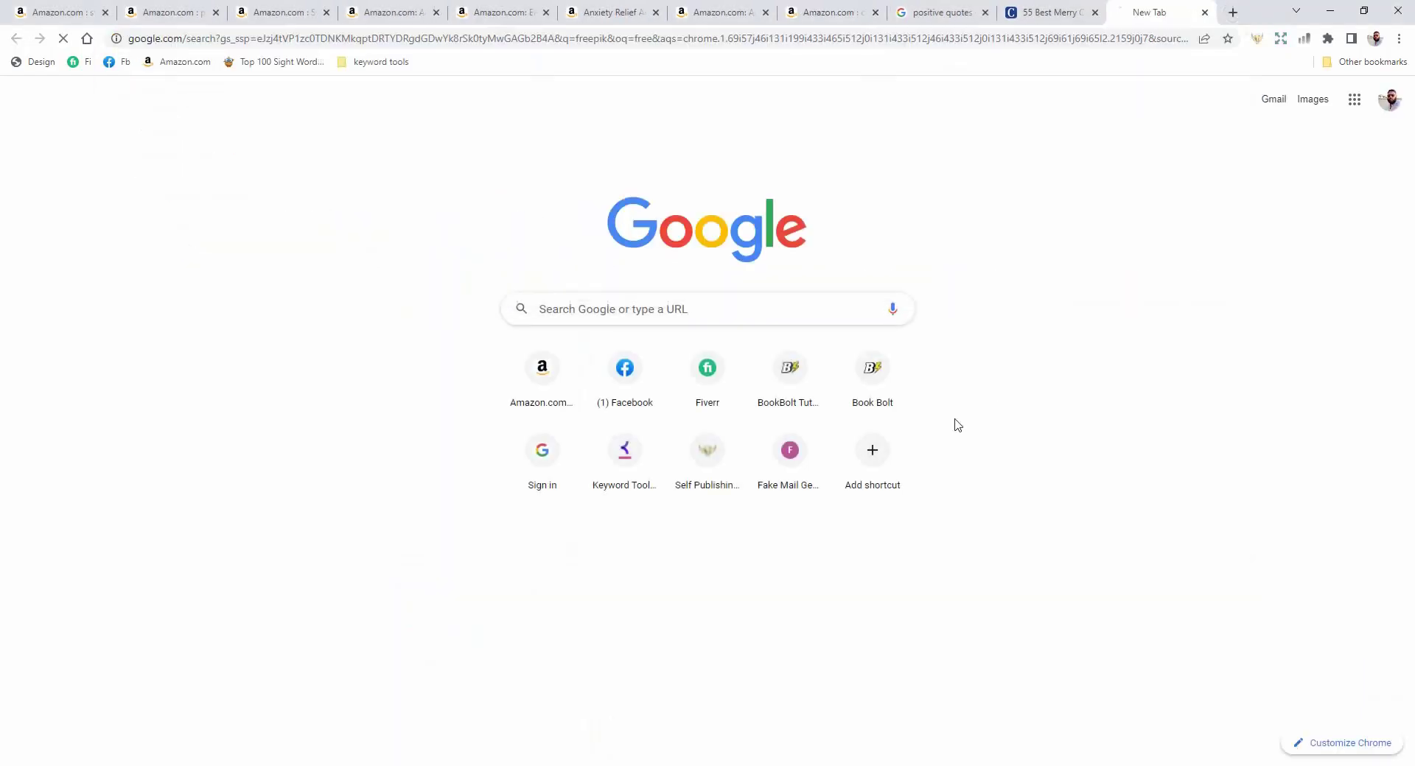
{"action": "left_click", "coordinate": [211, 243]}
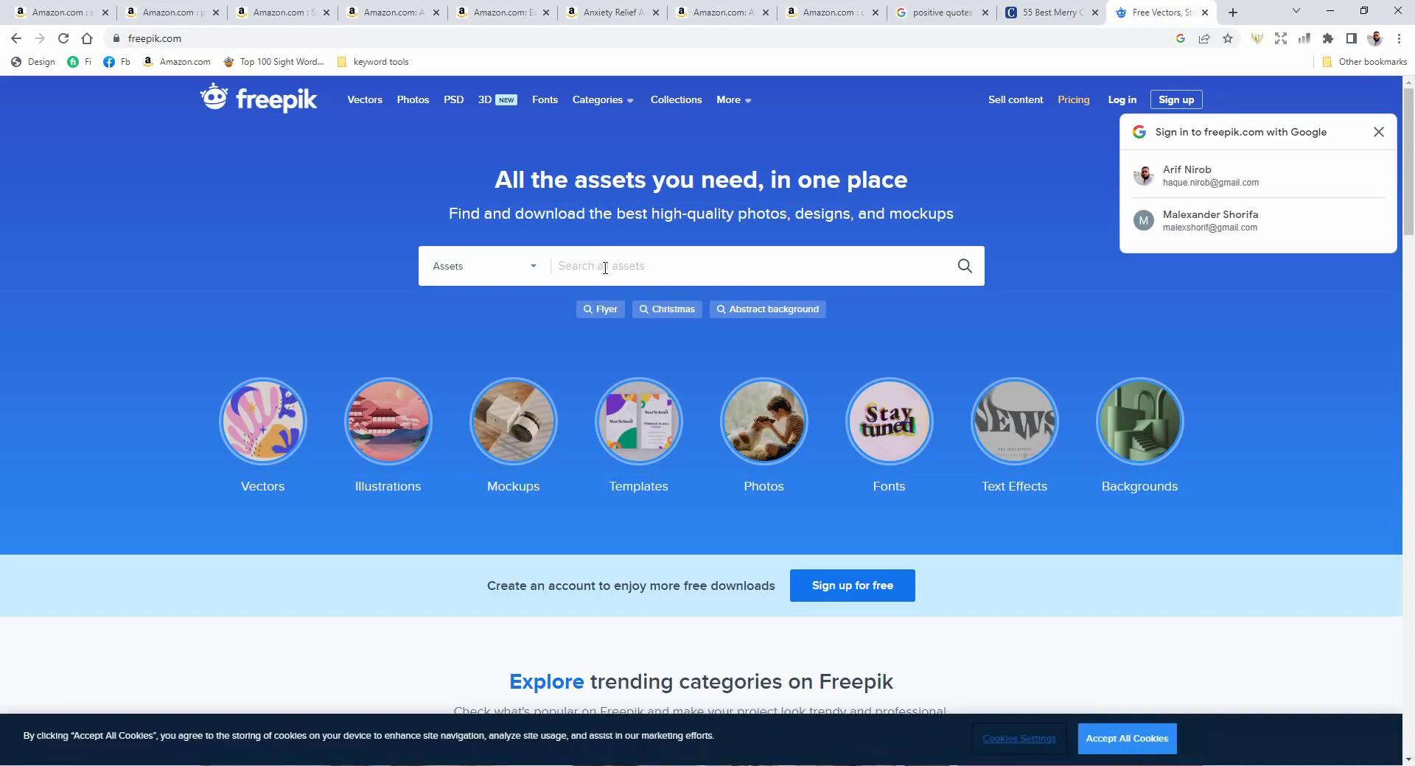
Search Freepik for "mandala", dismiss the advertising window and look through the mandala artwork.
{"action": "type", "text": "mandala"}
{"action": "key", "text": "Return"}
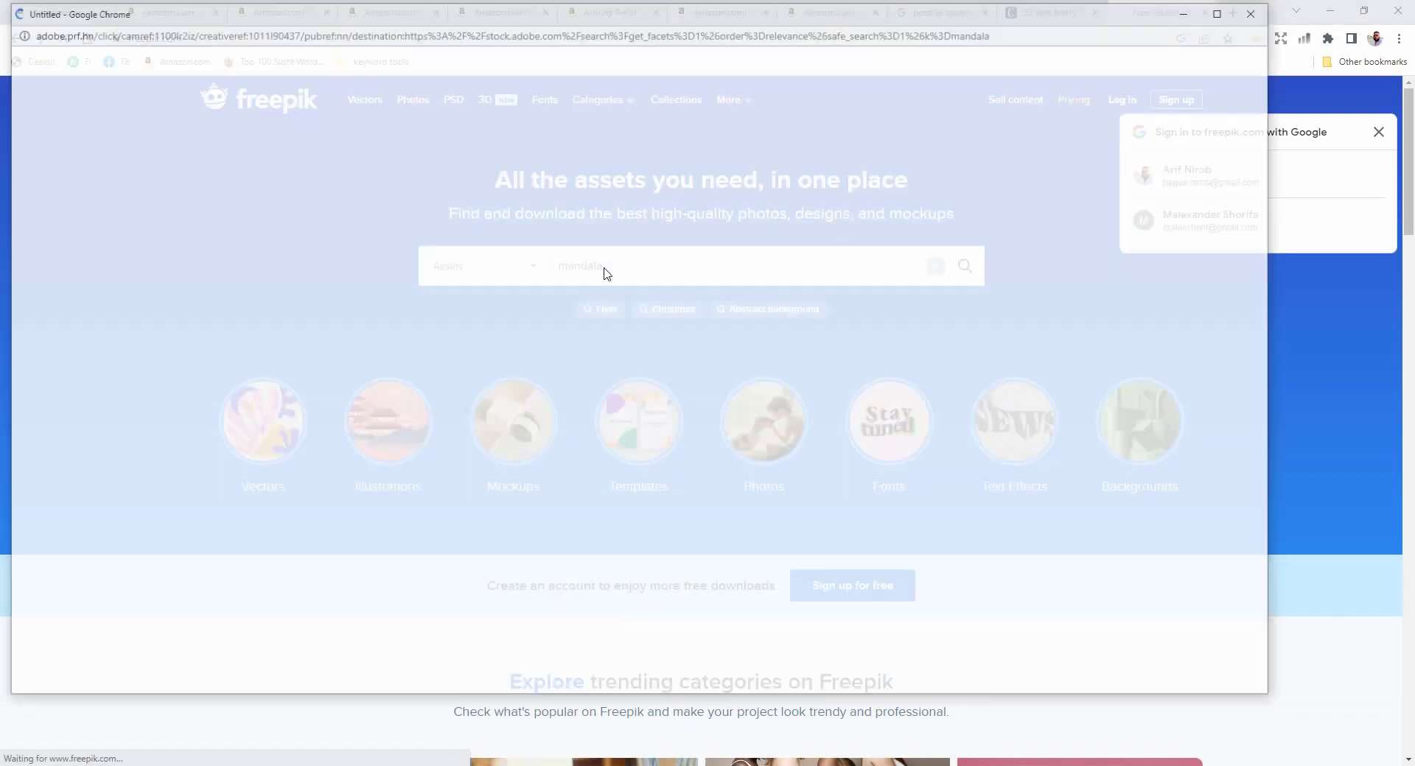
{"action": "left_click", "coordinate": [1261, 14]}
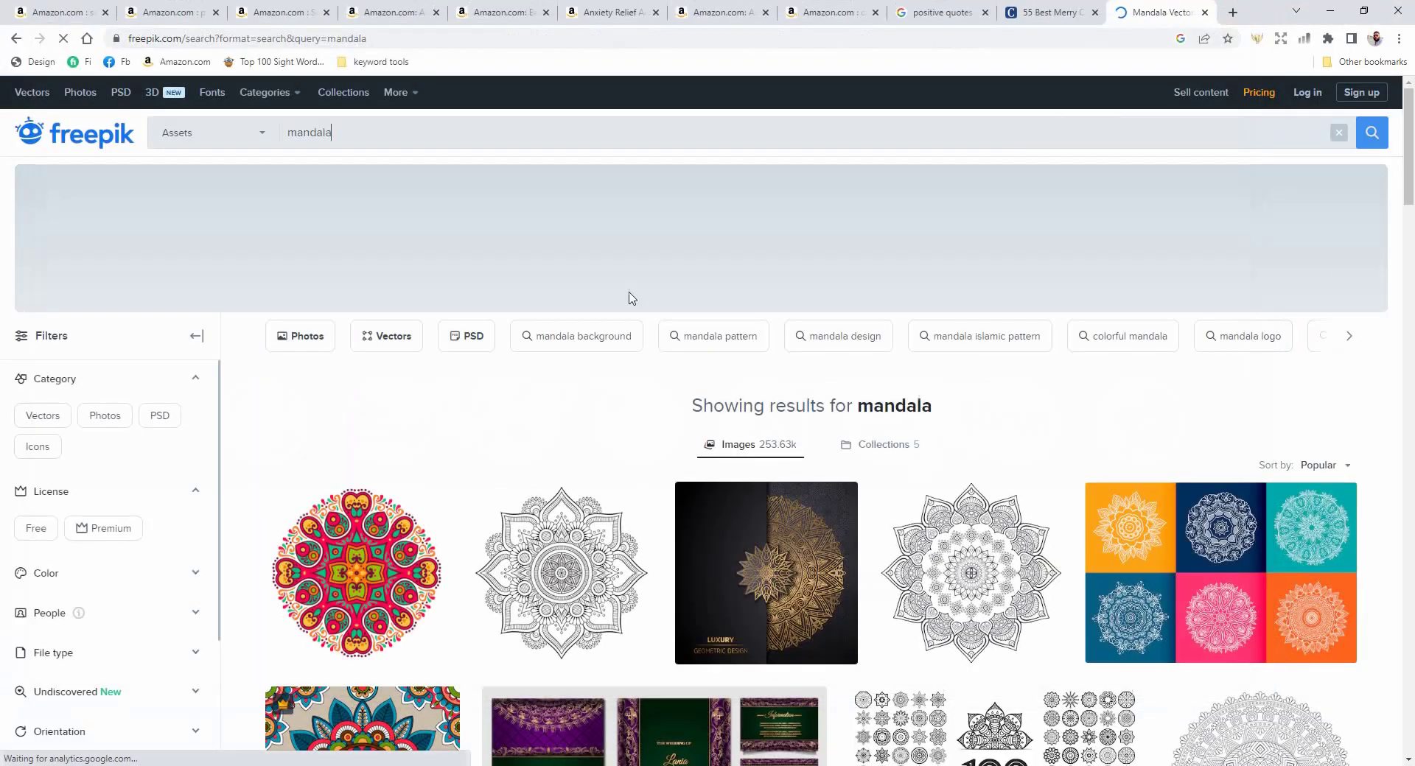
{"action": "scroll", "coordinate": [578, 489], "scroll_direction": "down", "scroll_amount": 3}
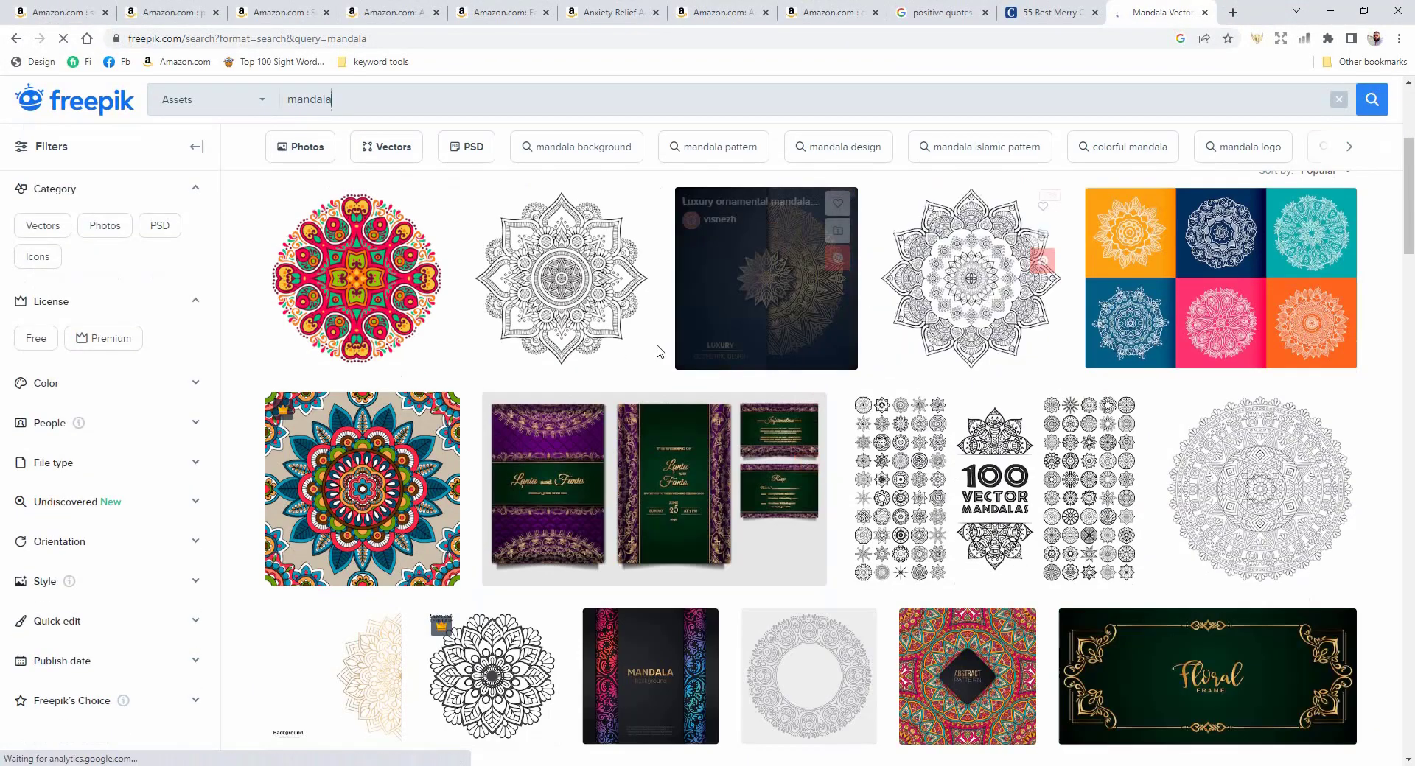
{"action": "scroll", "coordinate": [1050, 477], "scroll_direction": "down", "scroll_amount": 3}
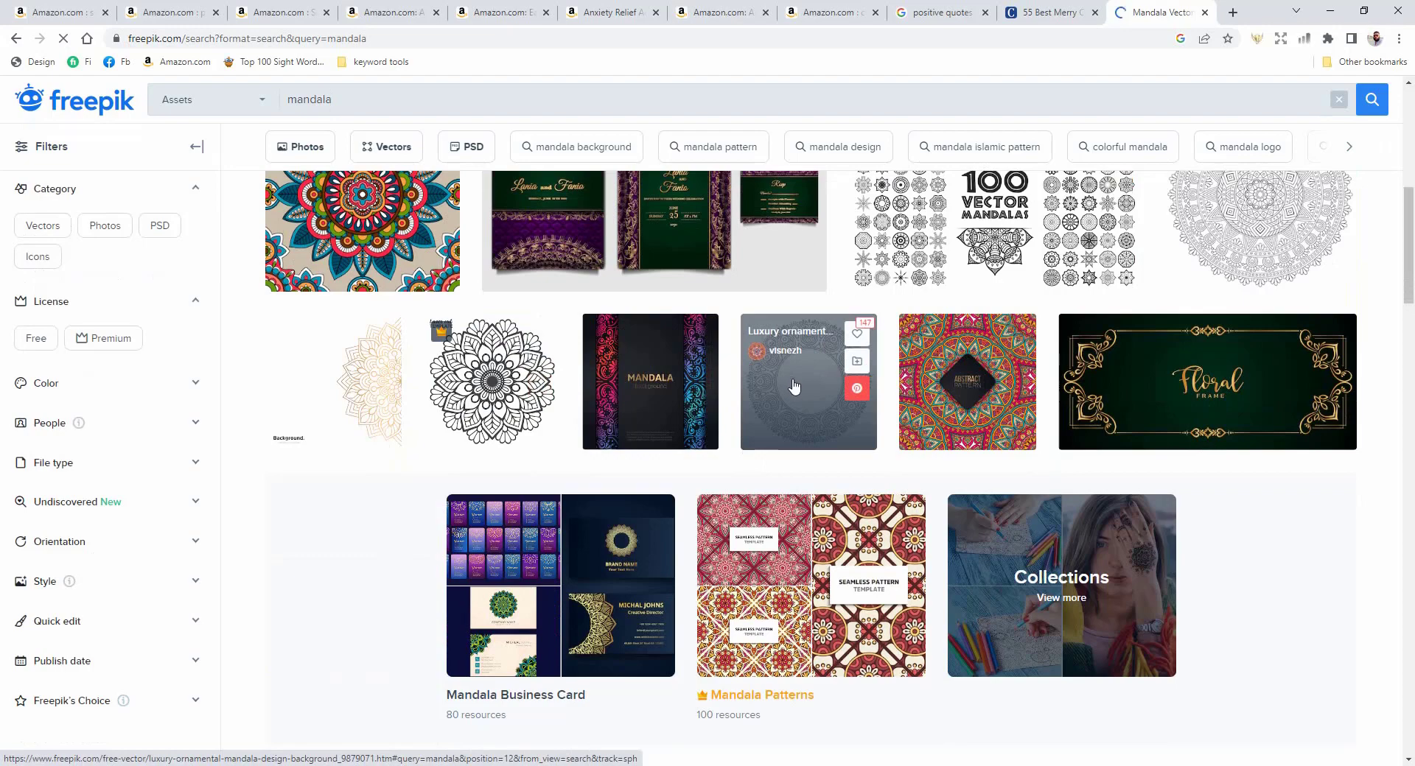
{"action": "scroll", "coordinate": [803, 494], "scroll_direction": "down", "scroll_amount": 5}
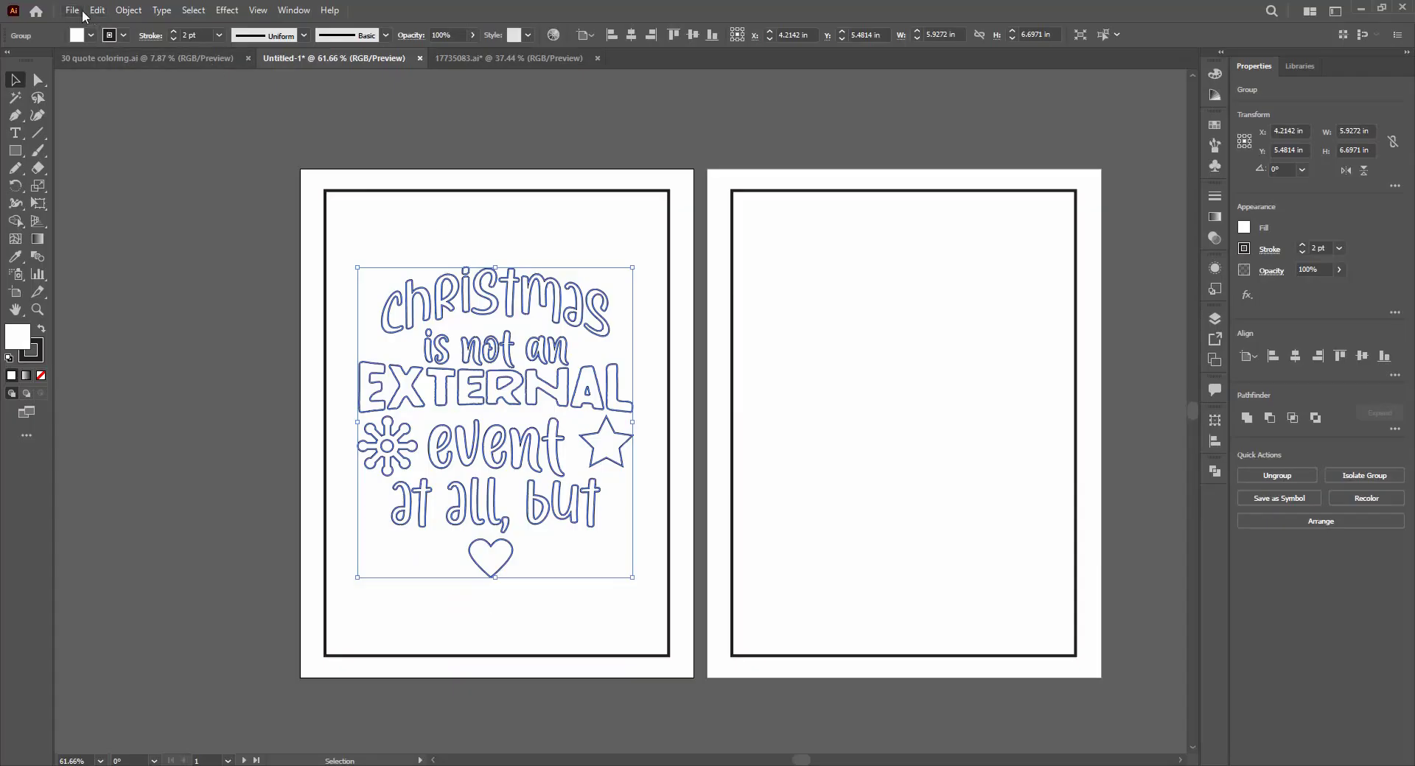
Back in Illustrator, start opening a file, browse to the Mandala folder in Graphic Elements on drive D: and preview 11.eps.
{"action": "left_click", "coordinate": [74, 11]}
{"action": "left_click", "coordinate": [96, 59]}
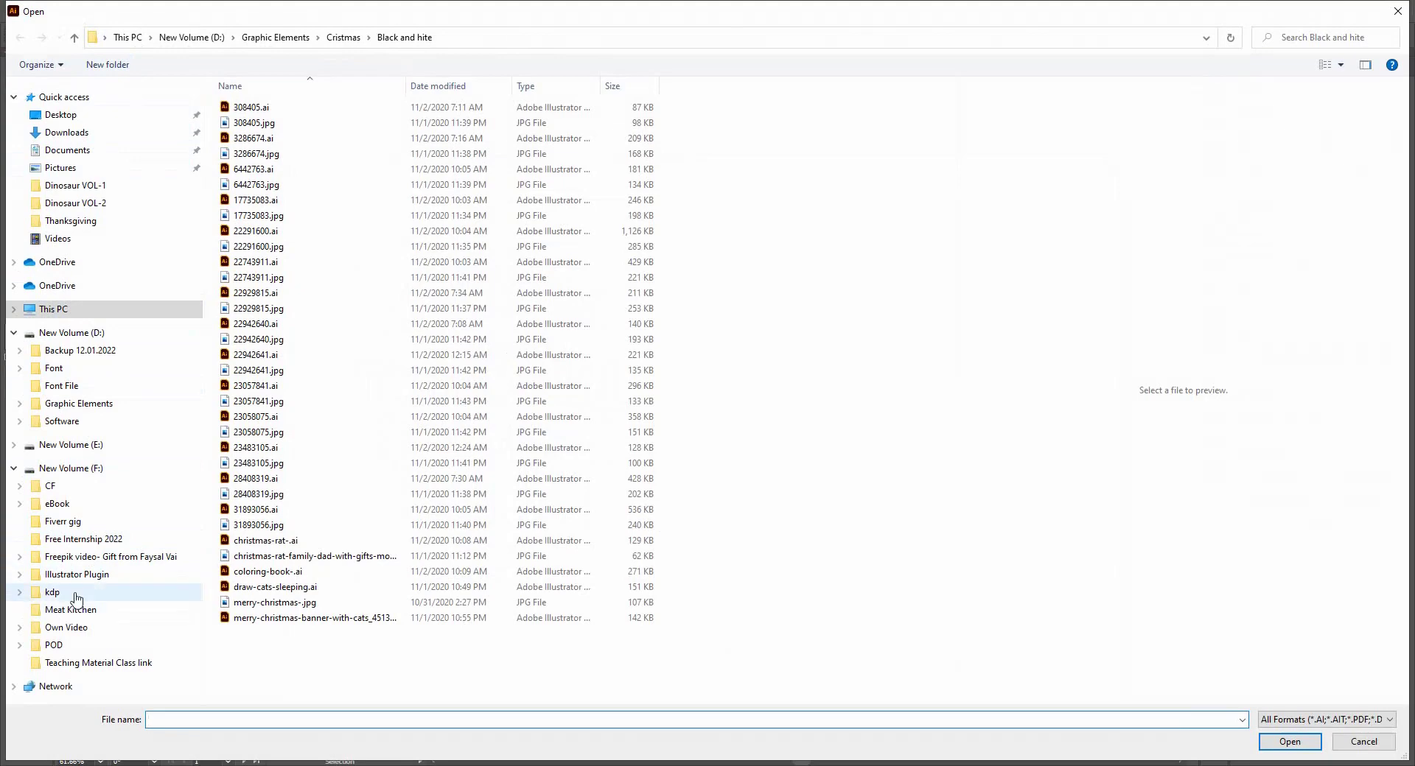
{"action": "left_click", "coordinate": [80, 404]}
{"action": "left_click", "coordinate": [338, 315]}
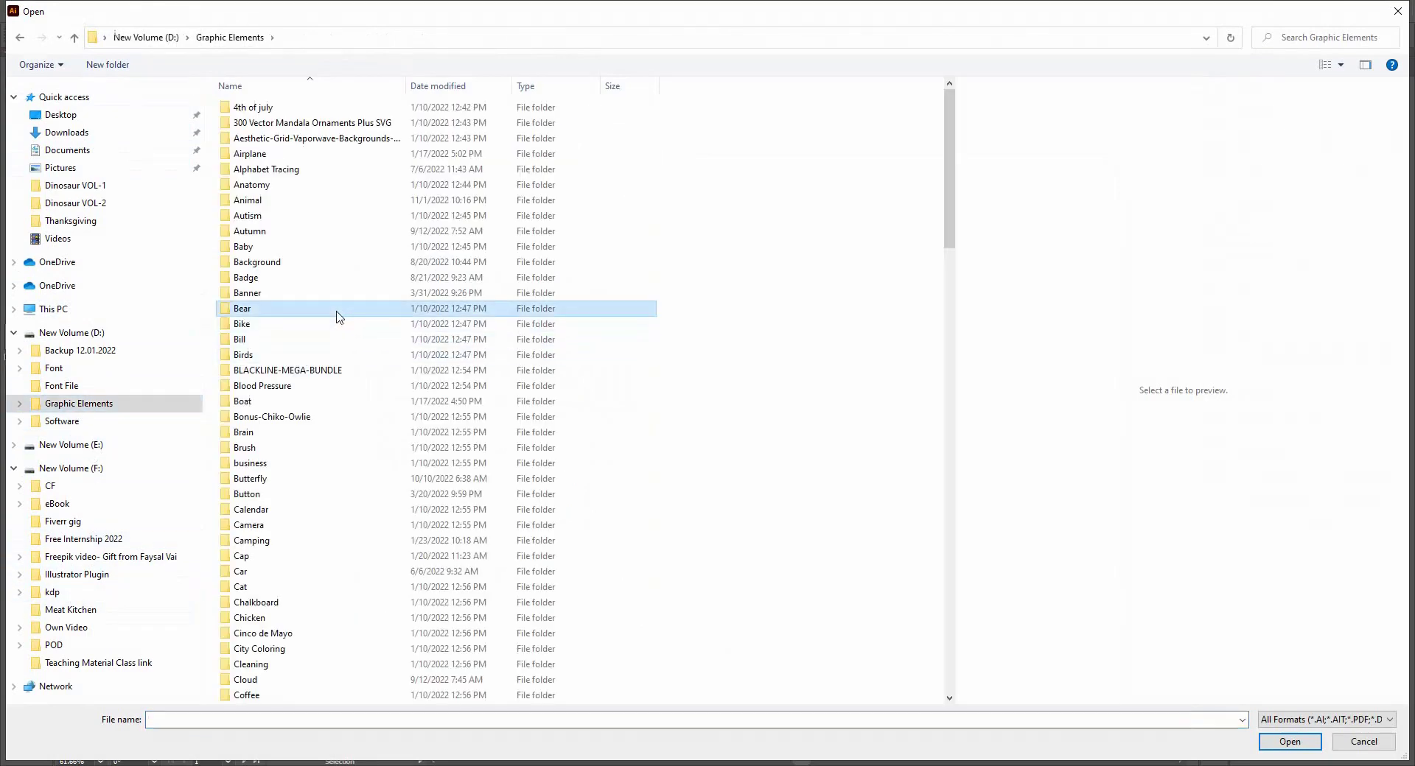
{"action": "key", "text": "m"}
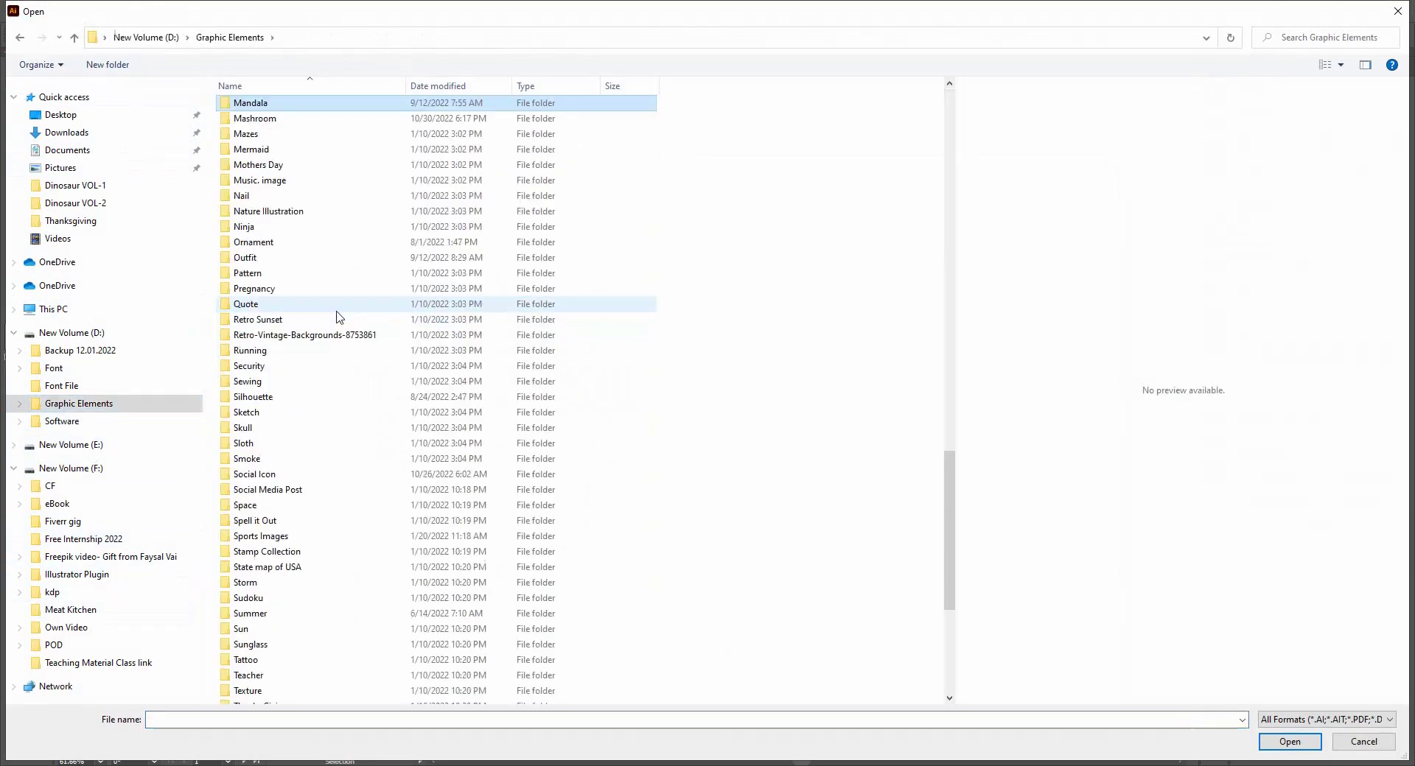
{"action": "double_click", "coordinate": [245, 104]}
{"action": "left_click", "coordinate": [251, 311]}
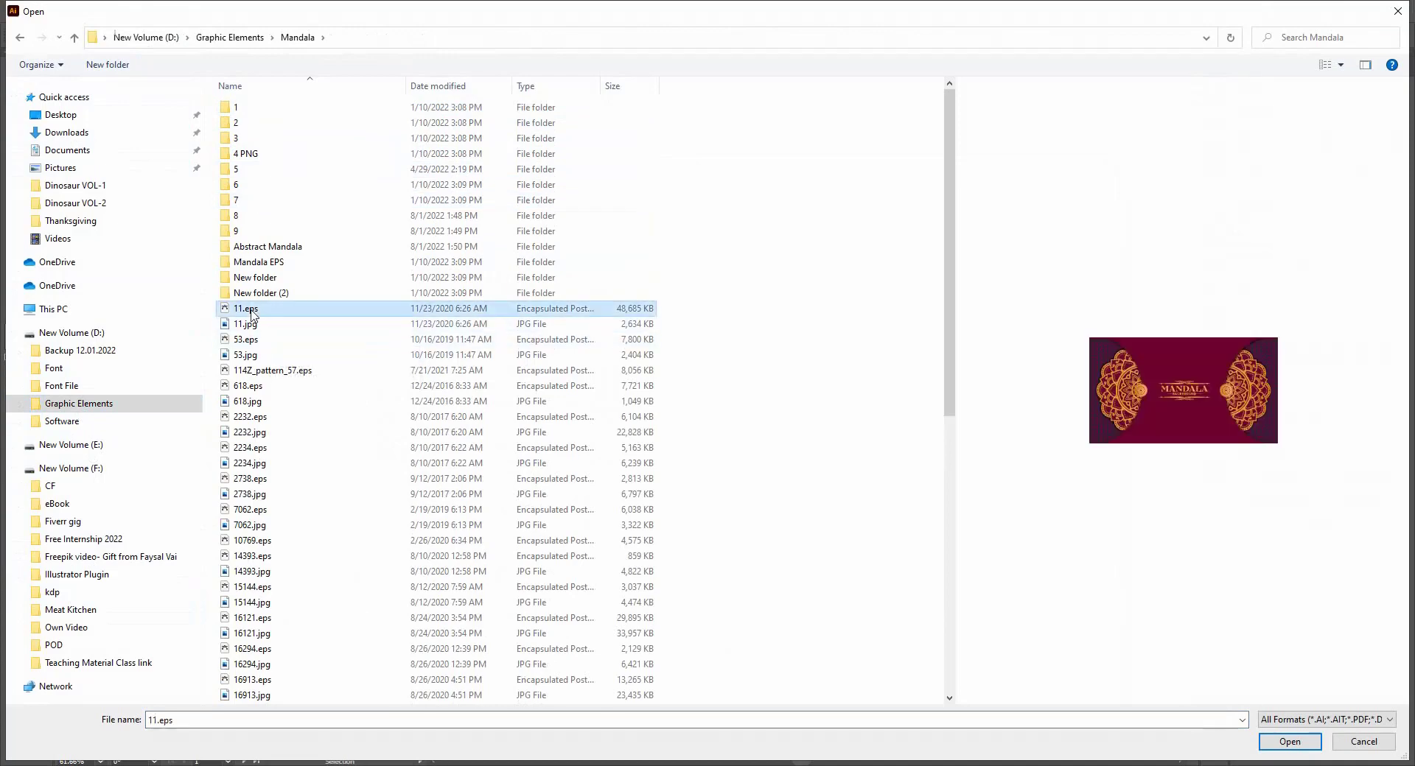
Show the Mandala folder as thumbnails and open download (30).png from its subfolder 2.
{"action": "left_click", "coordinate": [1341, 65]}
{"action": "left_click", "coordinate": [1279, 42]}
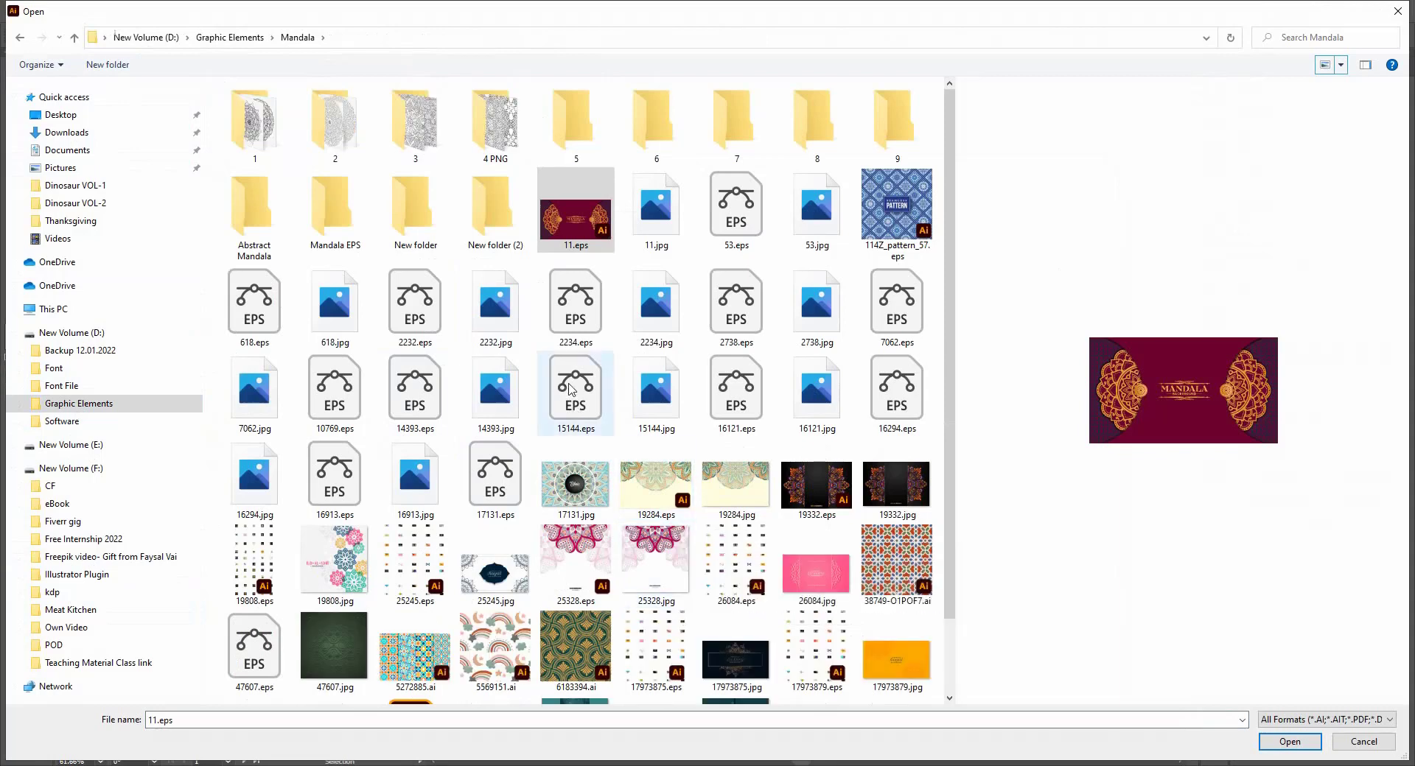
{"action": "double_click", "coordinate": [335, 122]}
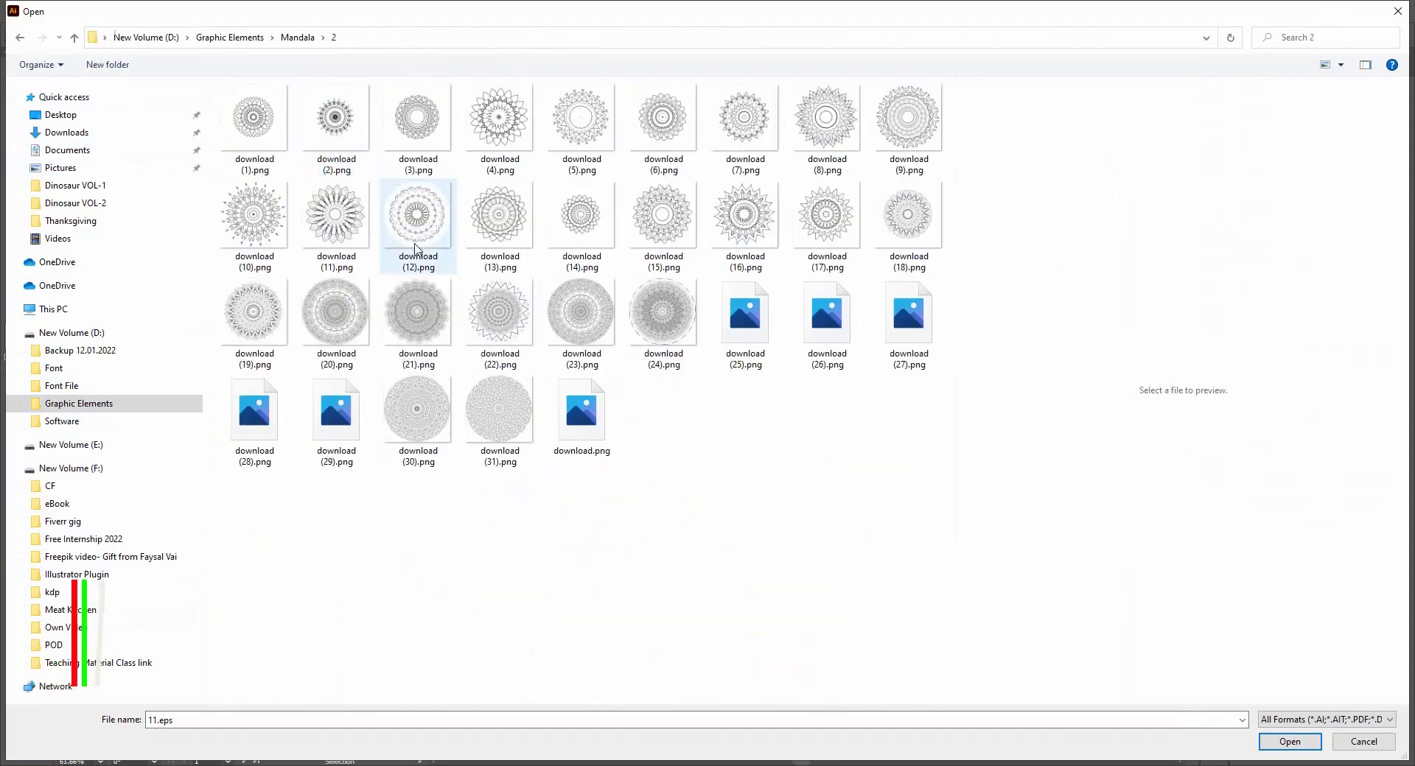
{"action": "left_click", "coordinate": [436, 442]}
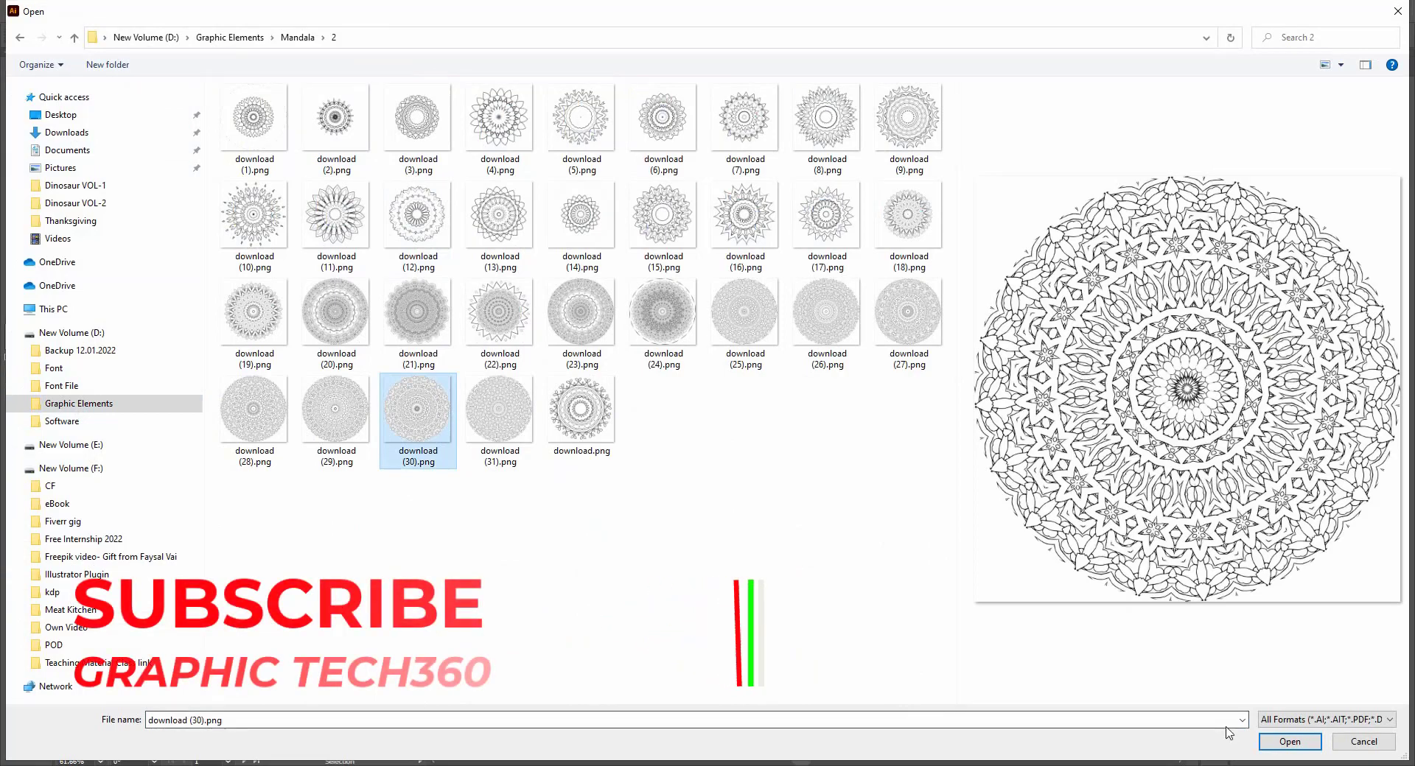
{"action": "left_click", "coordinate": [1289, 741]}
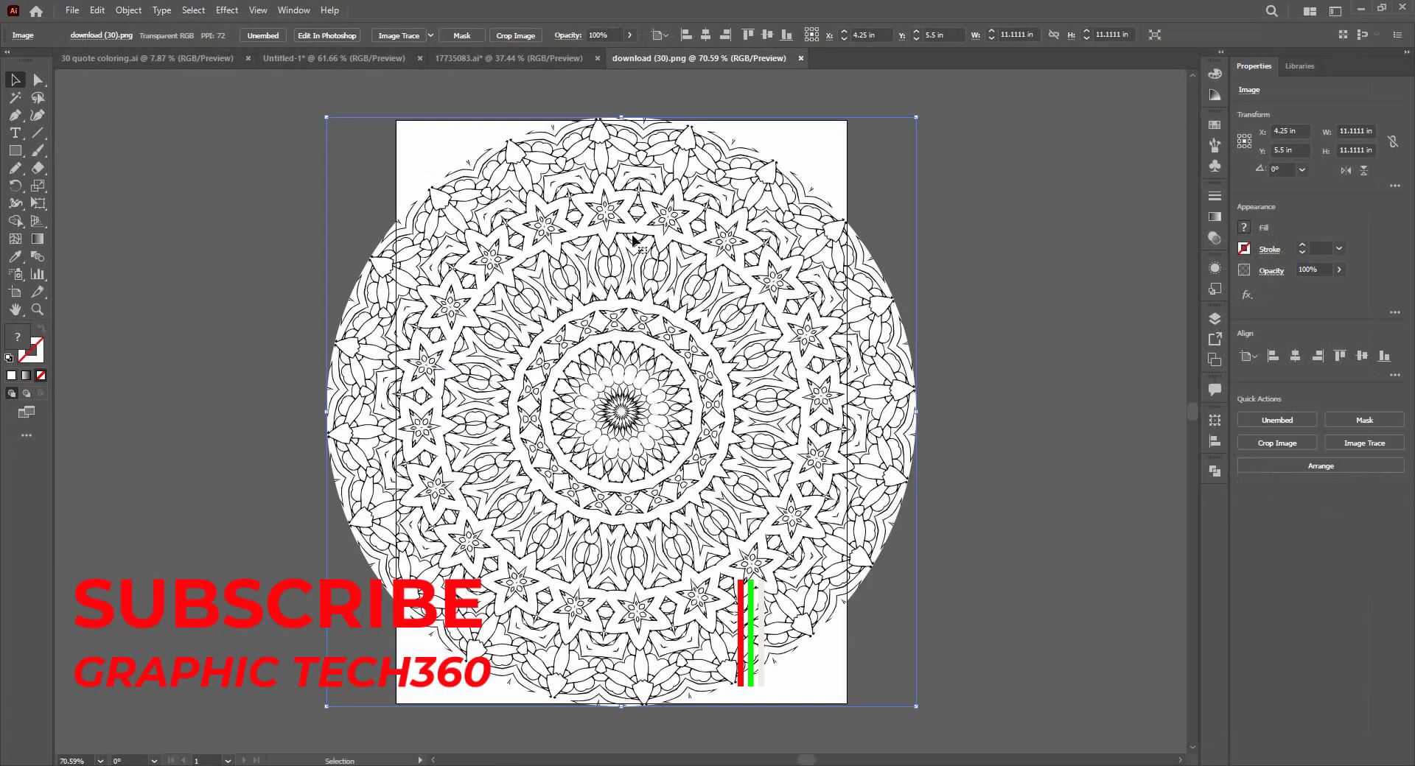
Transfer the mandala image into the quote document and center it horizontally and vertically on the first artboard.
{"action": "left_click_drag", "start_coordinate": [579, 184], "coordinate": [507, 124]}
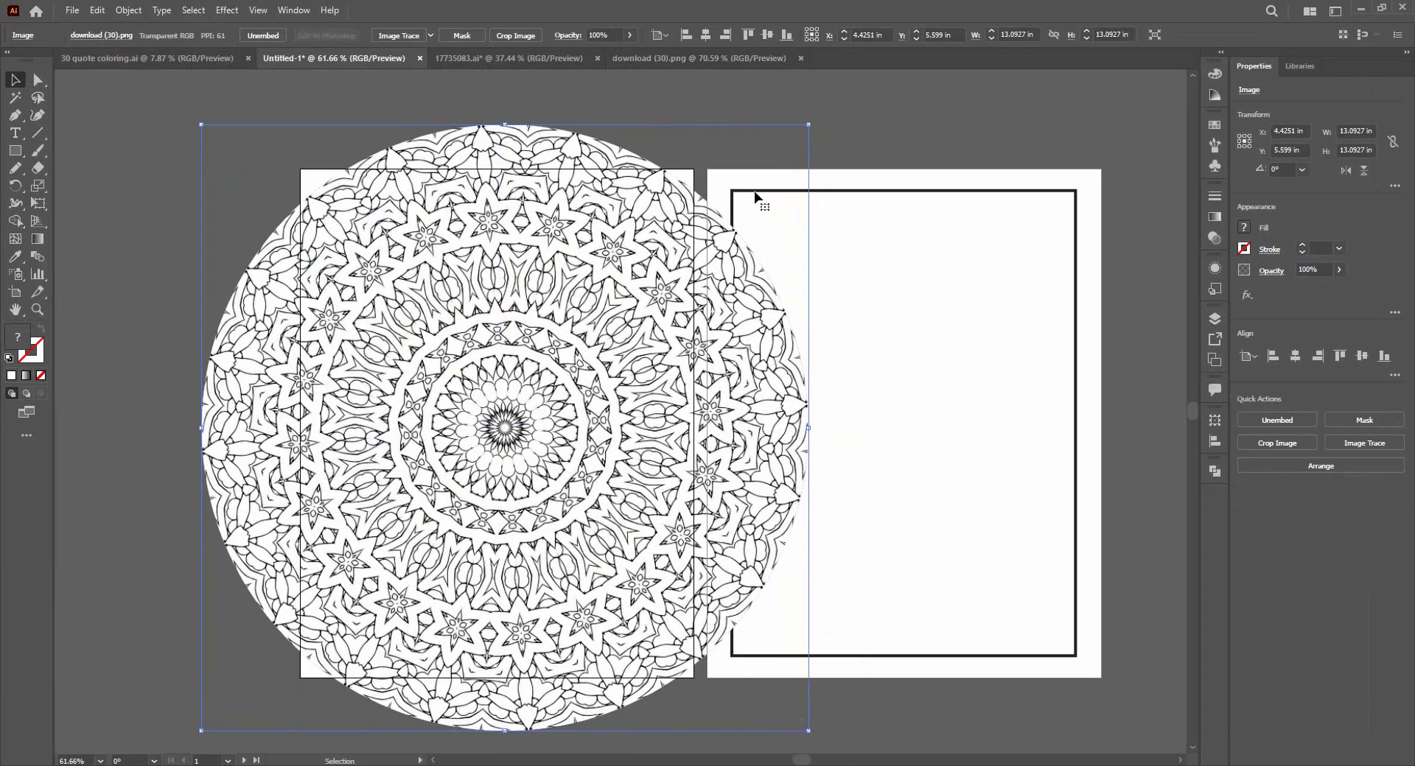
{"action": "left_click_drag", "start_coordinate": [501, 448], "coordinate": [488, 453]}
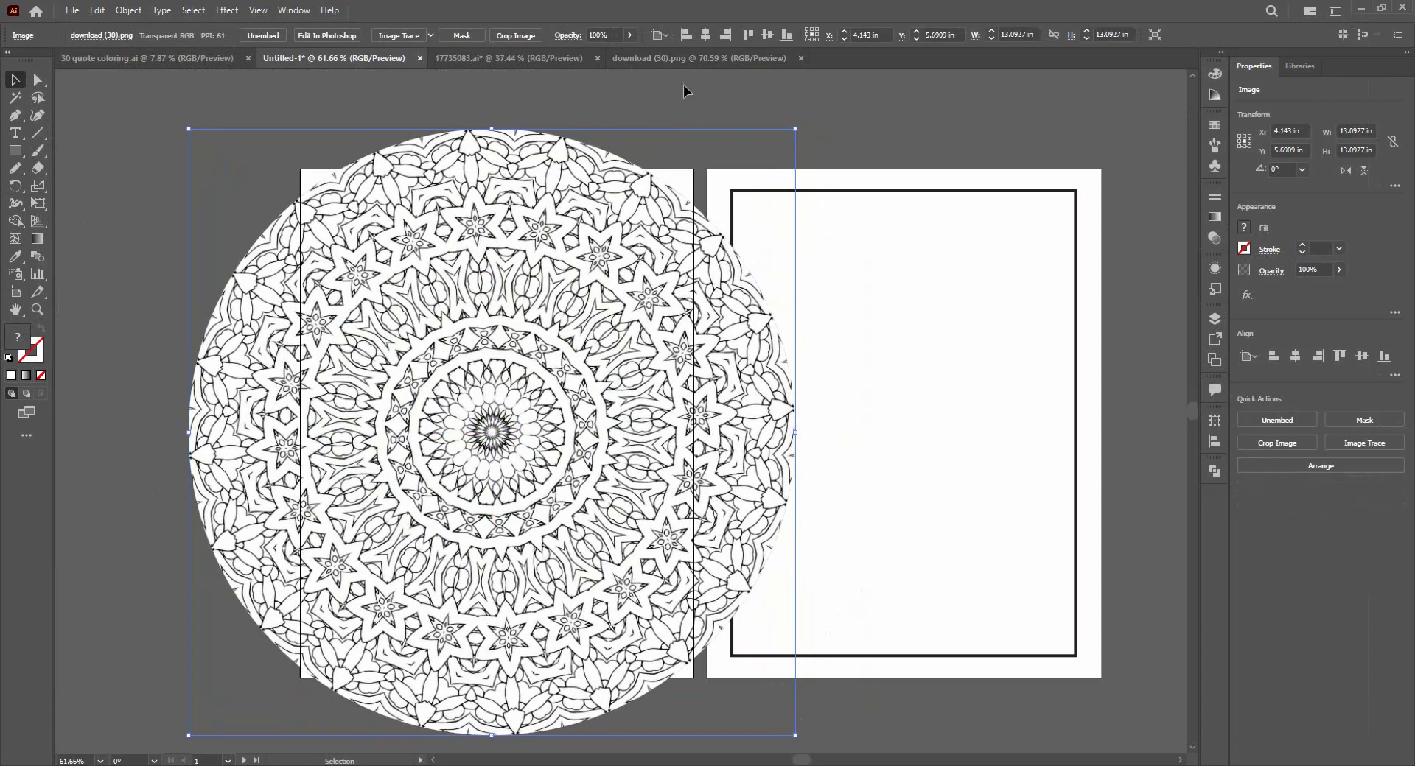
{"action": "left_click", "coordinate": [706, 36]}
{"action": "left_click", "coordinate": [767, 35]}
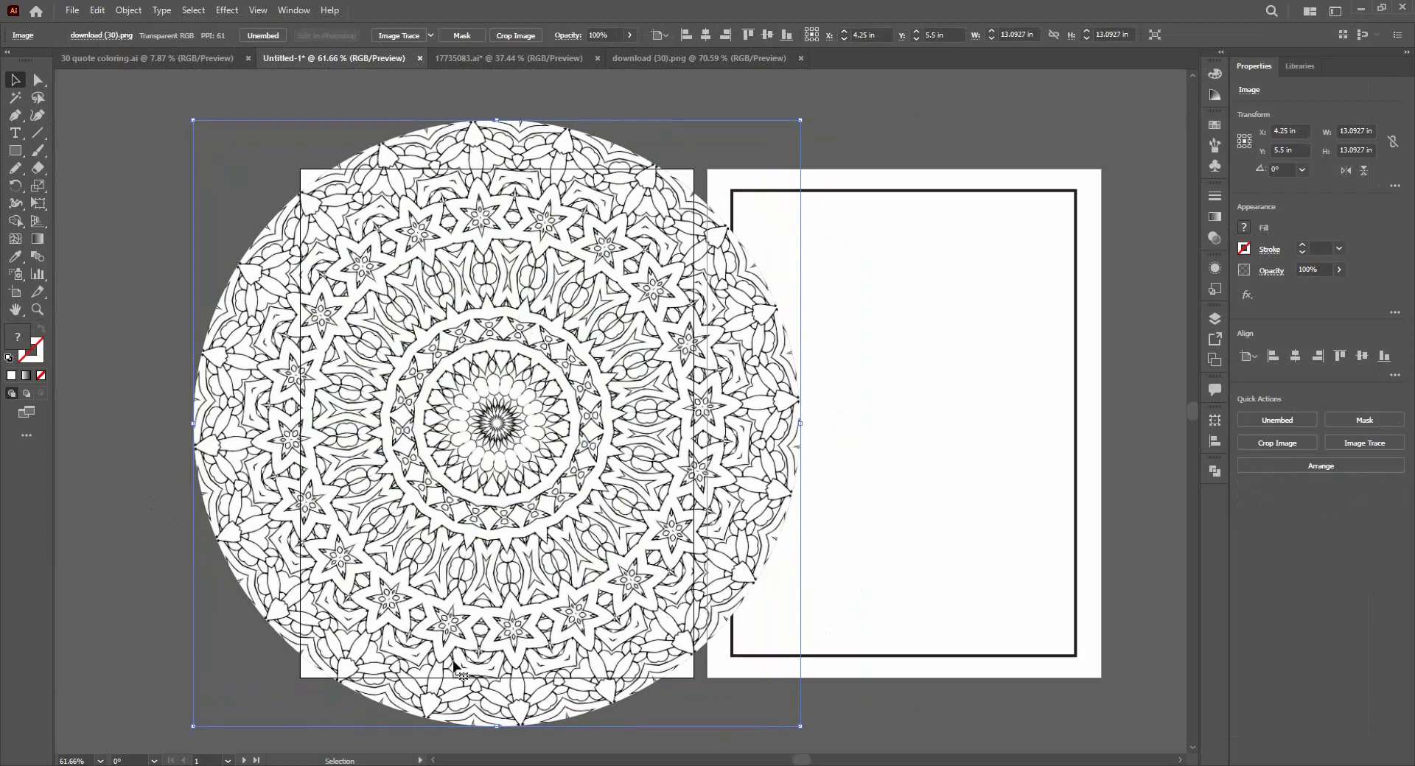
Scale the mandala proportionally about its center to about 14.17 in wide so it covers the quote page.
{"action": "left_click_drag", "start_coordinate": [801, 424], "coordinate": [912, 424]}
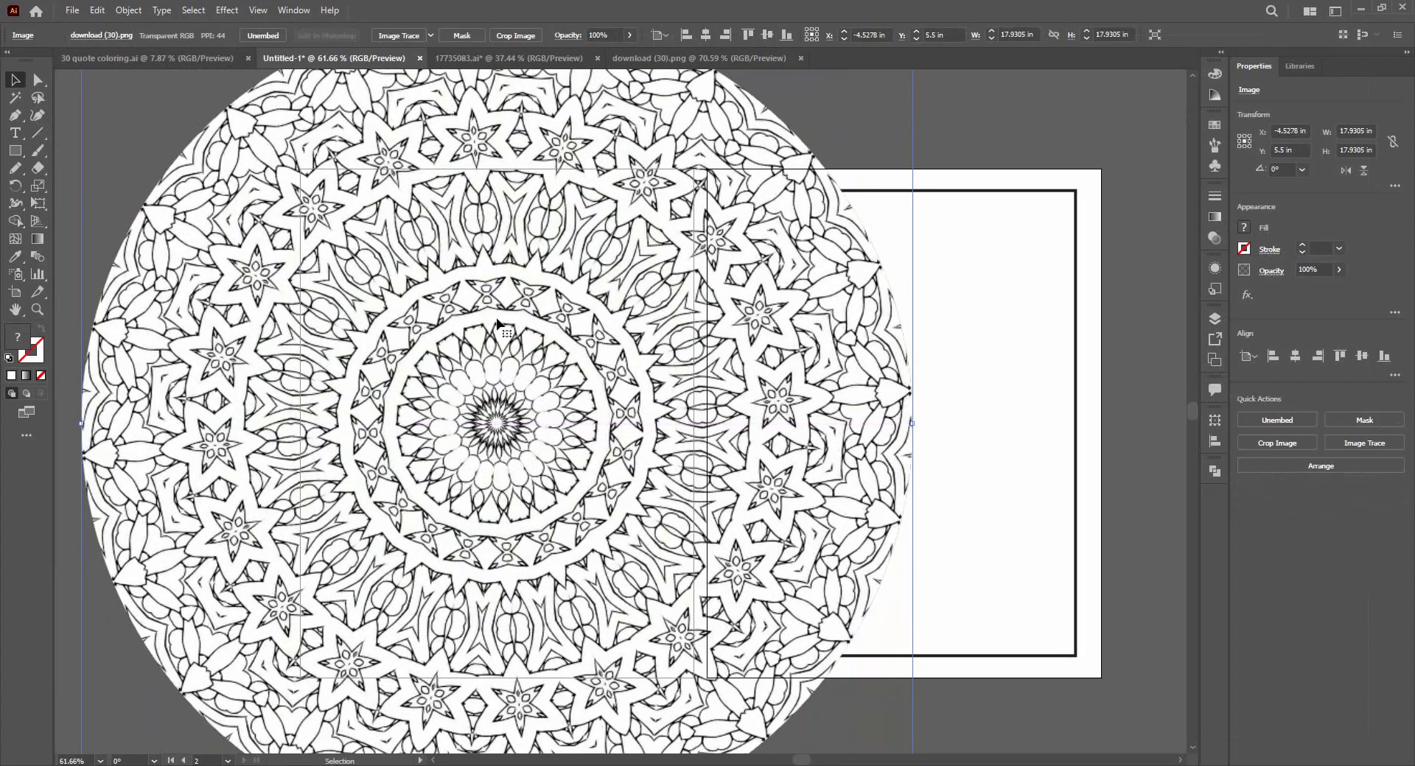
{"action": "mouse_move", "coordinate": [402, 342]}
{"action": "left_mouse_down"}
{"action": "mouse_move", "coordinate": [672, 395]}
{"action": "mouse_move", "coordinate": [422, 359]}
{"action": "left_mouse_up"}
{"action": "left_click_drag", "start_coordinate": [951, 430], "coordinate": [860, 437]}
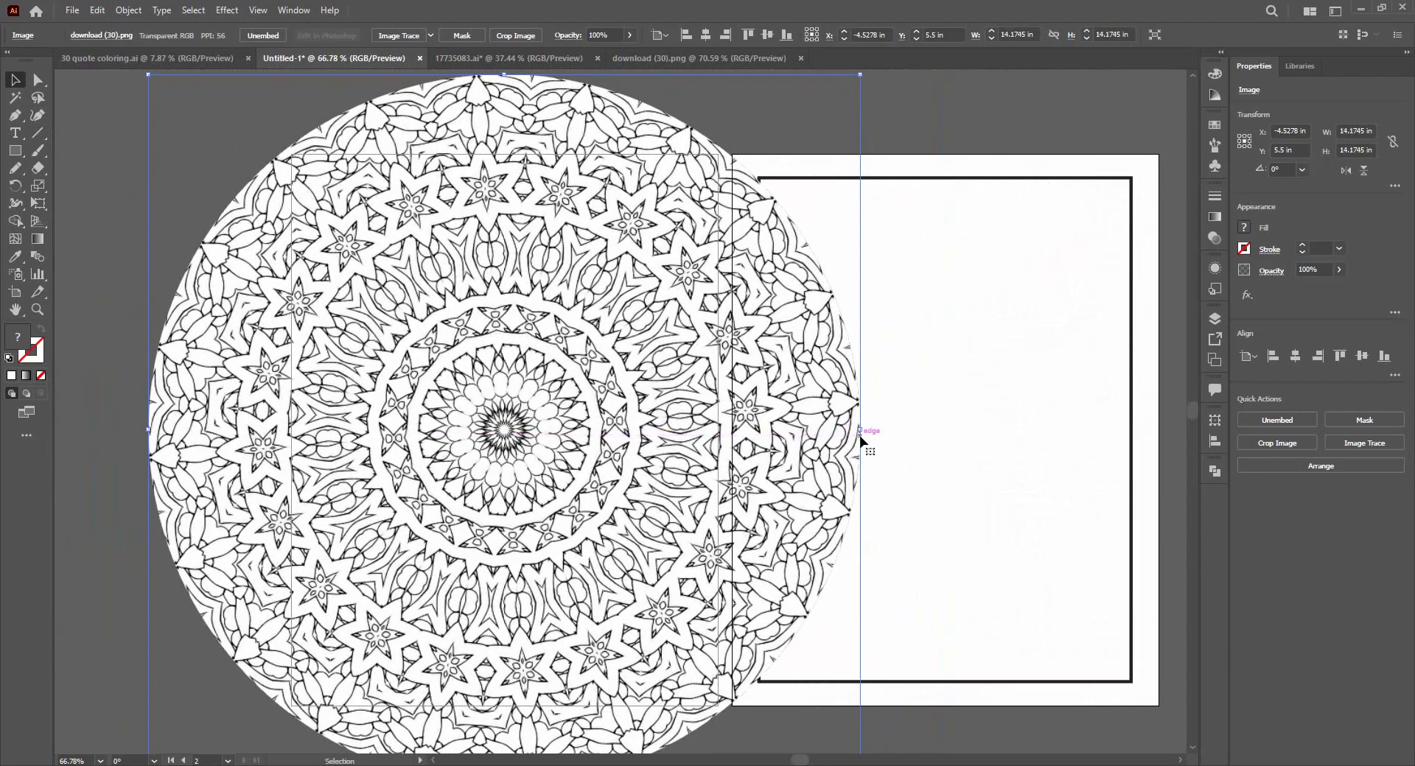
Send the mandala to the back, behind the quote, ornaments and page frame.
{"action": "right_click", "coordinate": [411, 393]}
{"action": "mouse_move", "coordinate": [452, 538]}
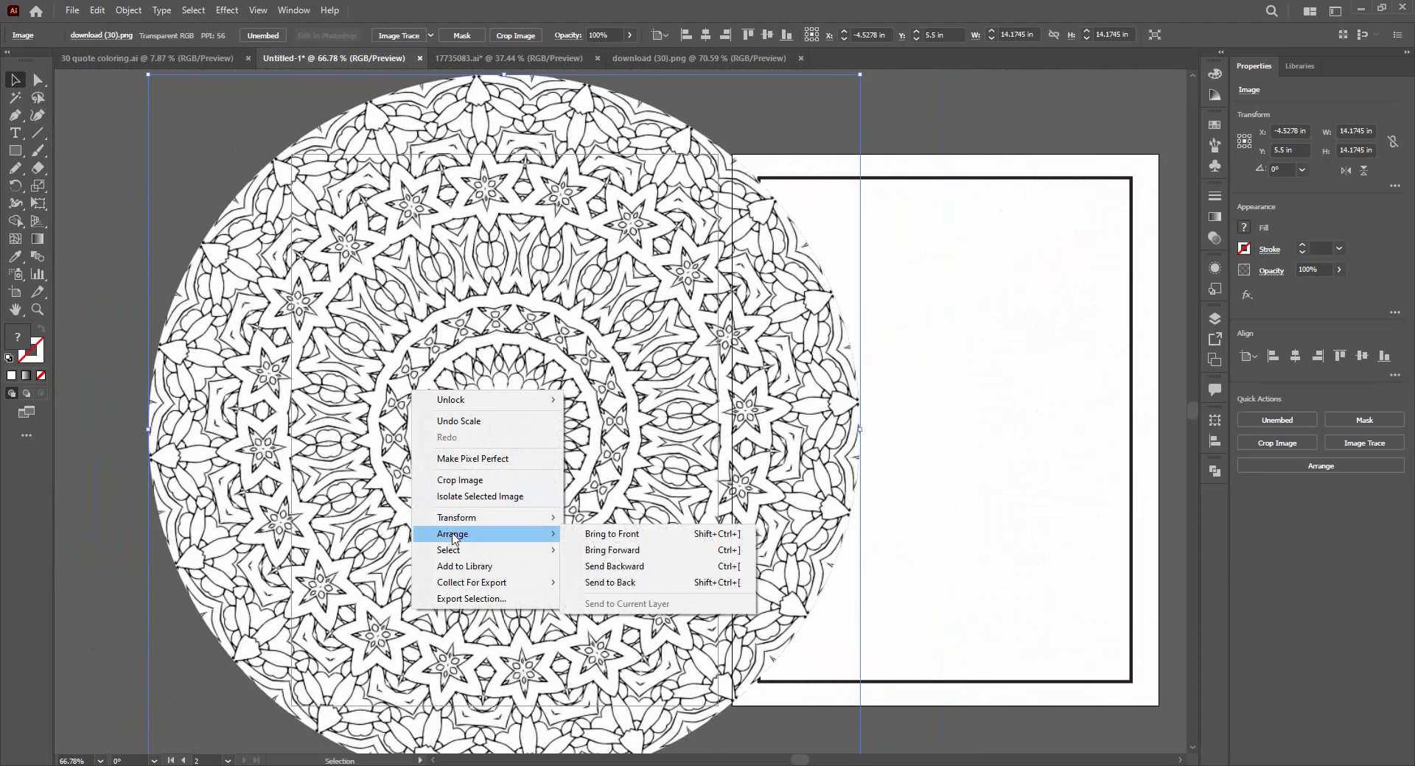
{"action": "left_click", "coordinate": [611, 582]}
{"action": "left_click", "coordinate": [986, 392]}
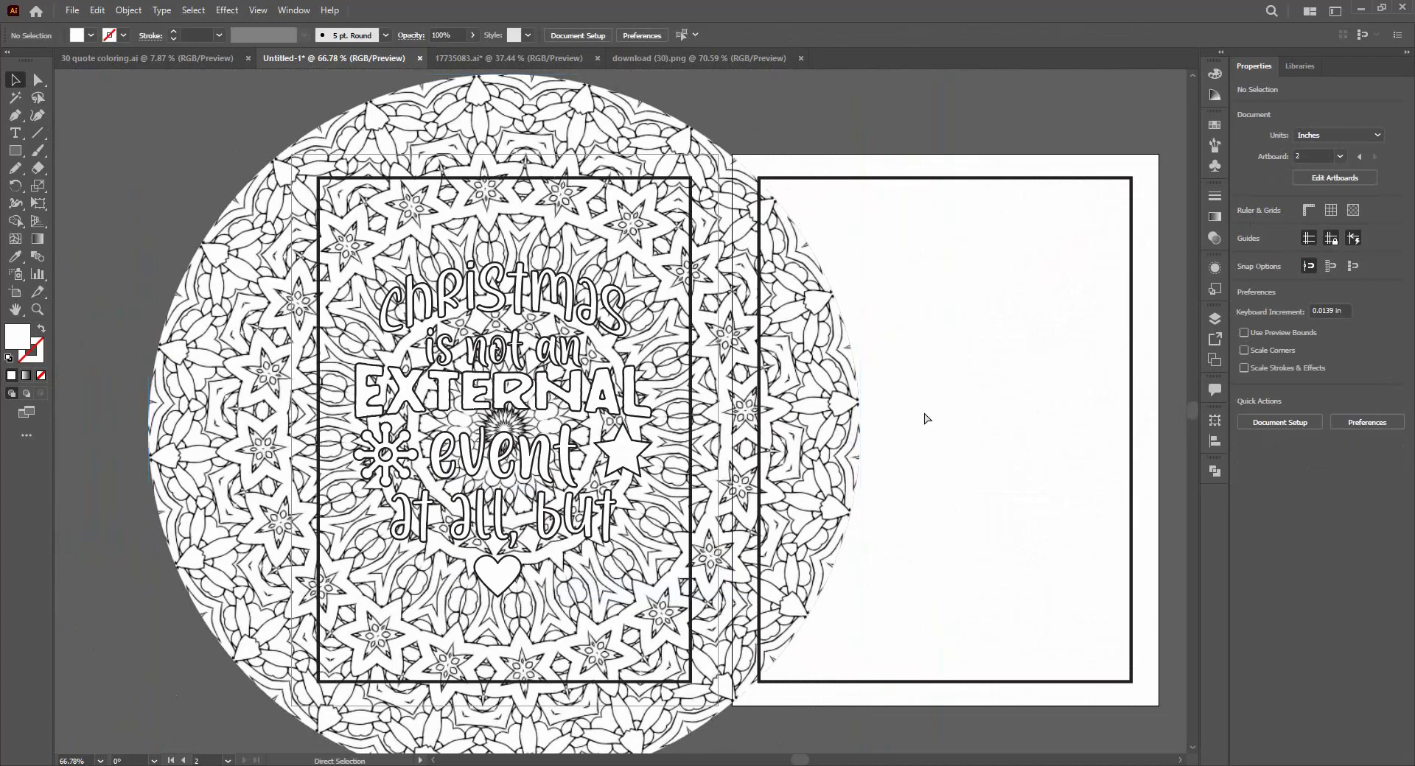
{"action": "left_click", "coordinate": [817, 161]}
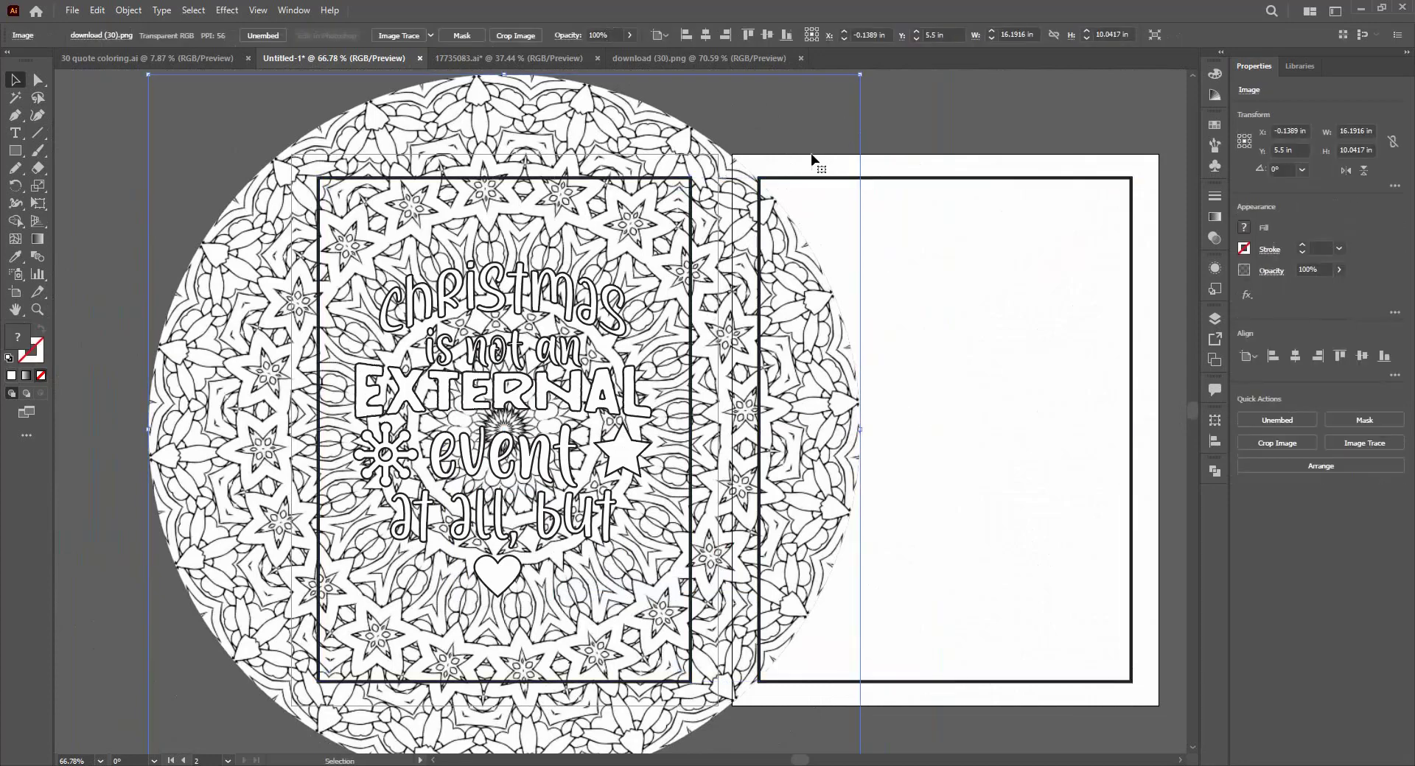
Duplicate the first page's frame rectangle in place and fill the copy with yellow.
{"action": "left_click", "coordinate": [682, 184]}
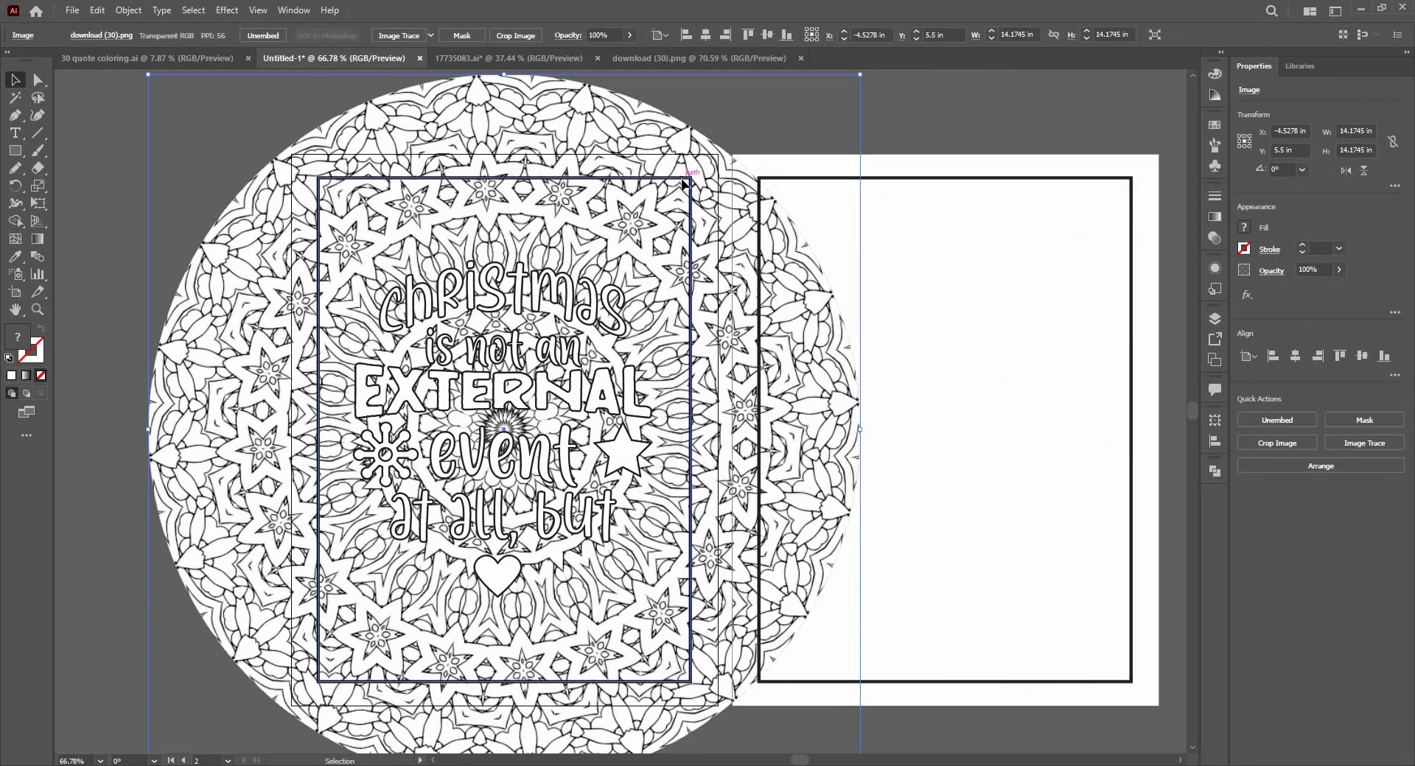
{"action": "key", "text": "a"}
{"action": "key", "text": "v"}
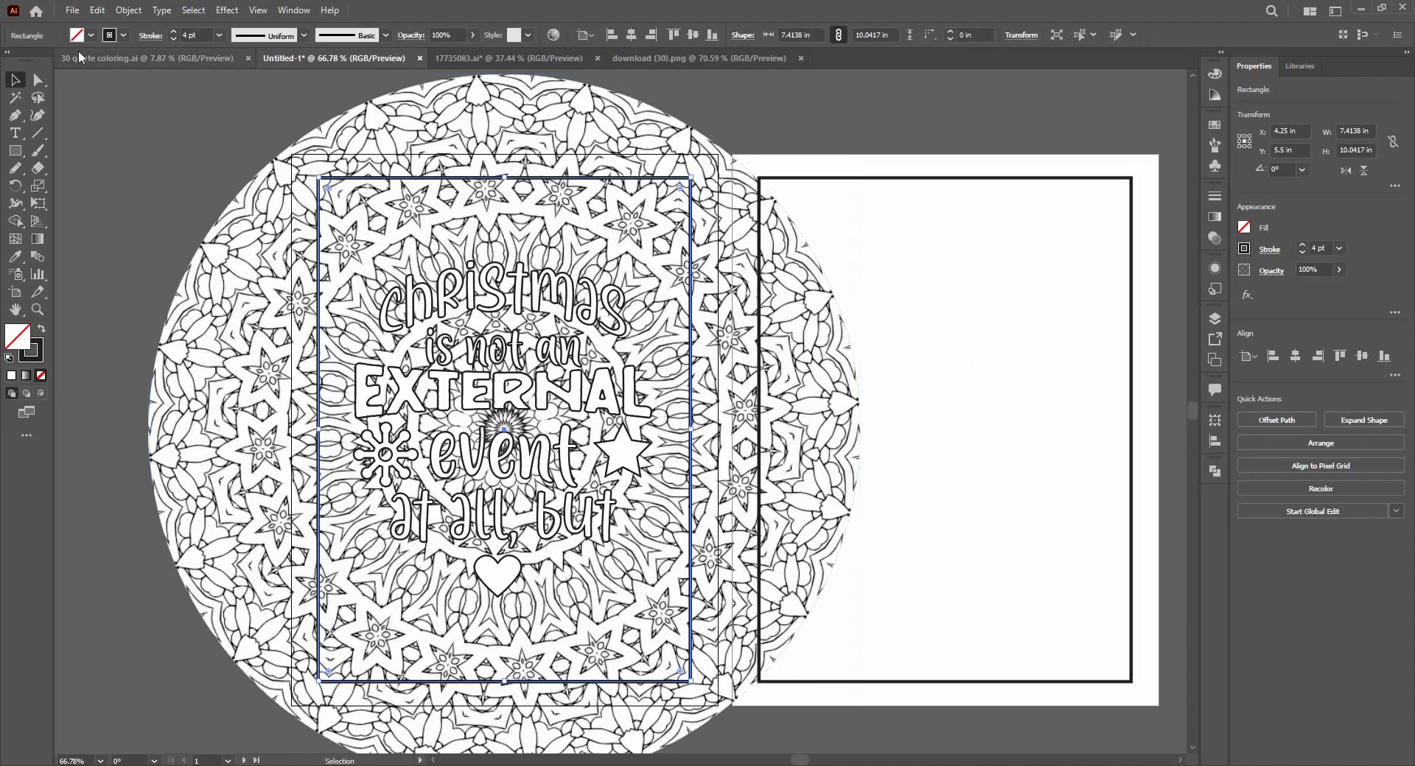
{"action": "left_click", "coordinate": [90, 35]}
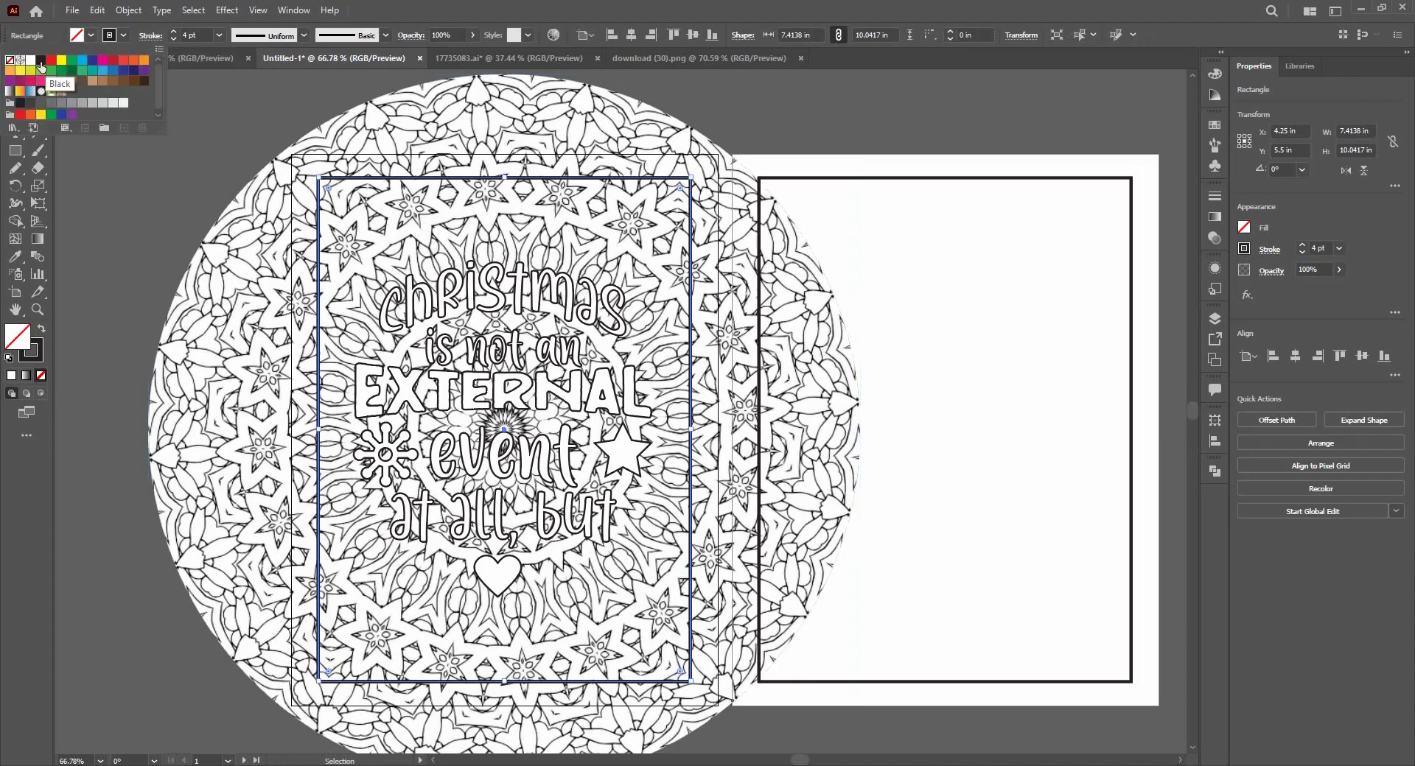
{"action": "left_click", "coordinate": [62, 61]}
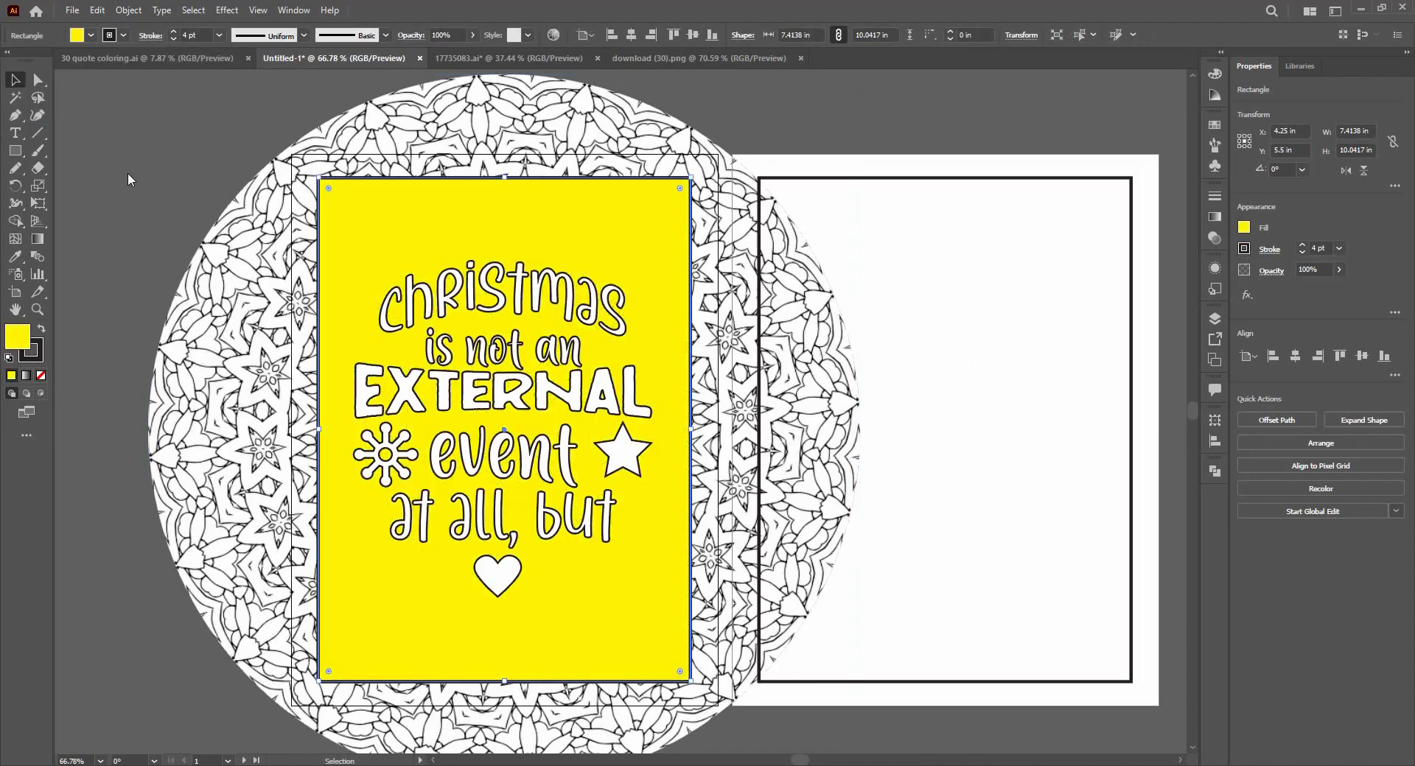
{"action": "left_click", "coordinate": [165, 143]}
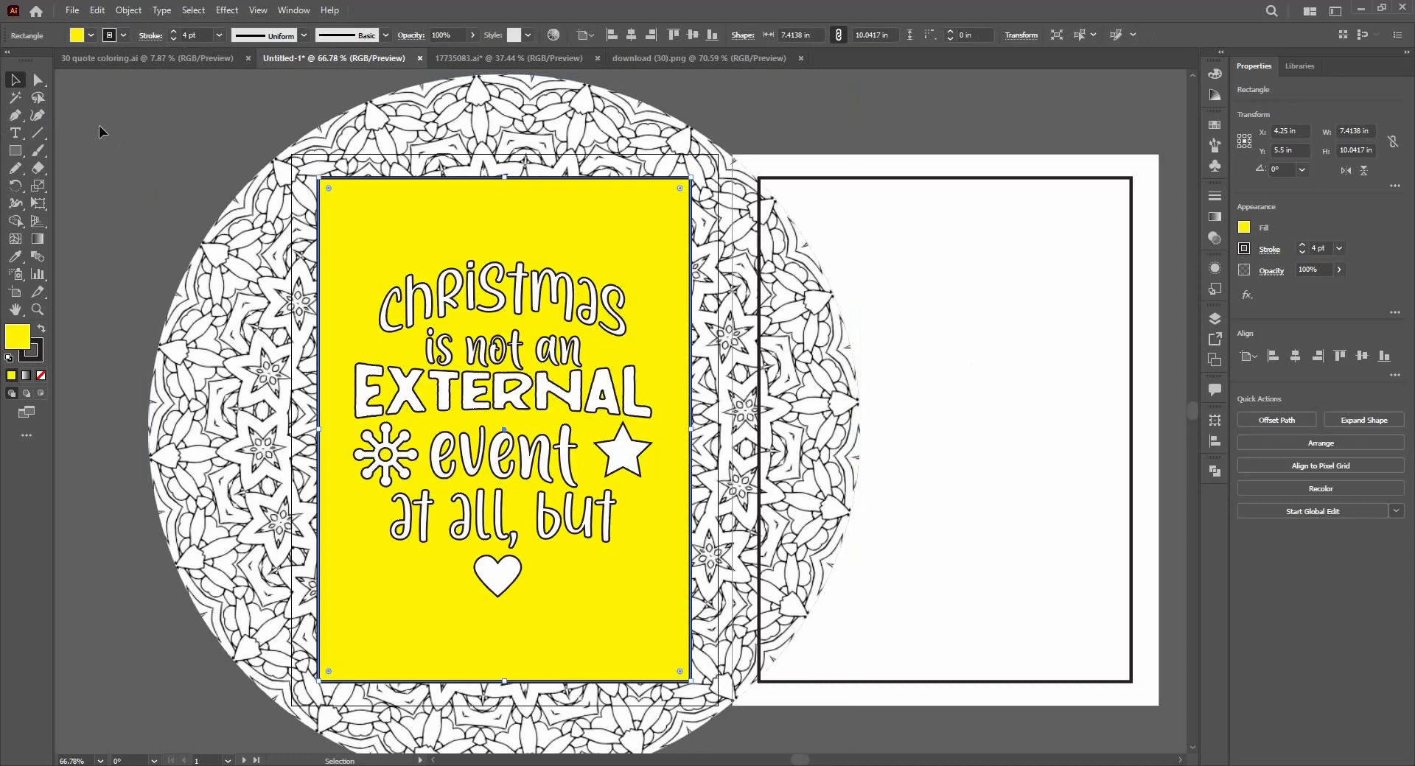
Remove the stroke from the yellow rectangle.
{"action": "left_click", "coordinate": [383, 213]}
{"action": "left_click", "coordinate": [77, 35]}
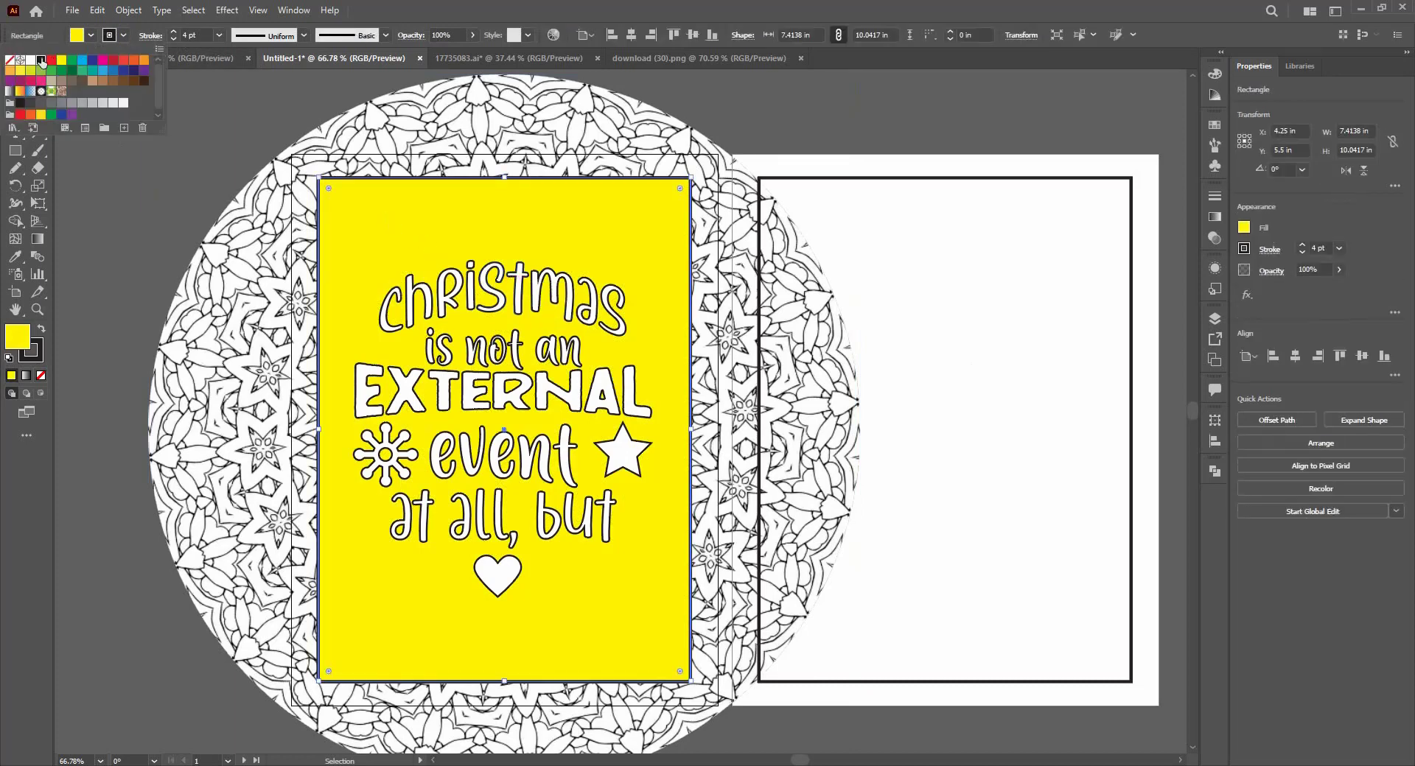
{"action": "left_click", "coordinate": [10, 60]}
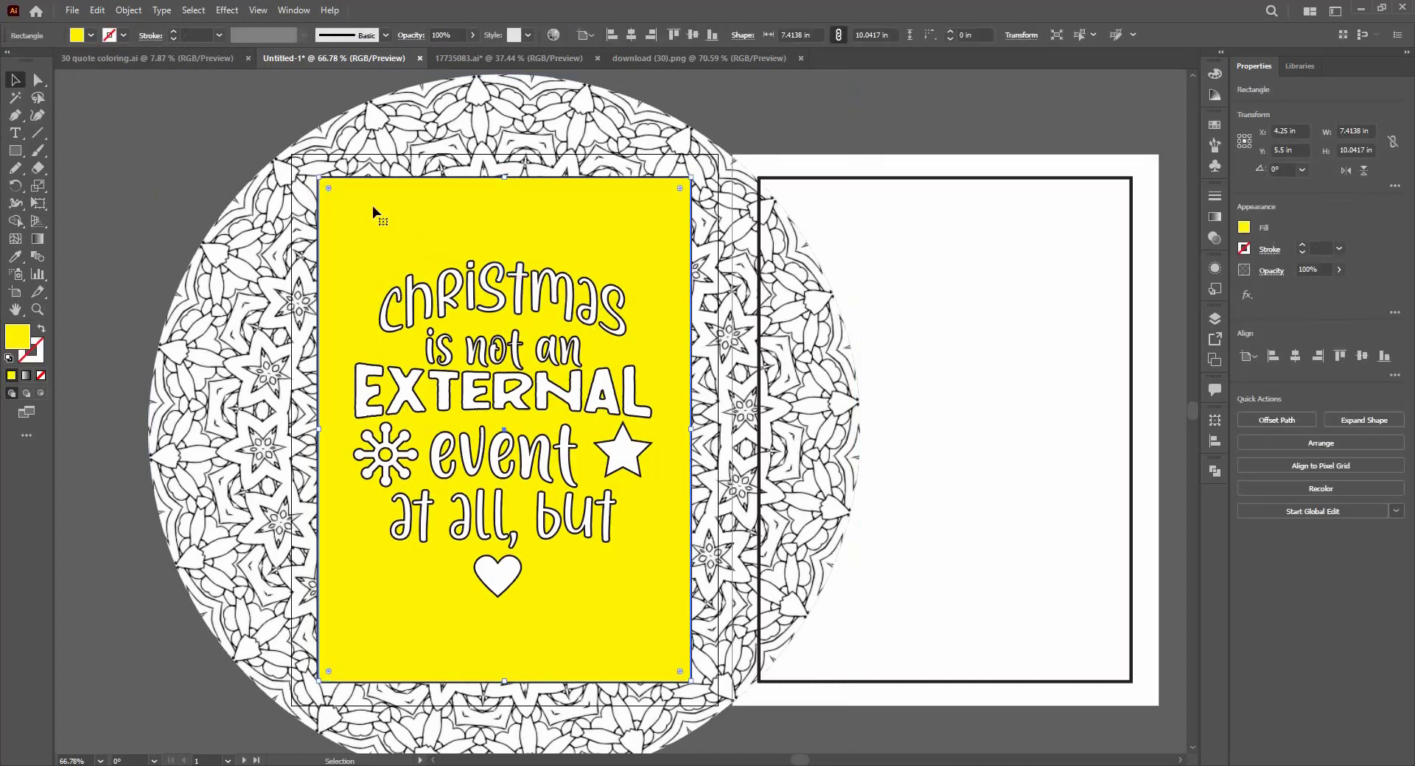
Clip the mandala image to the yellow rectangle with a clipping mask.
{"action": "left_click", "coordinate": [402, 130], "text": "shift"}
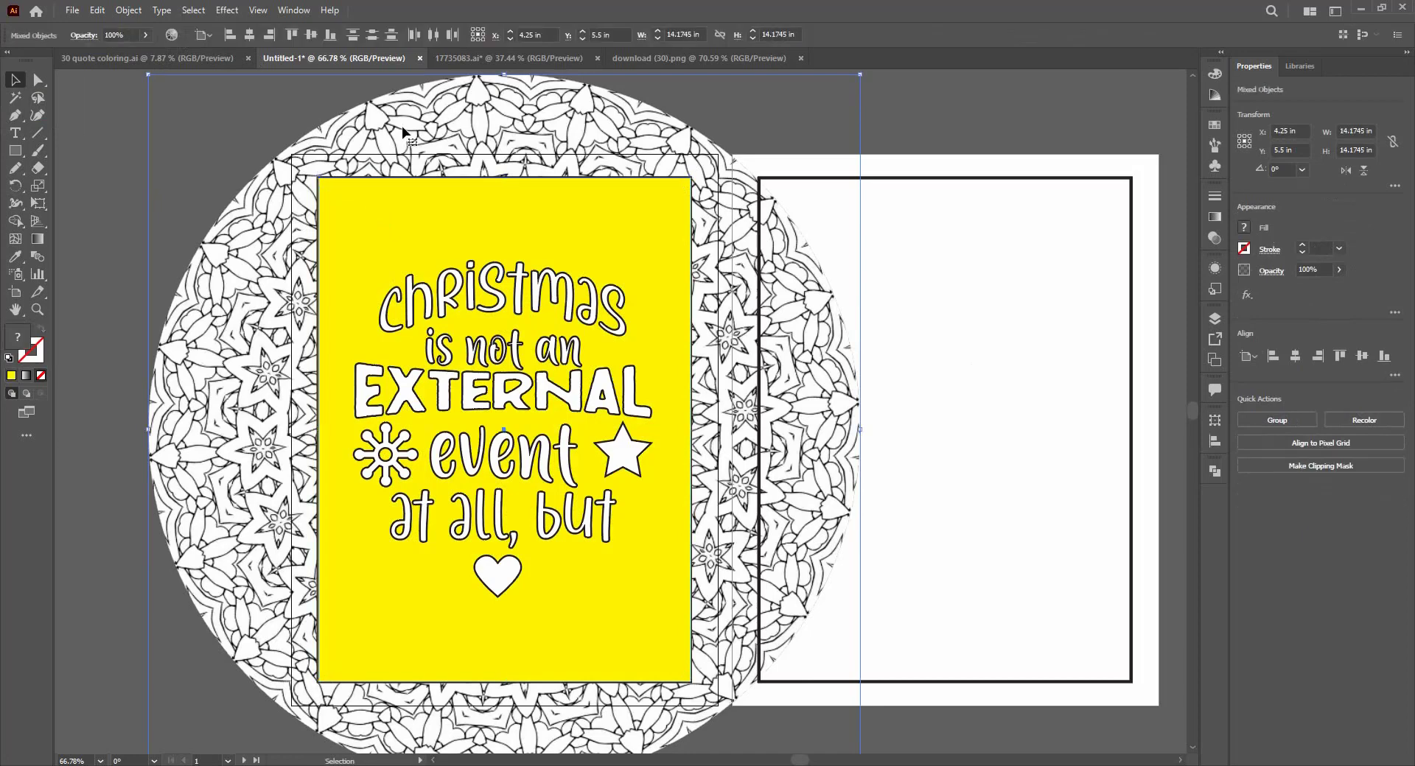
{"action": "right_click", "coordinate": [403, 129]}
{"action": "left_click", "coordinate": [464, 252]}
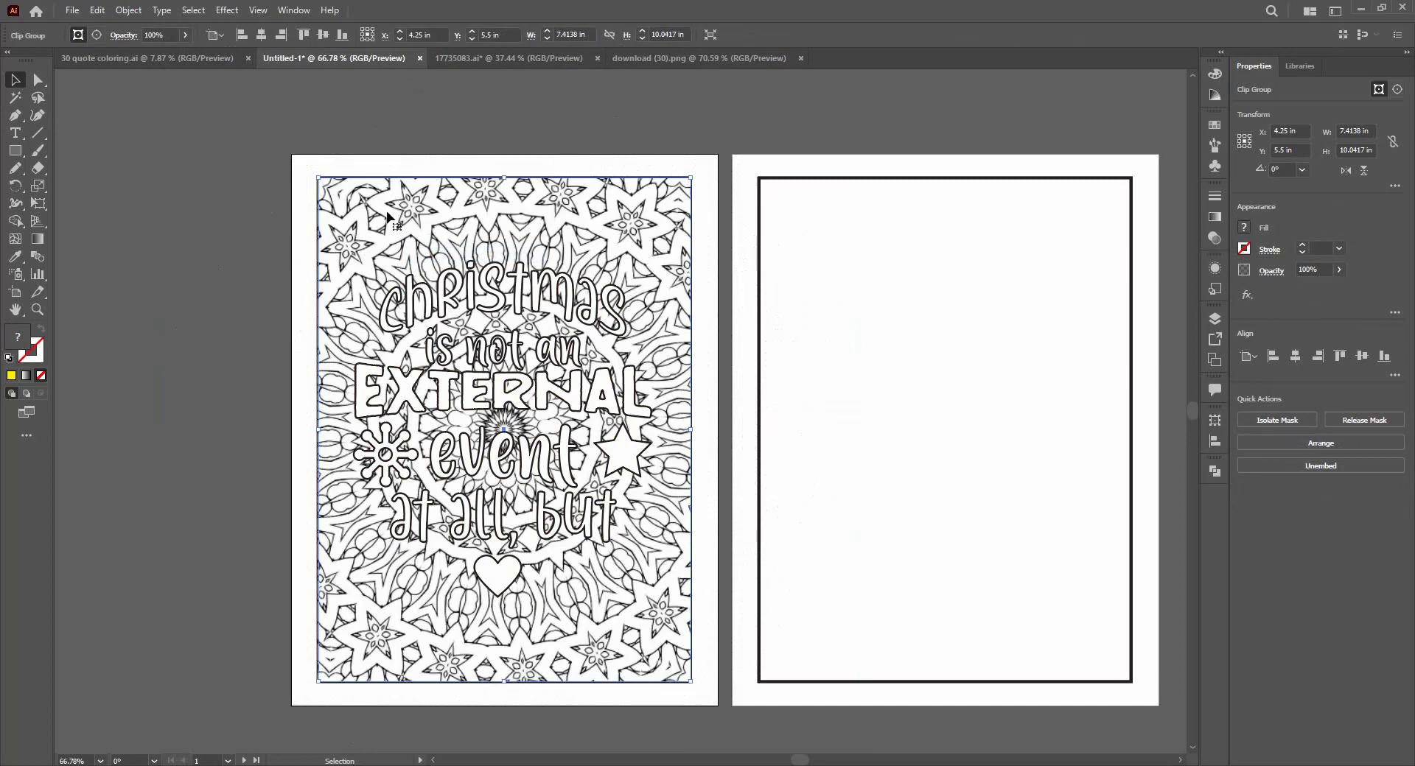
{"action": "left_click", "coordinate": [239, 204]}
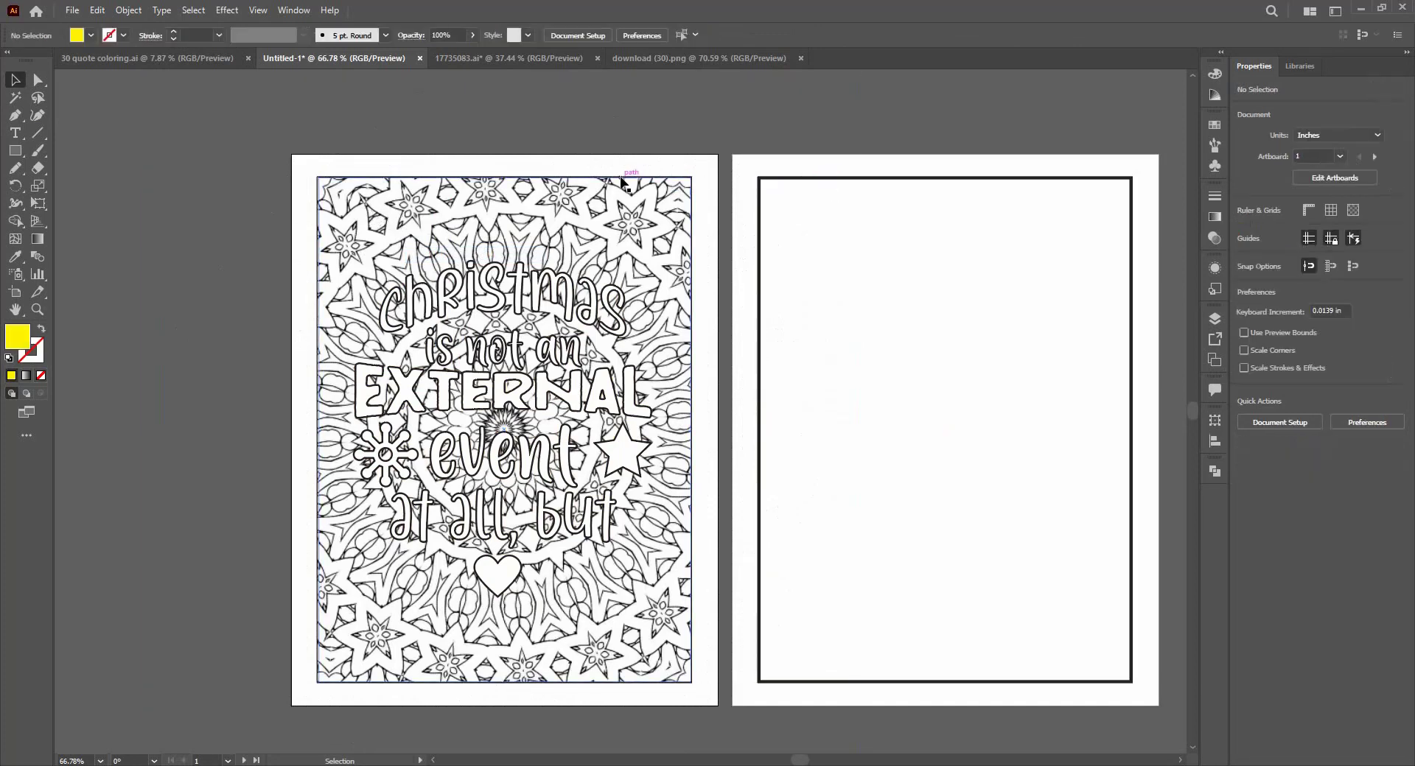
Send the clipped mandala to the back, behind the black page frame.
{"action": "right_click", "coordinate": [366, 214]}
{"action": "left_click", "coordinate": [366, 214]}
{"action": "right_click", "coordinate": [363, 209]}
{"action": "mouse_move", "coordinate": [402, 388]}
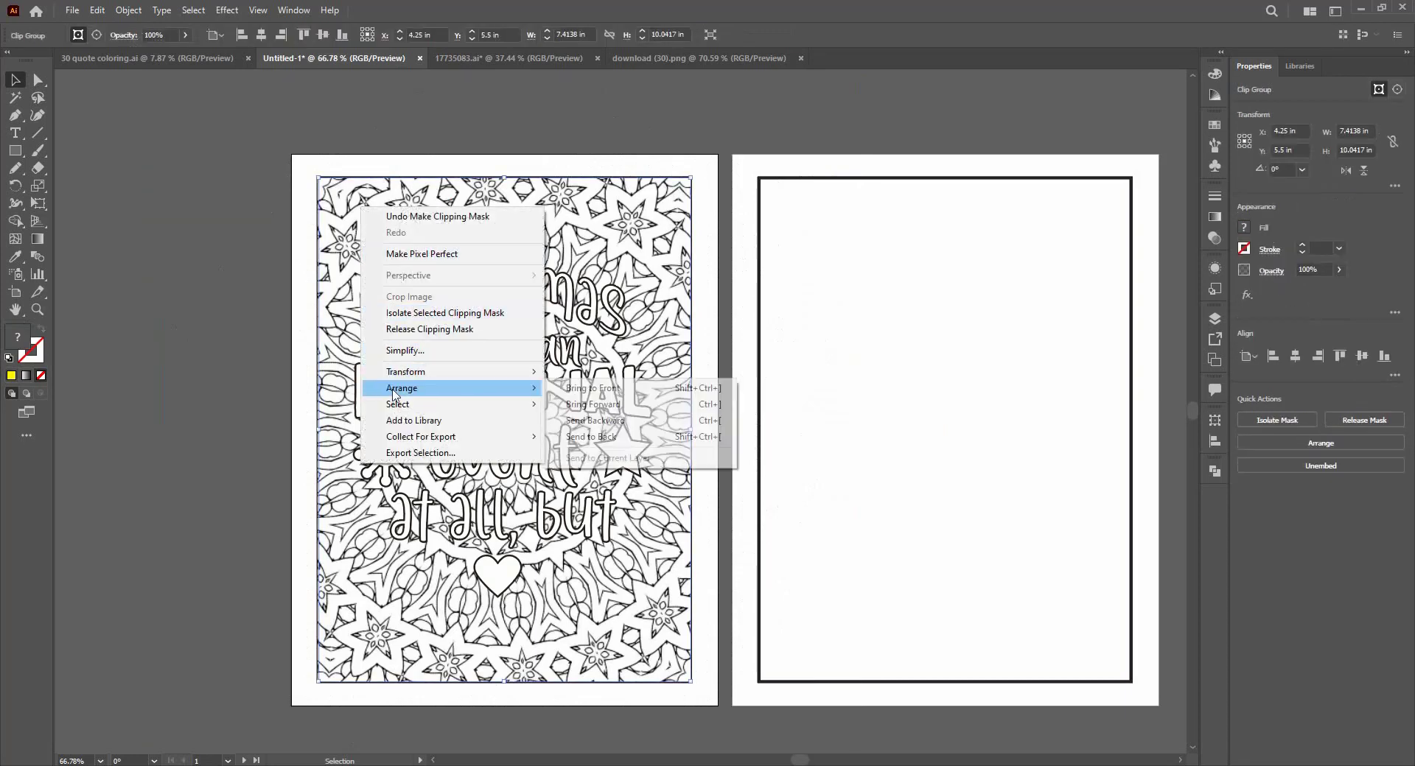
{"action": "left_click", "coordinate": [575, 439]}
{"action": "left_click", "coordinate": [190, 303]}
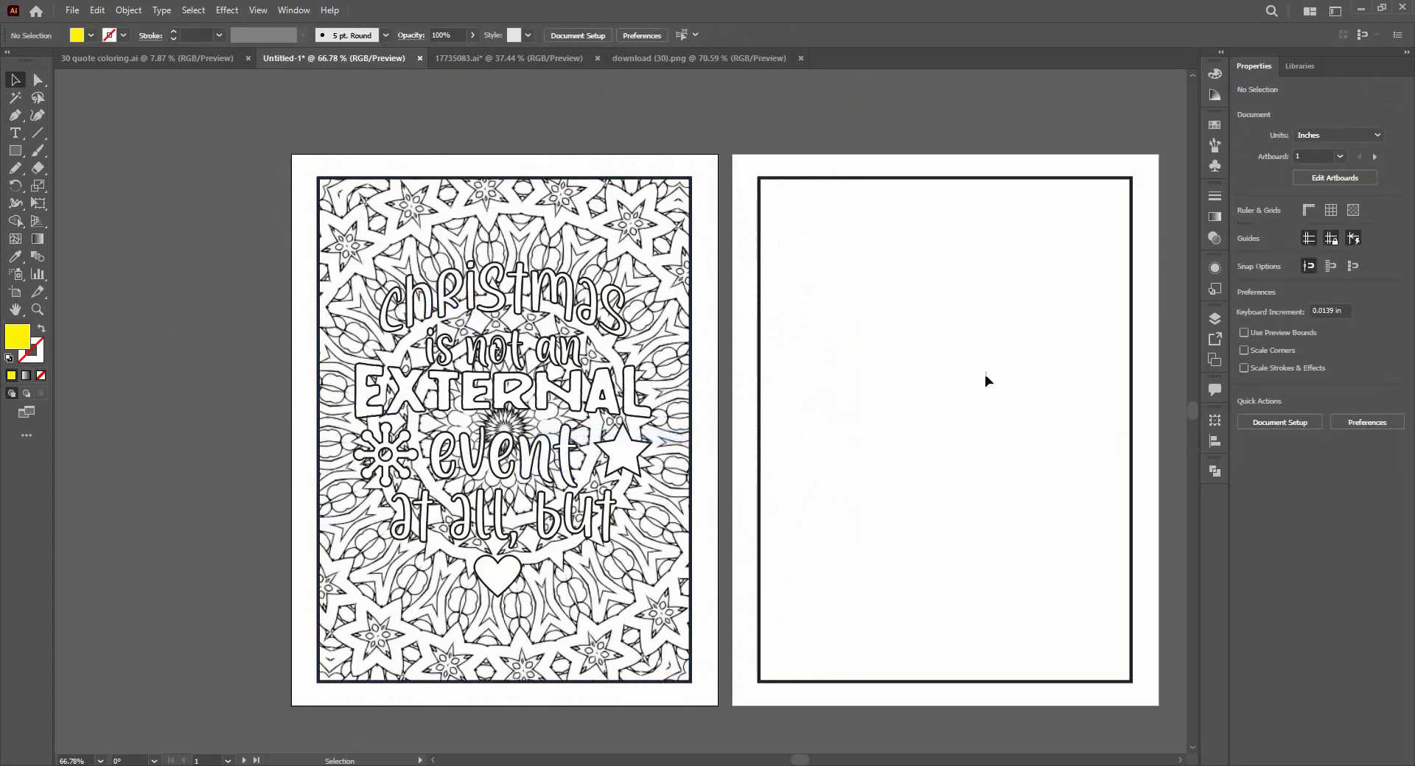
Offset the paths of the quote and ornament group by 0.125 in with round joins.
{"action": "left_click", "coordinate": [501, 398]}
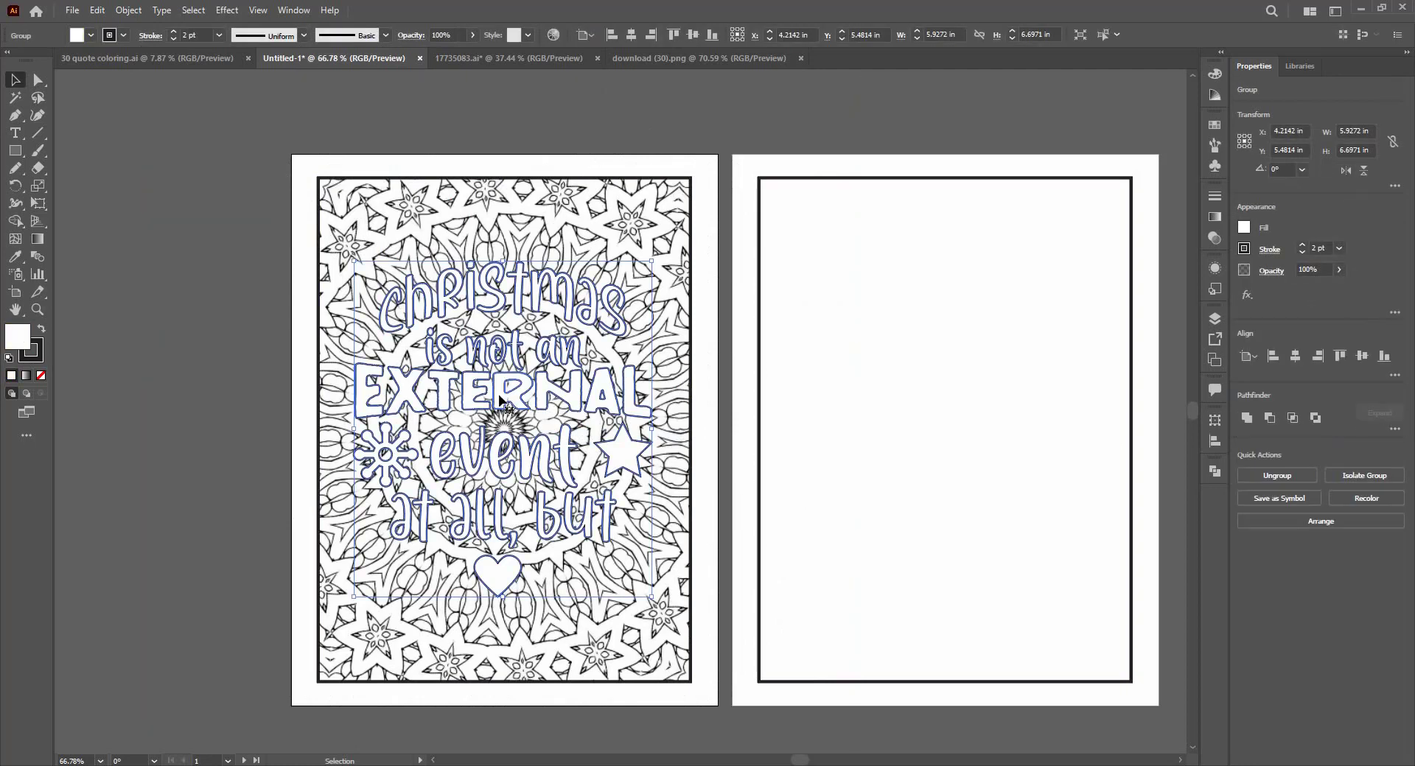
{"action": "left_click", "coordinate": [128, 9]}
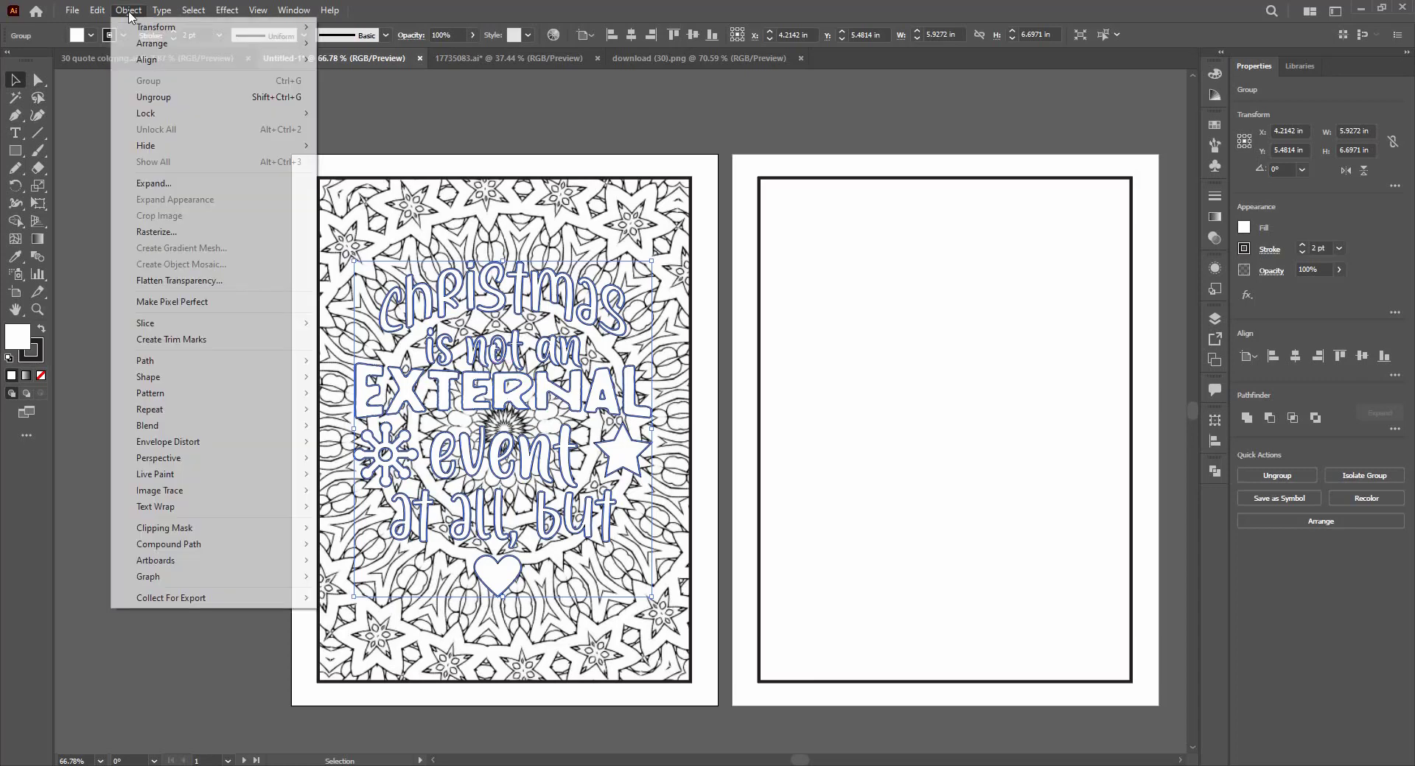
{"action": "mouse_move", "coordinate": [198, 361]}
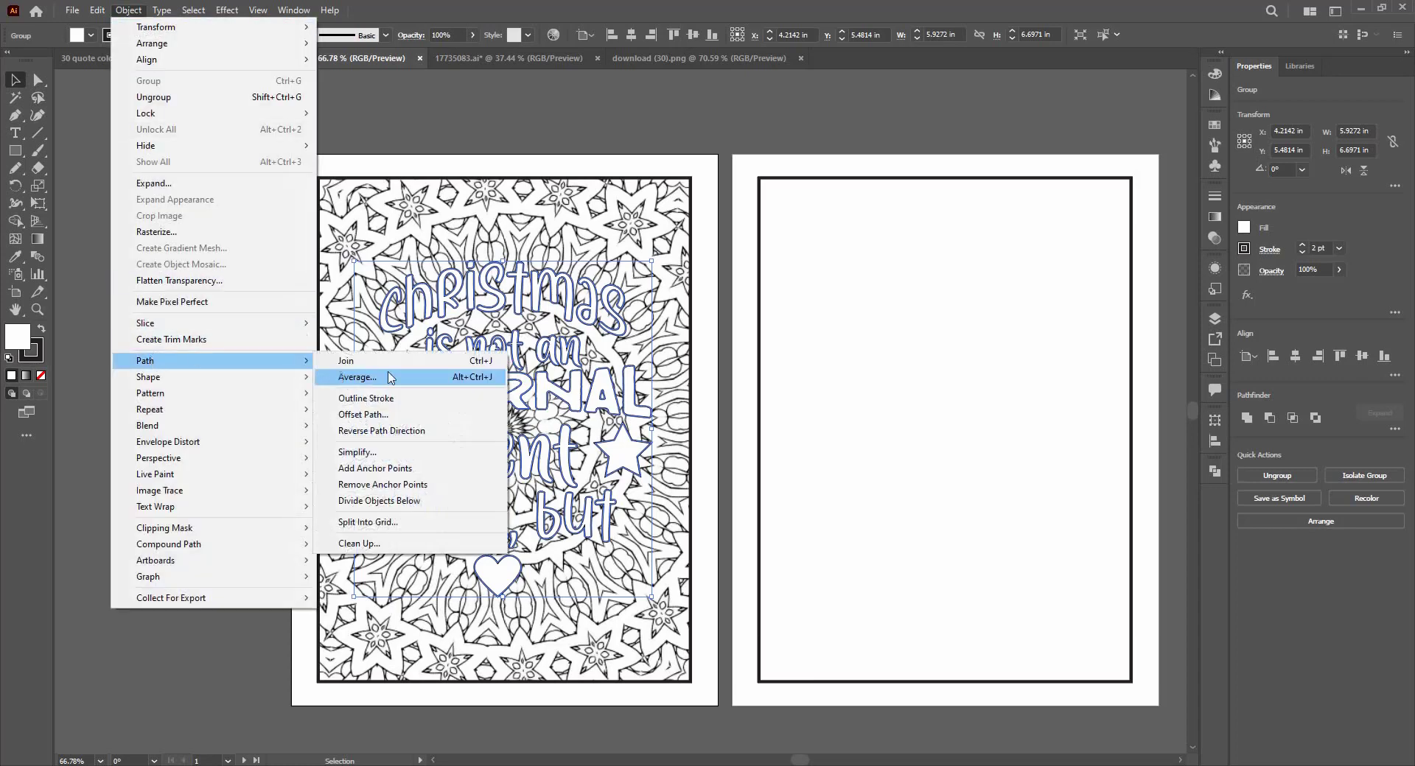
{"action": "left_click", "coordinate": [384, 415]}
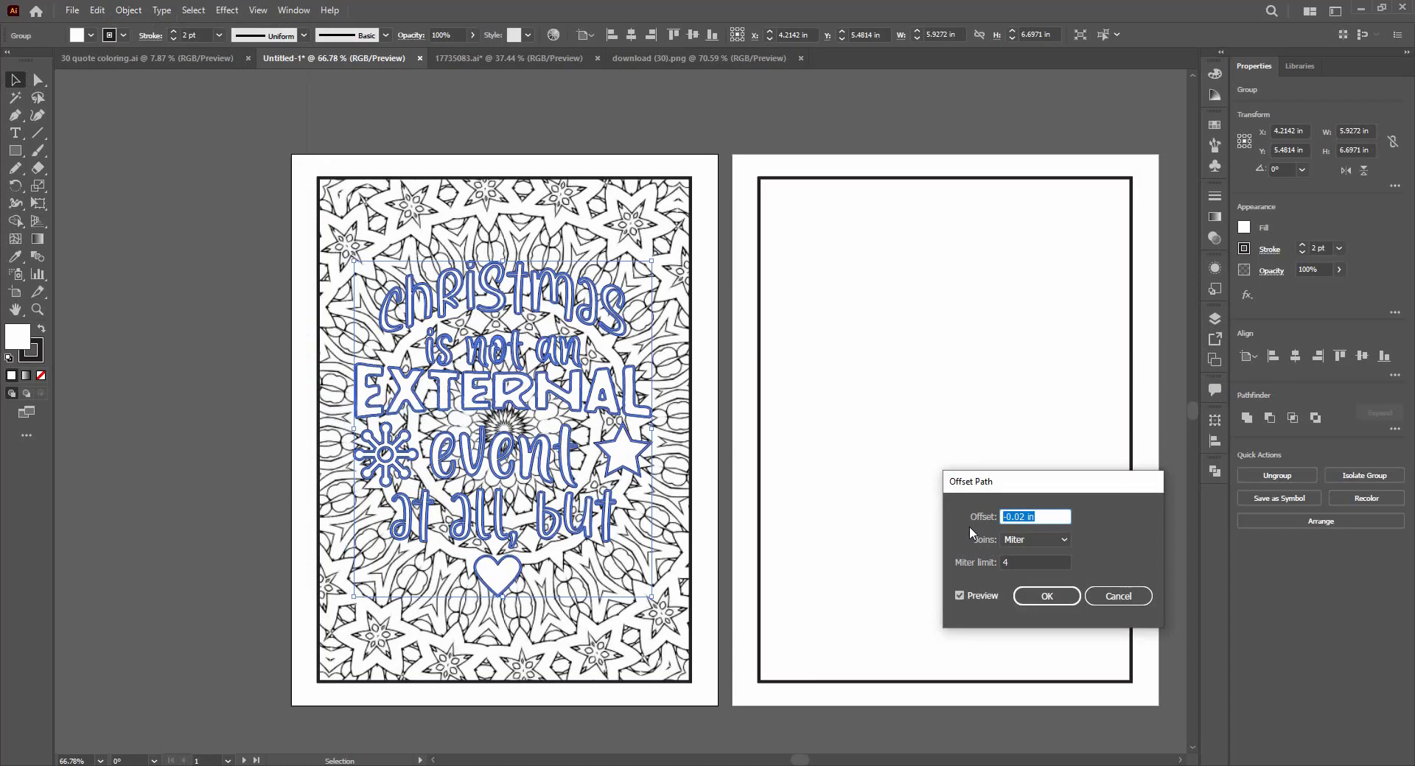
{"action": "type", "text": "0"}
{"action": "key", "text": "Tab"}
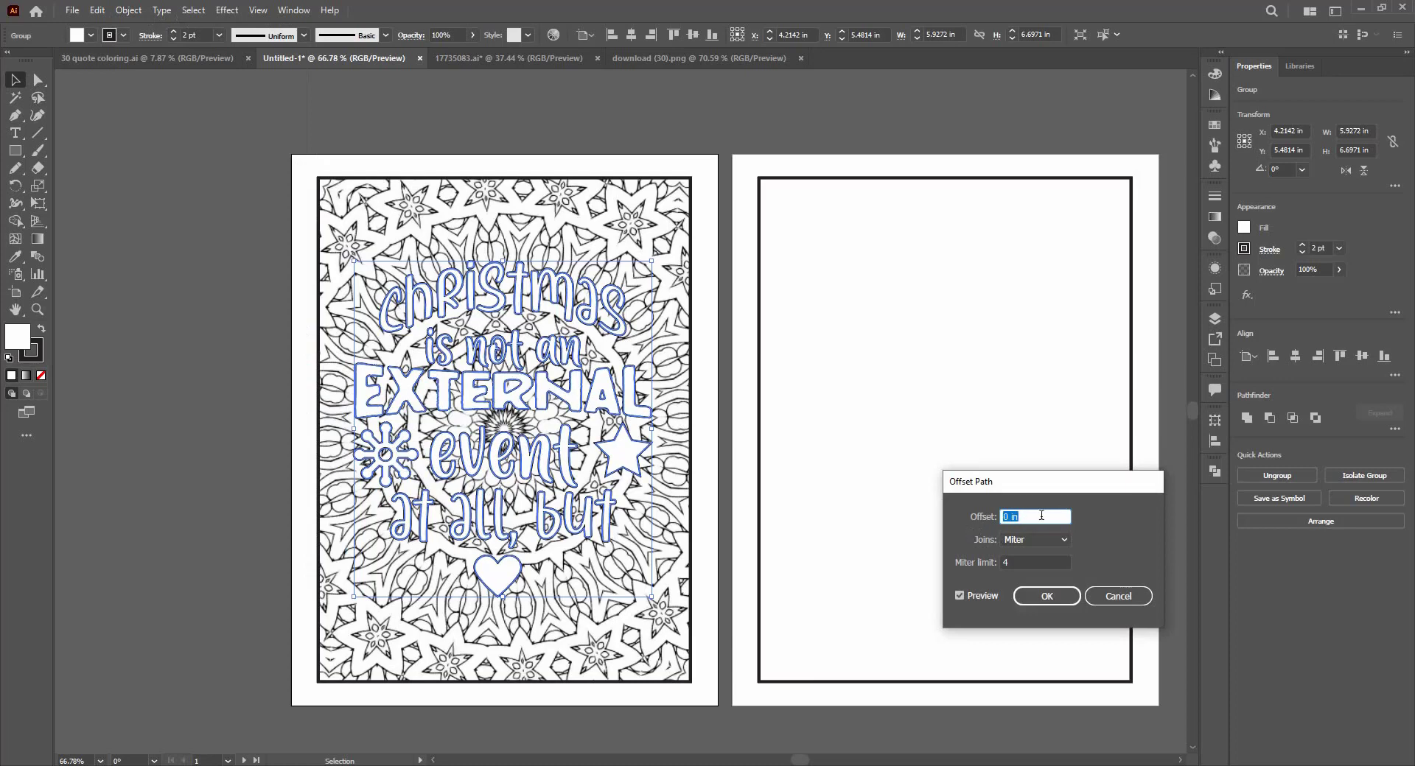
{"action": "type", "text": "0.125"}
{"action": "key", "text": "Tab"}
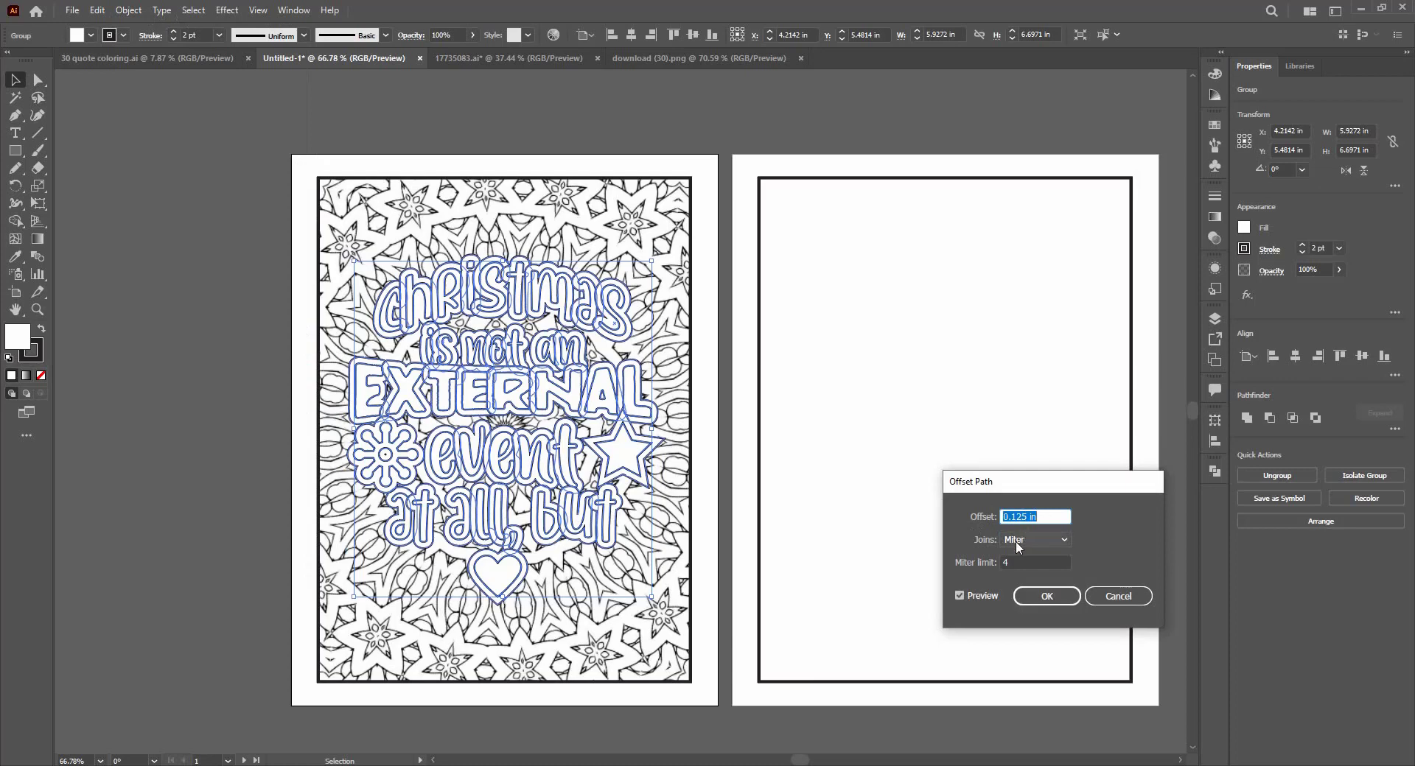
{"action": "left_click", "coordinate": [1016, 541]}
{"action": "left_click", "coordinate": [1019, 555]}
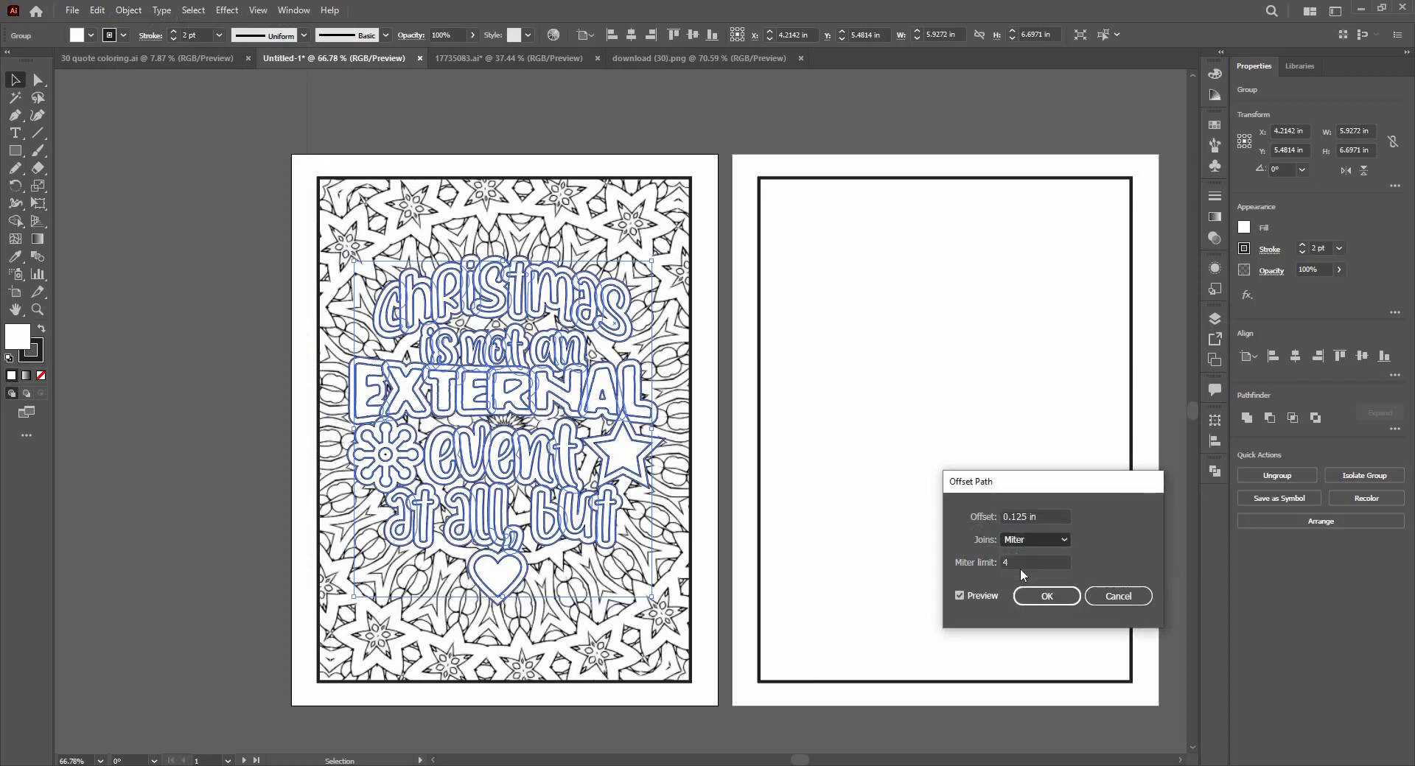
{"action": "key", "text": "Down"}
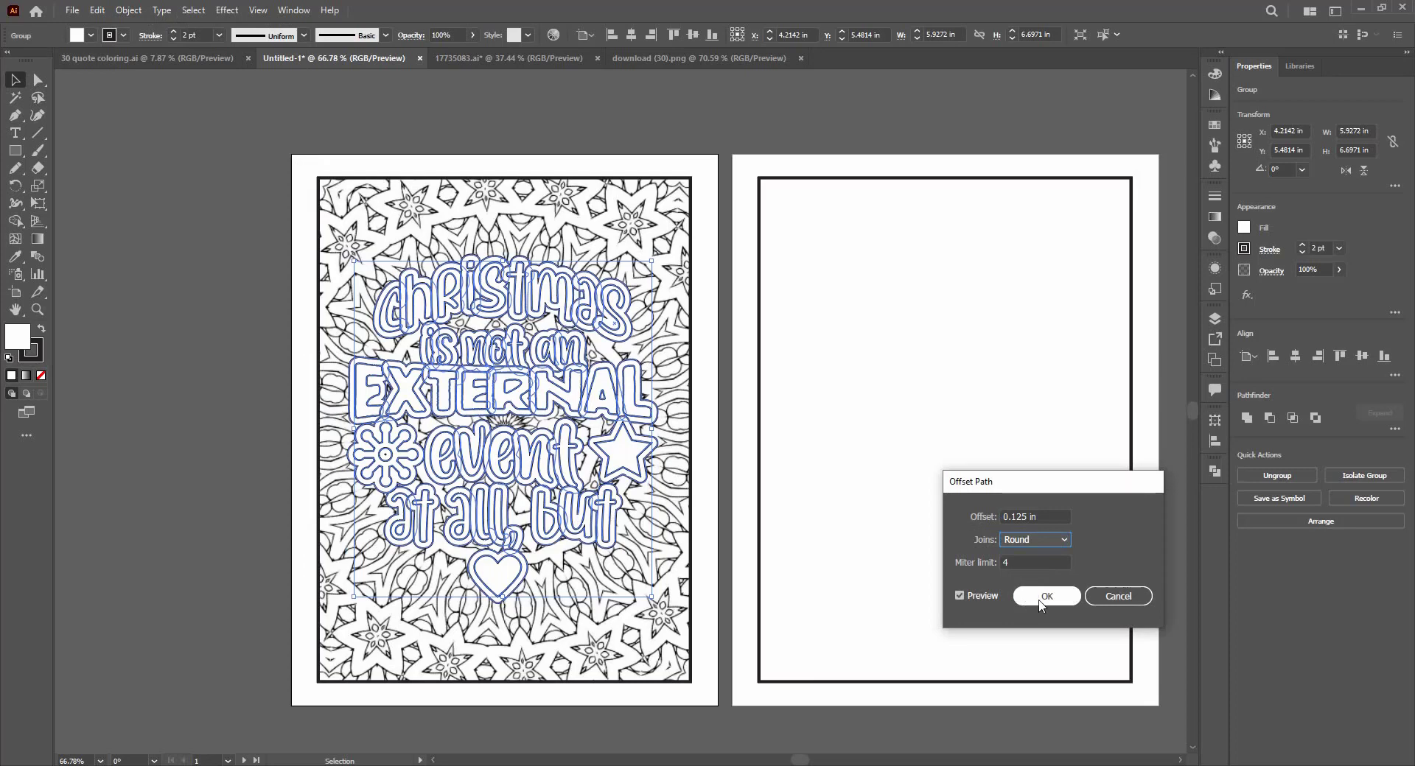
{"action": "left_click", "coordinate": [1041, 598]}
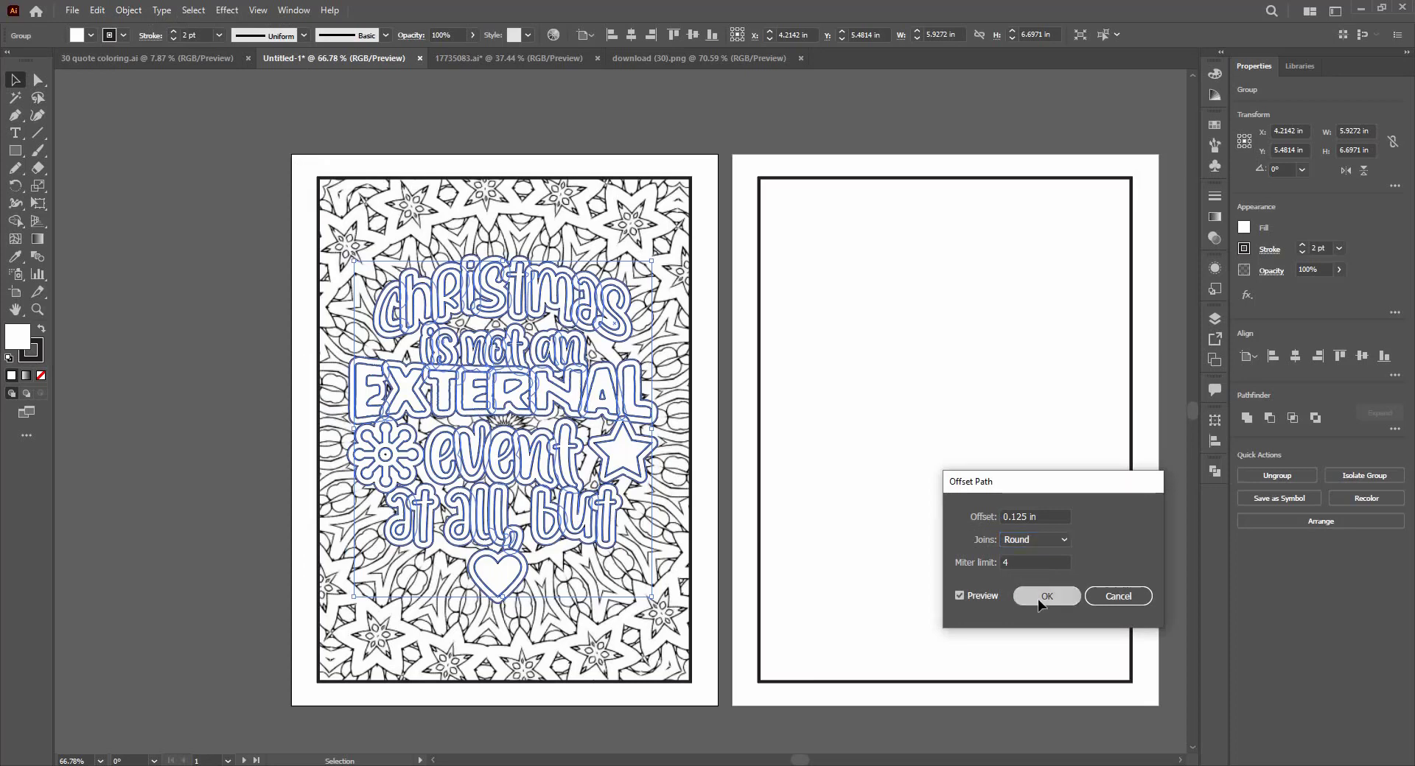
Send the offset outlines to the back and group them.
{"action": "key", "text": "a"}
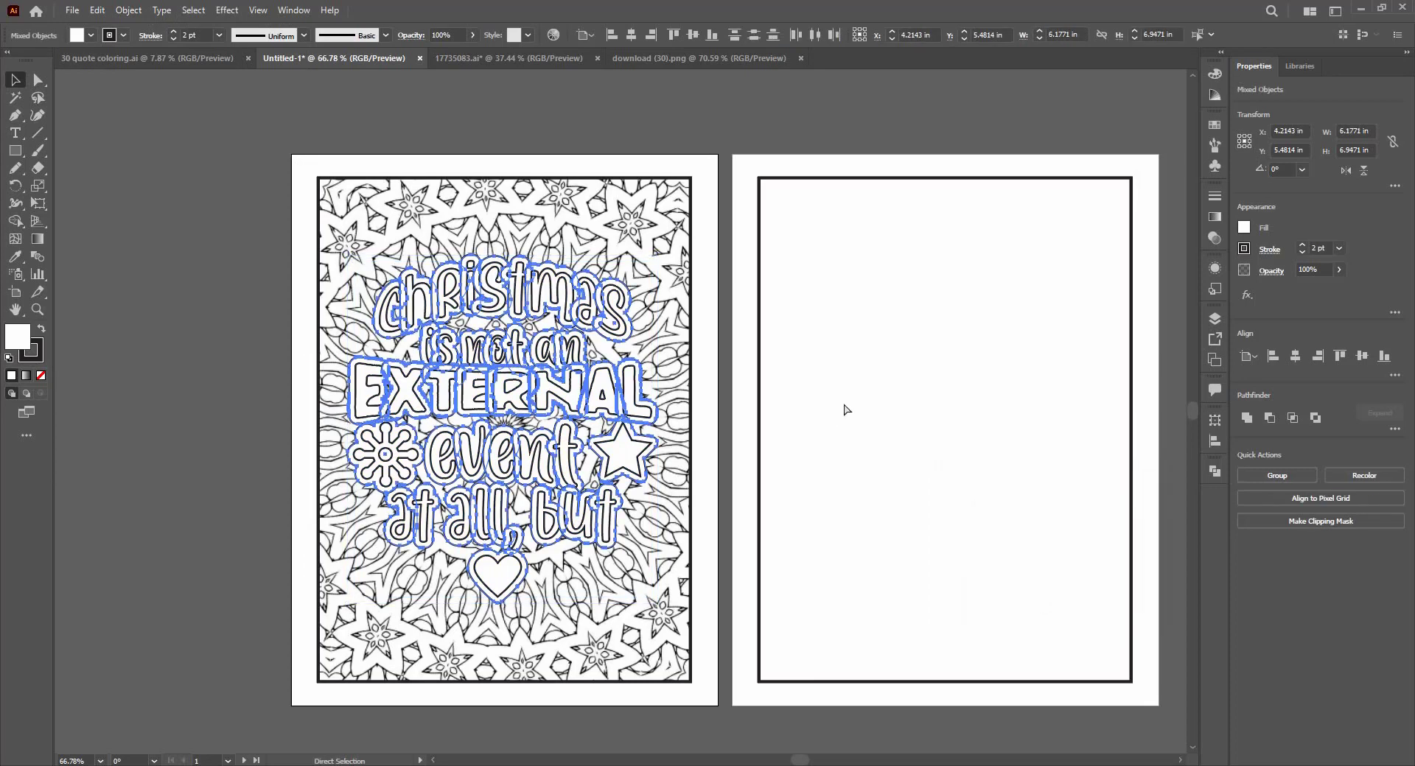
{"action": "left_click", "coordinate": [846, 409]}
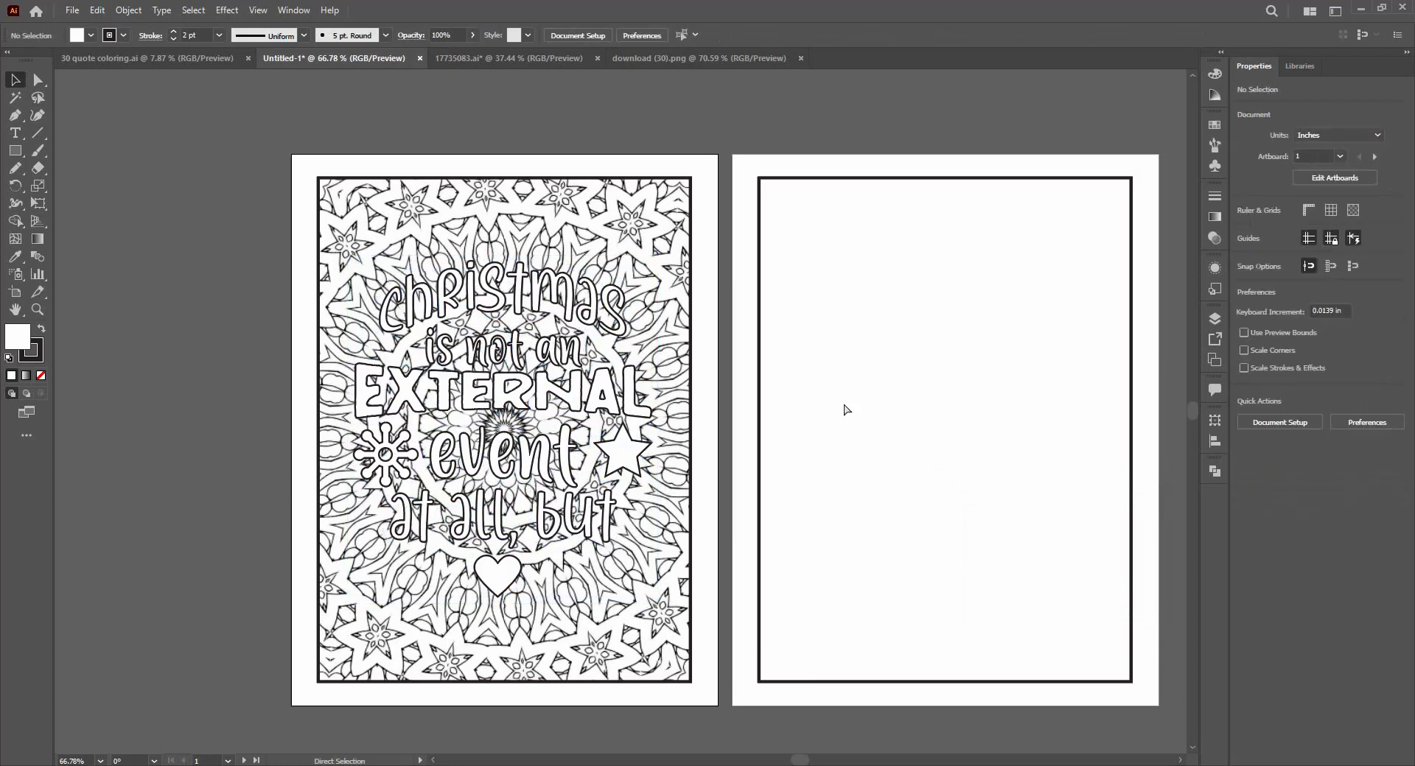
{"action": "key", "text": "ctrl+z"}
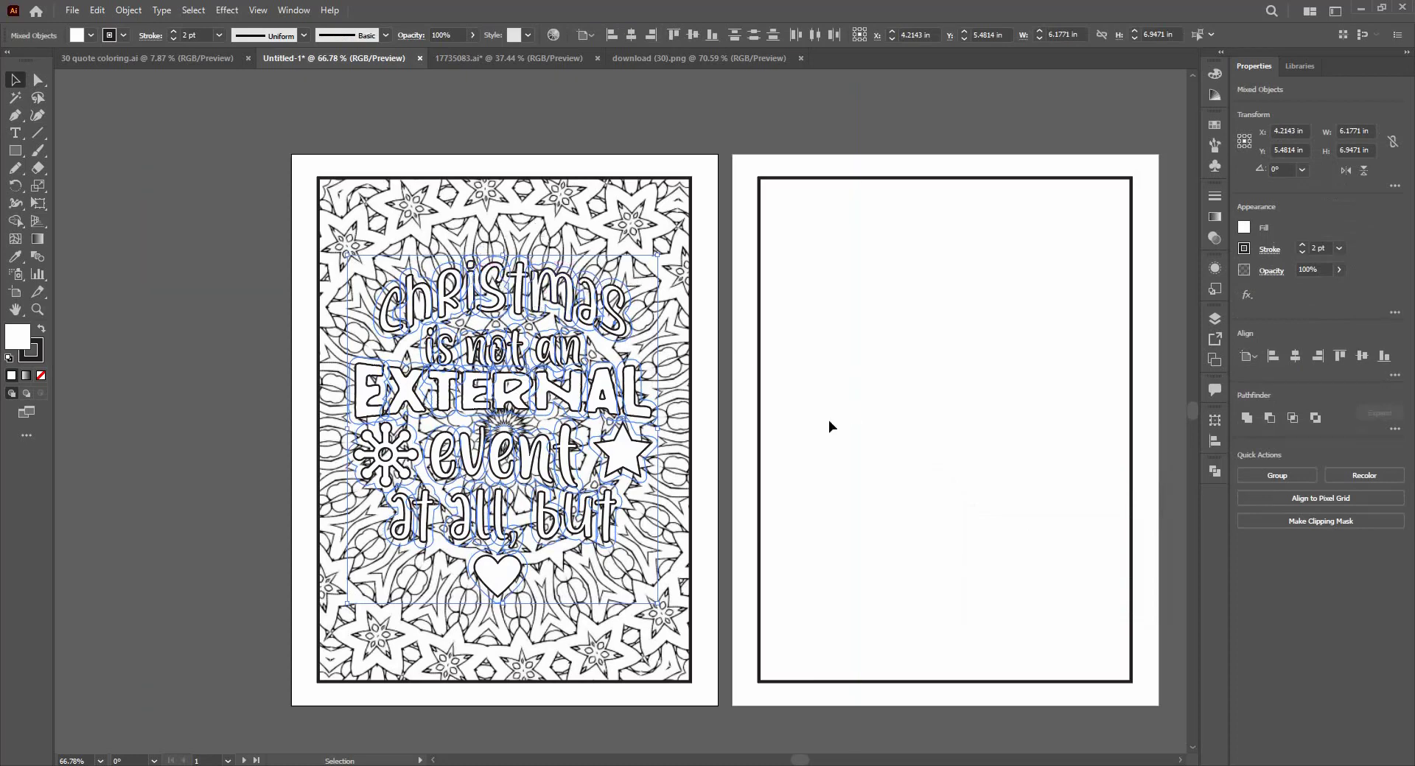
{"action": "key", "text": "a"}
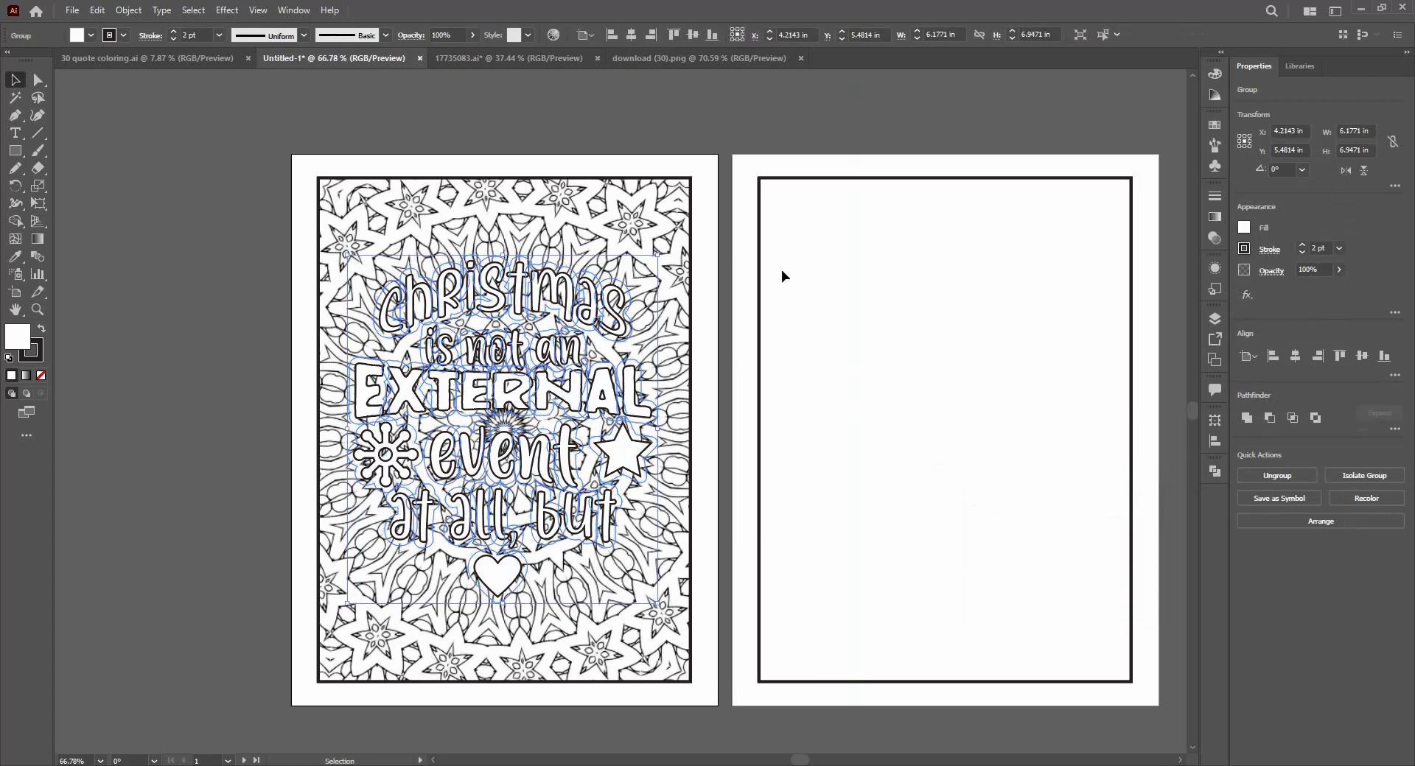
Send the clipped mandala to the back, behind the grouped offset outlines.
{"action": "key", "text": "v"}
{"action": "left_click", "coordinate": [677, 217]}
{"action": "right_click", "coordinate": [677, 218]}
{"action": "mouse_move", "coordinate": [781, 386]}
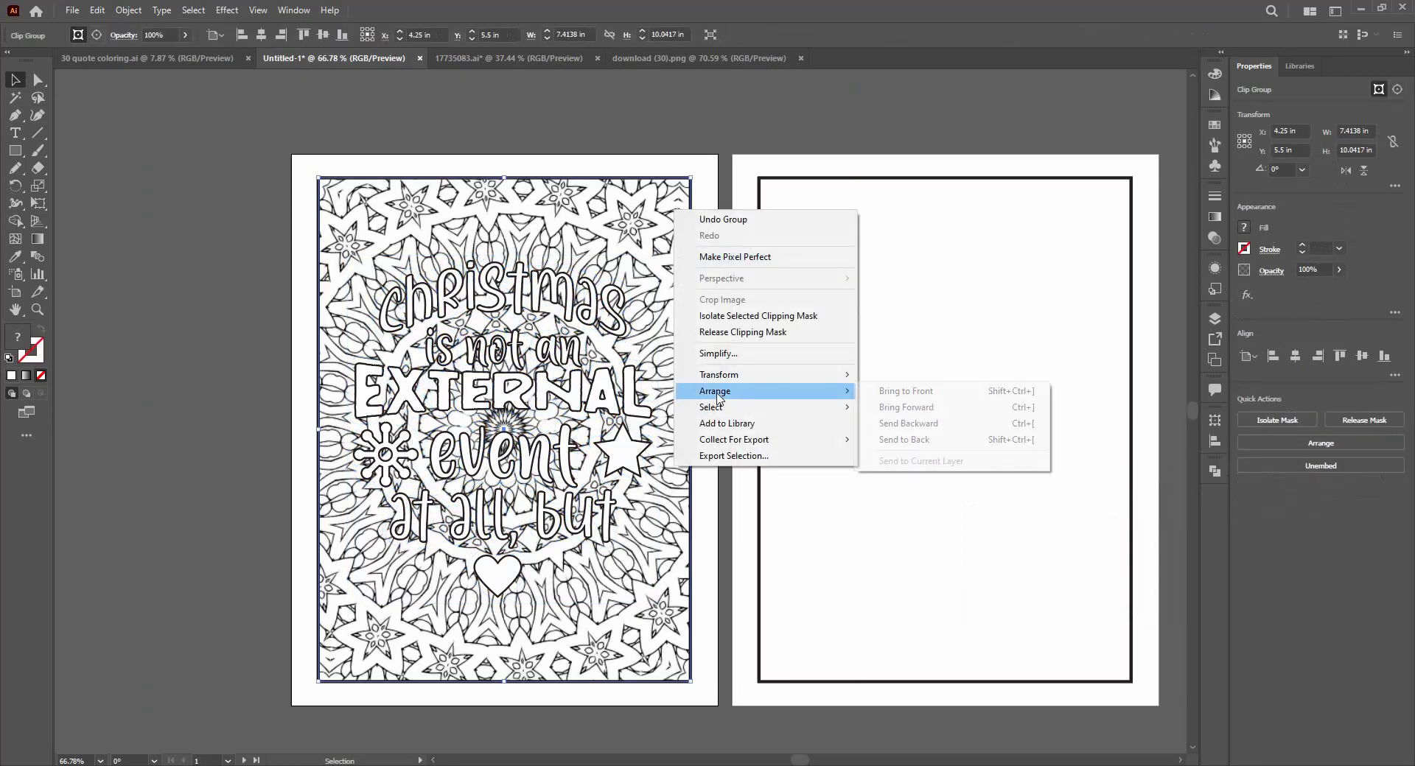
{"action": "left_click", "coordinate": [914, 437]}
{"action": "left_click", "coordinate": [746, 210]}
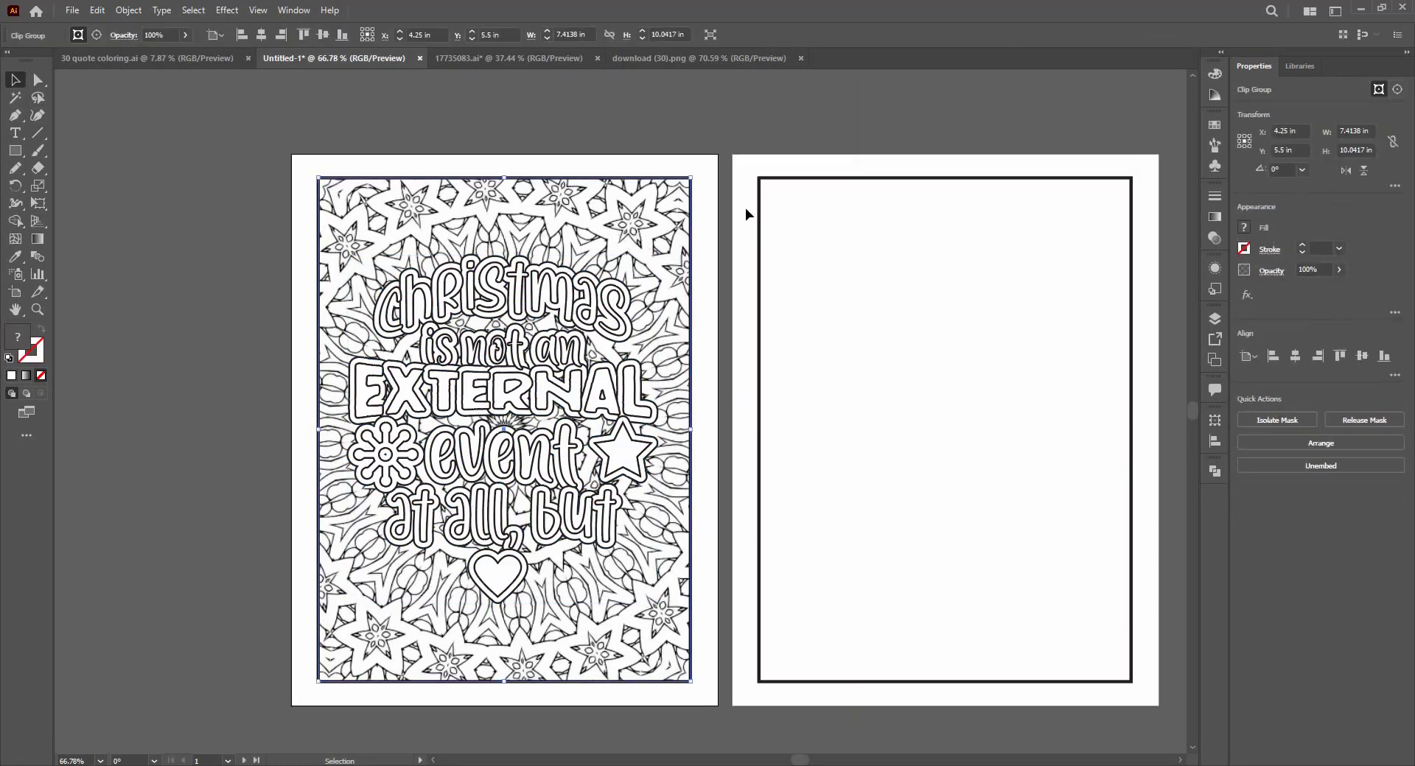
Unite the grouped offset outlines around the quote and ornaments into one shape with Pathfinder.
{"action": "left_click", "coordinate": [628, 292]}
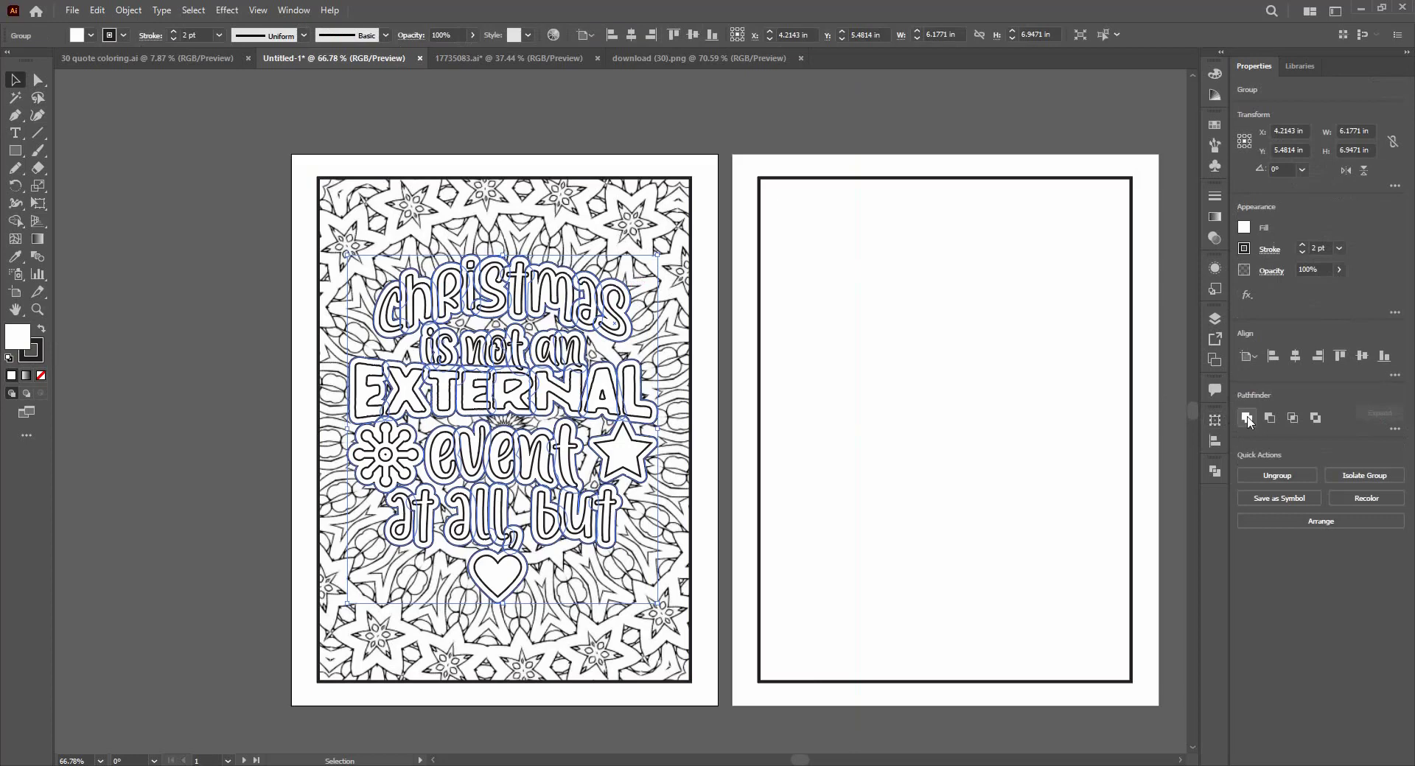
{"action": "left_click", "coordinate": [1247, 418]}
{"action": "left_click", "coordinate": [1215, 473]}
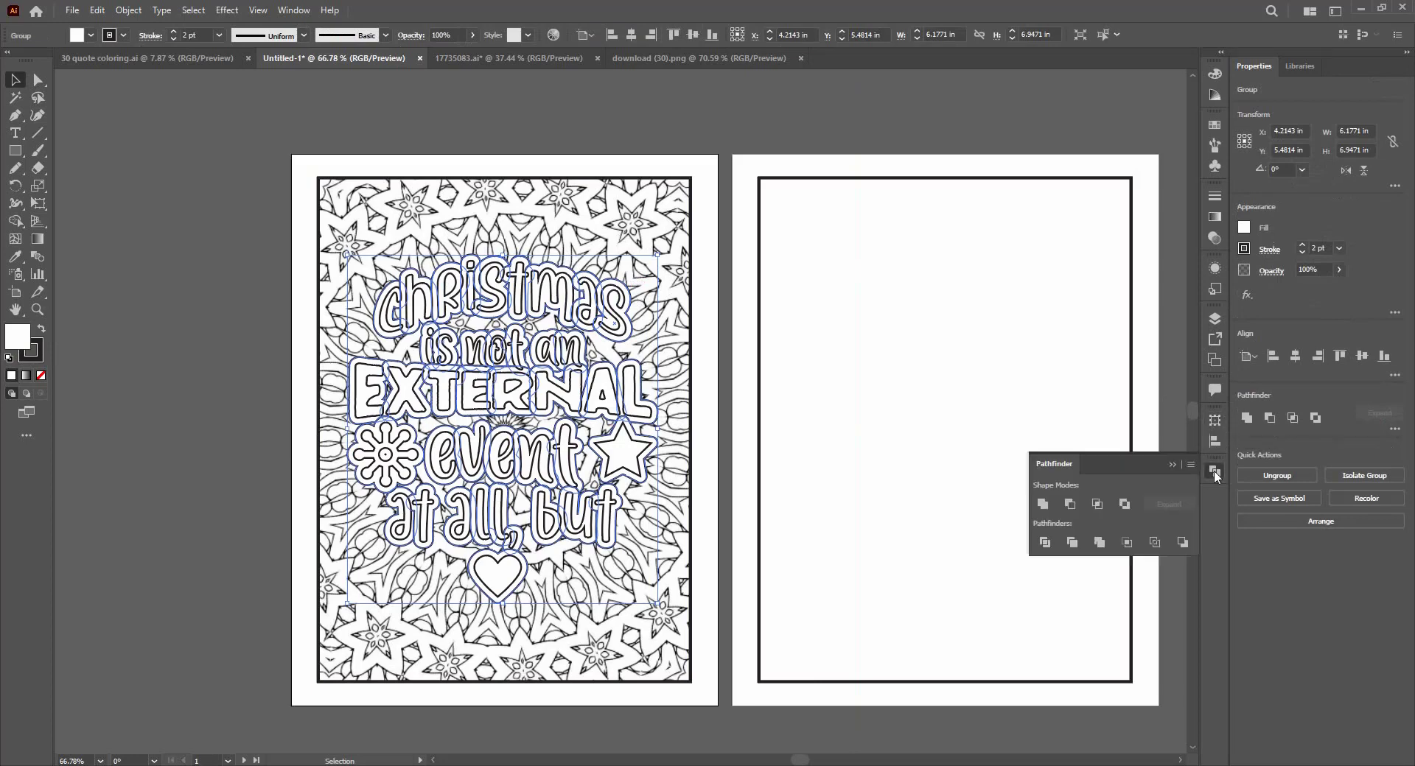
{"action": "left_click", "coordinate": [1048, 502]}
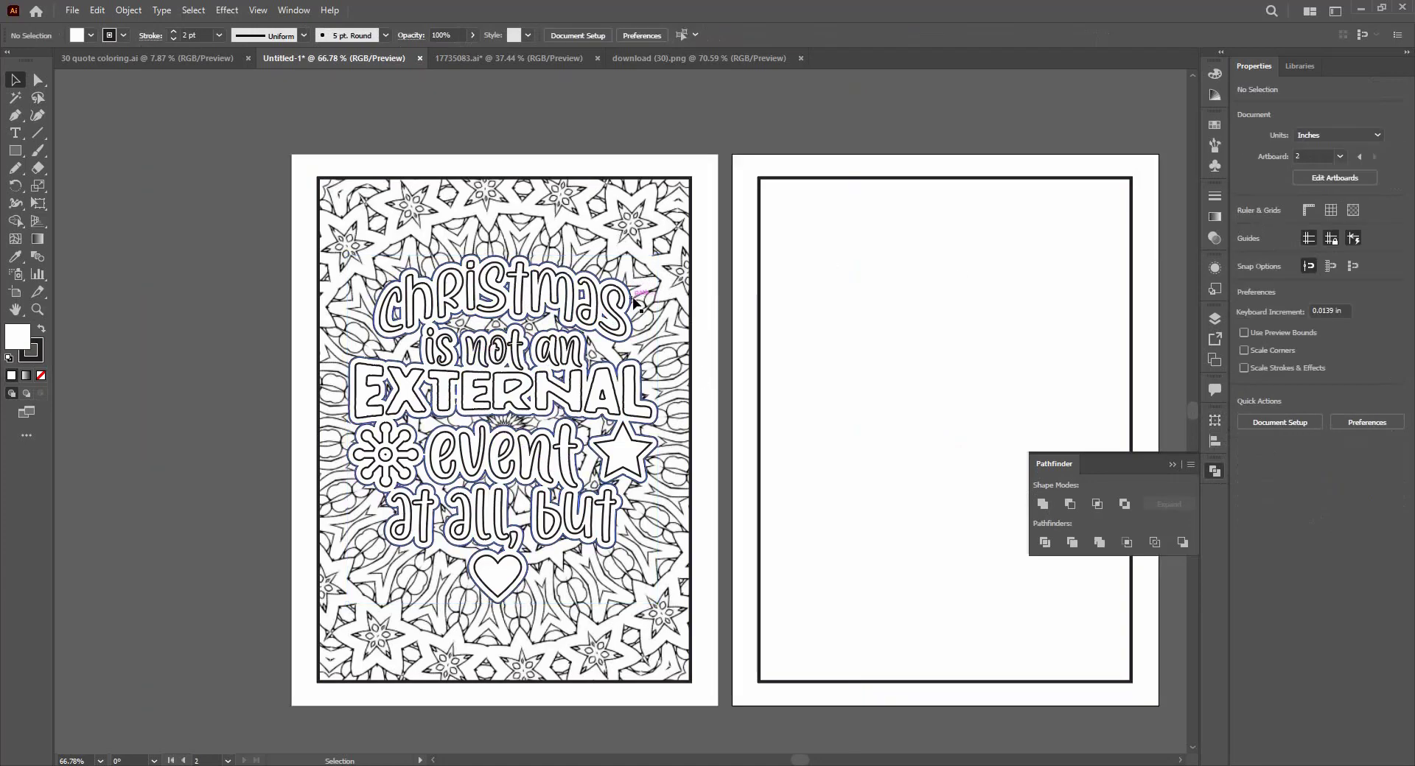
{"action": "scroll", "coordinate": [638, 302], "scroll_direction": "up", "scroll_amount": 3}
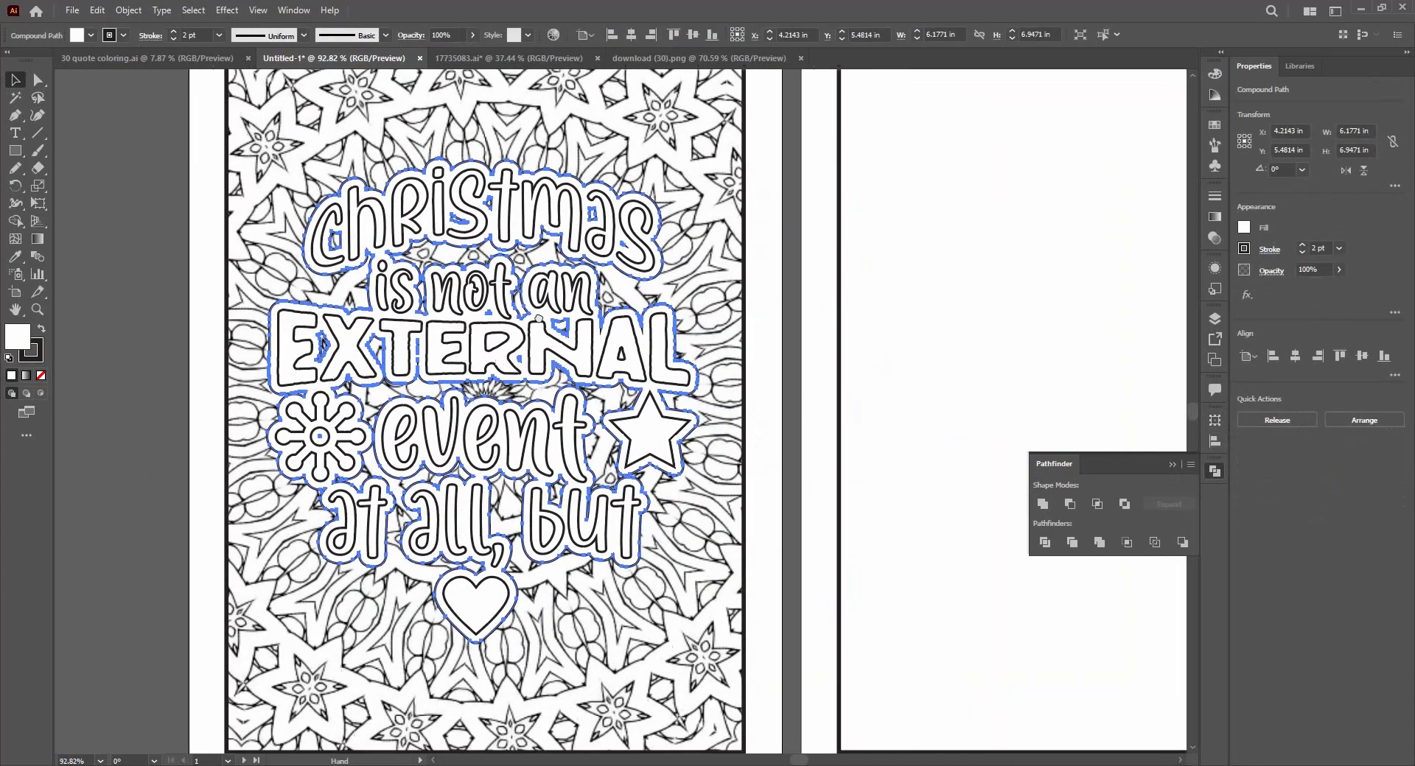
{"action": "left_click", "coordinate": [890, 282]}
{"action": "scroll", "coordinate": [895, 265], "scroll_direction": "down", "scroll_amount": 2}
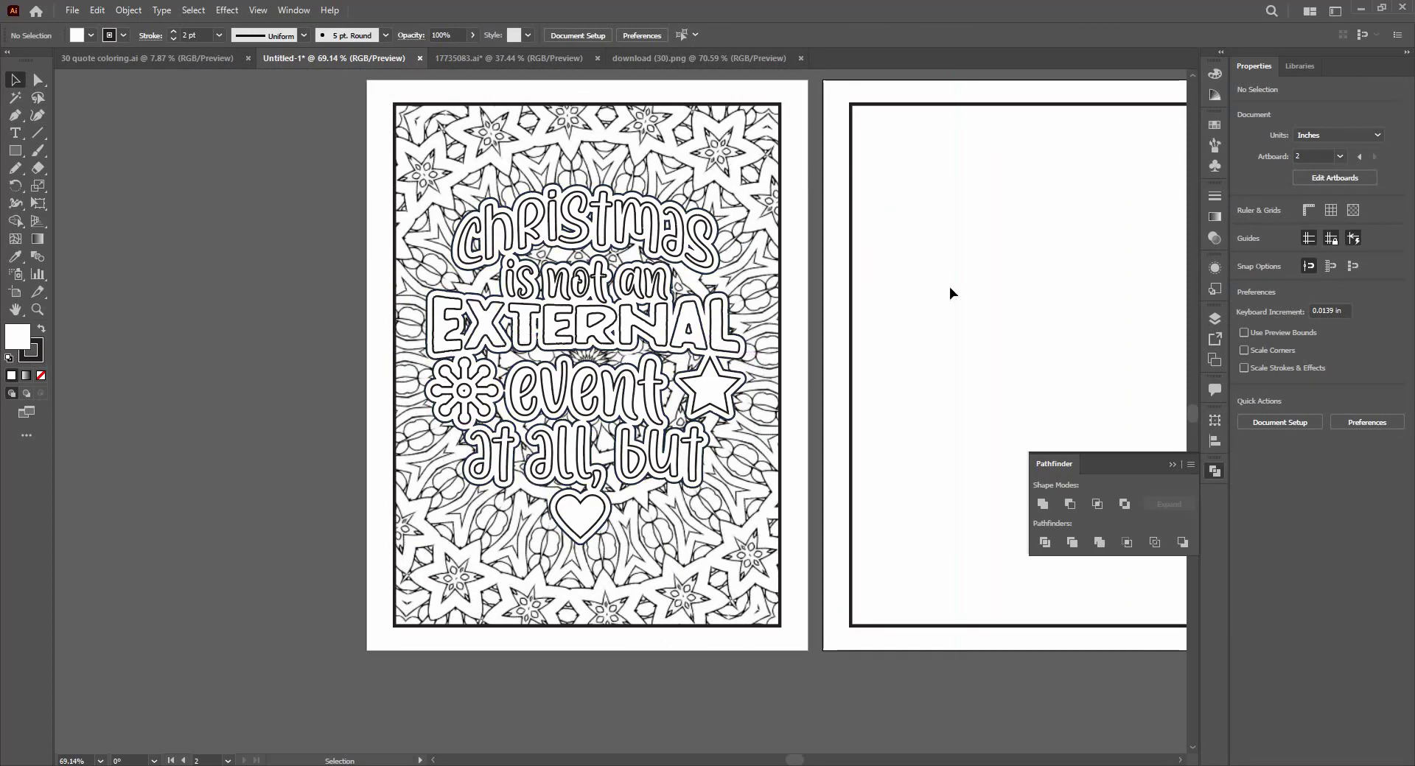
Fill the united outline shape behind the quote and ornaments with black.
{"action": "left_click", "coordinate": [719, 219]}
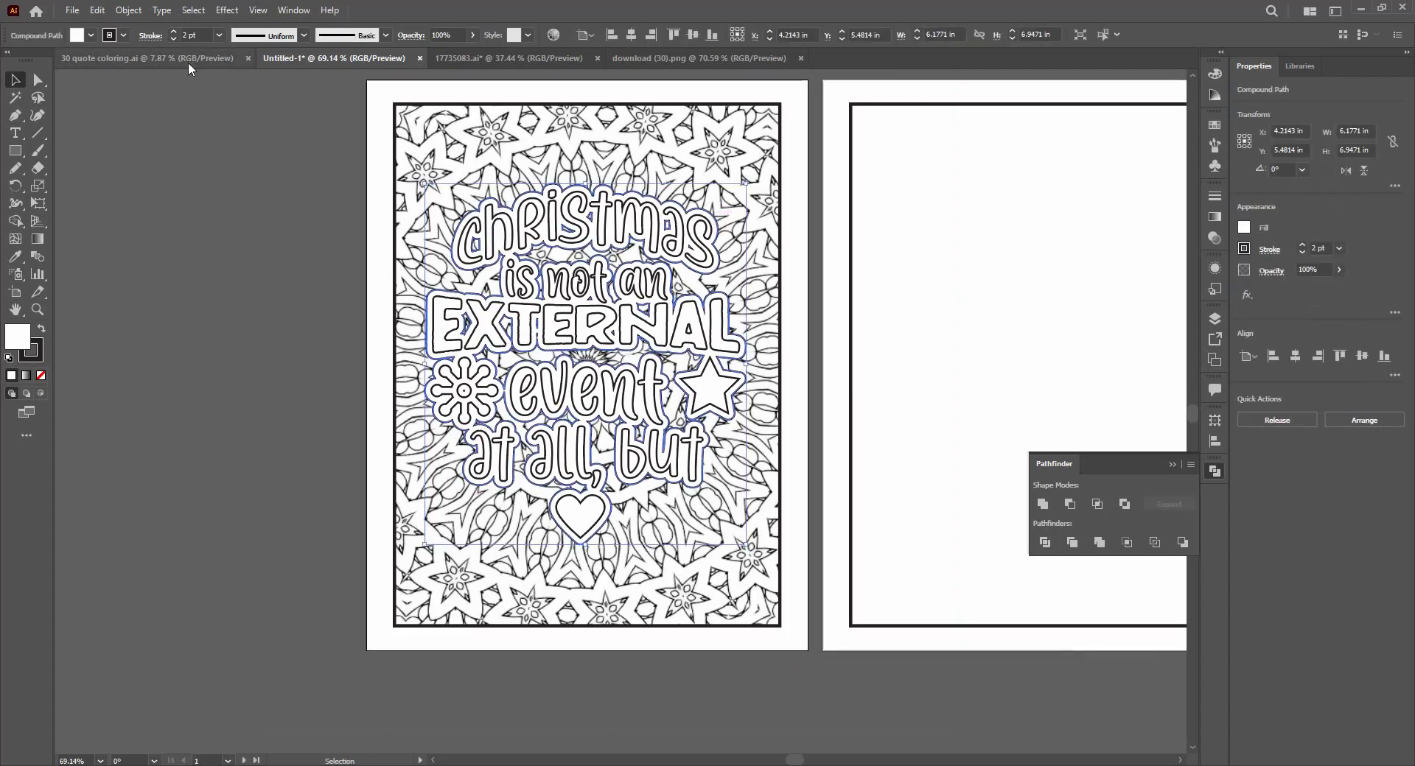
{"action": "left_click", "coordinate": [90, 34]}
{"action": "left_click", "coordinate": [39, 63]}
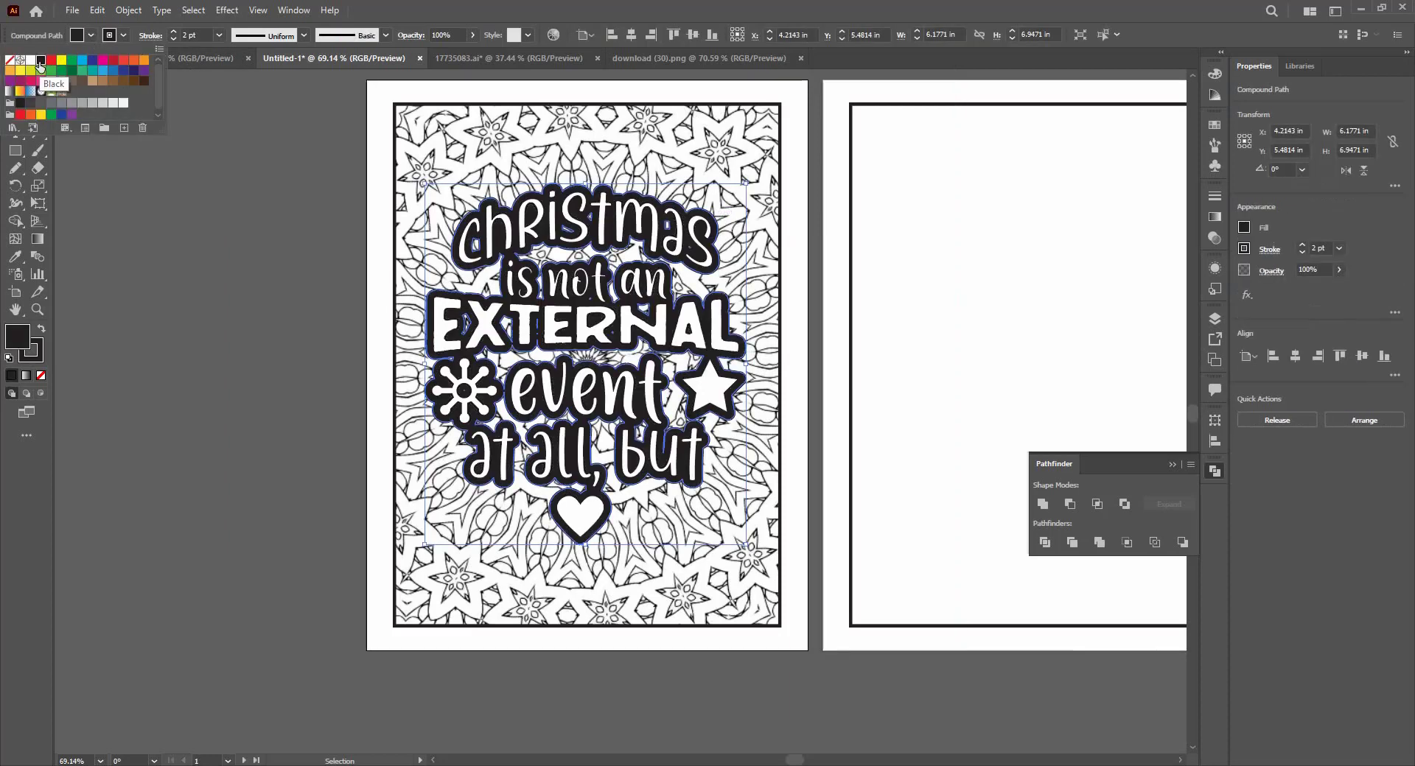
{"action": "left_click", "coordinate": [255, 289]}
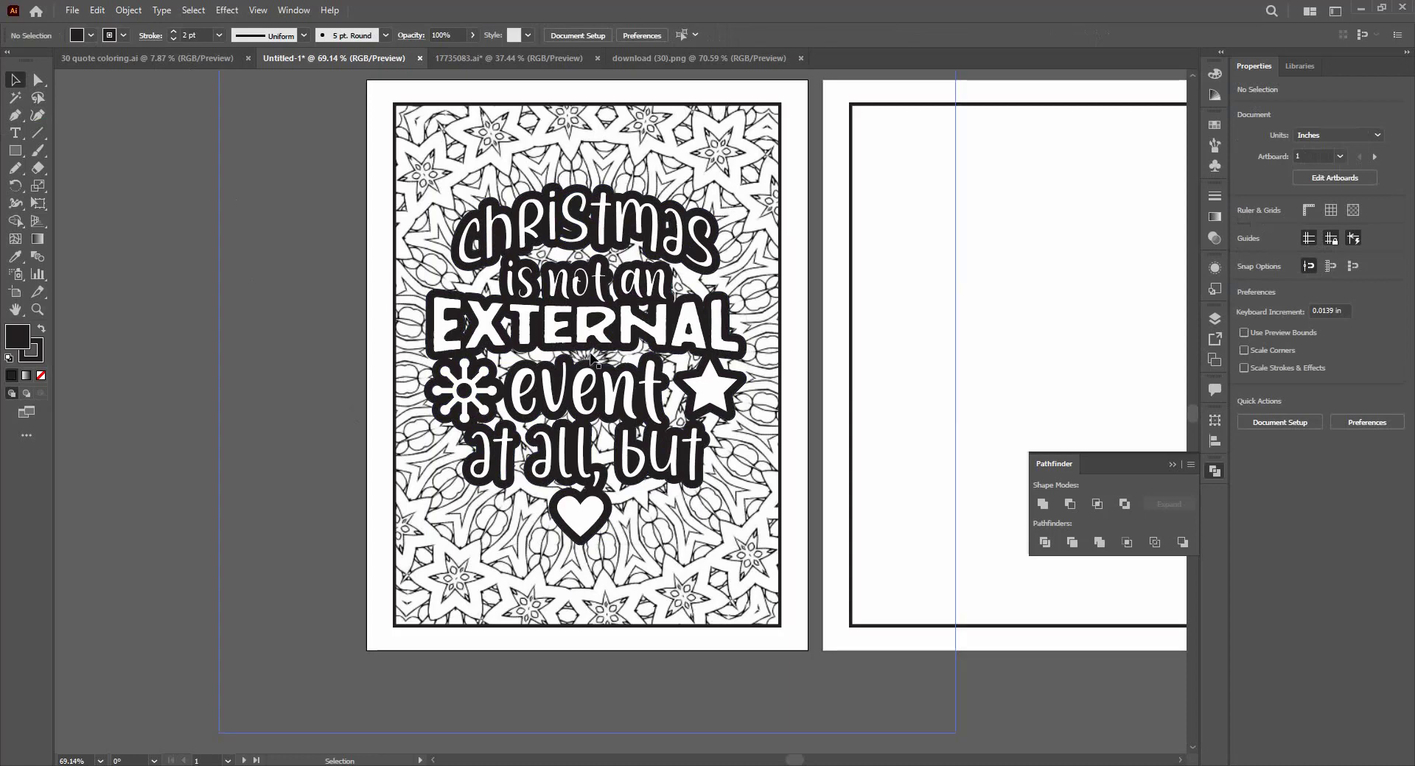
Undo the last black fill and rebuild the outline shape as a single path with Pathfinder Divide and Unite.
{"action": "key", "text": "ctrl+z"}
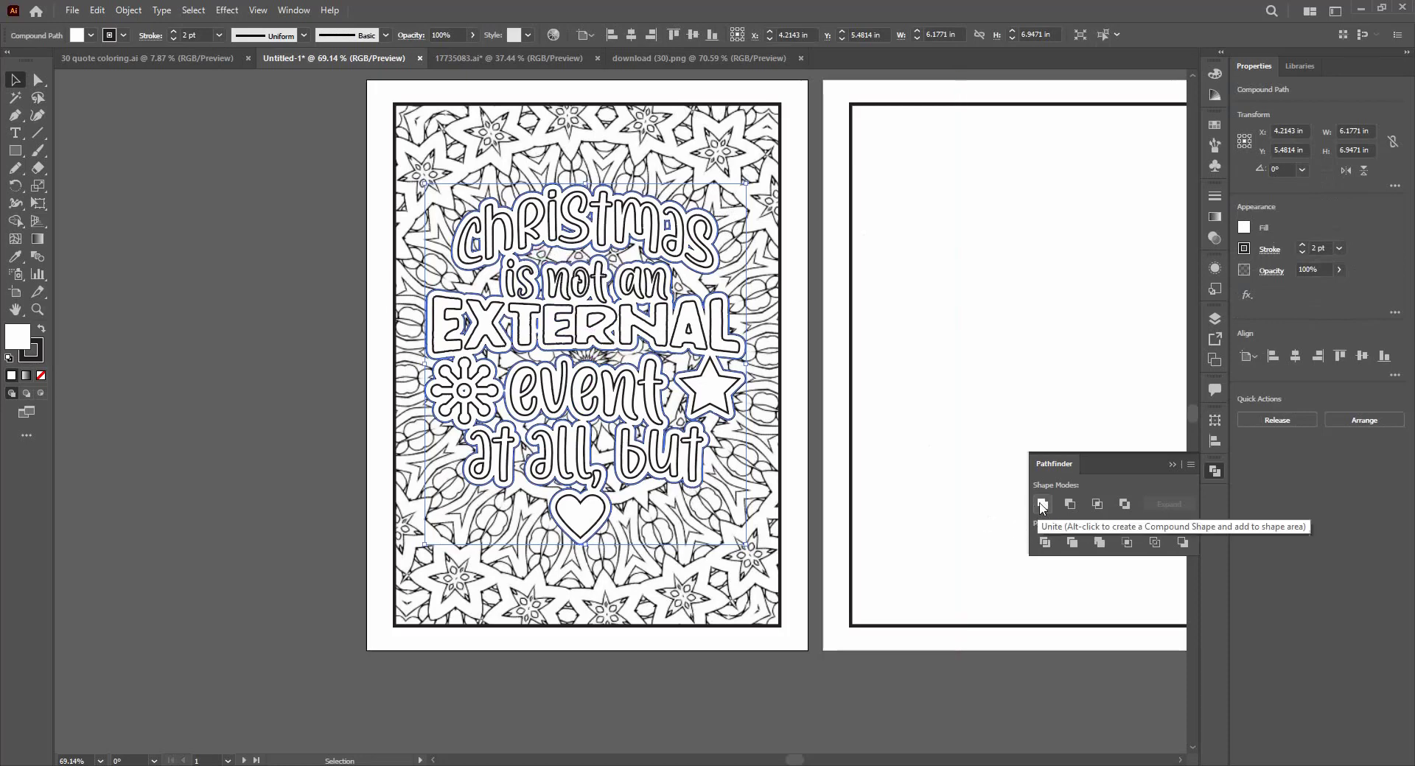
{"action": "left_click", "coordinate": [1044, 545]}
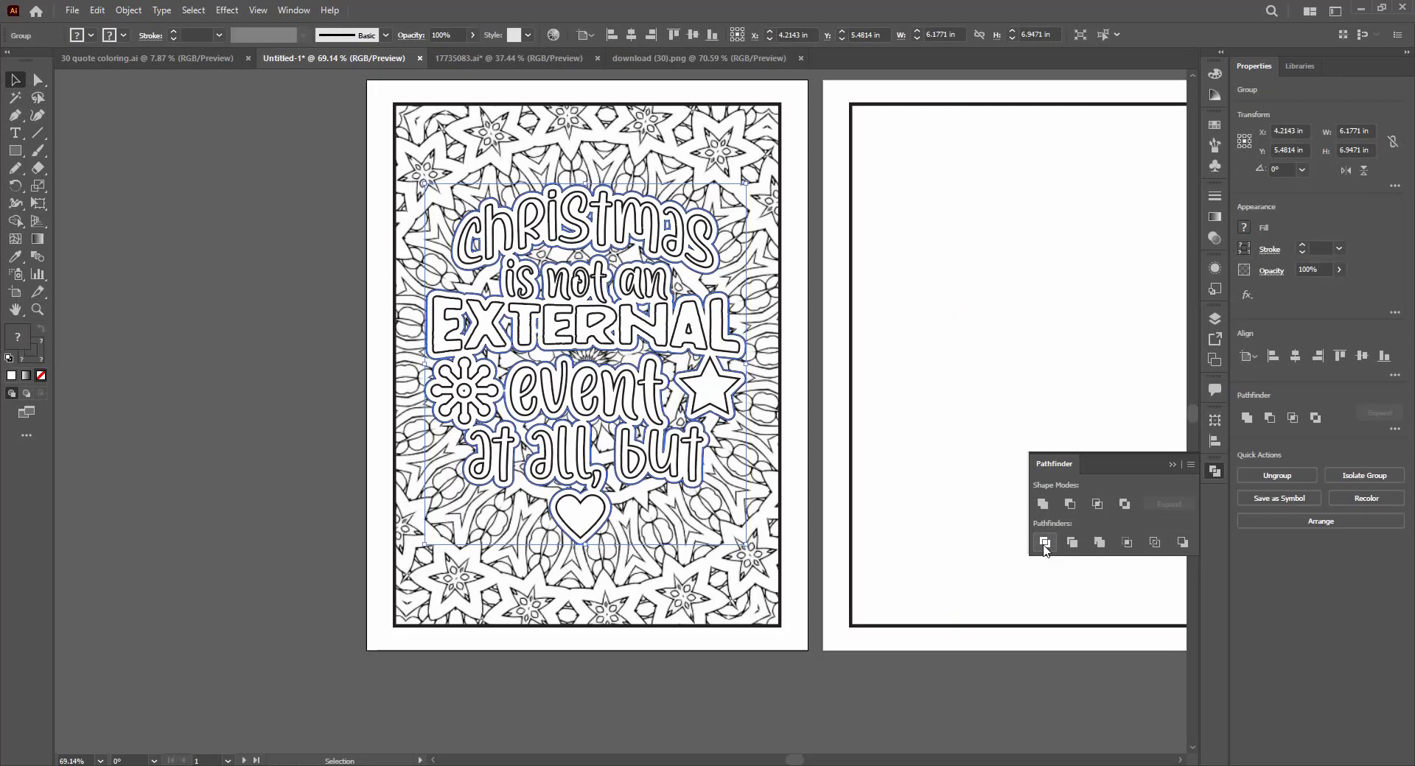
{"action": "left_click", "coordinate": [1043, 504]}
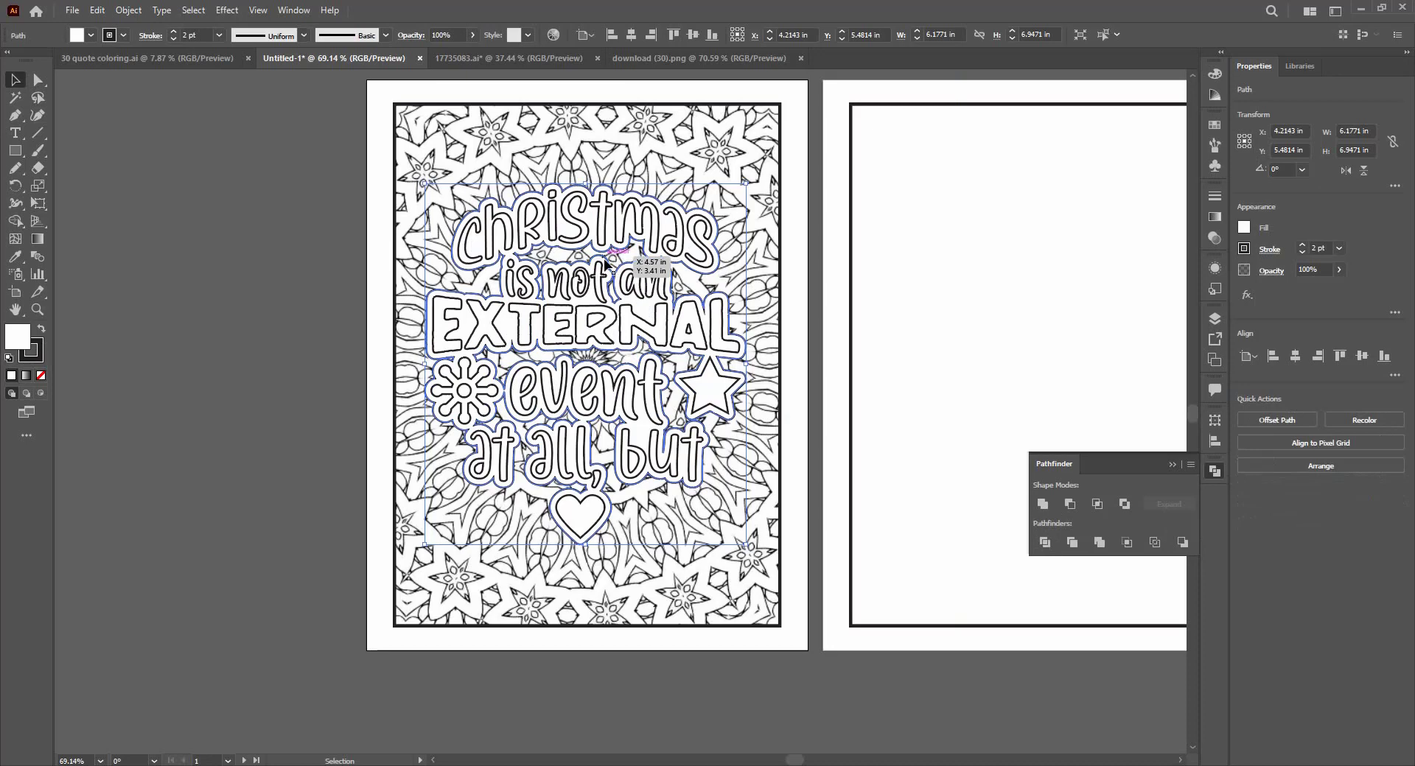
Group the offset outlines around the quote and ornaments and merge them into one path with Pathfinder Divide and Unite.
{"action": "left_click", "coordinate": [1070, 349]}
{"action": "key", "text": "ctrl+g"}
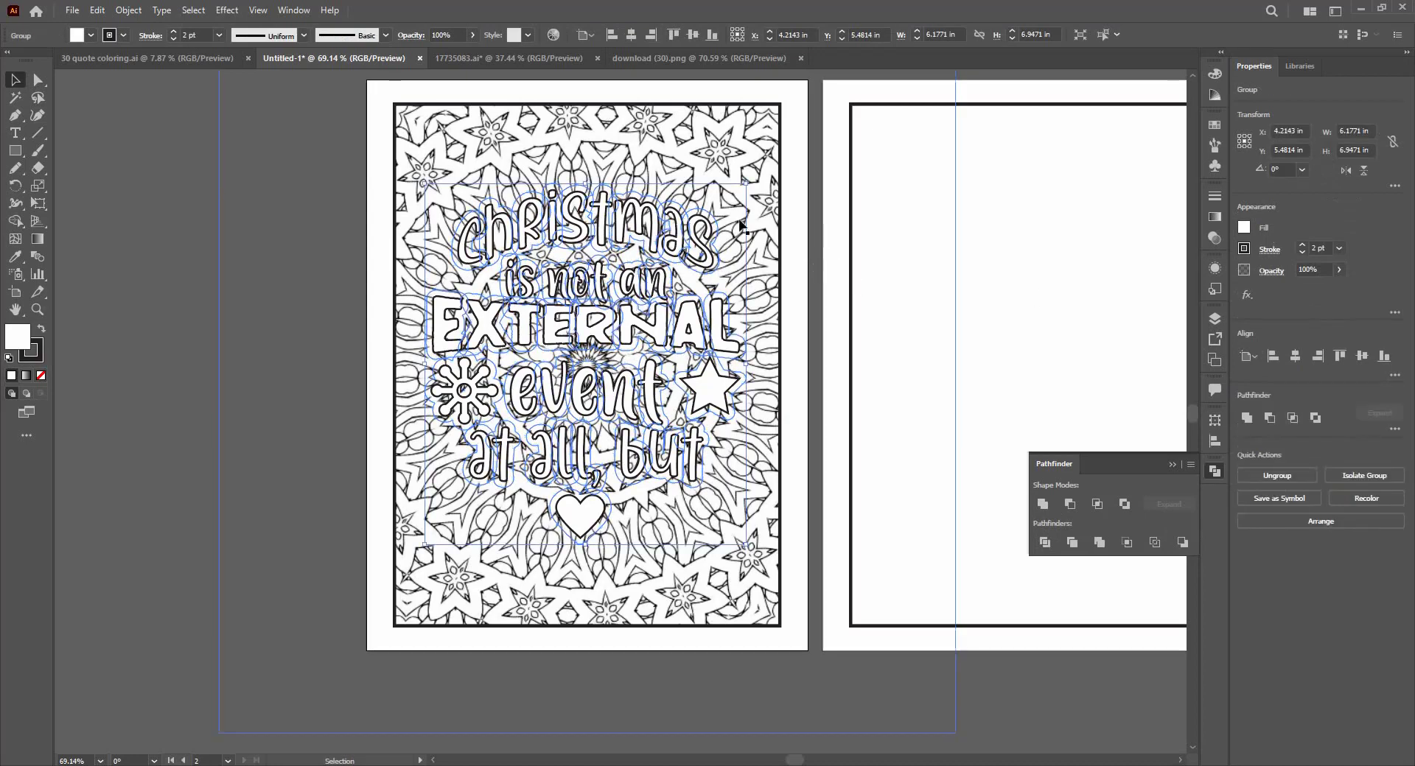
{"action": "key", "text": "a"}
{"action": "key", "text": "v"}
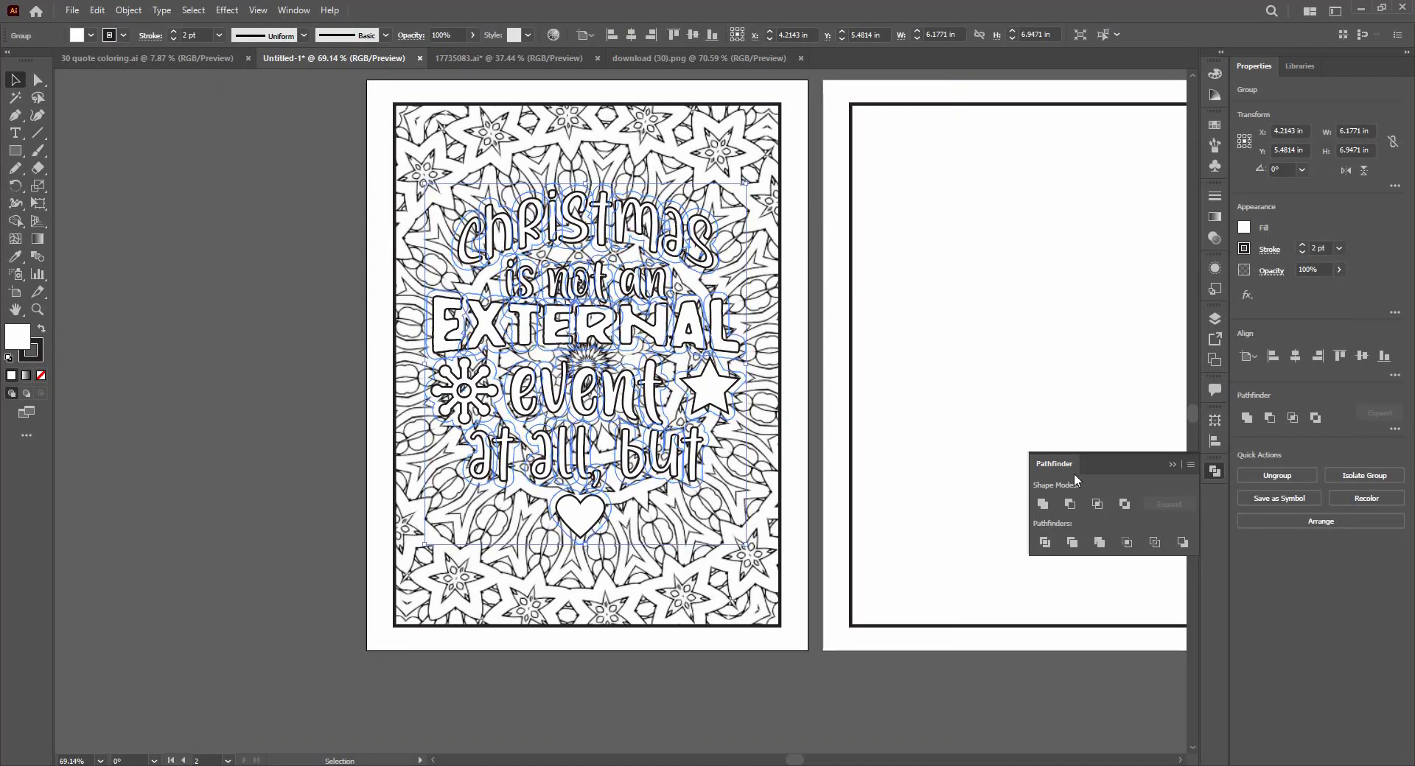
{"action": "left_click", "coordinate": [1045, 542]}
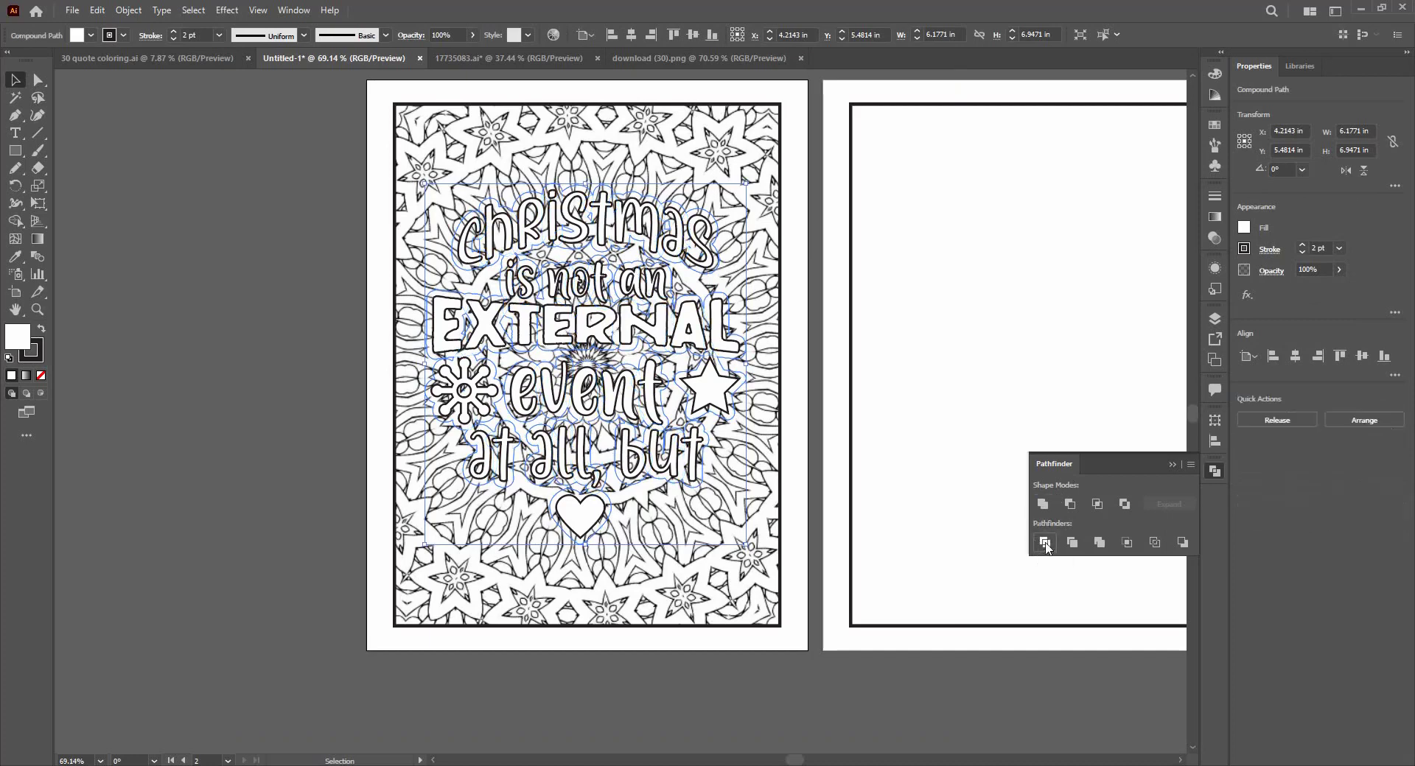
{"action": "left_click", "coordinate": [1042, 504]}
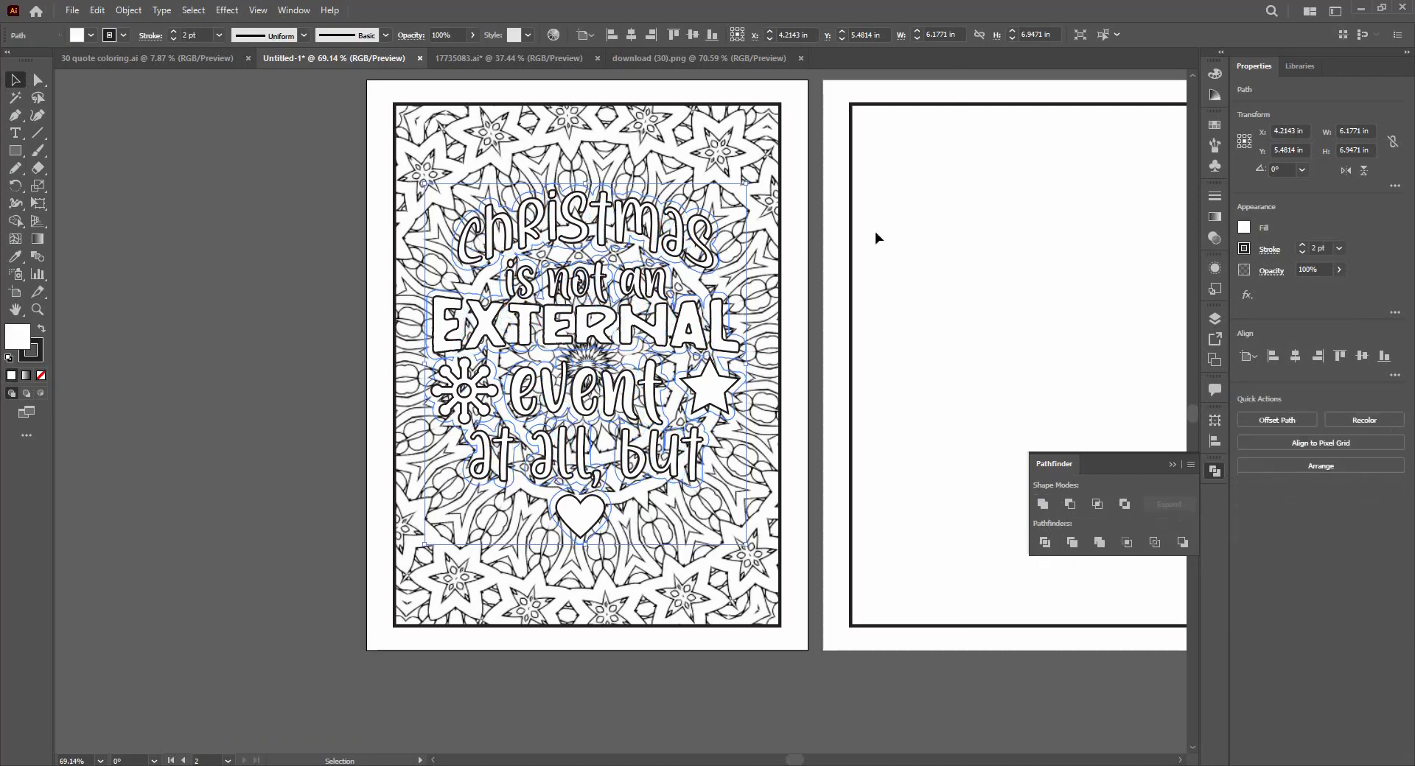
Send the clipped mandala to the back, behind the merged outline shape.
{"action": "left_click", "coordinate": [758, 156]}
{"action": "right_click", "coordinate": [751, 149]}
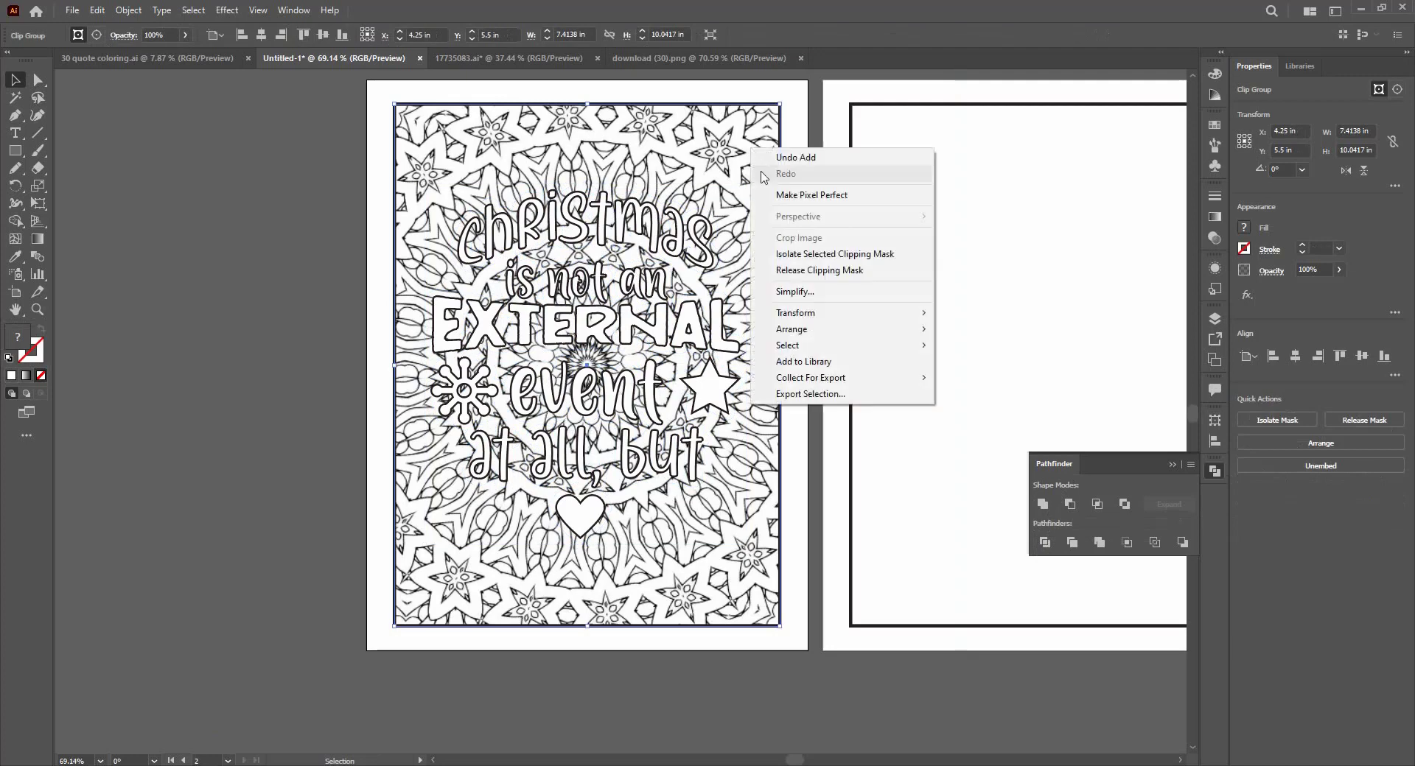
{"action": "mouse_move", "coordinate": [884, 329]}
{"action": "left_click", "coordinate": [943, 363]}
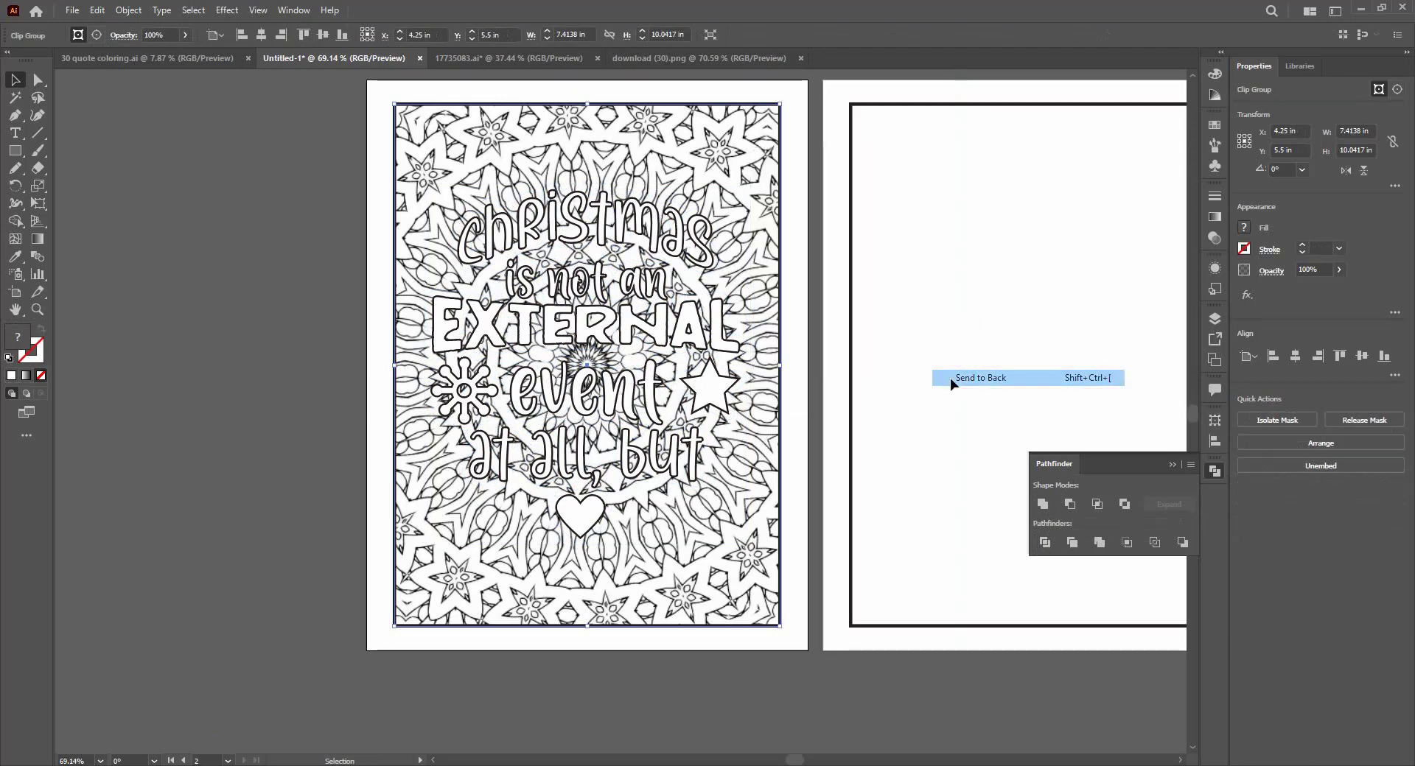
{"action": "left_click", "coordinate": [939, 241]}
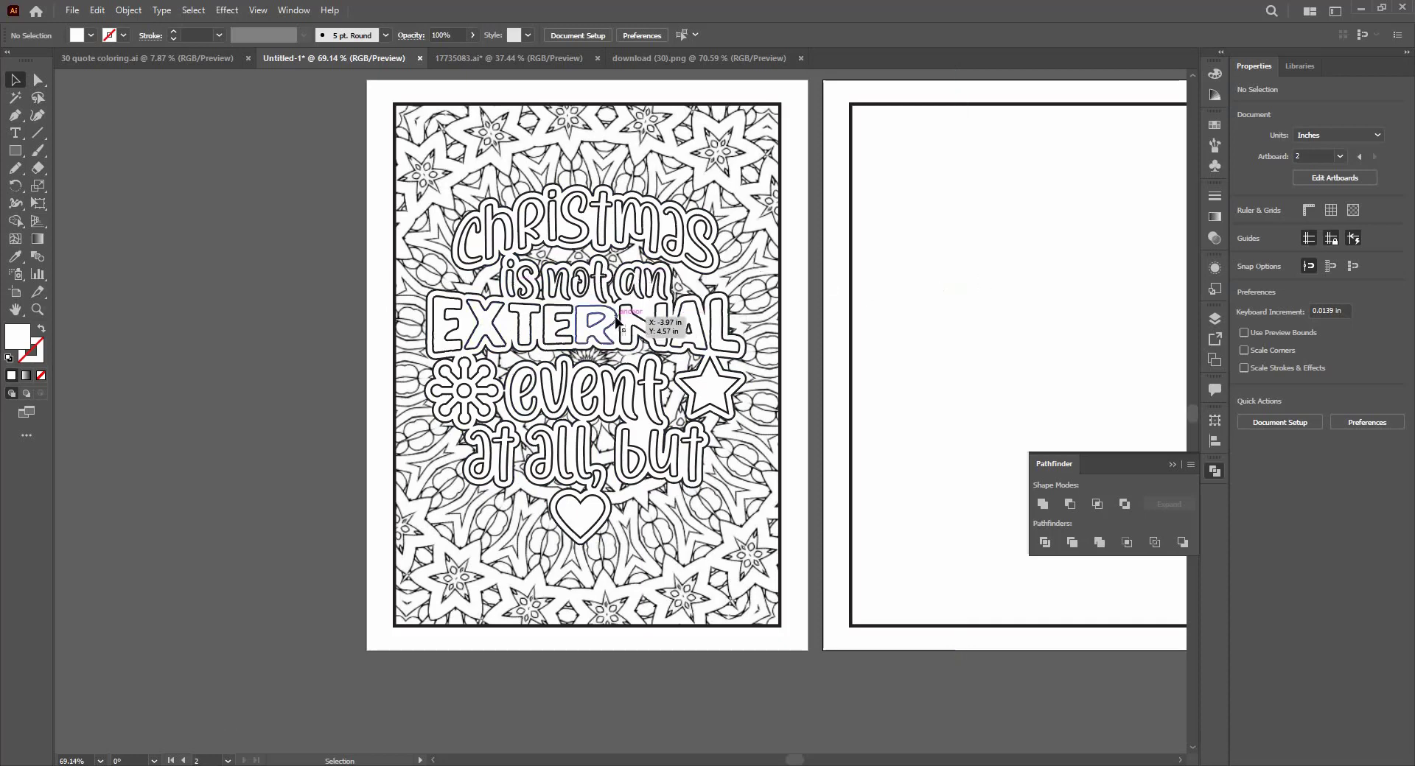
Duplicate the merged outline shape in place behind itself, and give the copy a black fill and no stroke.
{"action": "left_click", "coordinate": [625, 254]}
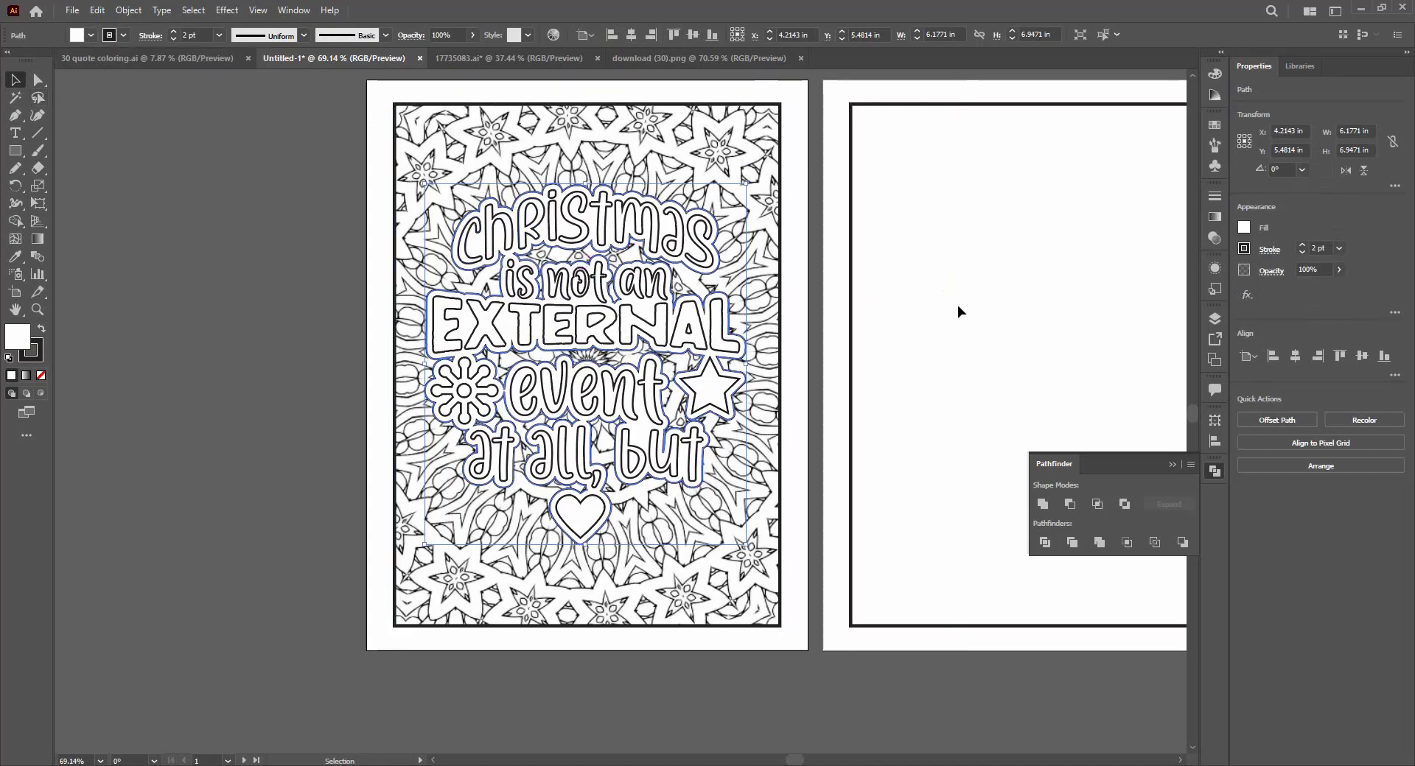
{"action": "key", "text": "a"}
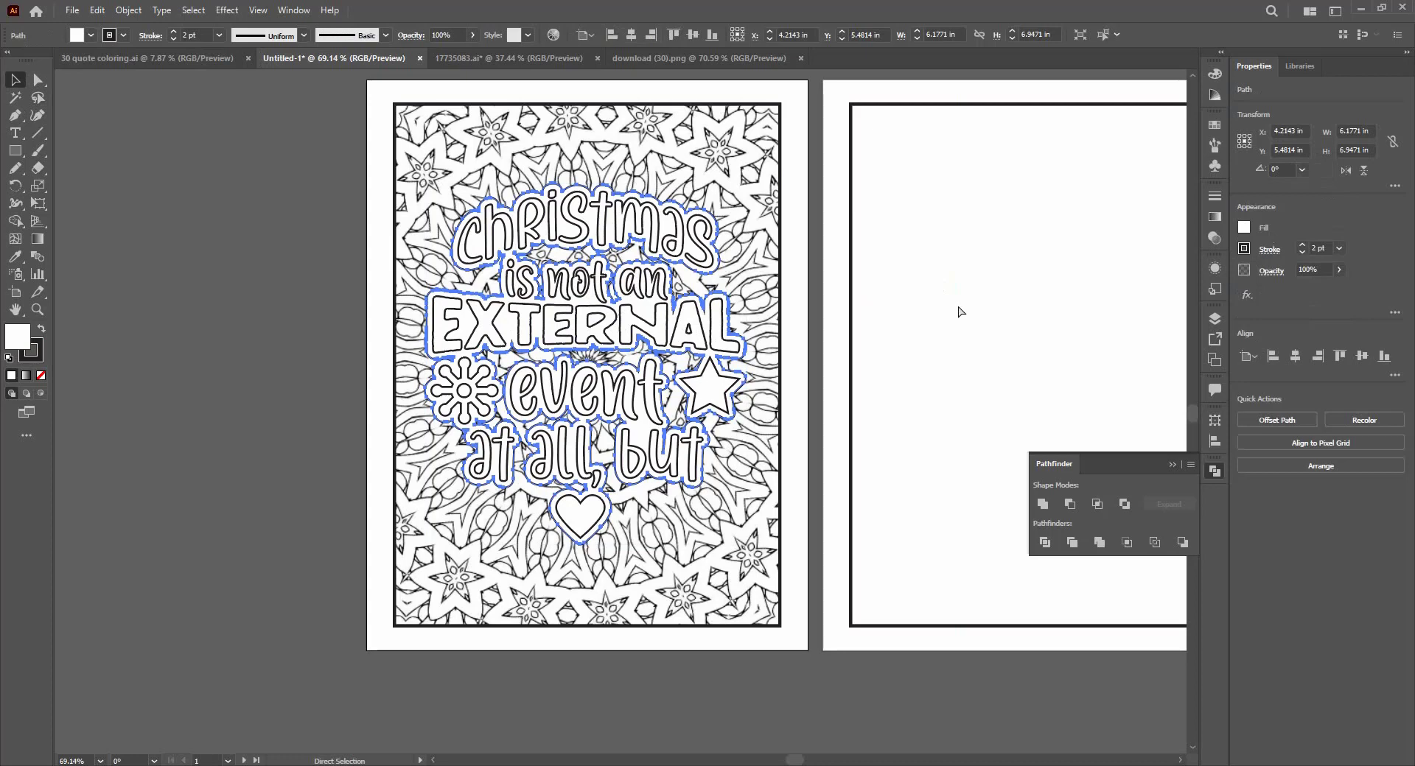
{"action": "key", "text": "v"}
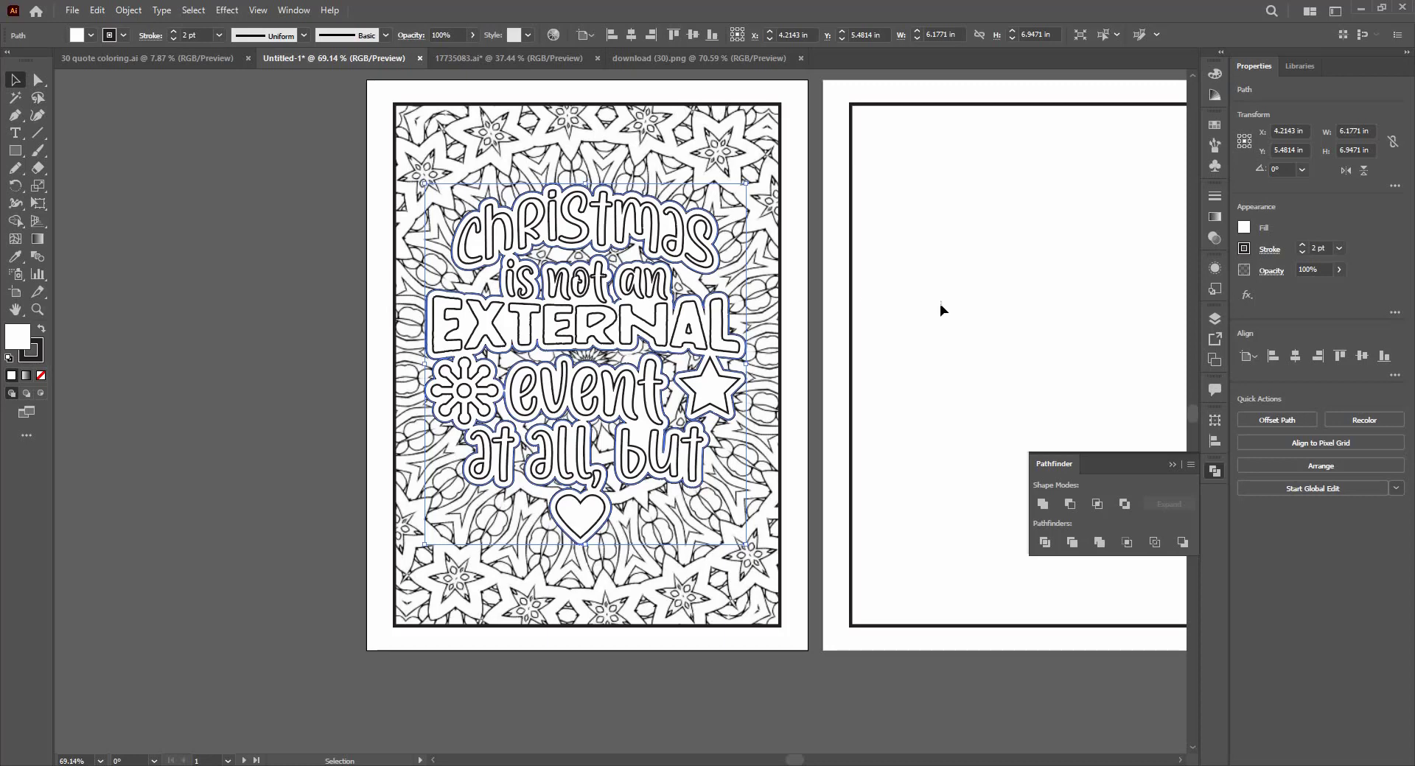
{"action": "left_click", "coordinate": [91, 36]}
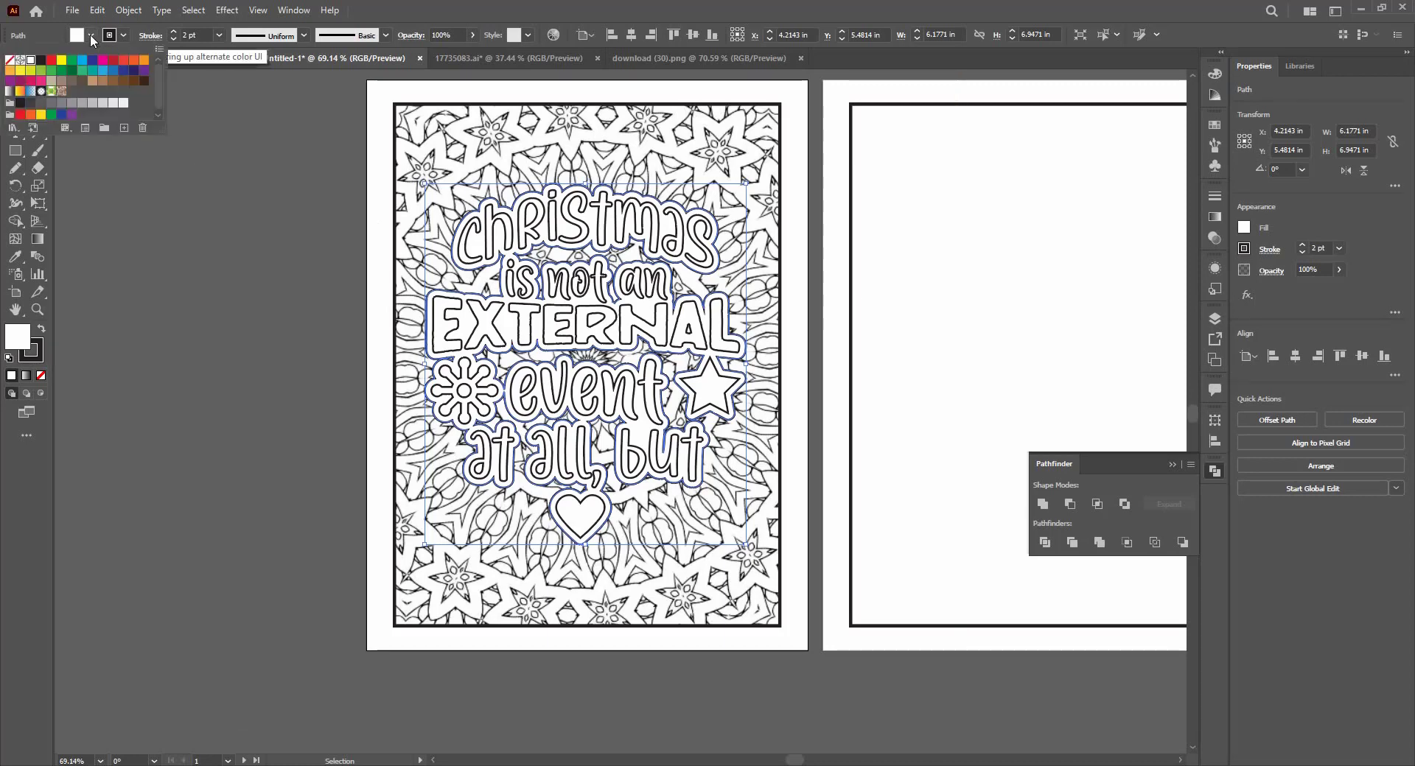
{"action": "left_click", "coordinate": [41, 62]}
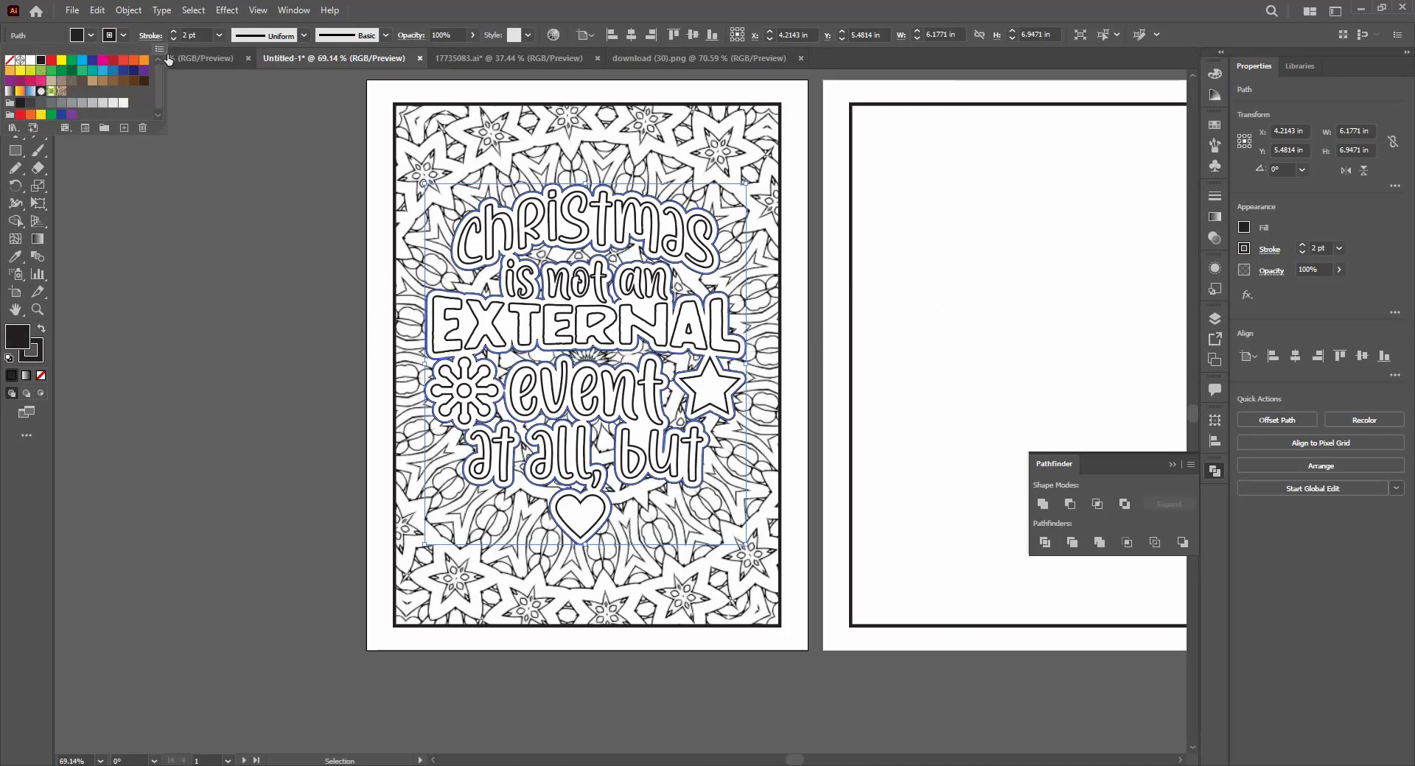
{"action": "left_click", "coordinate": [122, 34]}
{"action": "left_click", "coordinate": [9, 60]}
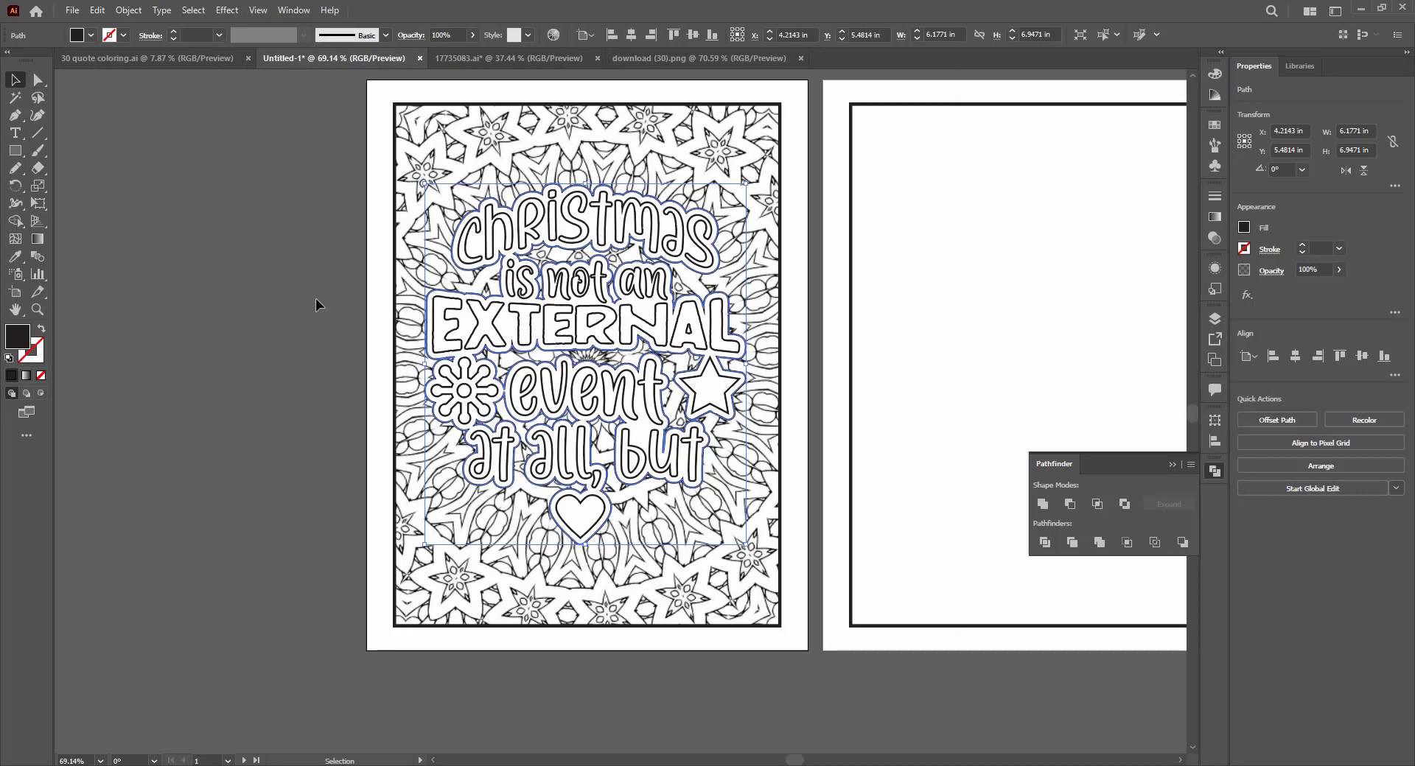
Nudge the black copy down and right to X 4.242 in, Y 5.5092 in as a drop shadow.
{"action": "key", "text": "Down"}
{"action": "key", "text": "Down"}
{"action": "key", "text": "Right"}
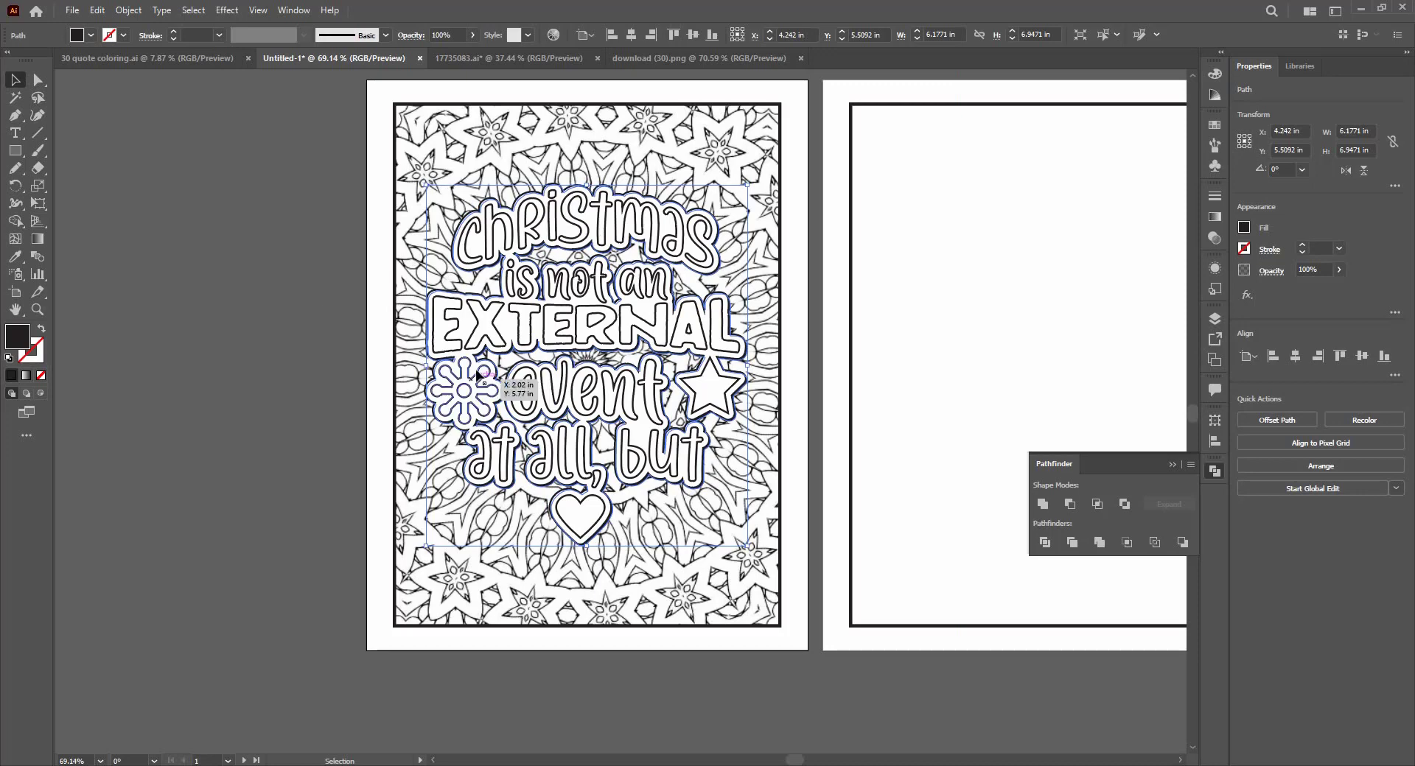
Send the clipped mandala background behind the black shadow shape and all other artwork.
{"action": "left_click", "coordinate": [326, 192]}
{"action": "right_click", "coordinate": [447, 150]}
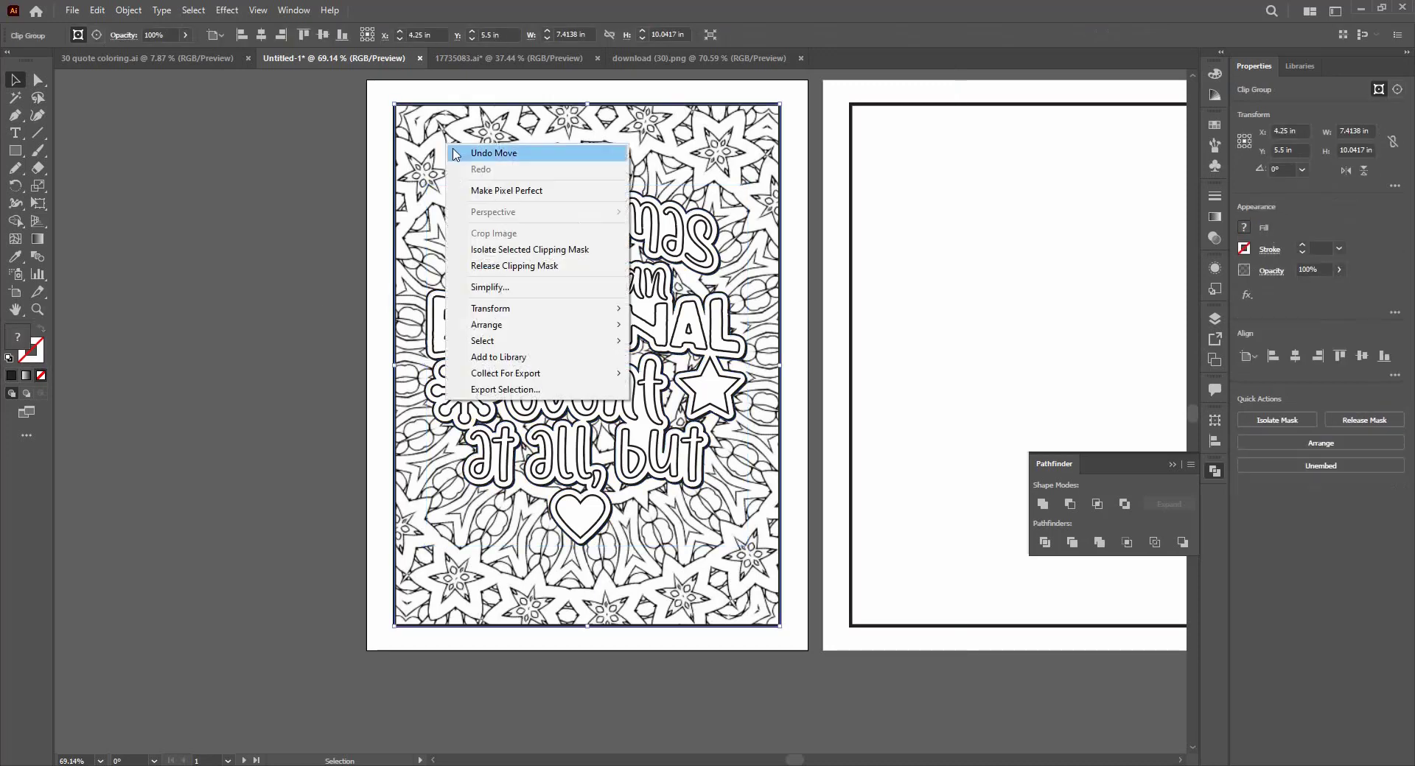
{"action": "mouse_move", "coordinate": [488, 330]}
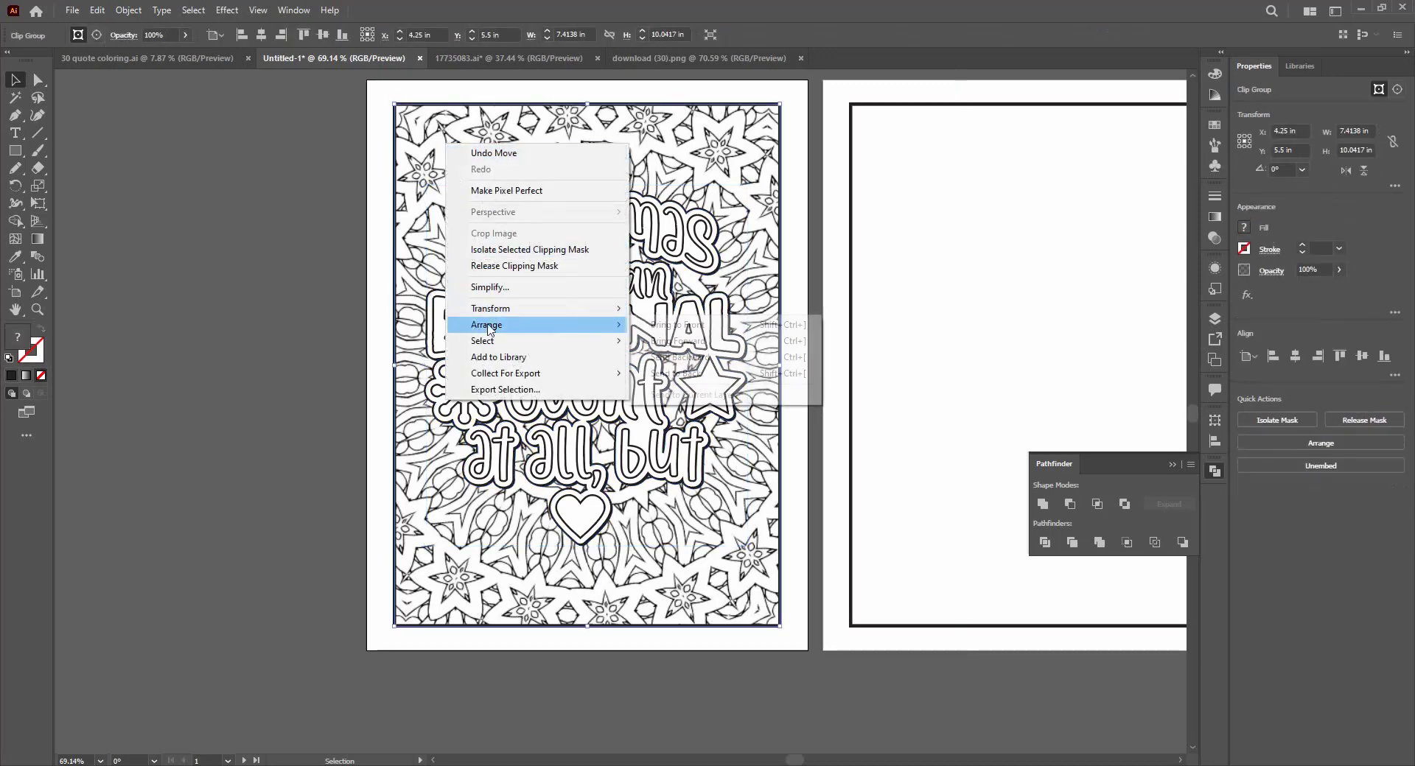
{"action": "left_click", "coordinate": [667, 373]}
{"action": "left_click", "coordinate": [877, 266]}
Deepen the drop shadow by nudging the black shape down and right to X 4.2698 in, Y 5.537 in.
{"action": "key", "text": "z"}
{"action": "left_click_drag", "start_coordinate": [522, 529], "coordinate": [728, 436]}
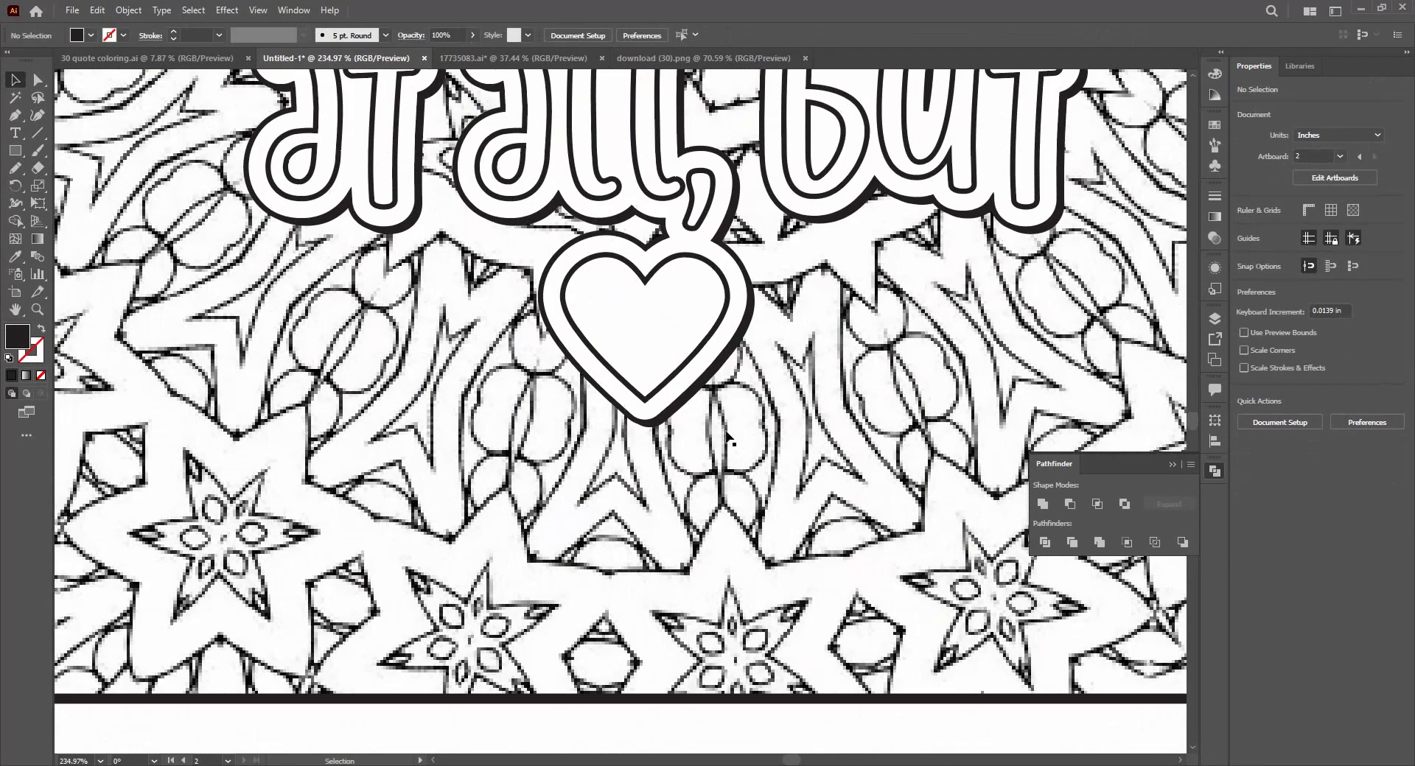
{"action": "left_click", "coordinate": [687, 416]}
{"action": "key", "text": "z"}
{"action": "left_click_drag", "start_coordinate": [790, 133], "coordinate": [560, 180]}
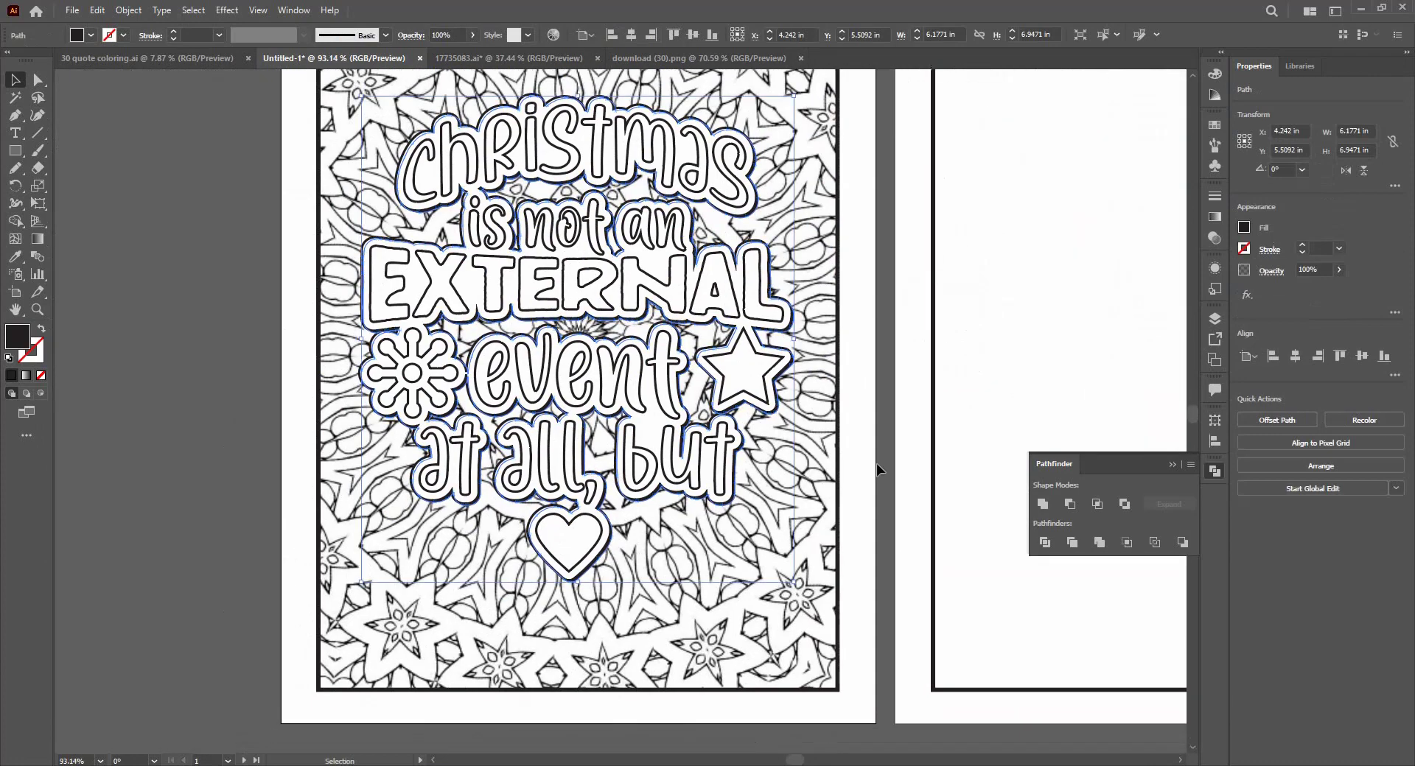
{"action": "key", "text": "Down"}
{"action": "key", "text": "Down"}
{"action": "key", "text": "Right"}
{"action": "key", "text": "Right"}
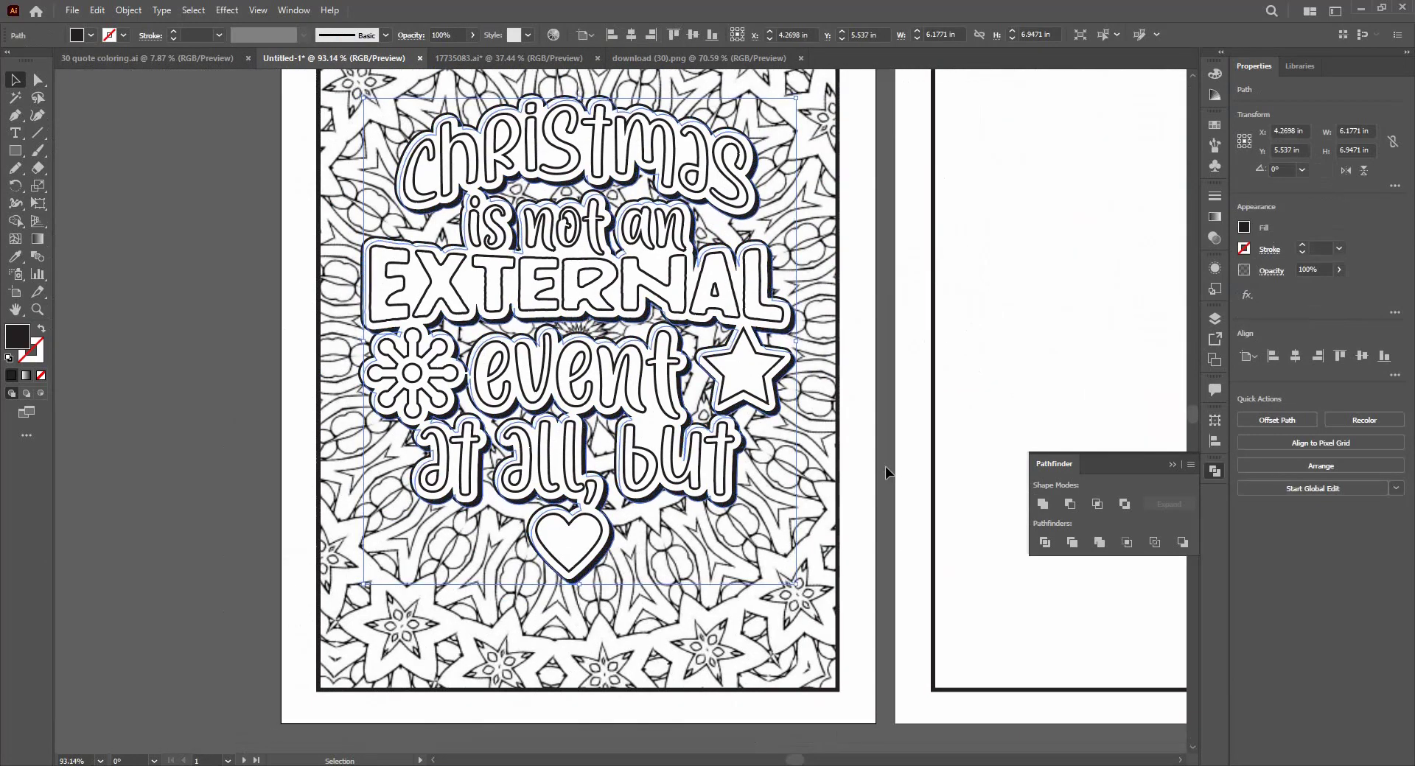
{"action": "left_click", "coordinate": [885, 466]}
{"action": "scroll", "coordinate": [517, 467], "scroll_direction": "down", "scroll_amount": 3}
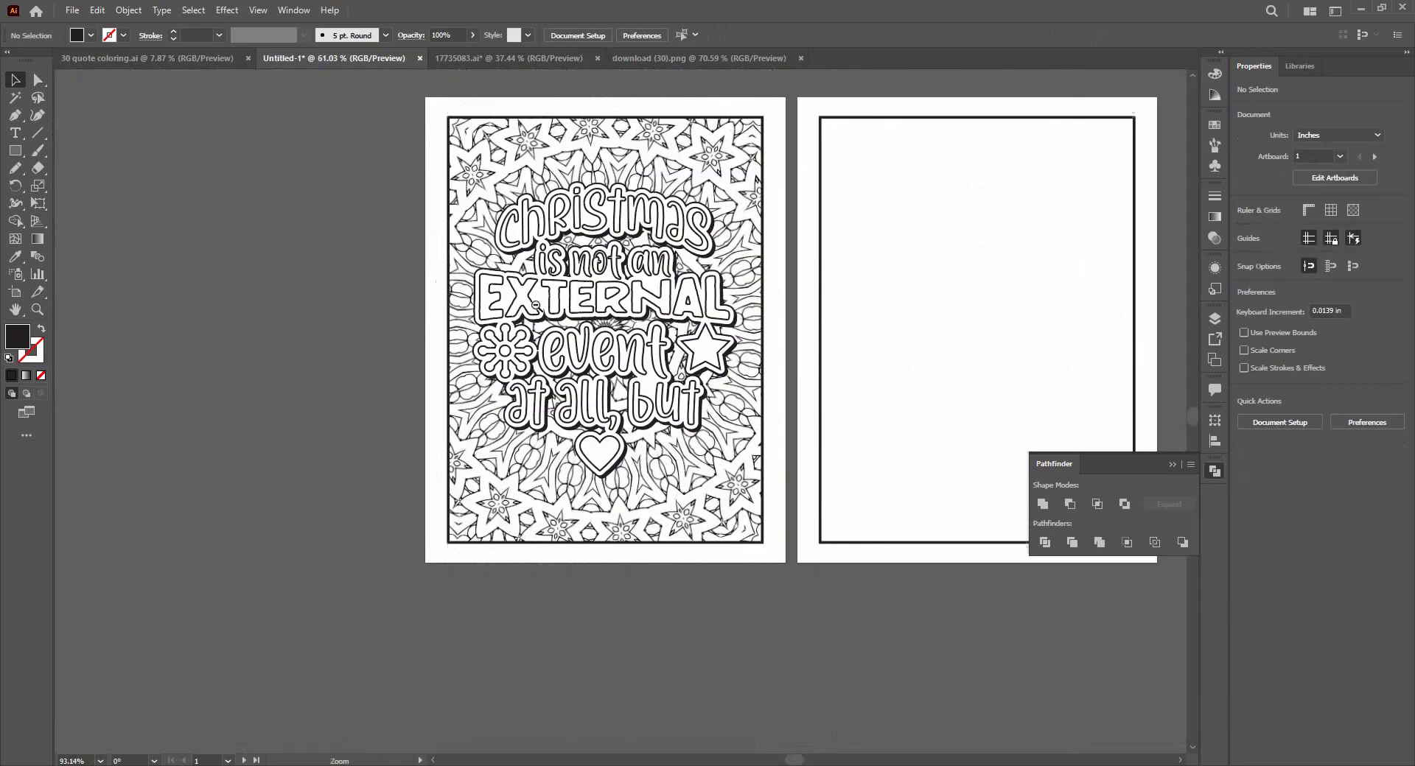
{"action": "left_click_drag", "start_coordinate": [496, 366], "coordinate": [494, 368]}
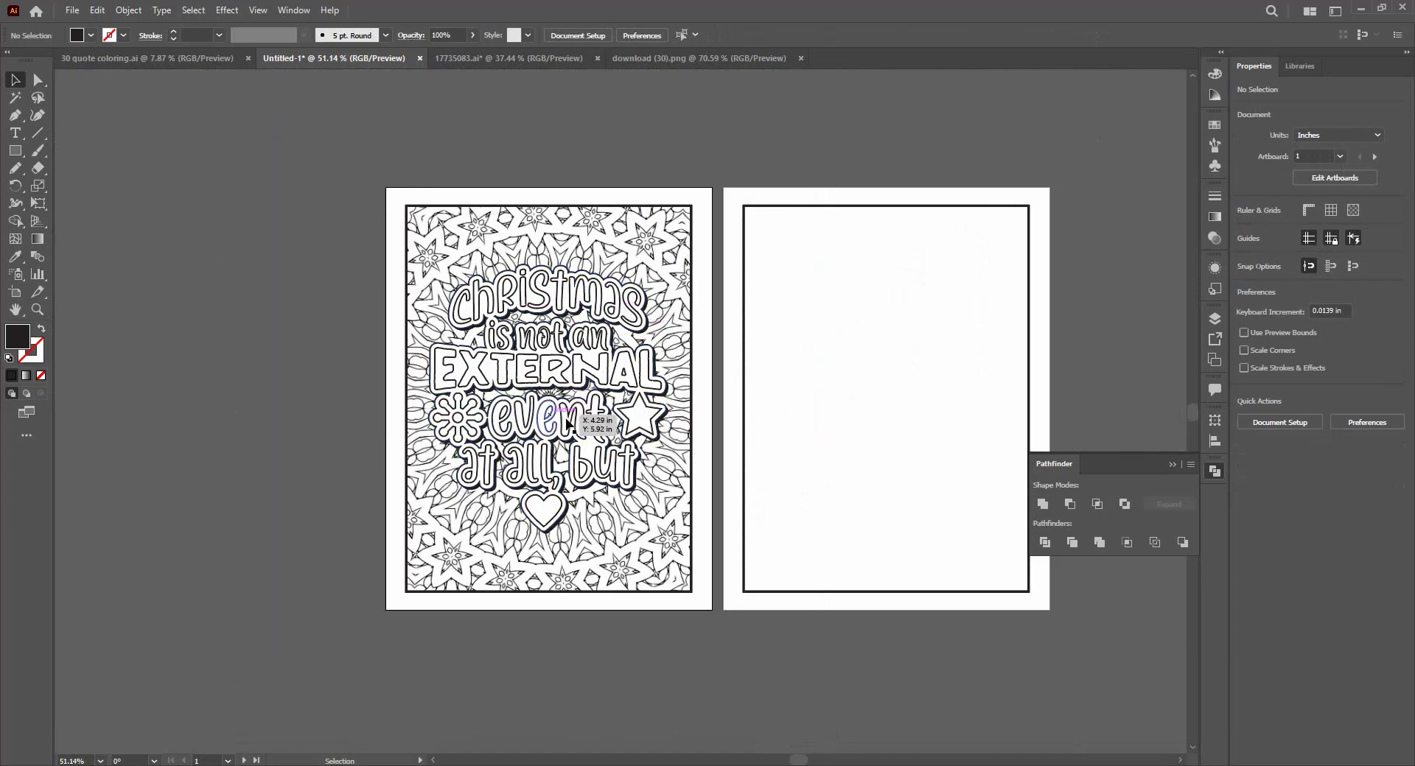
{"action": "scroll", "coordinate": [581, 398], "scroll_direction": "up", "scroll_amount": 3}
{"action": "scroll", "coordinate": [677, 388], "scroll_direction": "down", "scroll_amount": 3}
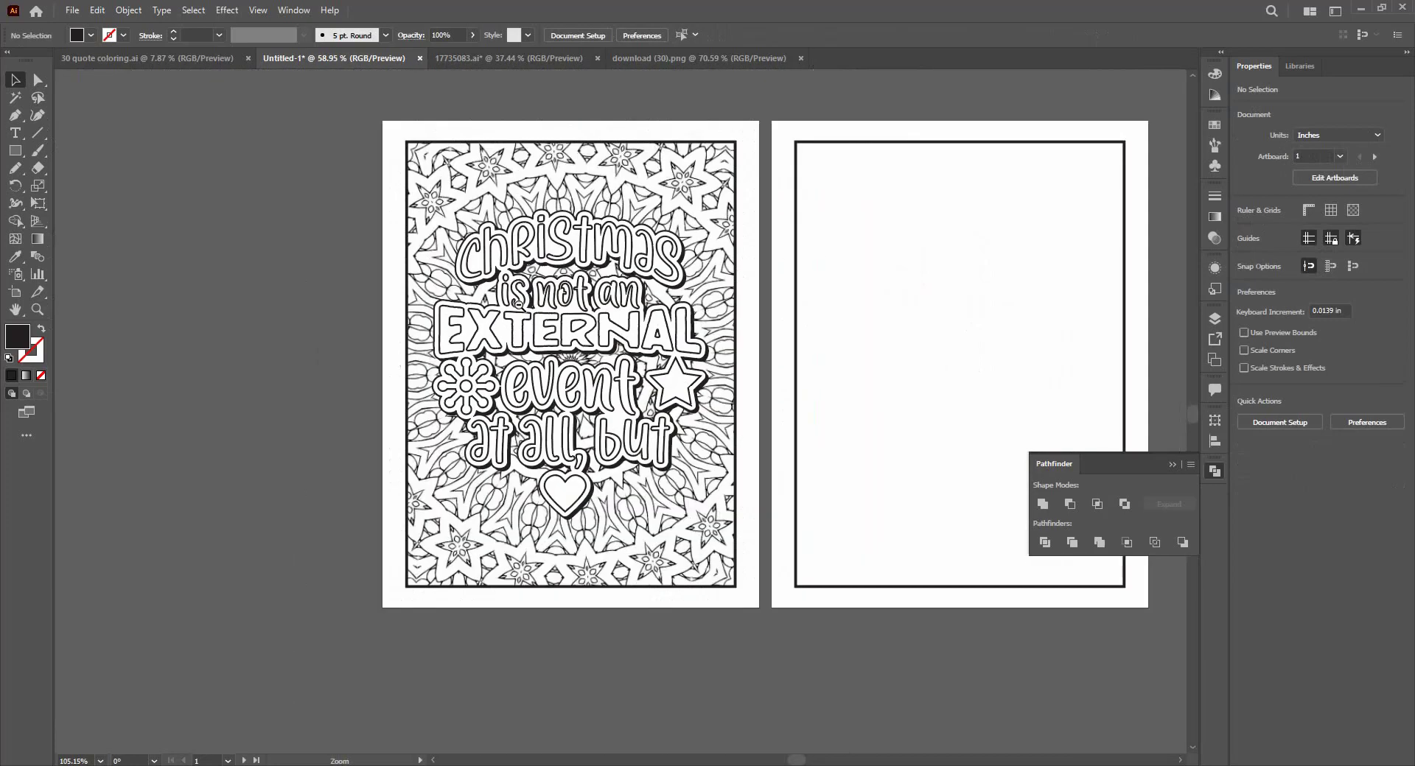
{"action": "scroll", "coordinate": [836, 389], "scroll_direction": "right", "scroll_amount": 2}
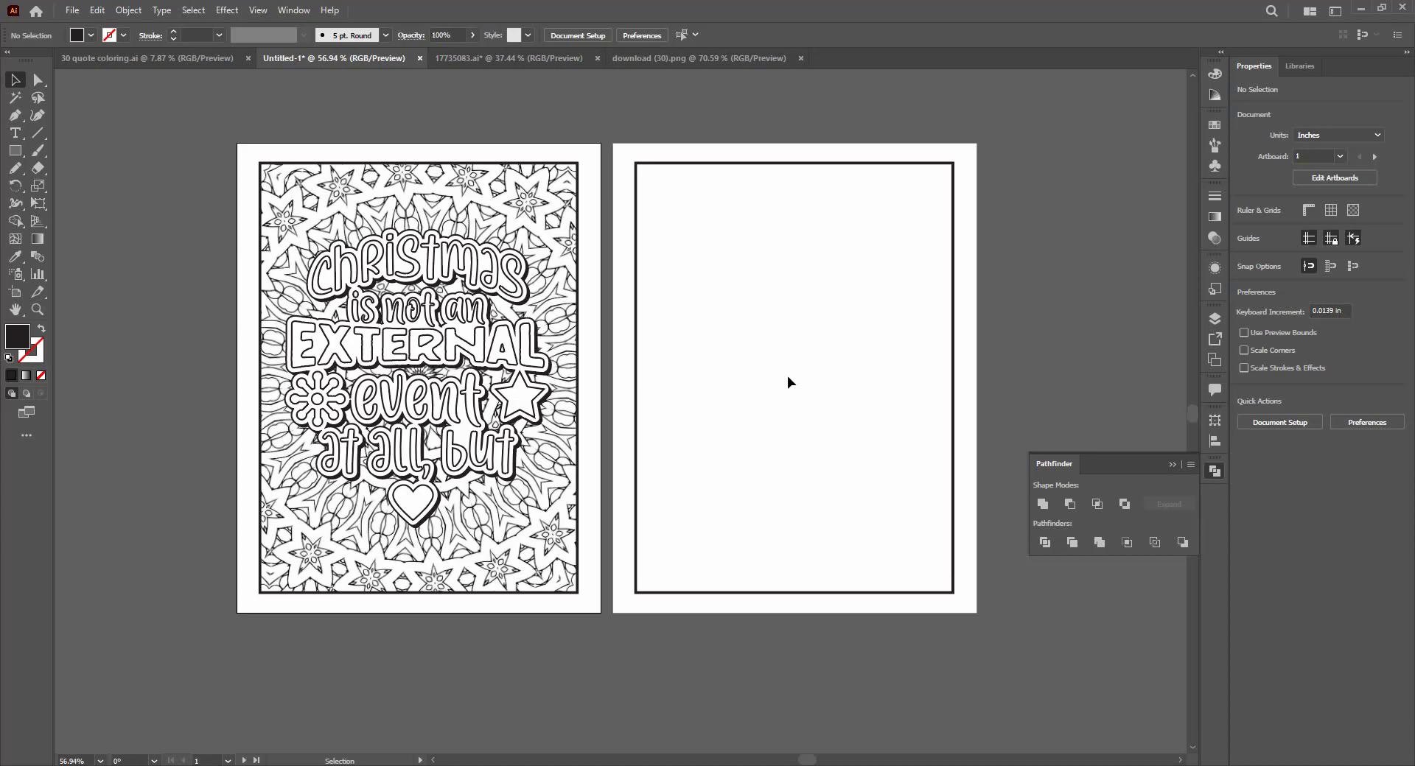
Switch to the browser, review the Amazon results for Christmas quote coloring books for adults, and return to Illustrator.
{"action": "key", "text": "alt+Tab"}
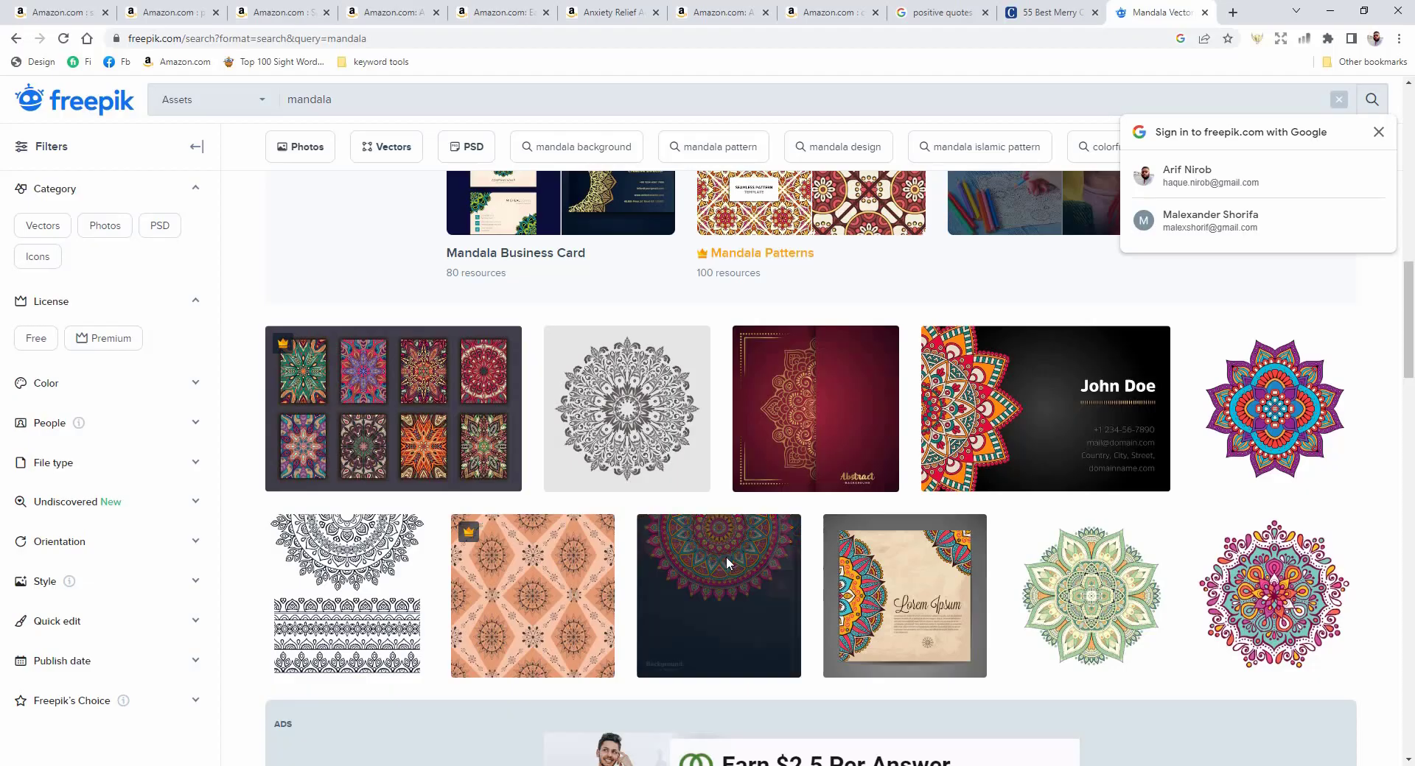
{"action": "left_click", "coordinate": [501, 12]}
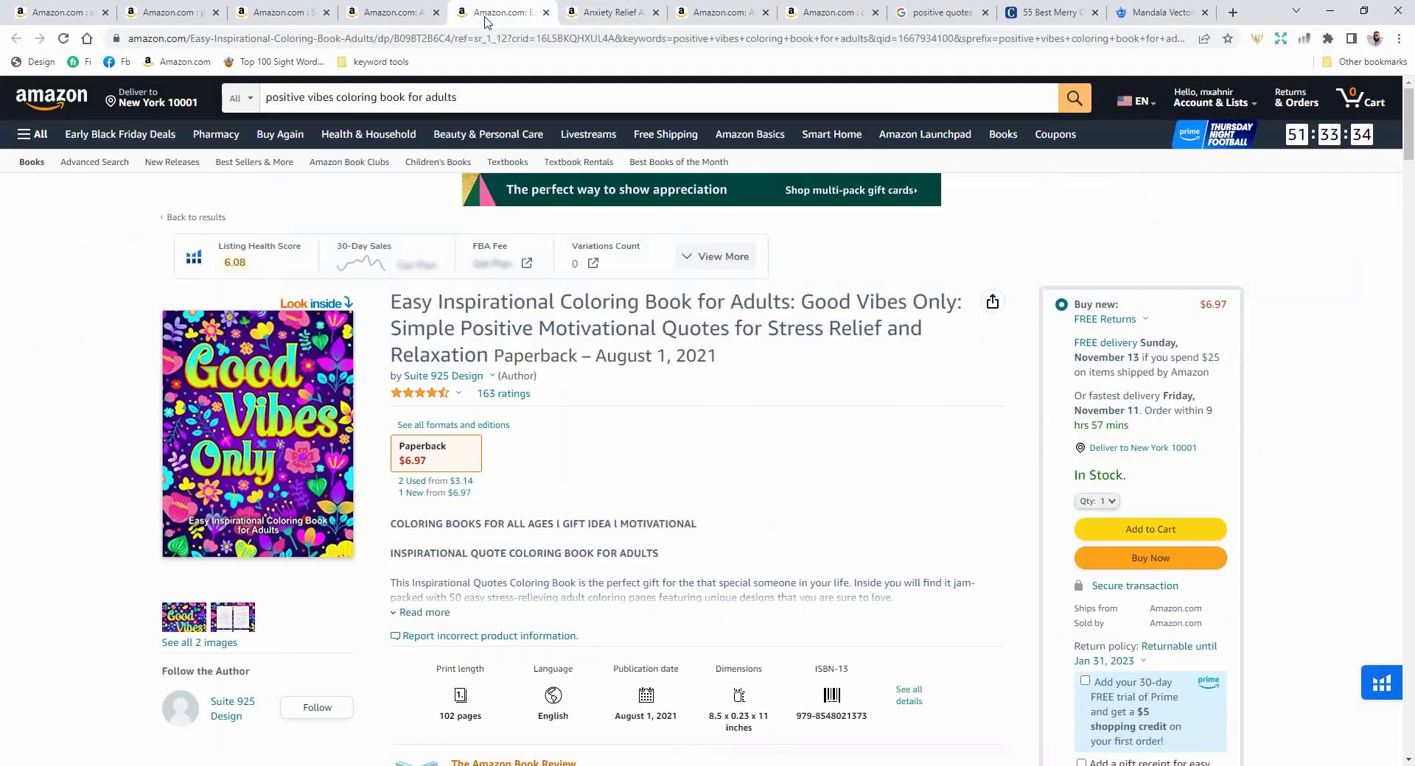
{"action": "left_click", "coordinate": [925, 12]}
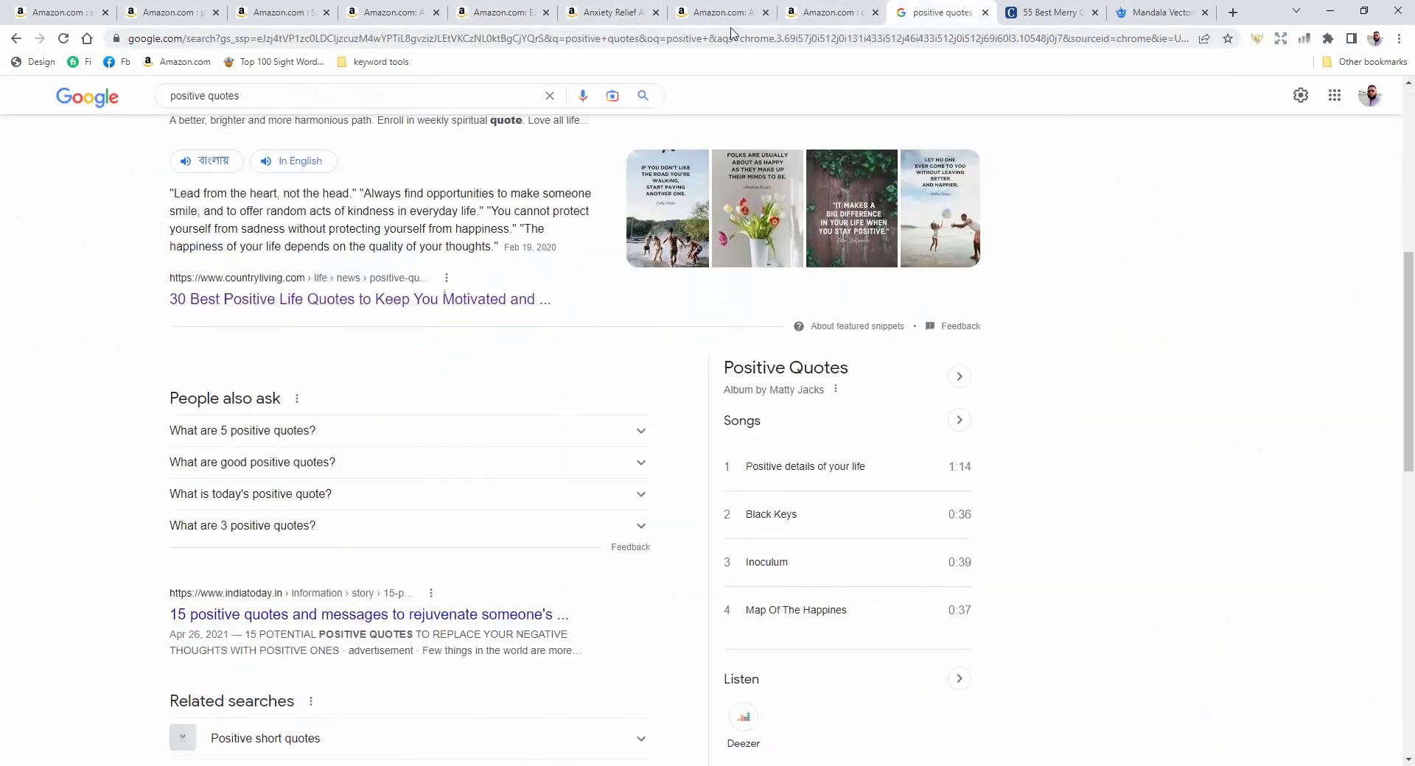
{"action": "left_click", "coordinate": [829, 12]}
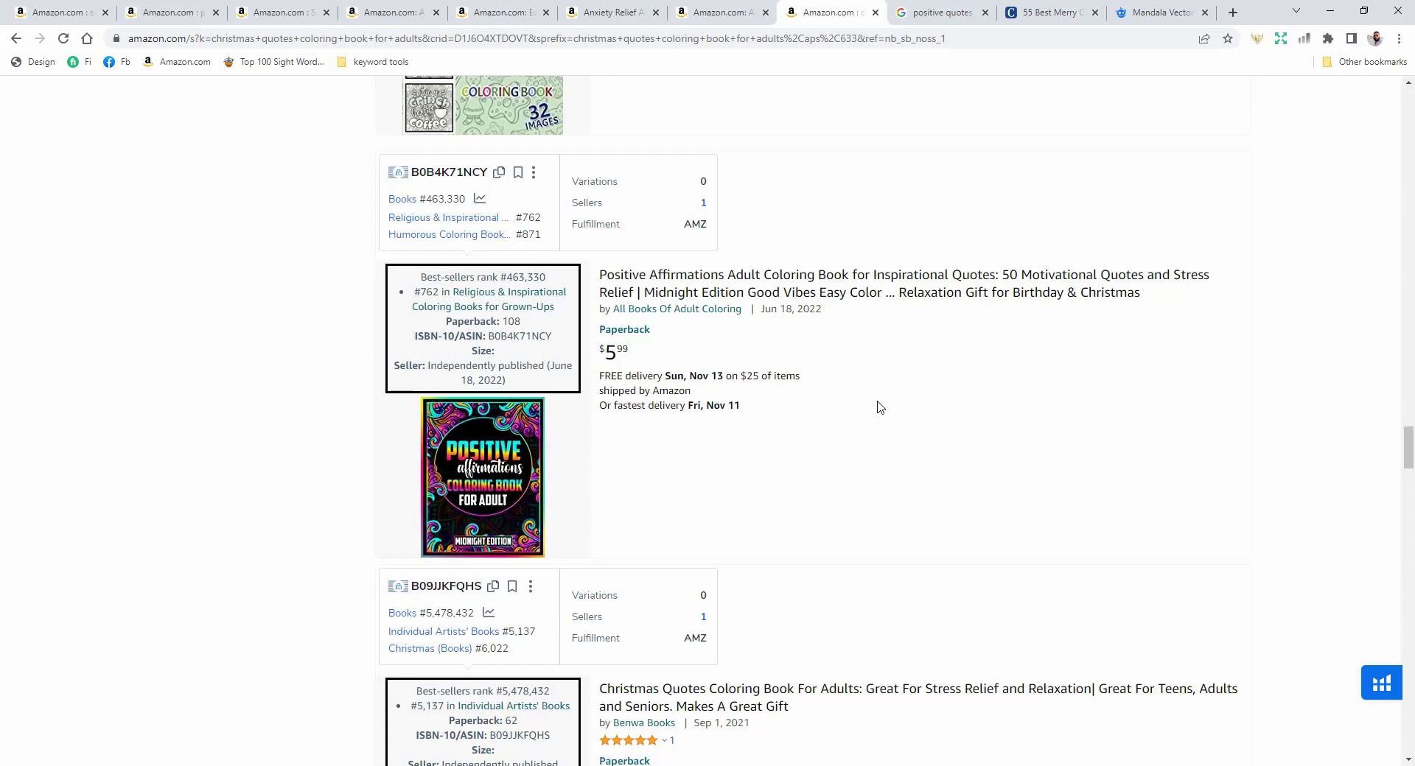
{"action": "scroll", "coordinate": [883, 399], "scroll_direction": "down", "scroll_amount": 4}
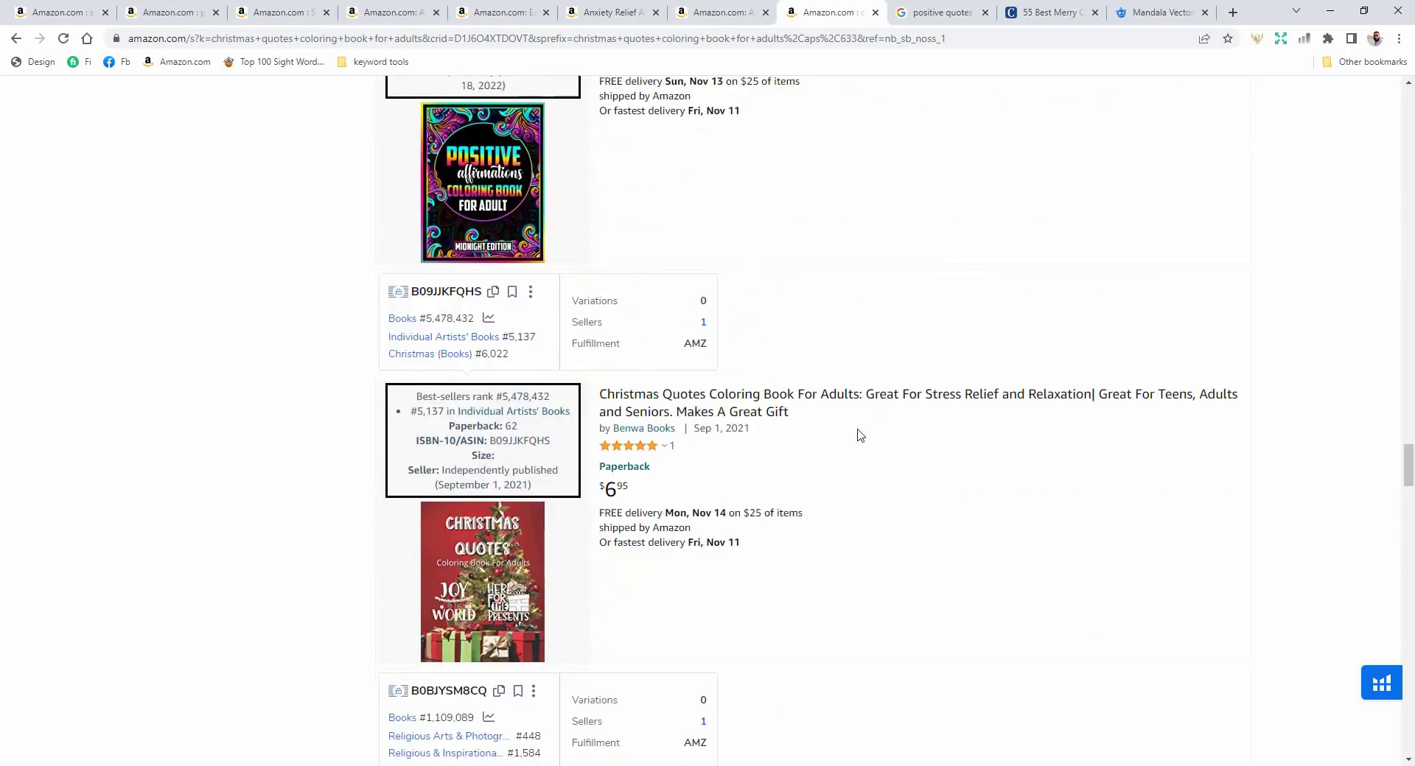
{"action": "key", "text": "alt+Tab"}
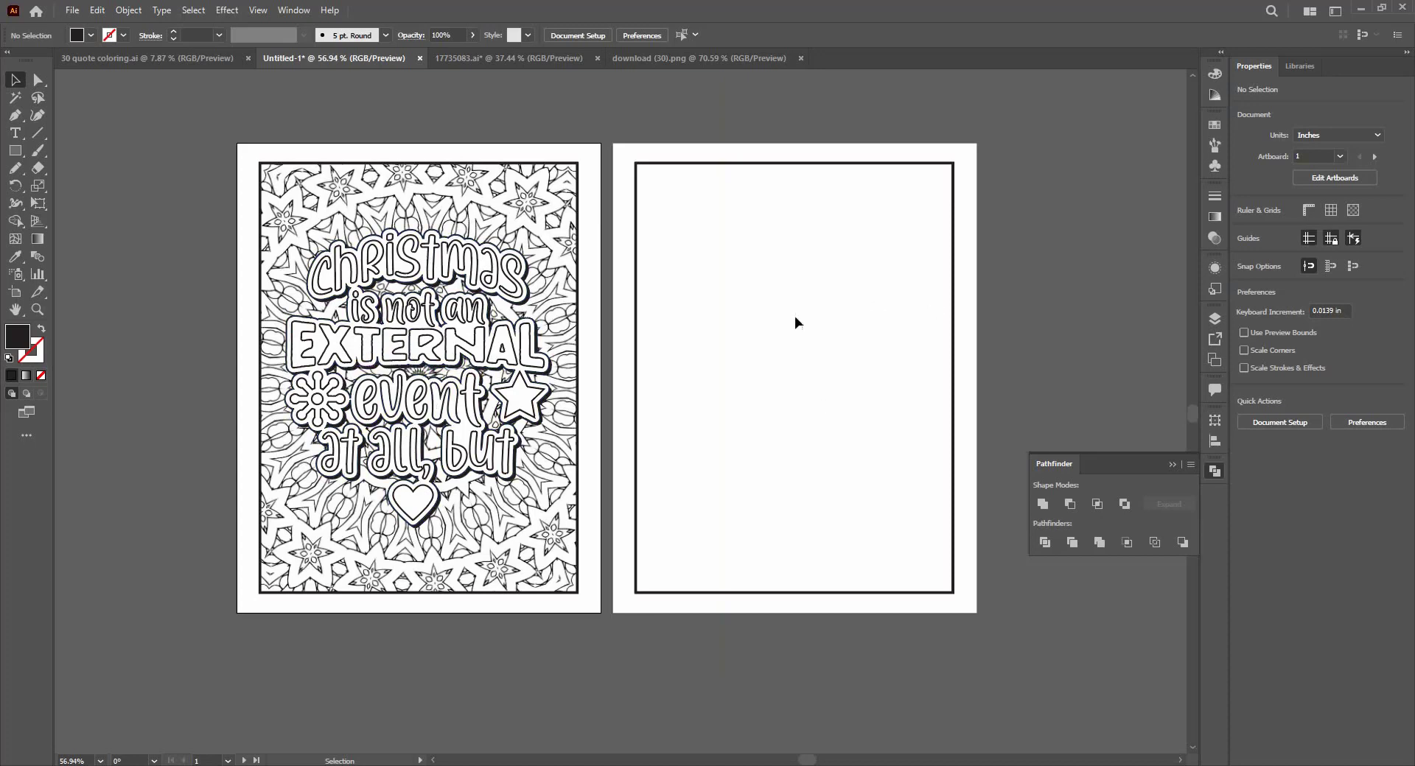
Remove the black shadow shape from behind the quote and ornaments, and inspect the lettering outlines.
{"action": "left_click_drag", "start_coordinate": [527, 308], "coordinate": [959, 282]}
{"action": "left_click", "coordinate": [709, 276]}
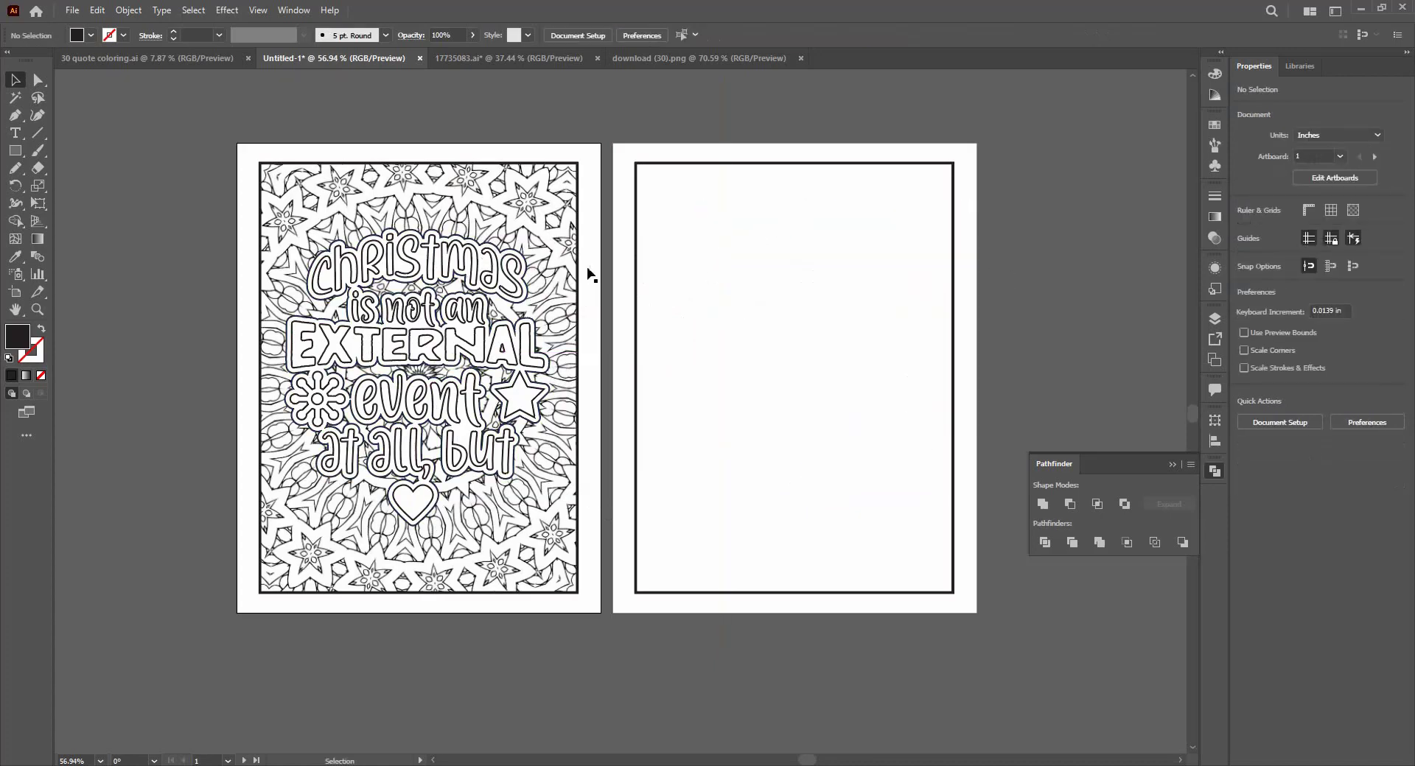
{"action": "left_click_drag", "start_coordinate": [474, 325], "coordinate": [591, 325]}
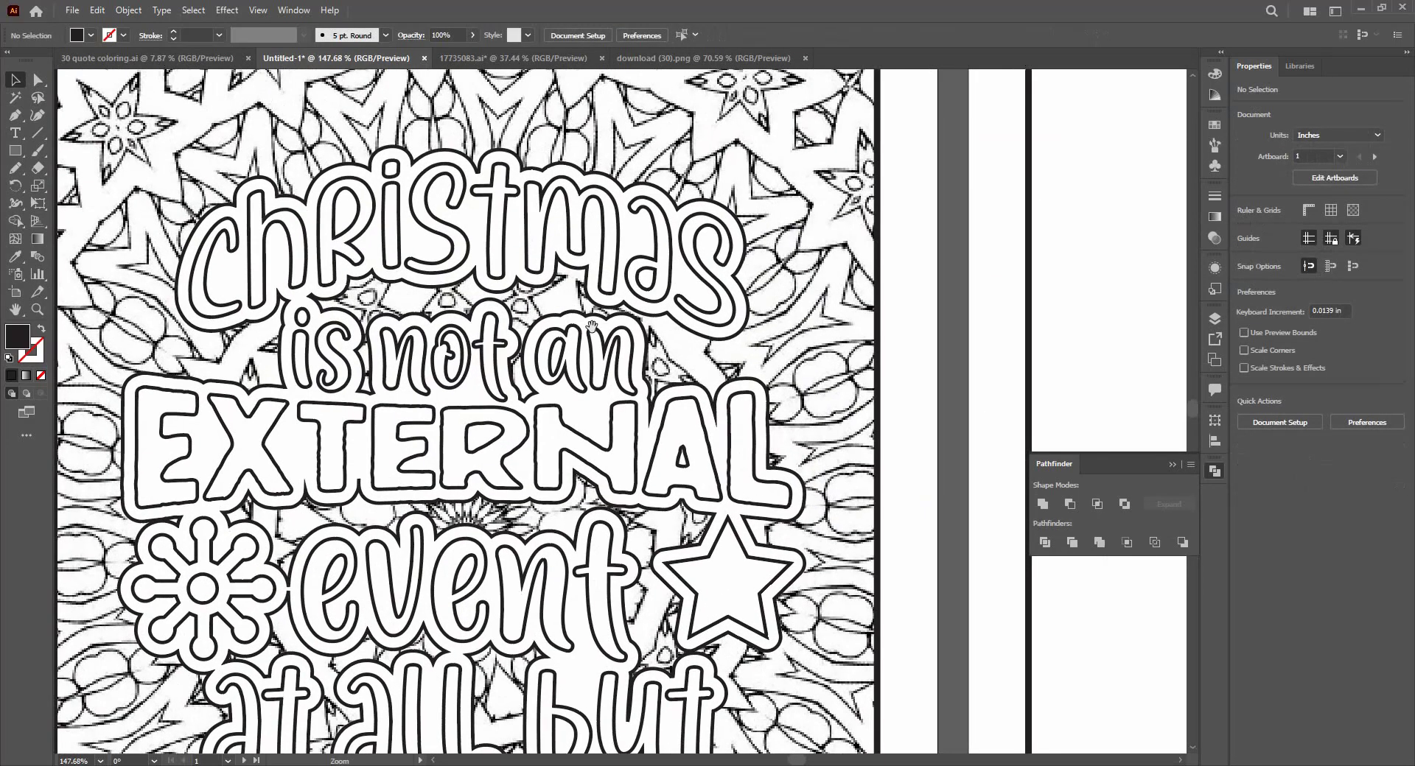
{"action": "scroll", "coordinate": [591, 326], "scroll_direction": "down", "scroll_amount": 5}
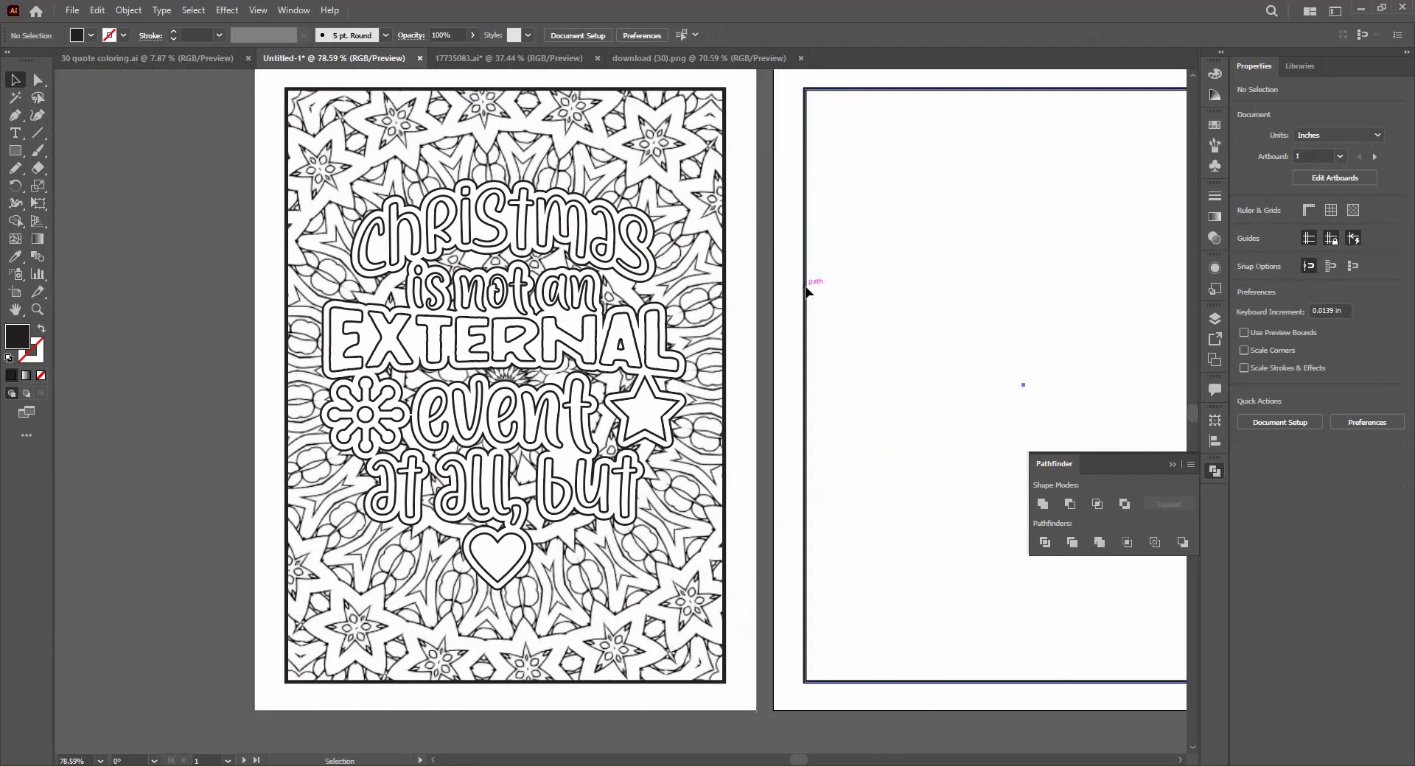
Examine the finished Christmas quote page close up and alongside the empty framed page.
{"action": "left_click", "coordinate": [808, 293]}
{"action": "left_click", "coordinate": [825, 250]}
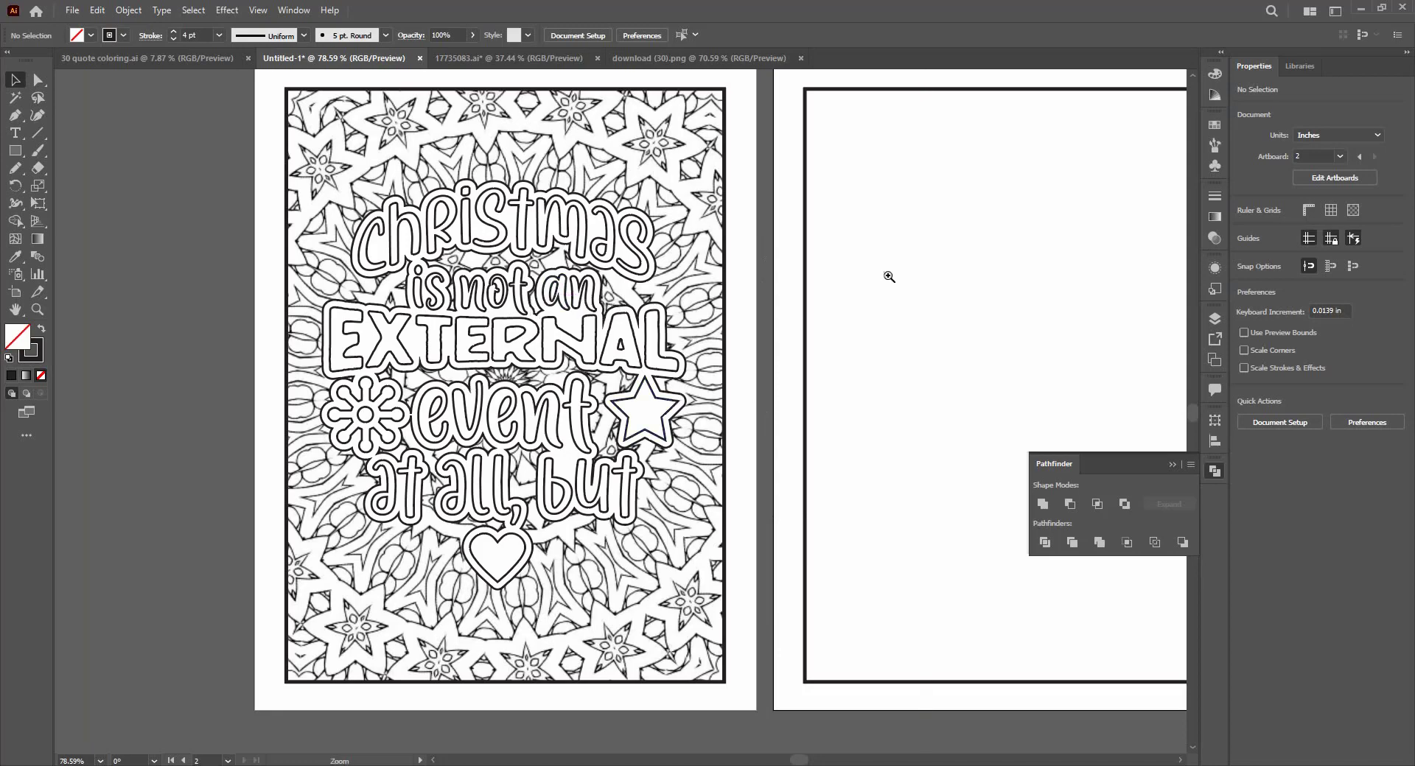
{"action": "scroll", "coordinate": [887, 274], "scroll_direction": "down", "scroll_amount": 5}
{"action": "scroll", "coordinate": [676, 268], "scroll_direction": "up", "scroll_amount": 6}
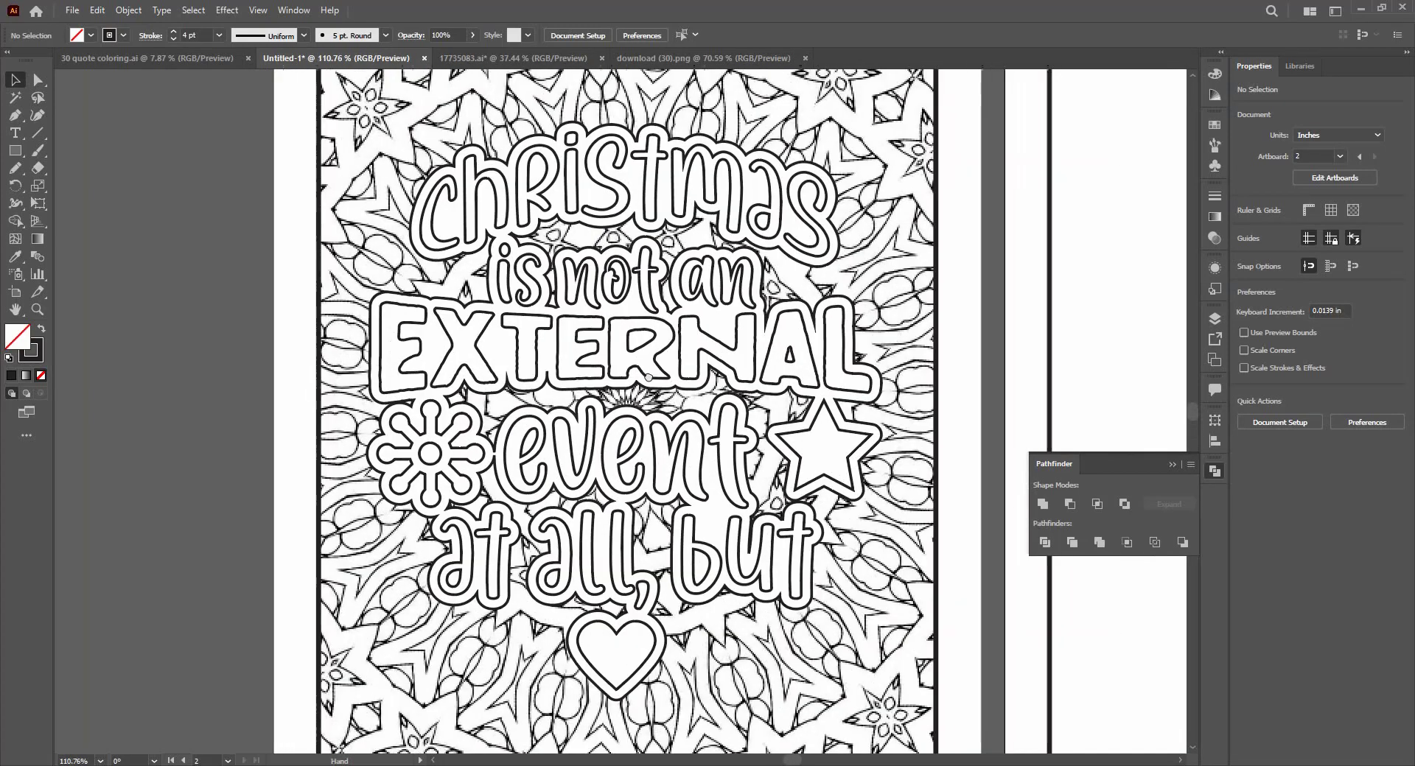
{"action": "scroll", "coordinate": [577, 355], "scroll_direction": "down", "scroll_amount": 3}
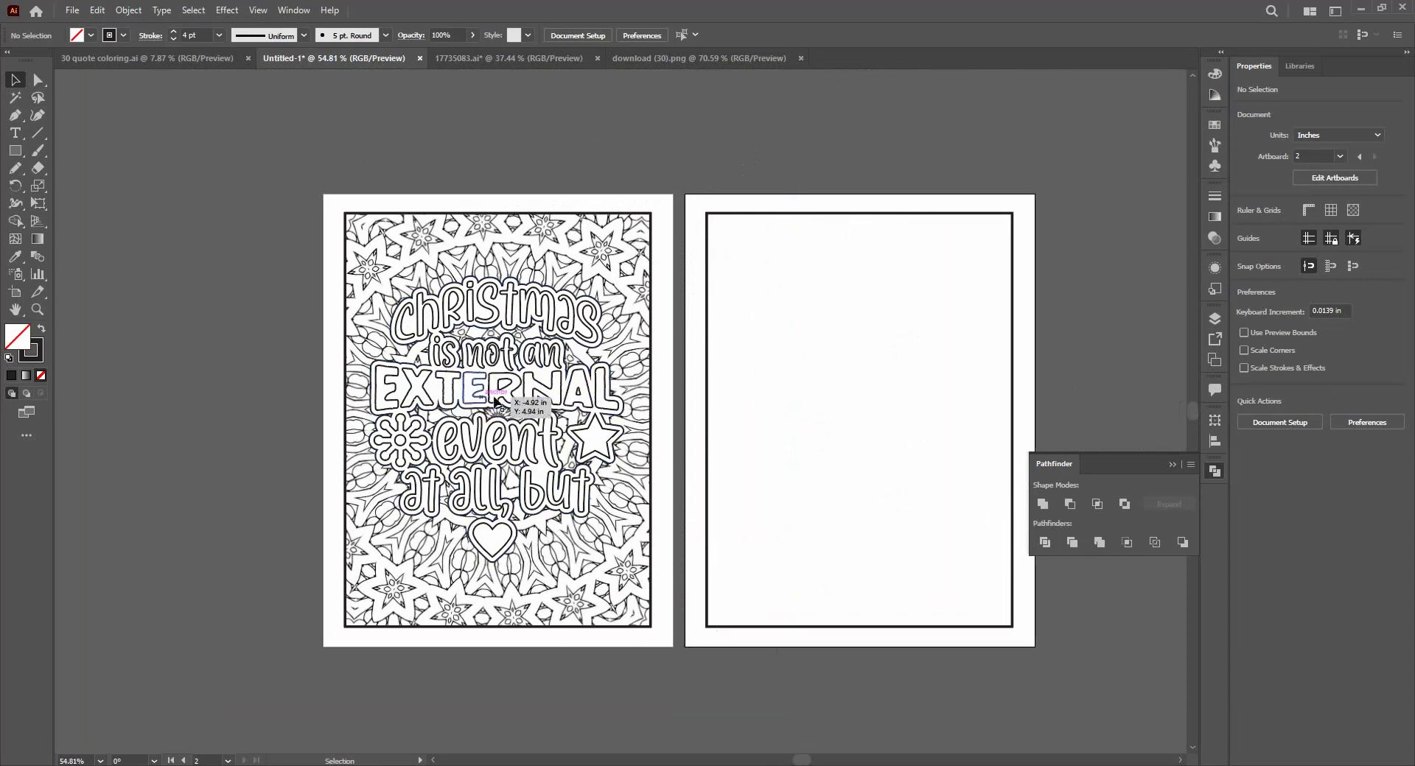
Switch to the 30 quote coloring.ai document and examine the "Starve Your Distractions" page and the overall artboard layout.
{"action": "left_click", "coordinate": [148, 59]}
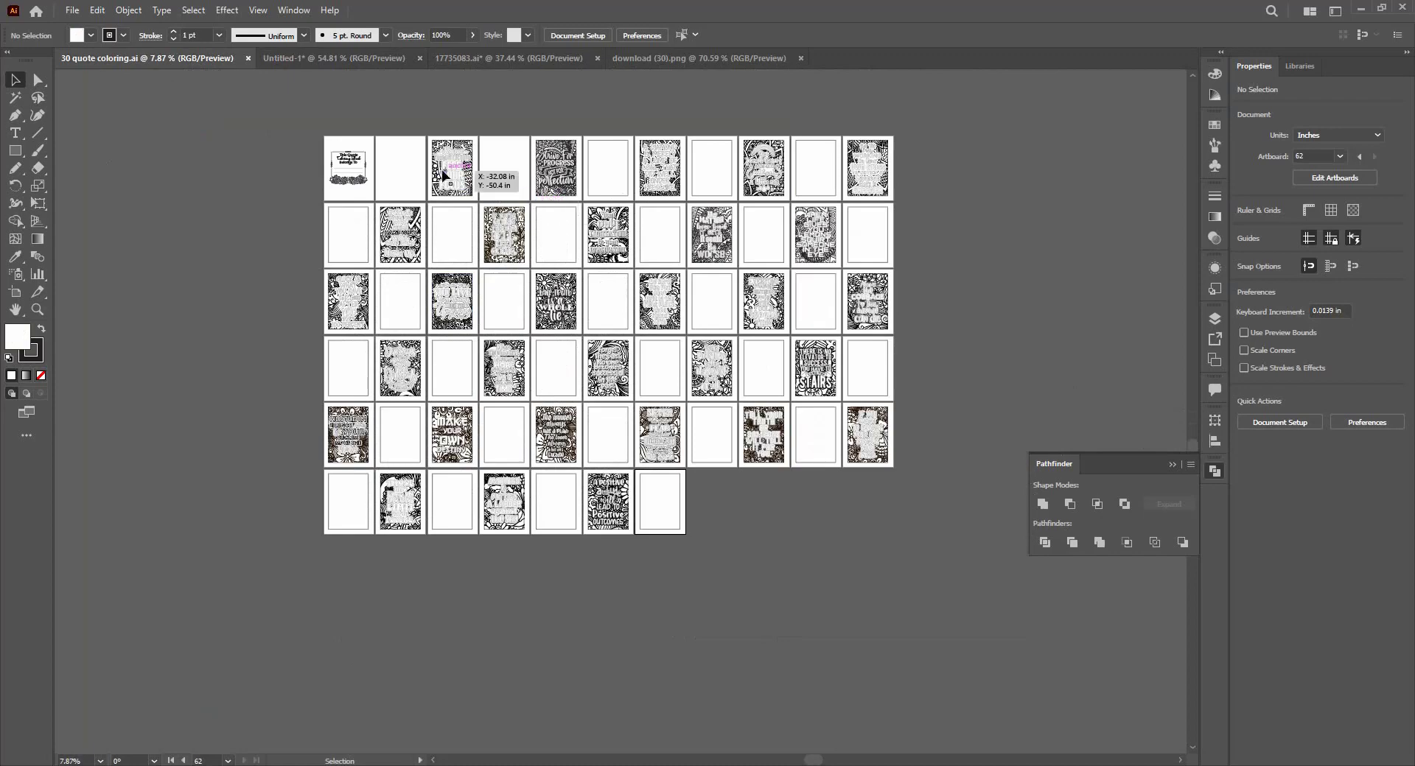
{"action": "left_click_drag", "start_coordinate": [421, 130], "coordinate": [663, 194]}
{"action": "left_click_drag", "start_coordinate": [641, 546], "coordinate": [560, 374]}
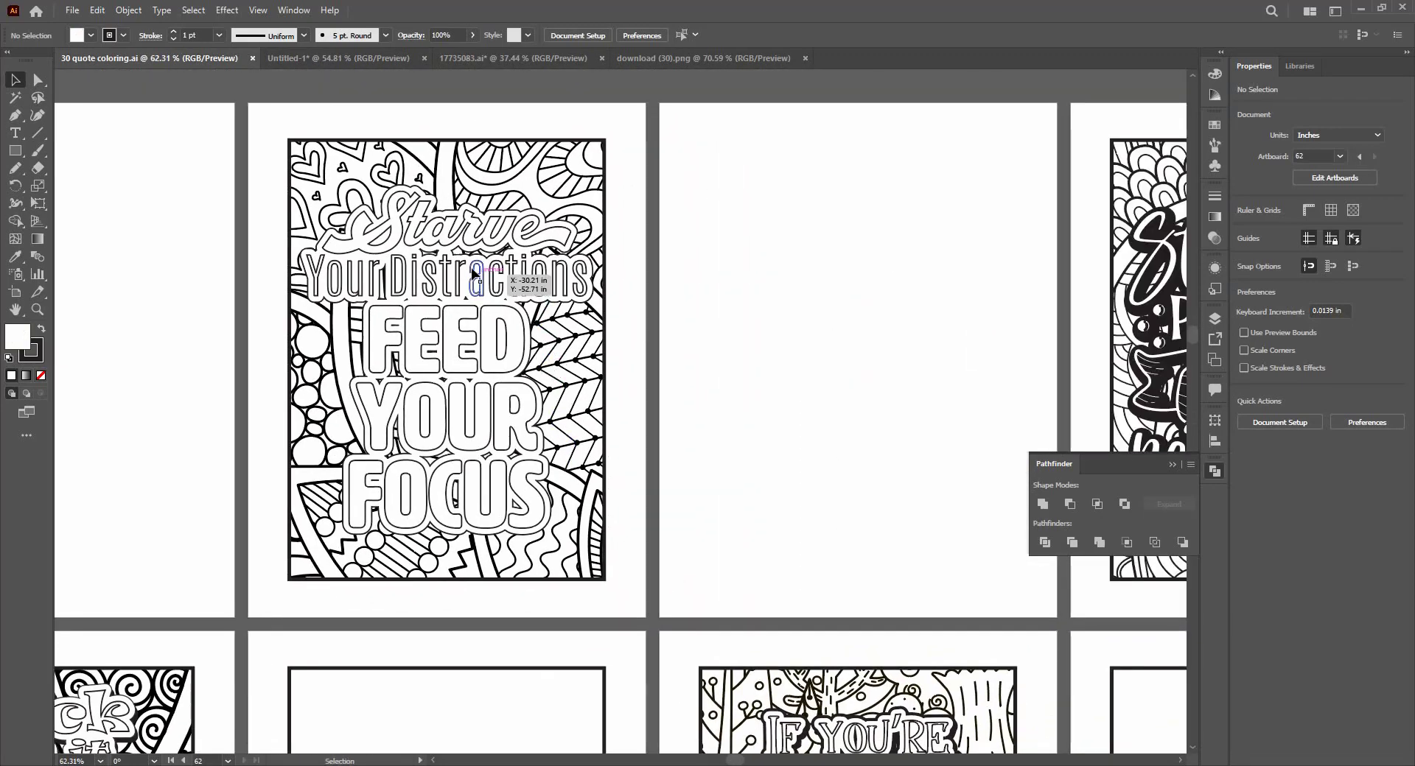
{"action": "scroll", "coordinate": [646, 254], "scroll_direction": "down", "scroll_amount": 3}
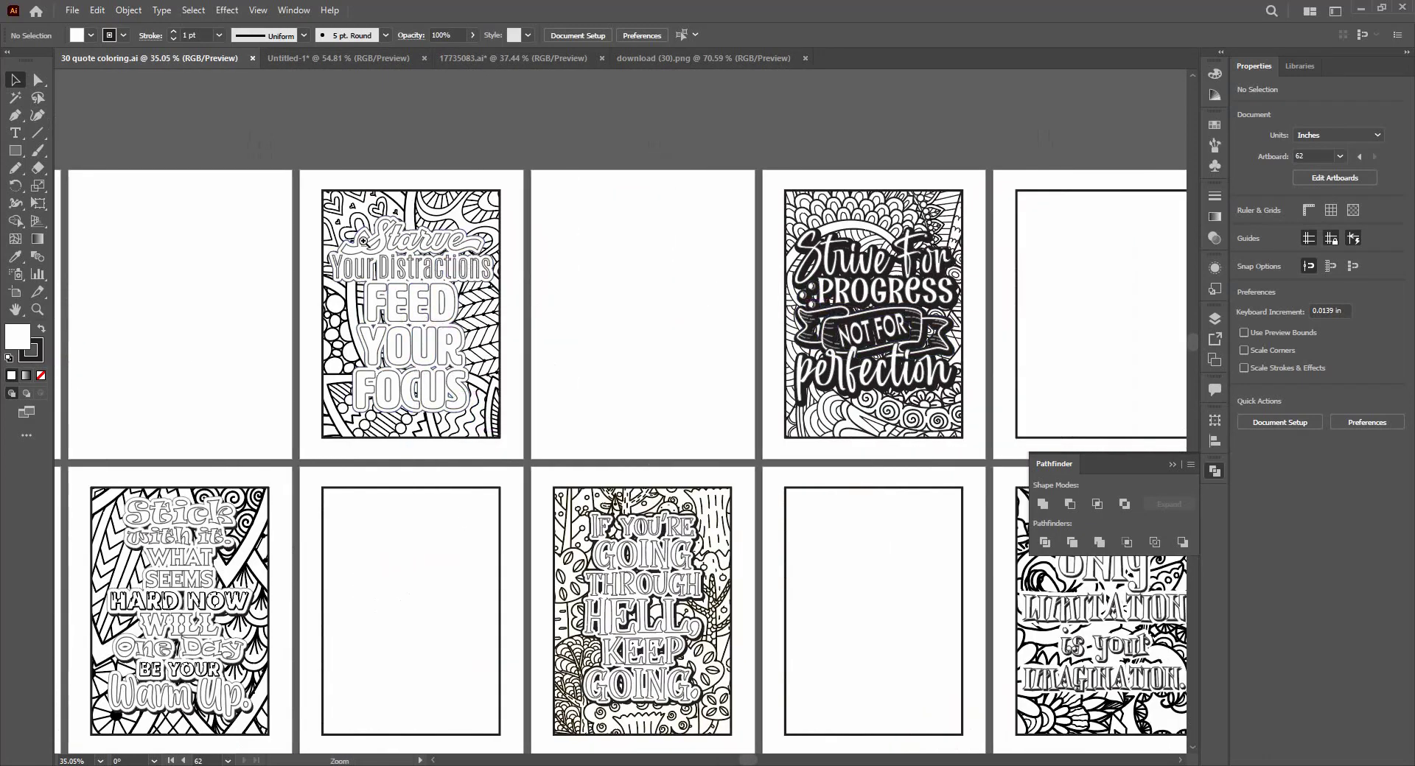
{"action": "scroll", "coordinate": [368, 245], "scroll_direction": "up", "scroll_amount": 4}
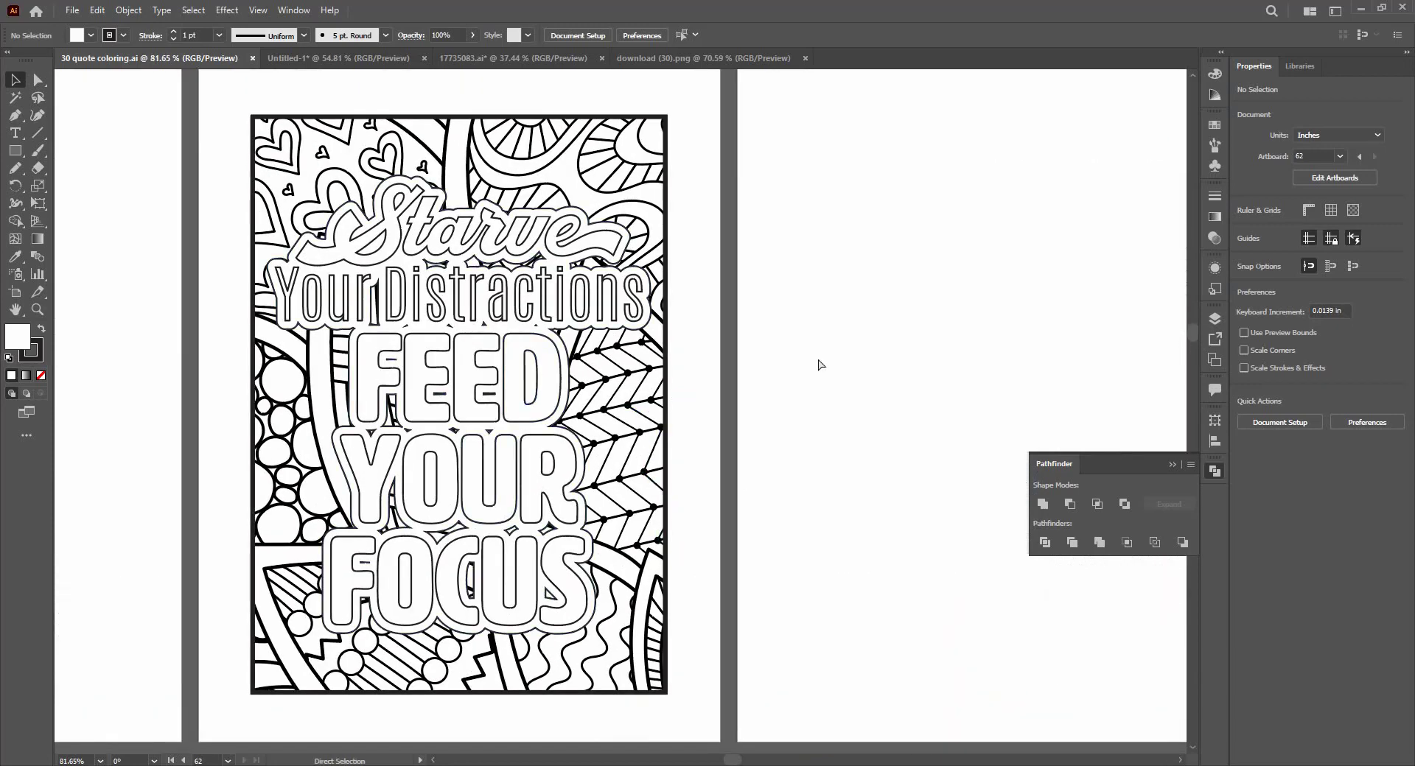
{"action": "scroll", "coordinate": [820, 364], "scroll_direction": "down", "scroll_amount": 3}
{"action": "scroll", "coordinate": [799, 385], "scroll_direction": "right", "scroll_amount": 2}
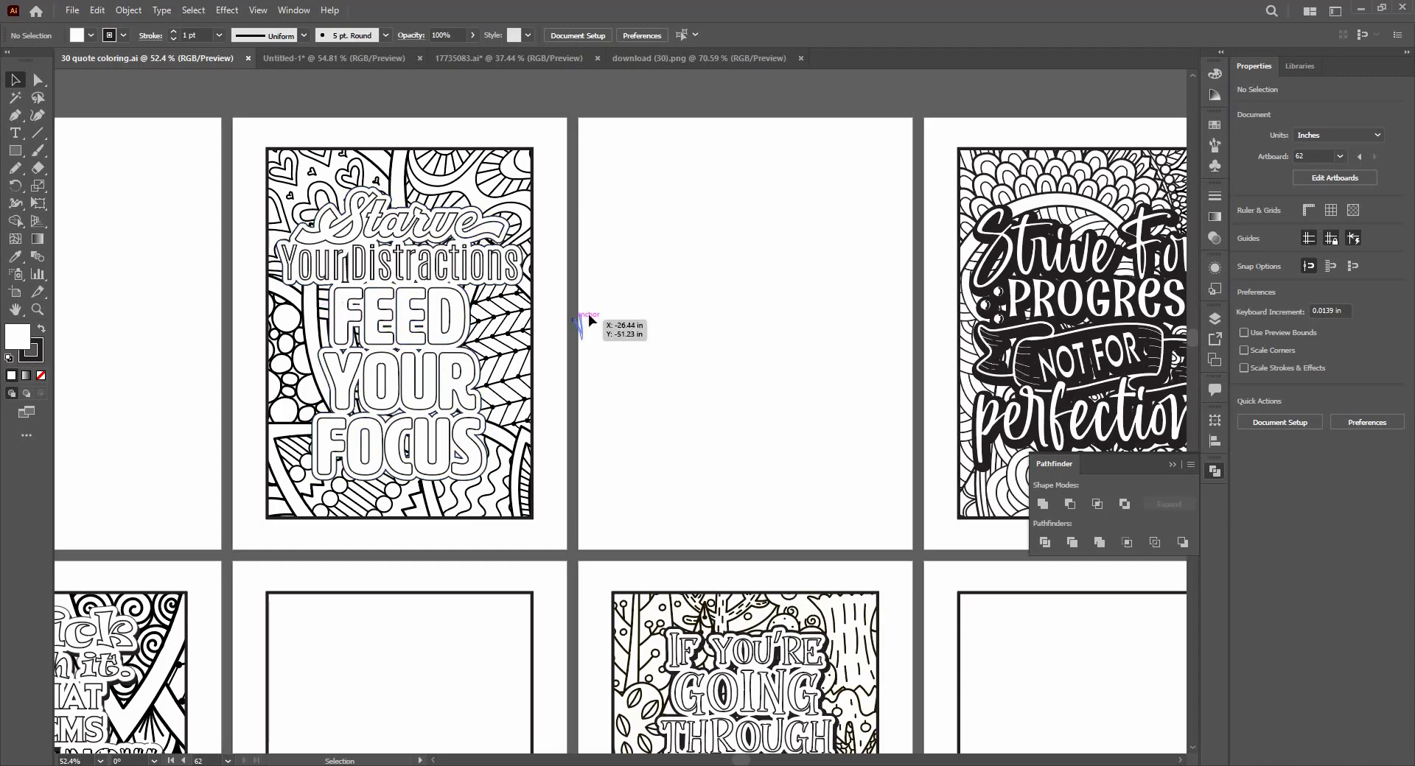
{"action": "scroll", "coordinate": [773, 238], "scroll_direction": "down", "scroll_amount": 5}
{"action": "left_click_drag", "start_coordinate": [811, 442], "coordinate": [627, 398]}
{"action": "left_click_drag", "start_coordinate": [667, 457], "coordinate": [724, 465]}
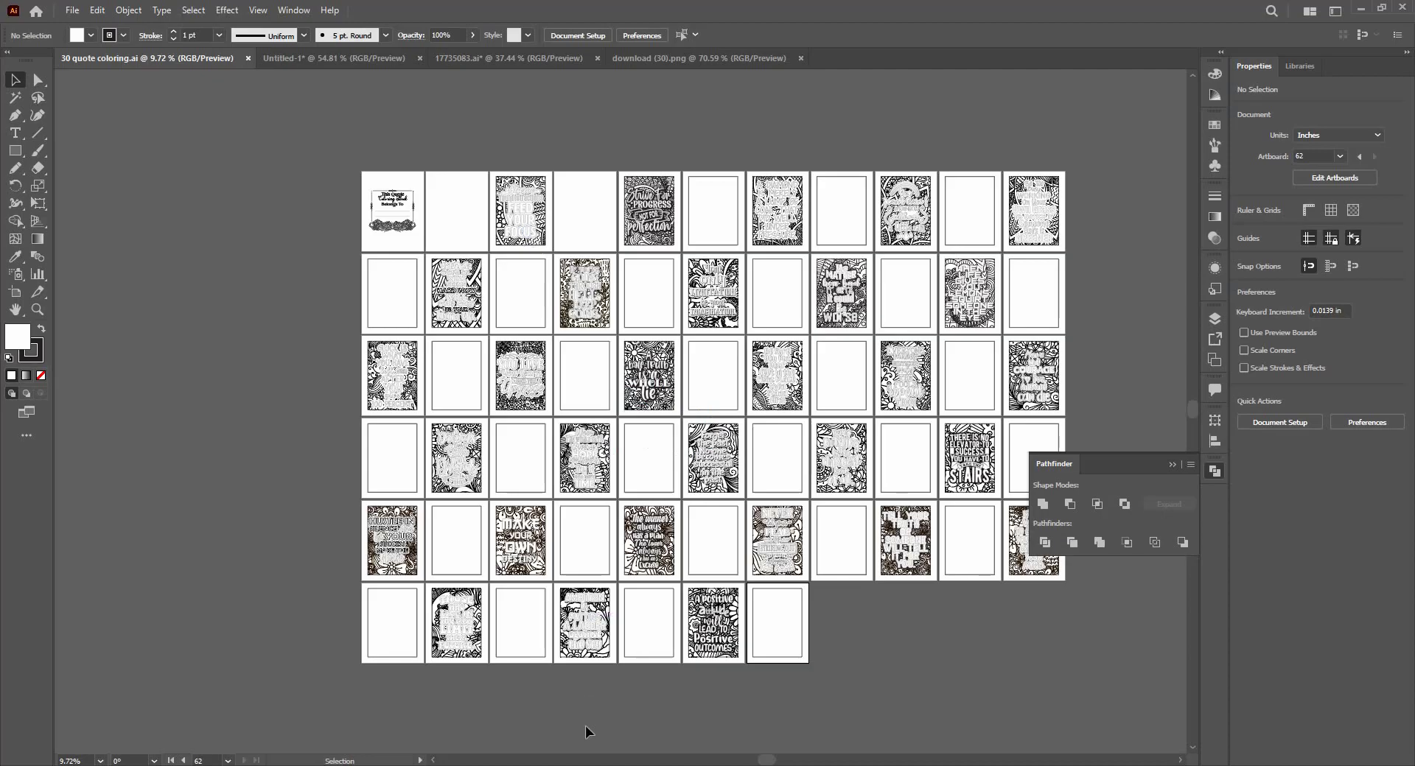
Switch to the browser and review the Amazon results for swear word coloring books for adults.
{"action": "key", "text": "alt+Tab"}
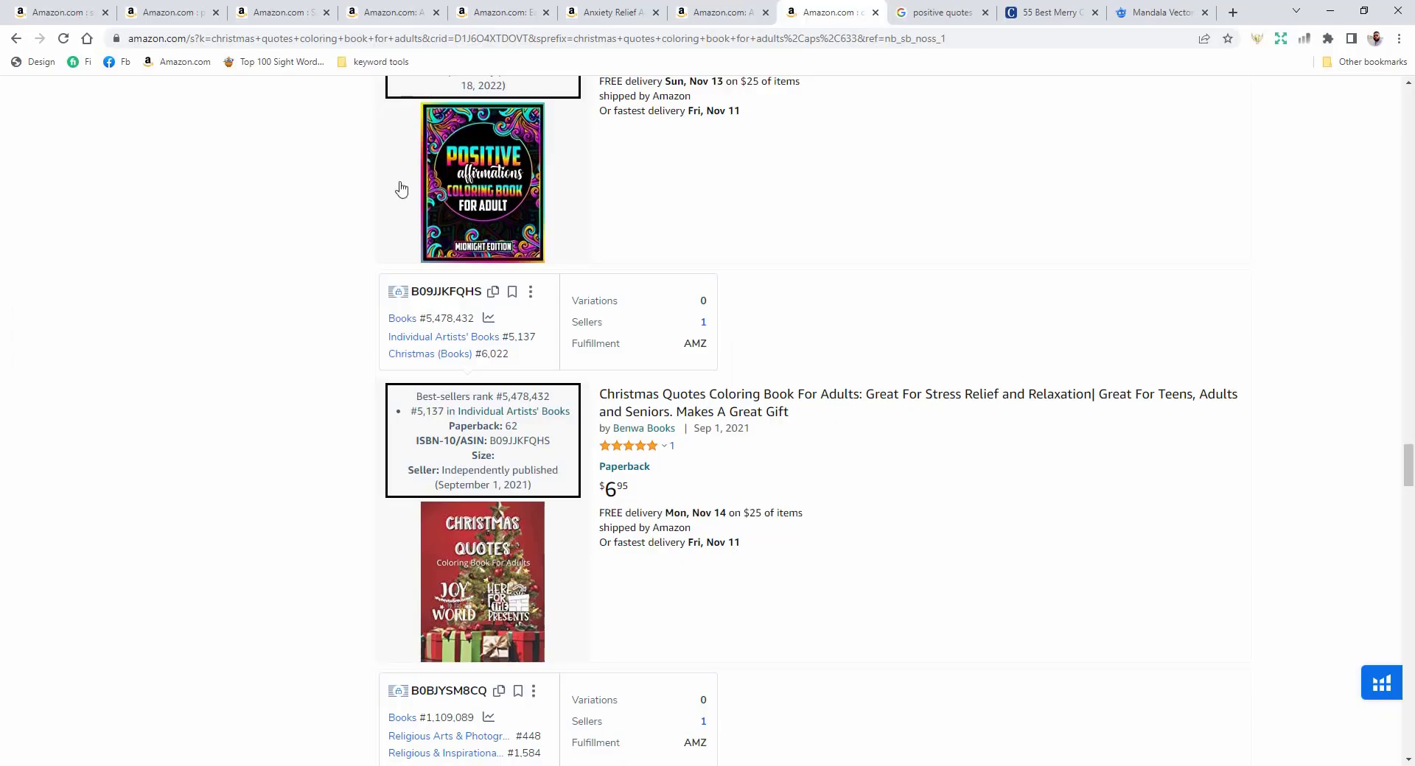
{"action": "left_click", "coordinate": [175, 10]}
{"action": "left_click", "coordinate": [280, 12]}
{"action": "scroll", "coordinate": [633, 486], "scroll_direction": "down", "scroll_amount": 8}
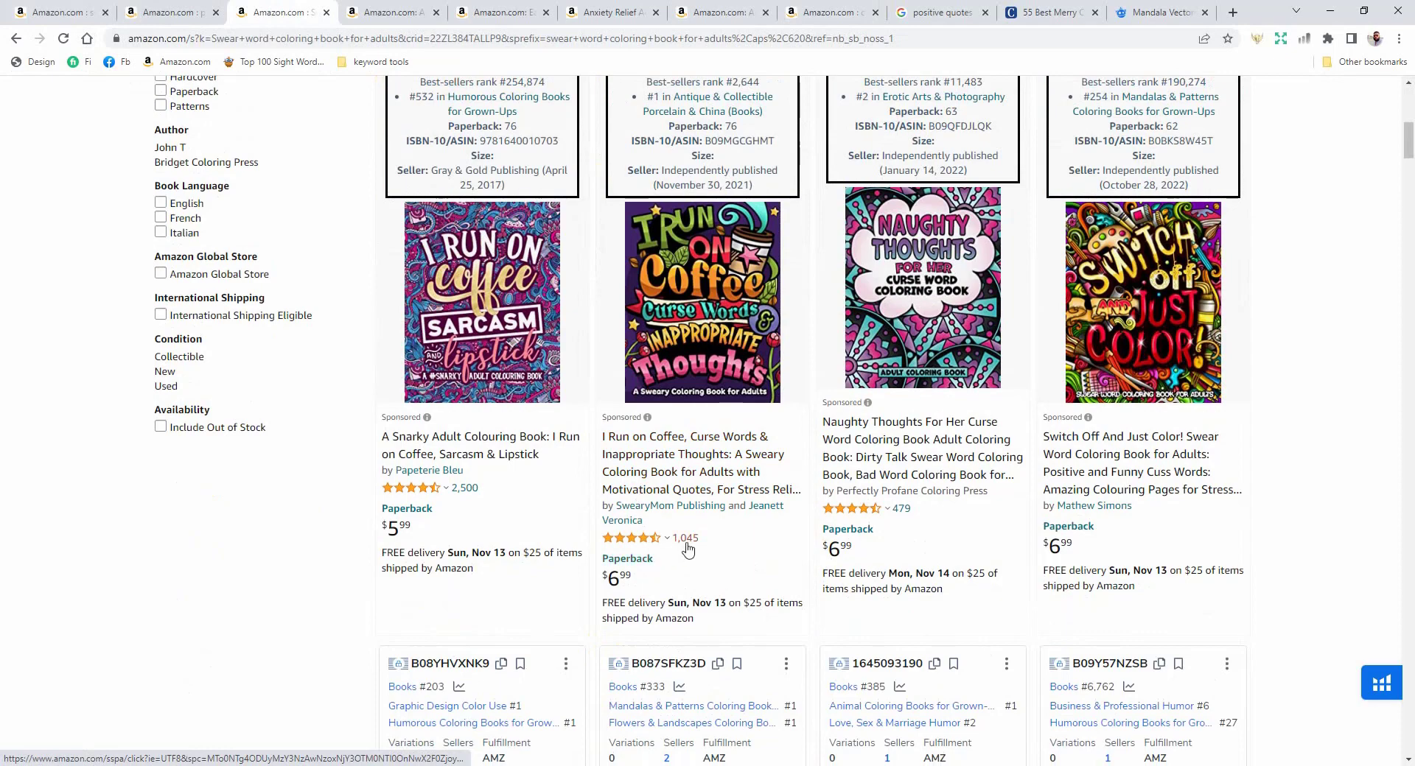
{"action": "scroll", "coordinate": [687, 549], "scroll_direction": "down", "scroll_amount": 13}
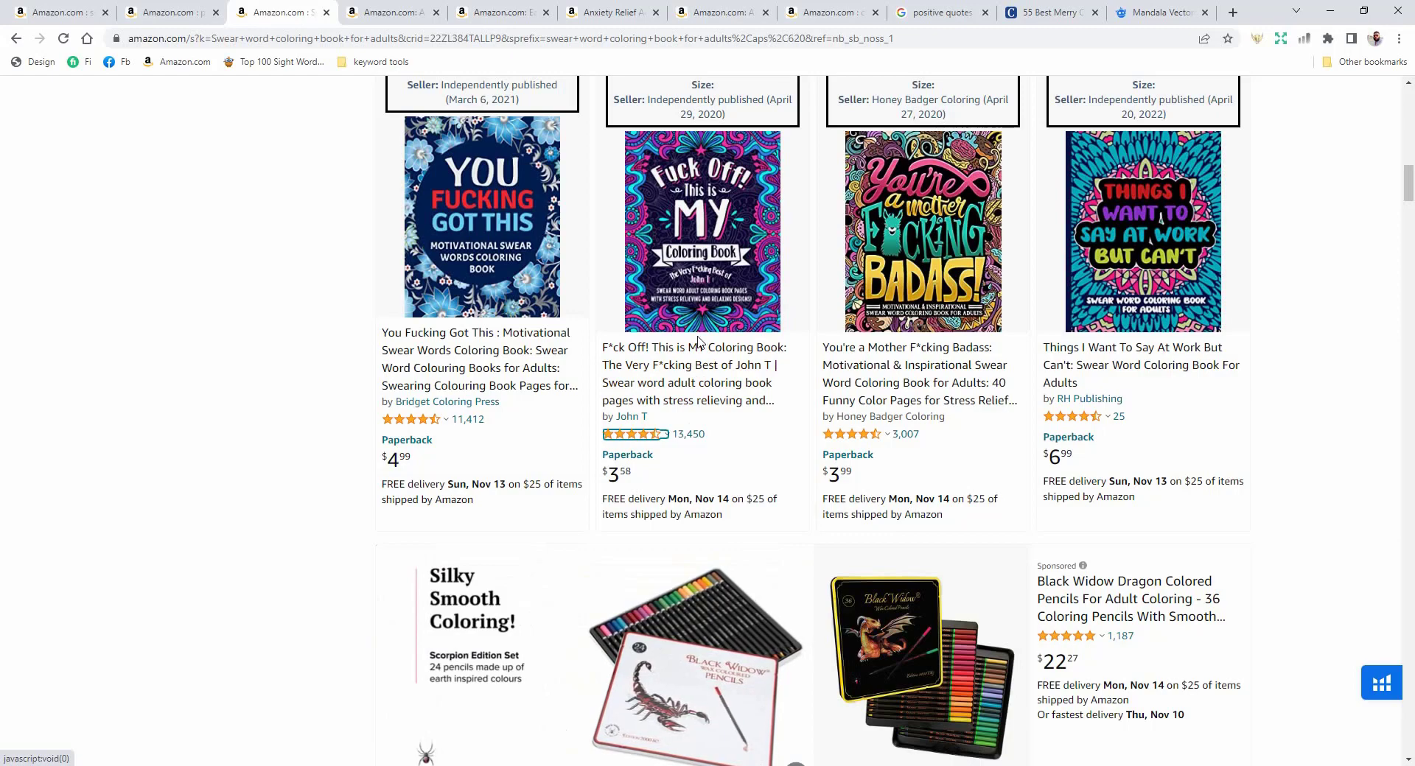
Review the inspirational coloring book's product page, revisit the first swear word coloring book results, and return to Illustrator.
{"action": "left_click", "coordinate": [501, 12]}
{"action": "scroll", "coordinate": [501, 451], "scroll_direction": "down", "scroll_amount": 4}
{"action": "scroll", "coordinate": [501, 451], "scroll_direction": "down", "scroll_amount": 10}
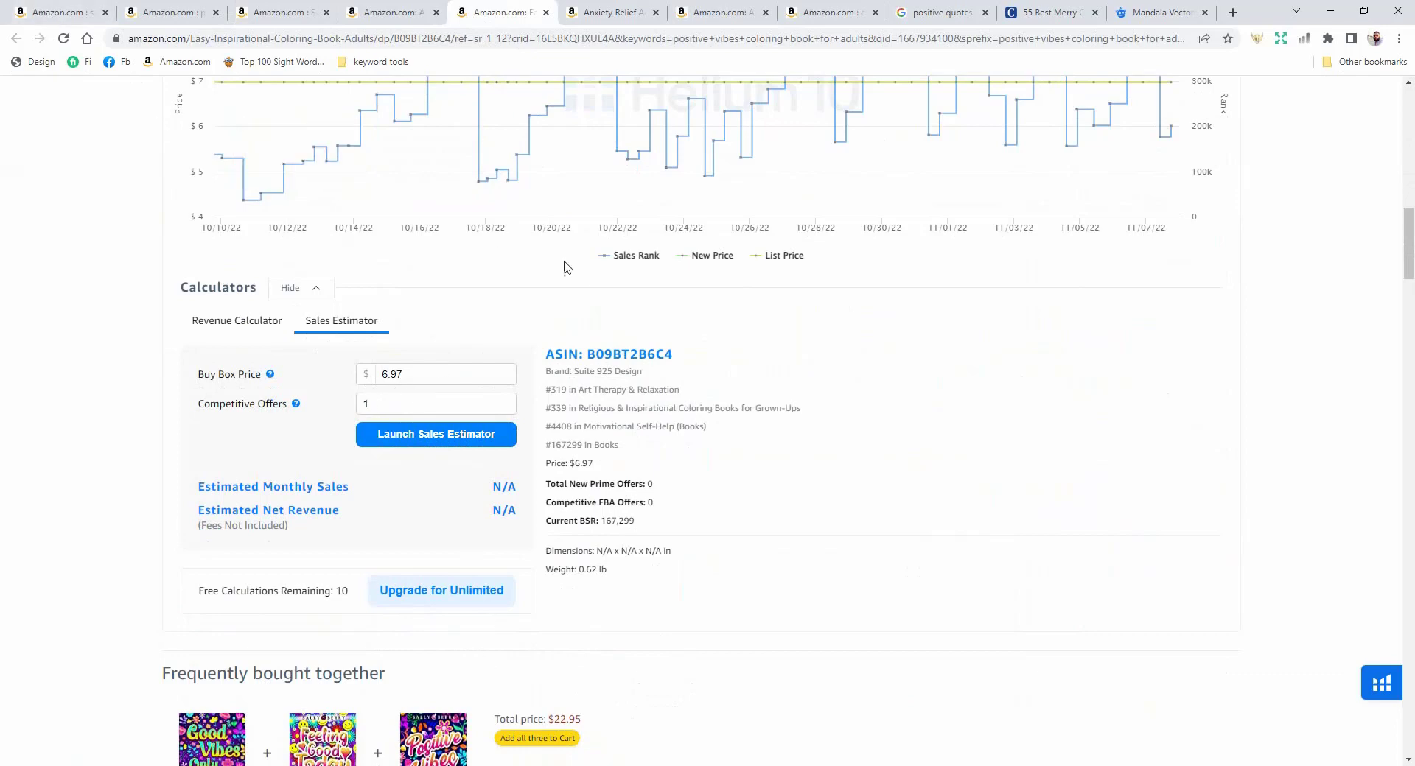
{"action": "left_click", "coordinate": [72, 15]}
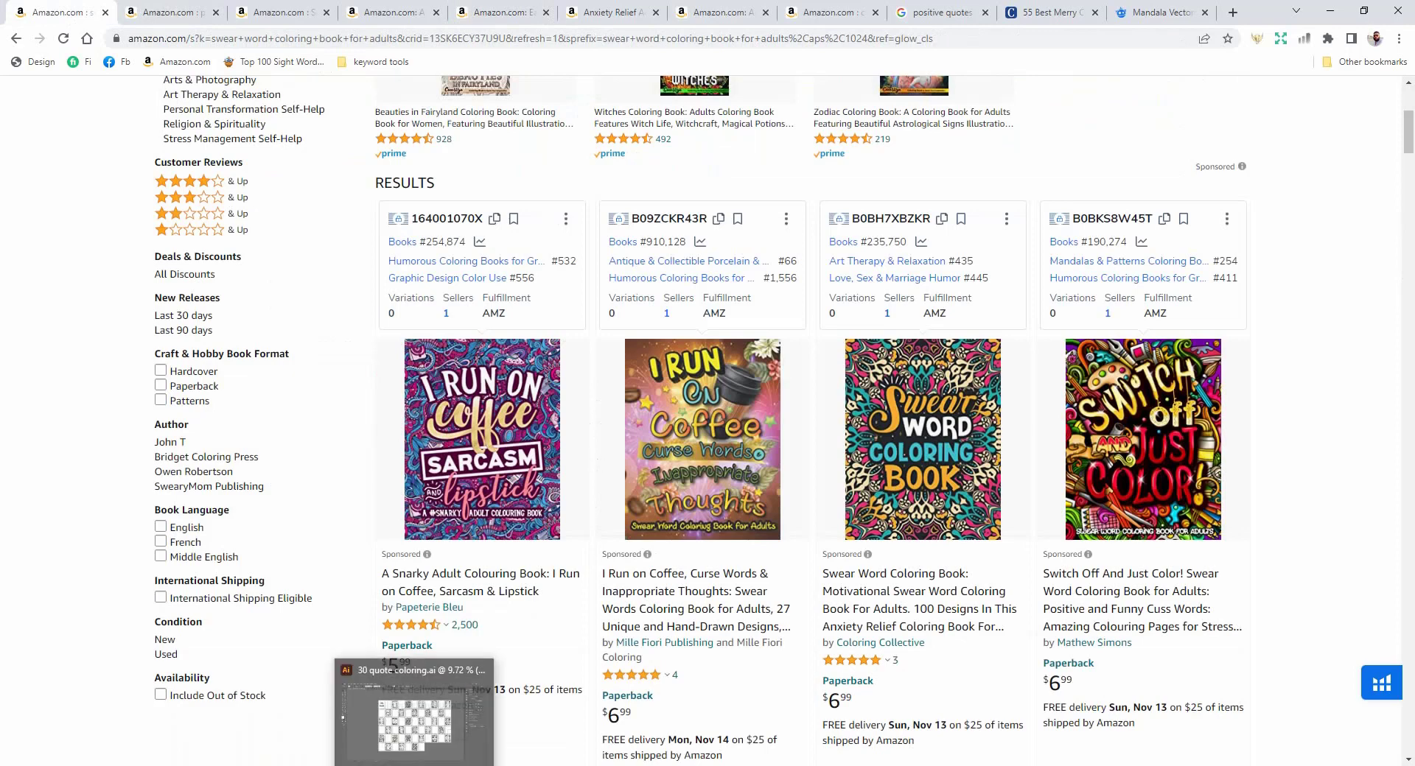
{"action": "left_click", "coordinate": [412, 719]}
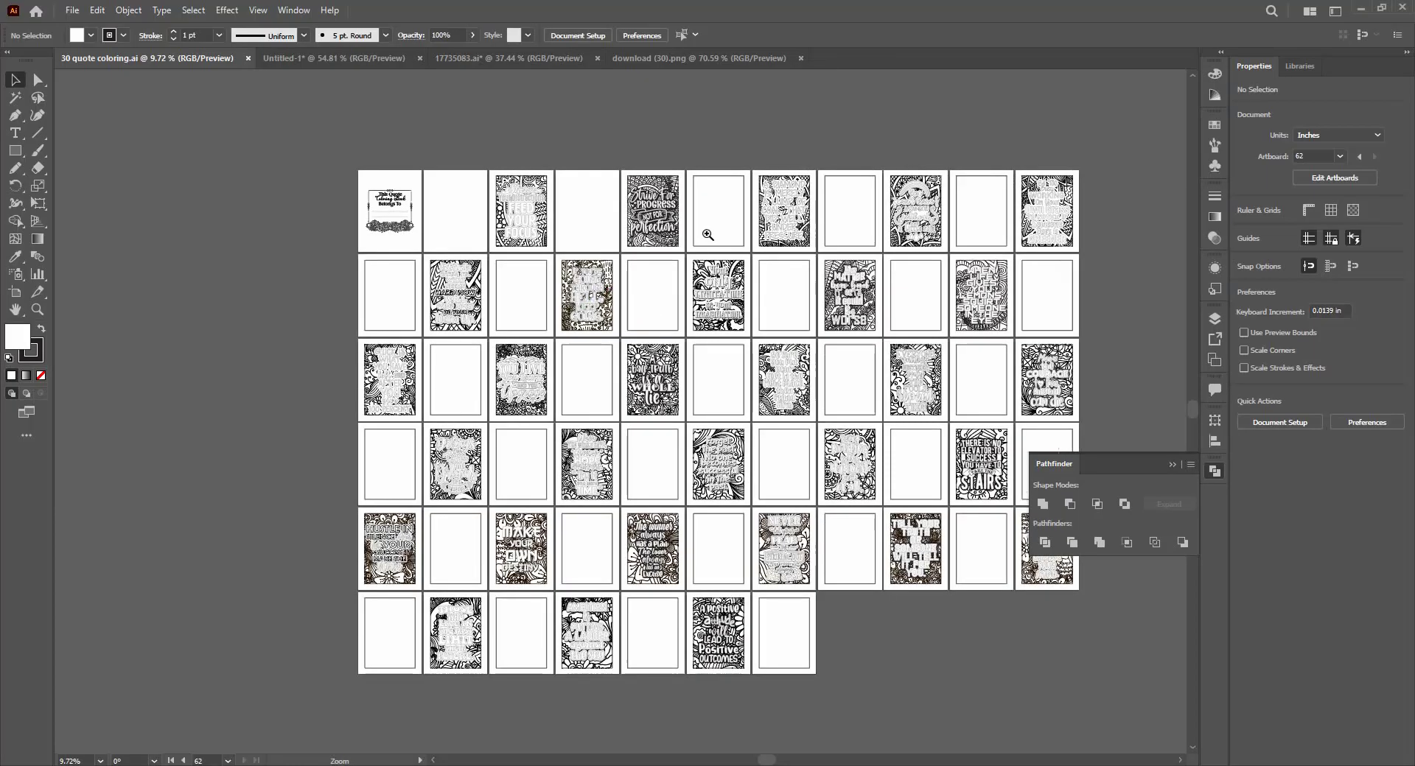
Inspect the "Strive For Progress Not For Perfection" page and its dark lettering group up close.
{"action": "scroll", "coordinate": [570, 302], "scroll_direction": "up", "scroll_amount": 5}
{"action": "scroll", "coordinate": [540, 313], "scroll_direction": "down", "scroll_amount": 2}
{"action": "scroll", "coordinate": [282, 357], "scroll_direction": "right", "scroll_amount": 8}
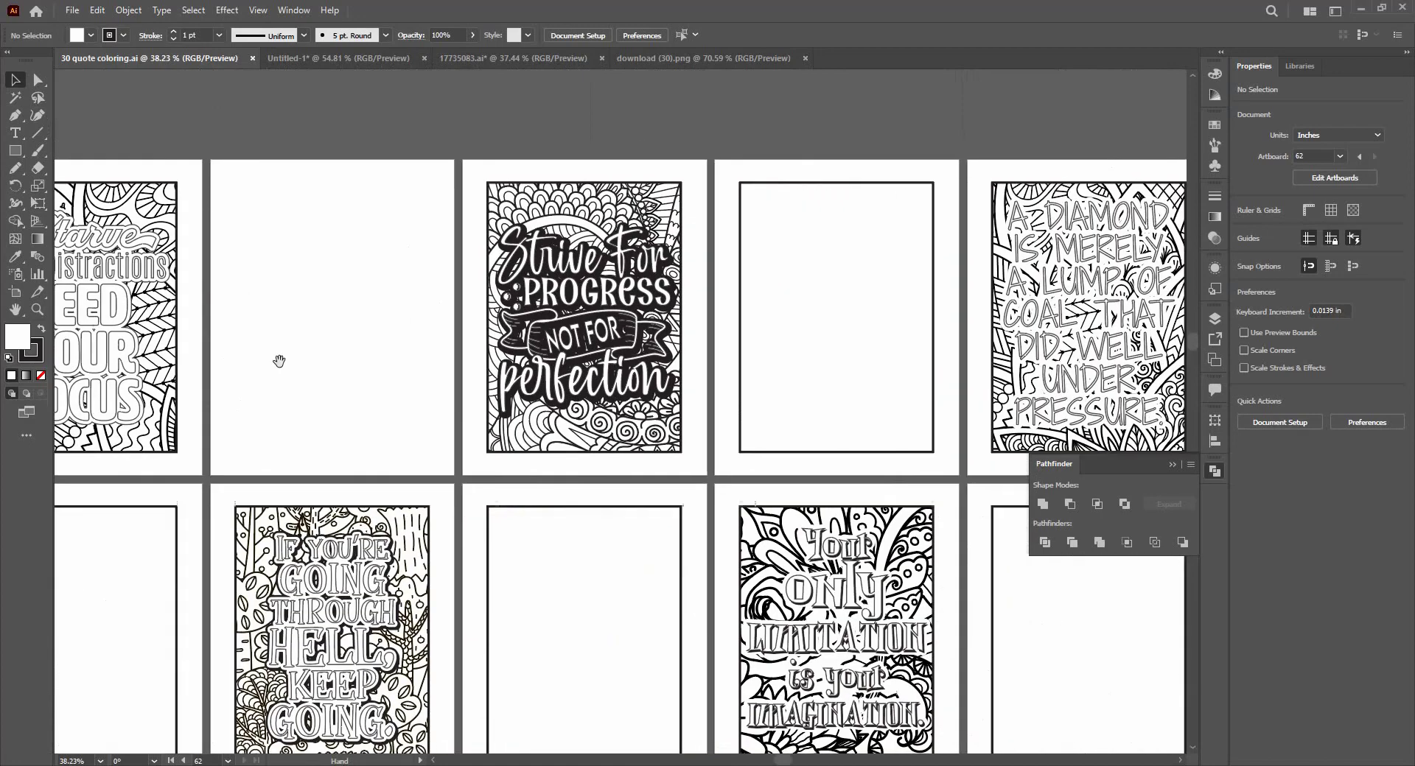
{"action": "scroll", "coordinate": [464, 262], "scroll_direction": "up", "scroll_amount": 3}
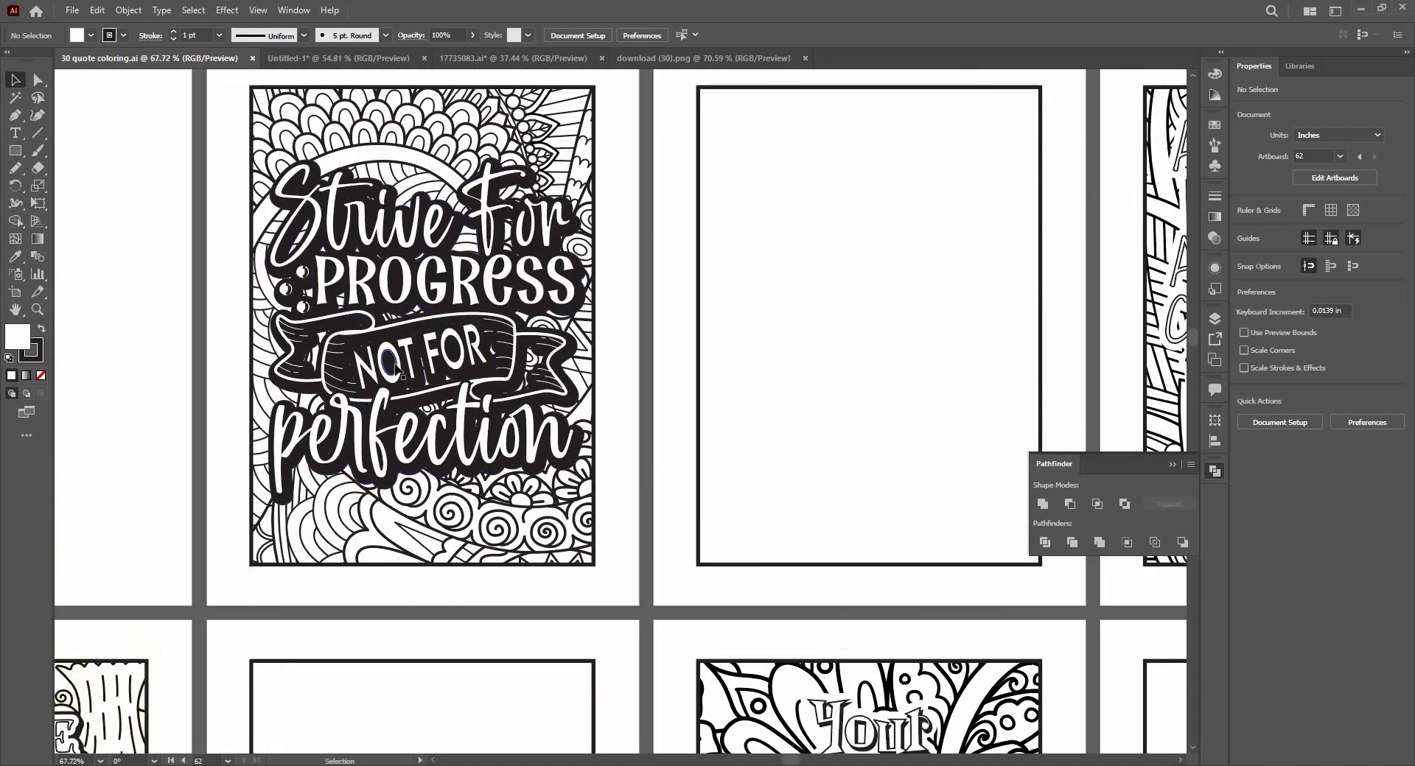
{"action": "left_click", "coordinate": [354, 383]}
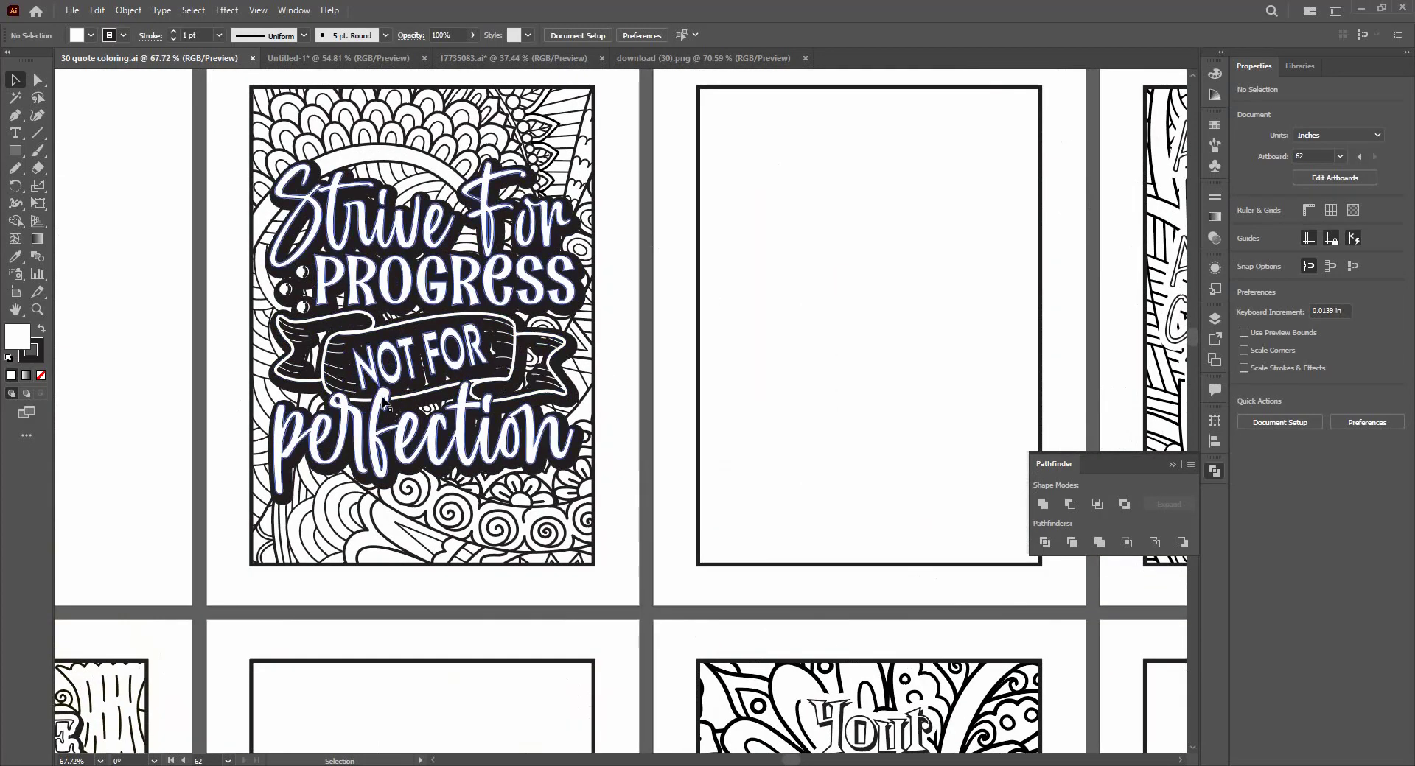
{"action": "left_click_drag", "start_coordinate": [464, 318], "coordinate": [464, 317]}
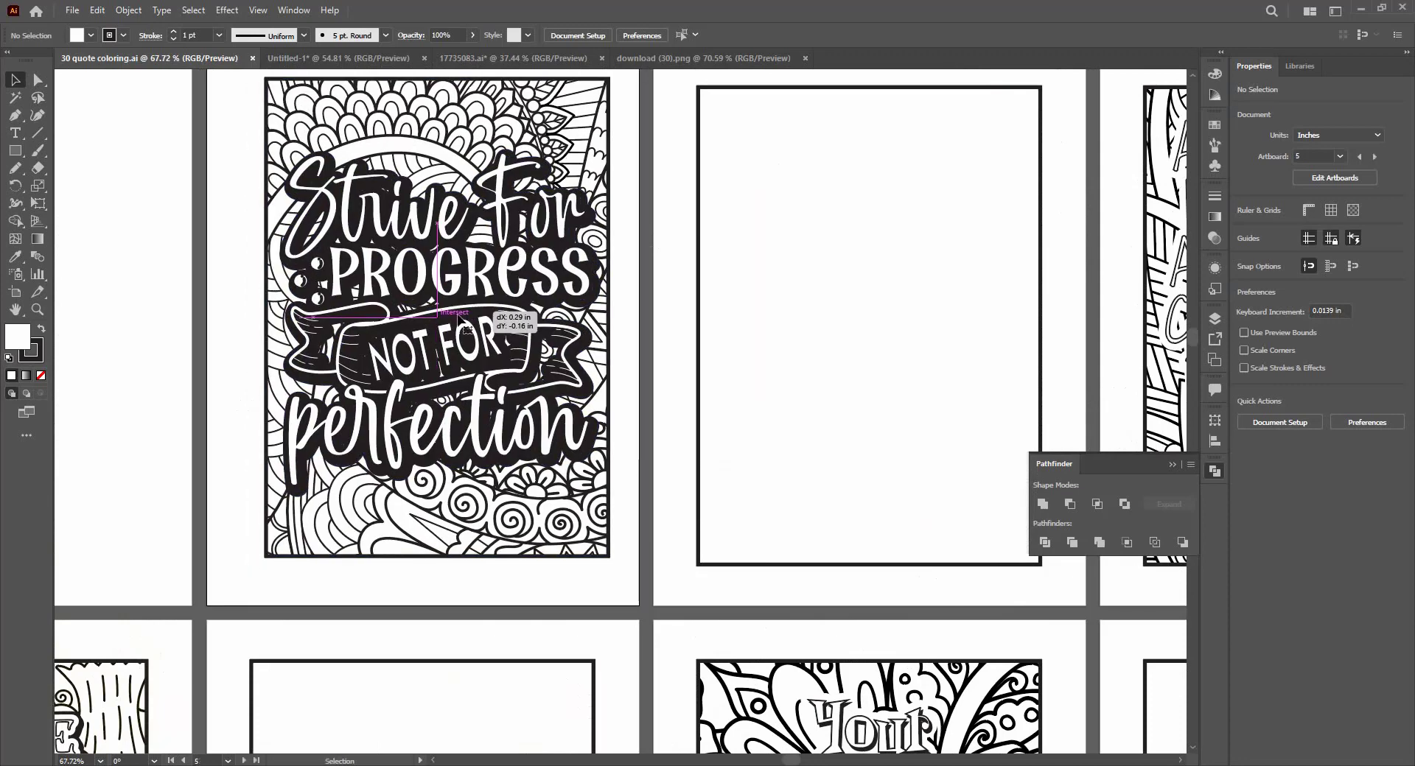
{"action": "scroll", "coordinate": [562, 209], "scroll_direction": "down", "scroll_amount": 2}
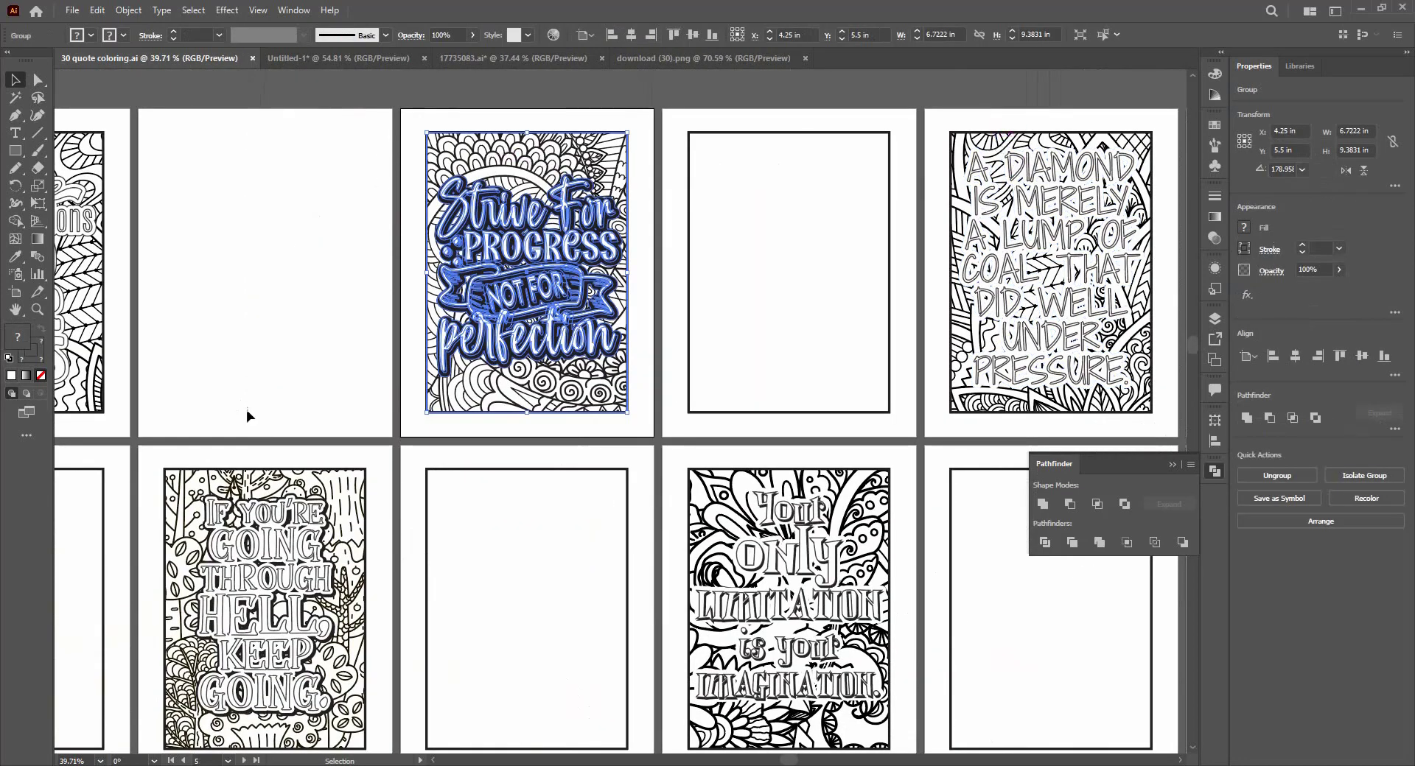
Browse the neighbouring quote pages and compare them with the Christmas quote page in the Untitled-1 document.
{"action": "left_click_drag", "start_coordinate": [445, 553], "coordinate": [192, 491]}
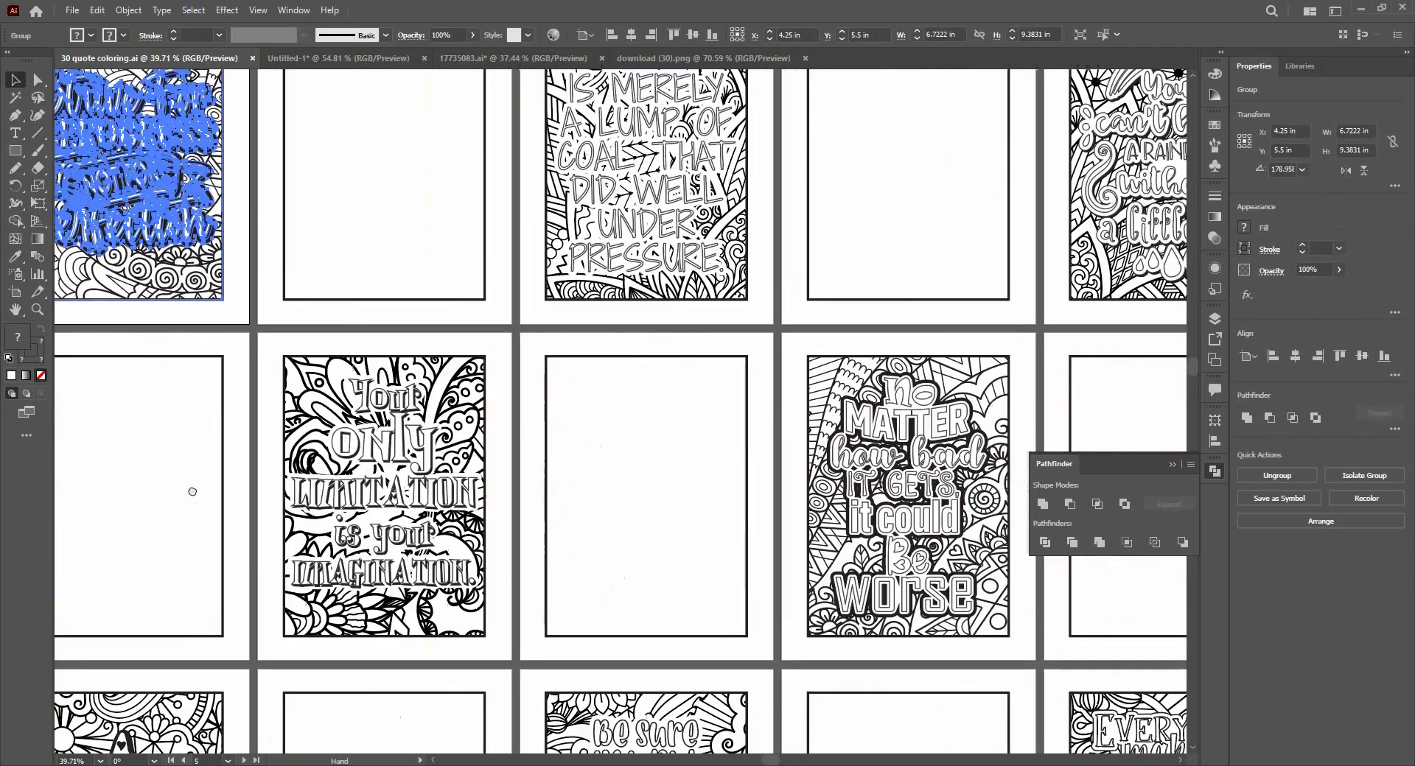
{"action": "left_click_drag", "start_coordinate": [694, 382], "coordinate": [427, 587]}
{"action": "left_click_drag", "start_coordinate": [576, 381], "coordinate": [562, 392]}
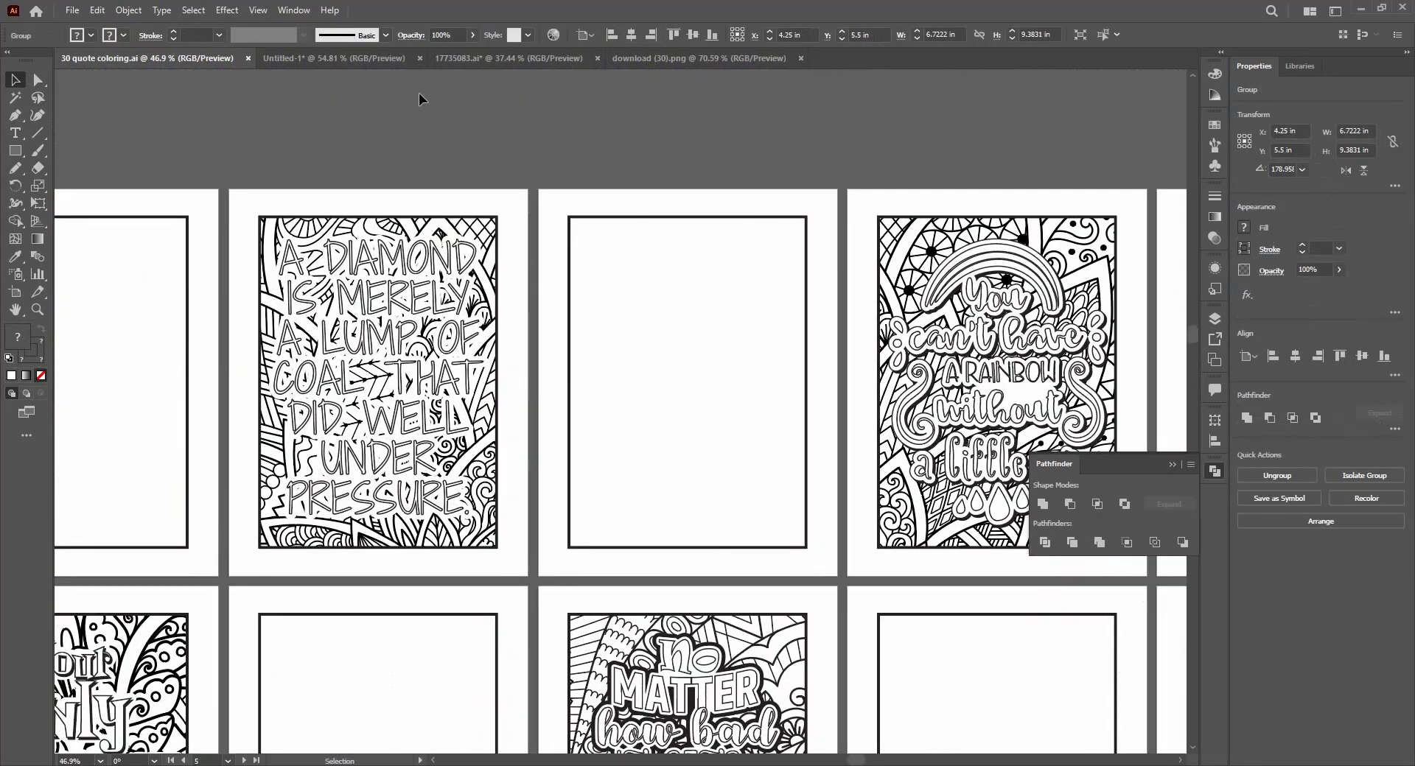
{"action": "left_click", "coordinate": [348, 57]}
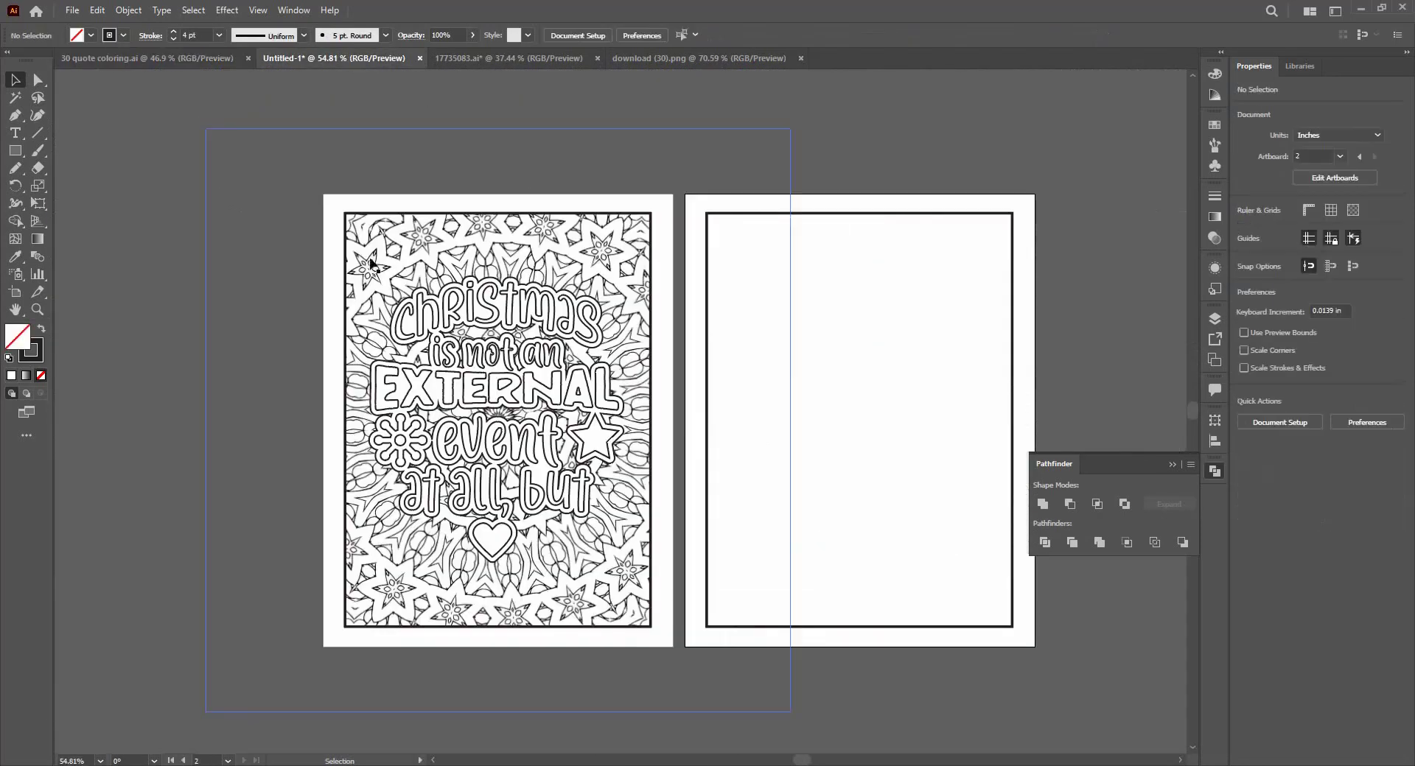
{"action": "left_click", "coordinate": [179, 59]}
Inspect the lettering outlines and background on the "A Diamond Is Merely a Lump of Coal" page.
{"action": "left_click", "coordinate": [380, 412]}
{"action": "left_click_drag", "start_coordinate": [381, 401], "coordinate": [567, 420]}
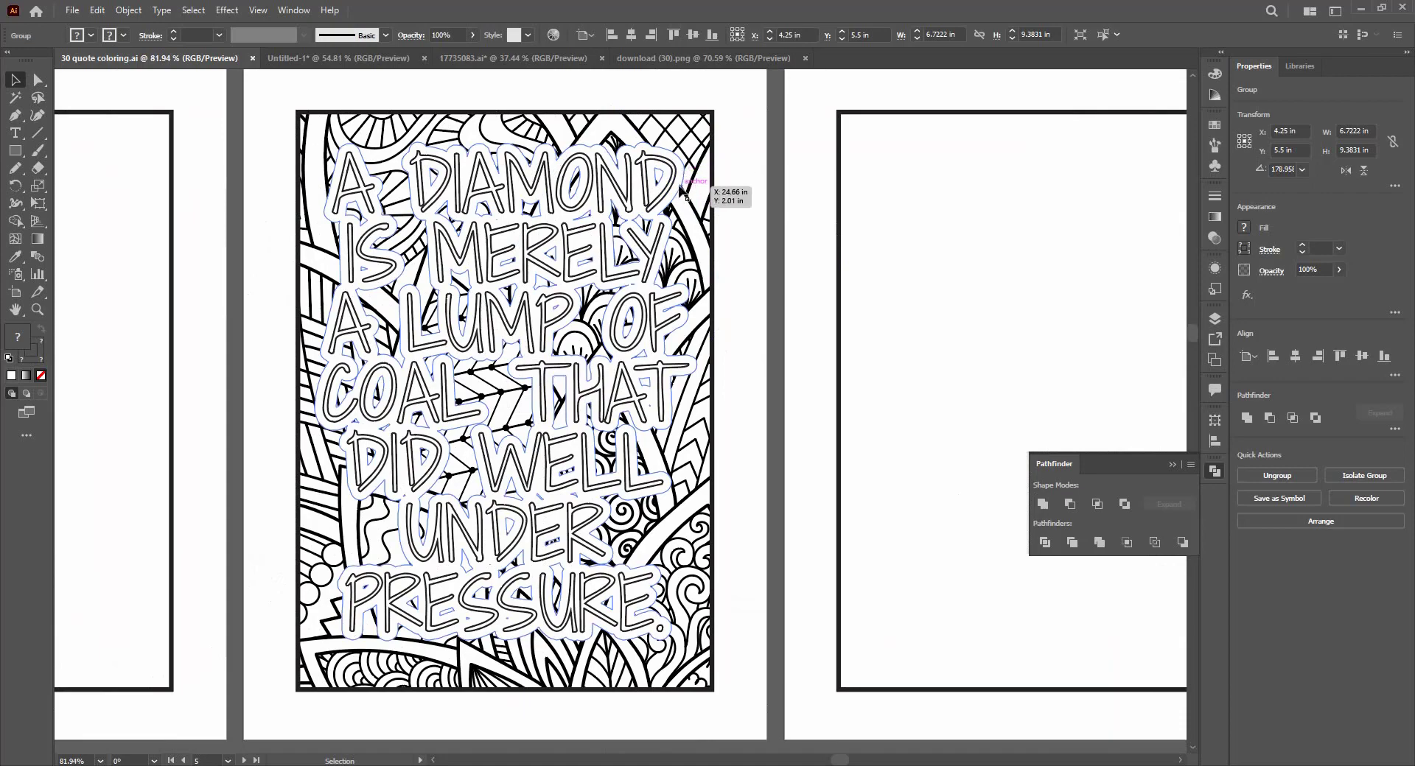
{"action": "left_click", "coordinate": [780, 290]}
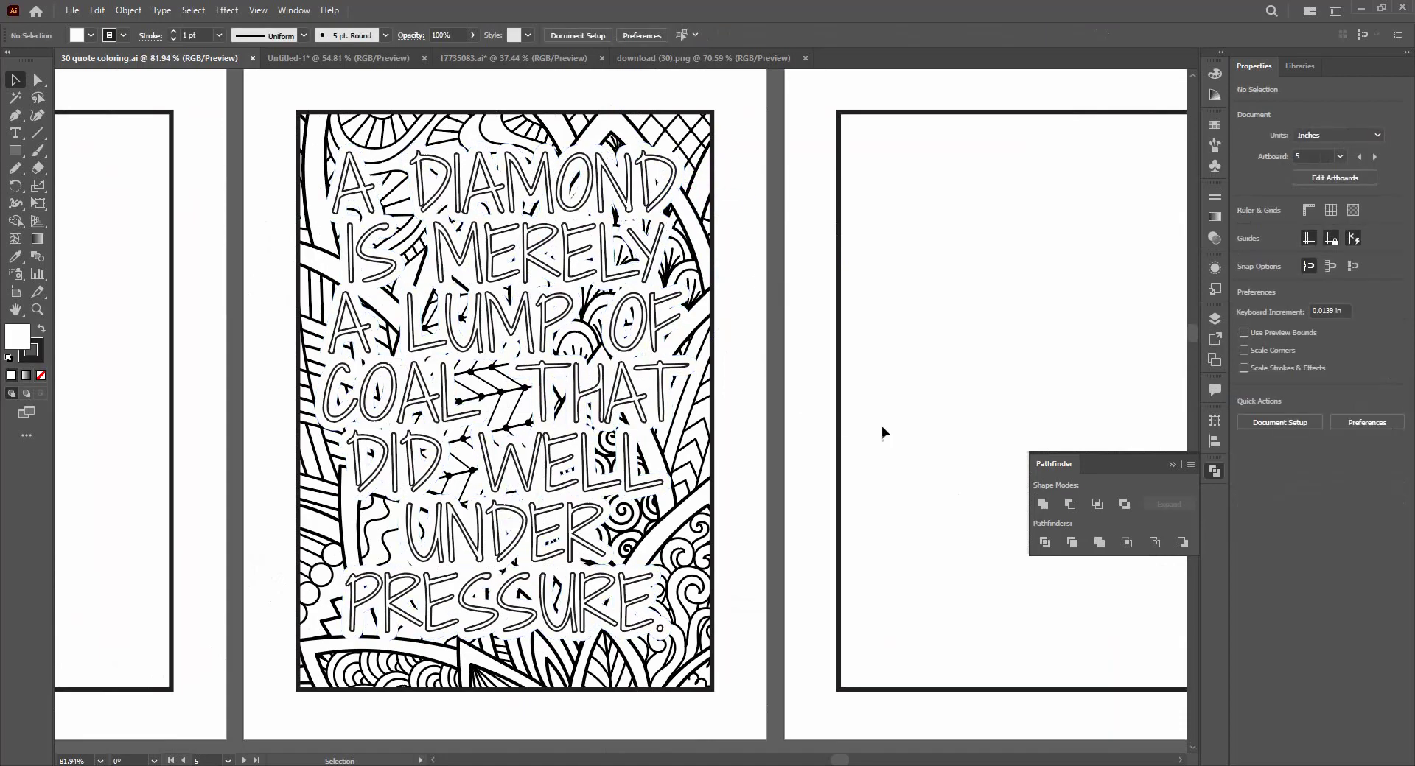
{"action": "scroll", "coordinate": [821, 307], "scroll_direction": "down", "scroll_amount": 3}
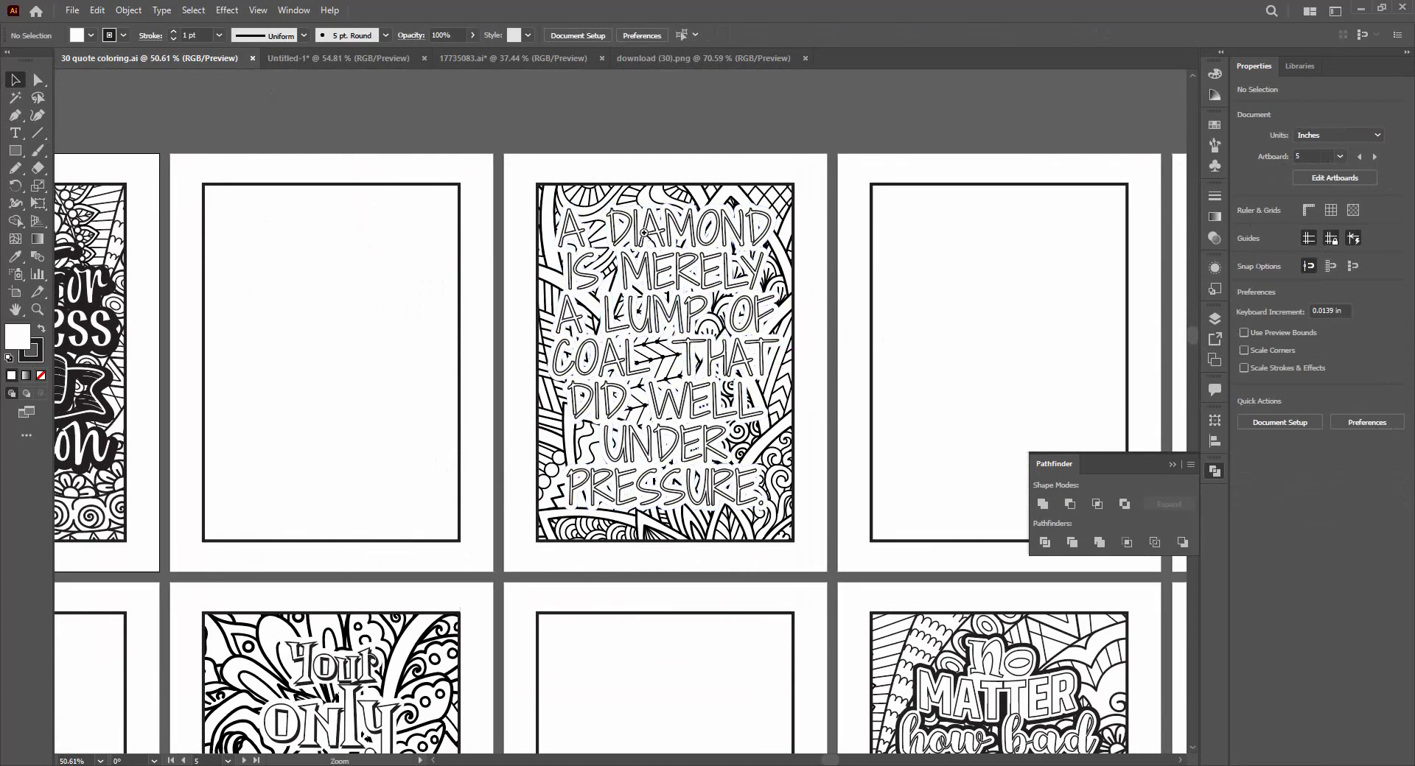
{"action": "scroll", "coordinate": [652, 232], "scroll_direction": "up", "scroll_amount": 5}
{"action": "left_click", "coordinate": [707, 239]}
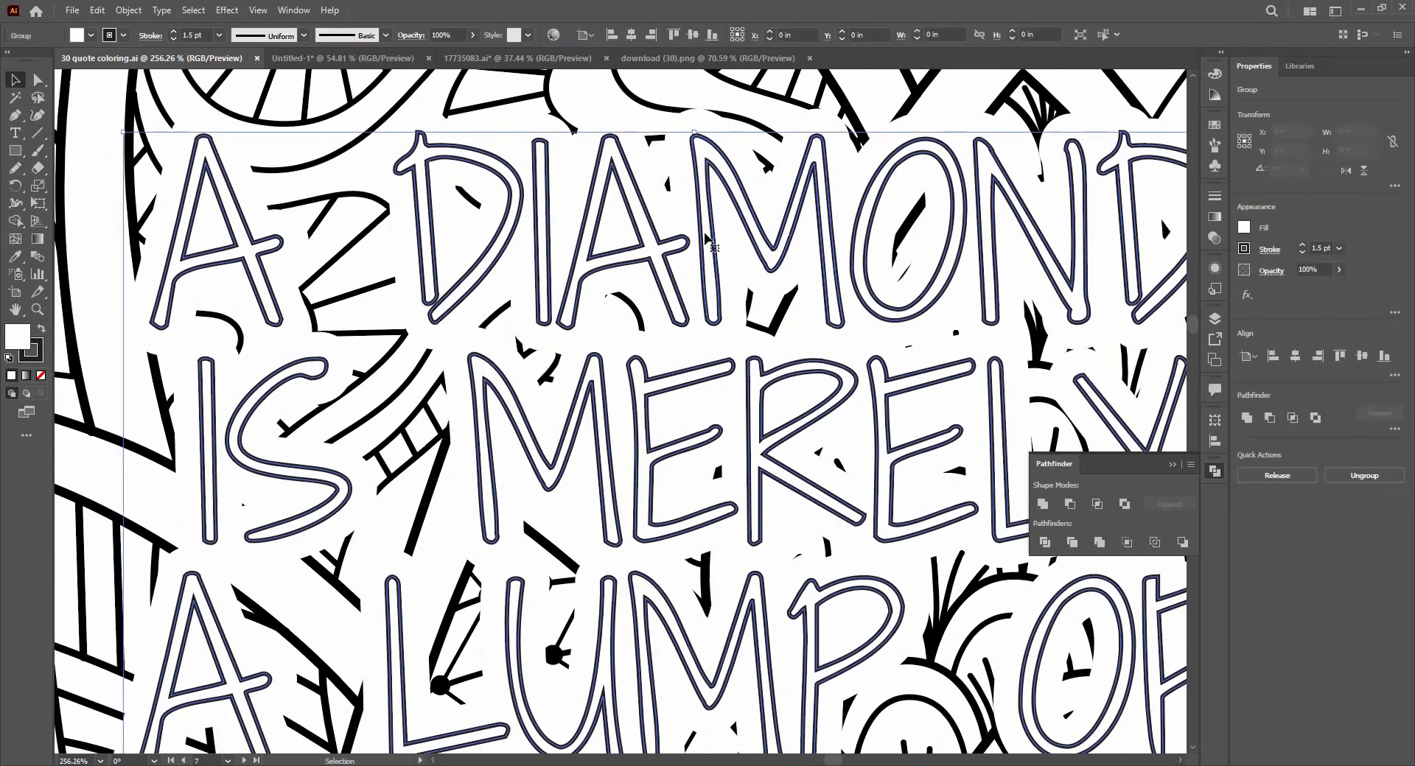
{"action": "scroll", "coordinate": [884, 239], "scroll_direction": "down", "scroll_amount": 5}
{"action": "left_click", "coordinate": [663, 293]}
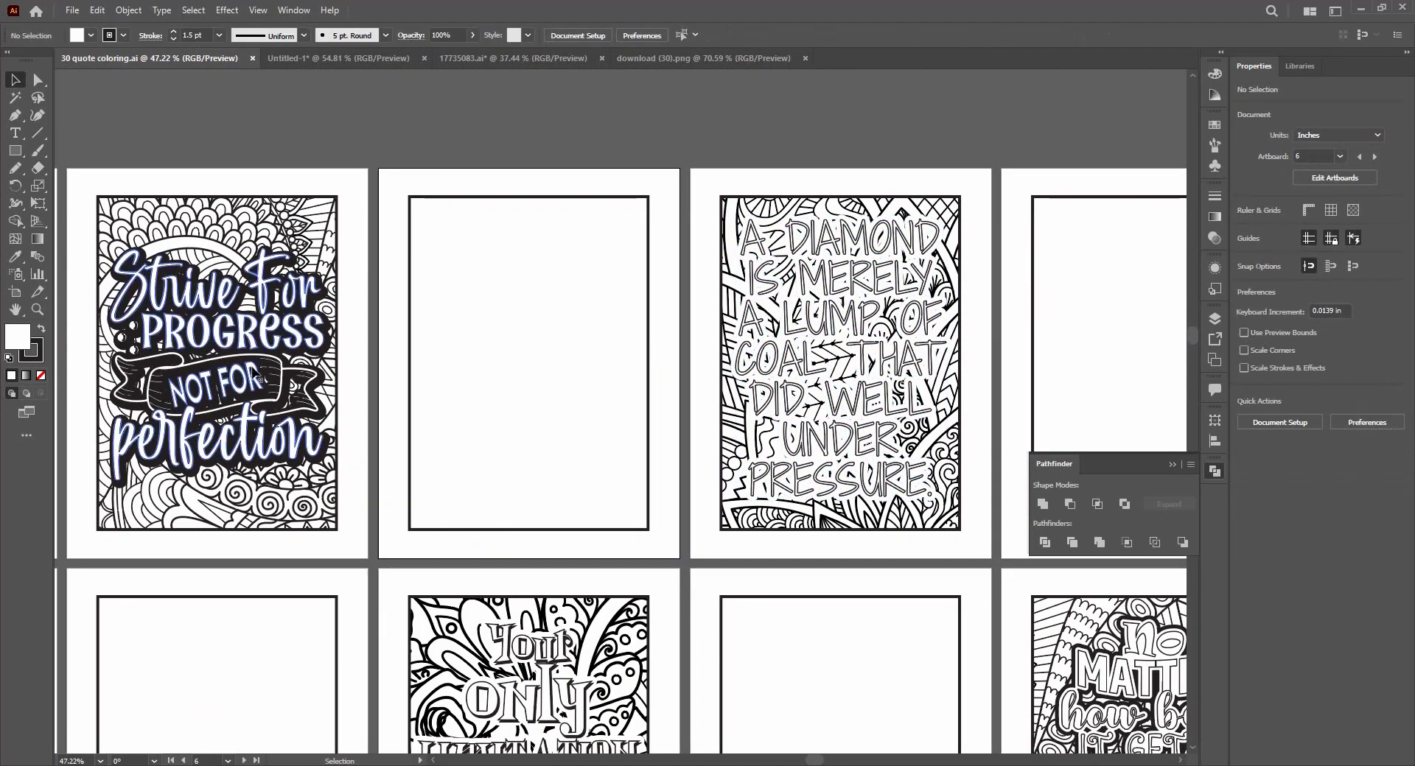
Examine the "You Can't Have a Rainbow" and "Be Too Busy Working On Your Own Grass" pages.
{"action": "scroll", "coordinate": [654, 357], "scroll_direction": "down", "scroll_amount": 5}
{"action": "scroll", "coordinate": [568, 401], "scroll_direction": "right", "scroll_amount": 10}
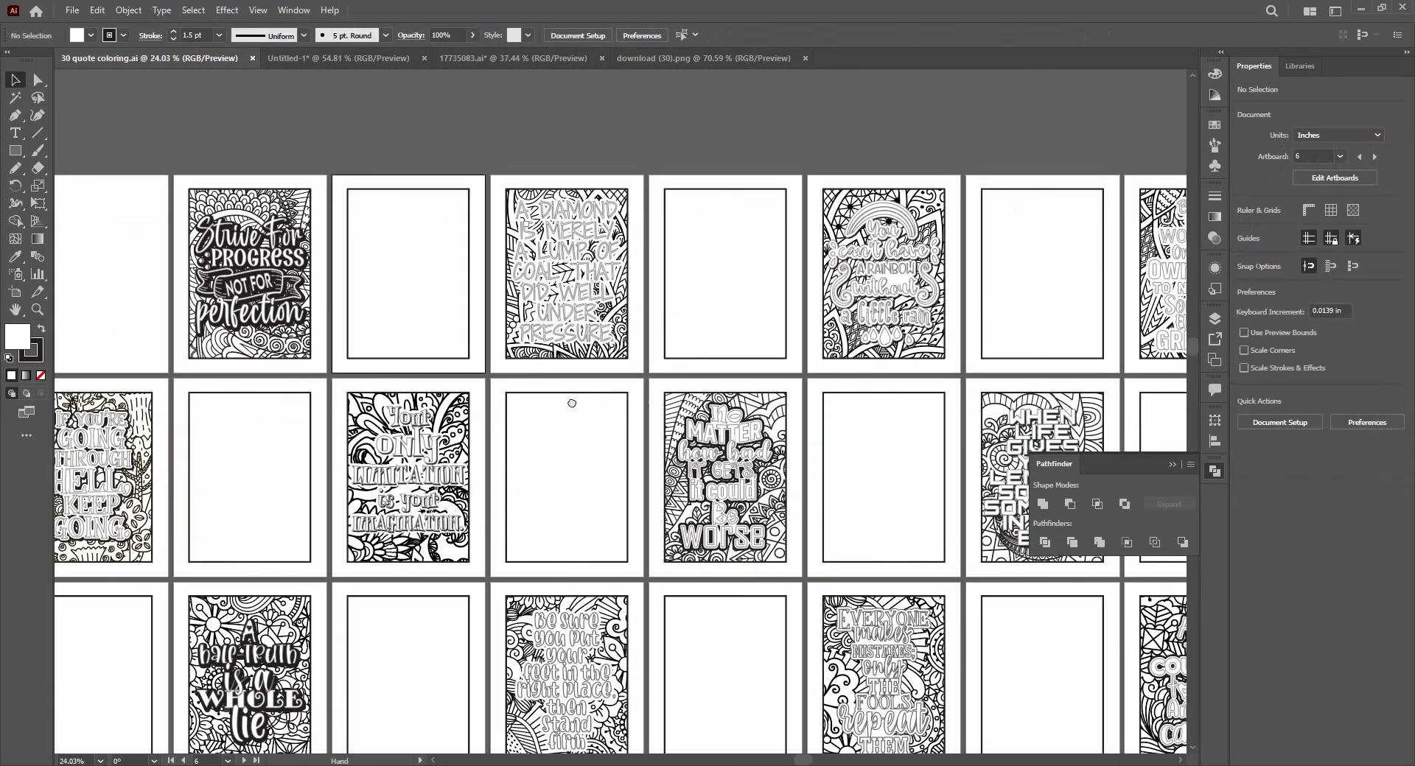
{"action": "scroll", "coordinate": [694, 331], "scroll_direction": "up", "scroll_amount": 5}
{"action": "left_click_drag", "start_coordinate": [774, 411], "coordinate": [603, 420]}
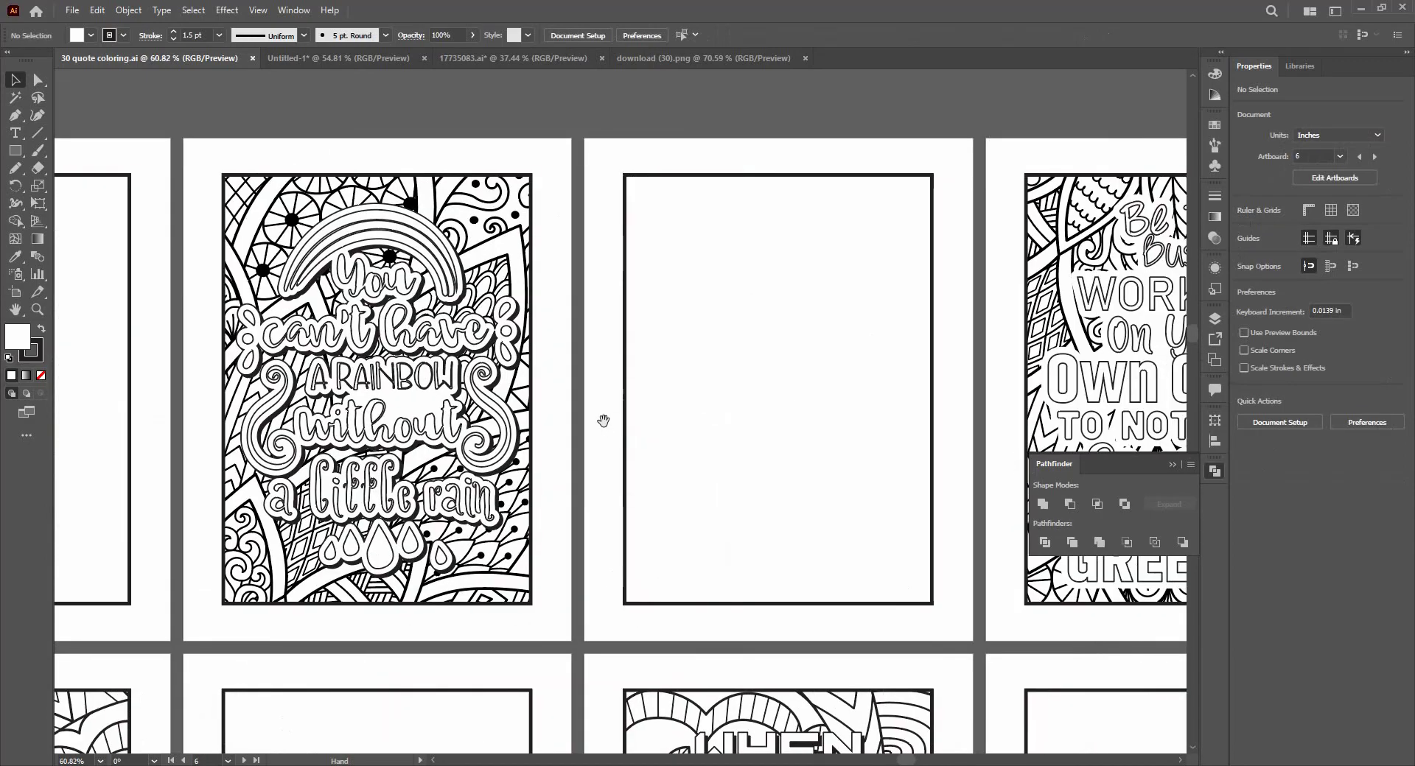
{"action": "left_click_drag", "start_coordinate": [807, 398], "coordinate": [438, 406]}
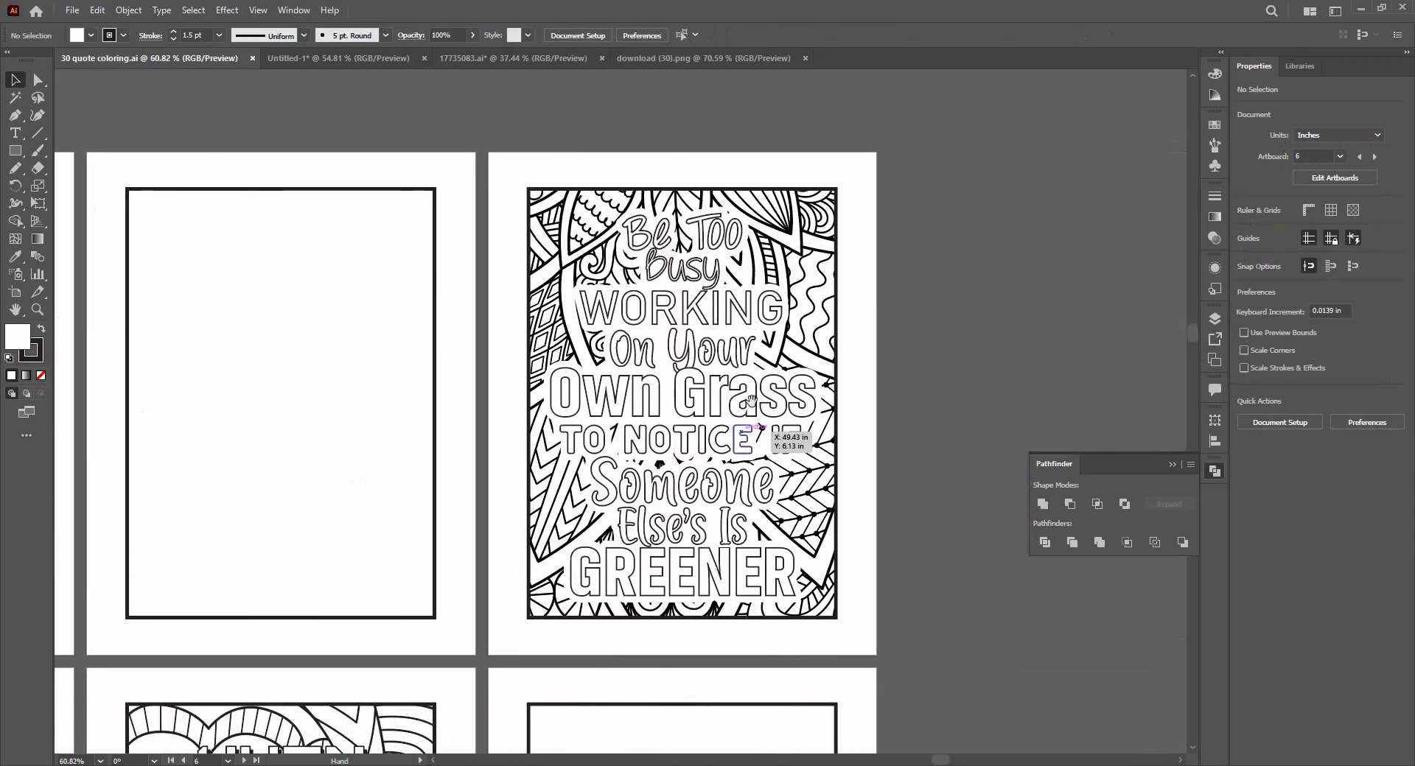
{"action": "scroll", "coordinate": [664, 488], "scroll_direction": "down", "scroll_amount": 1}
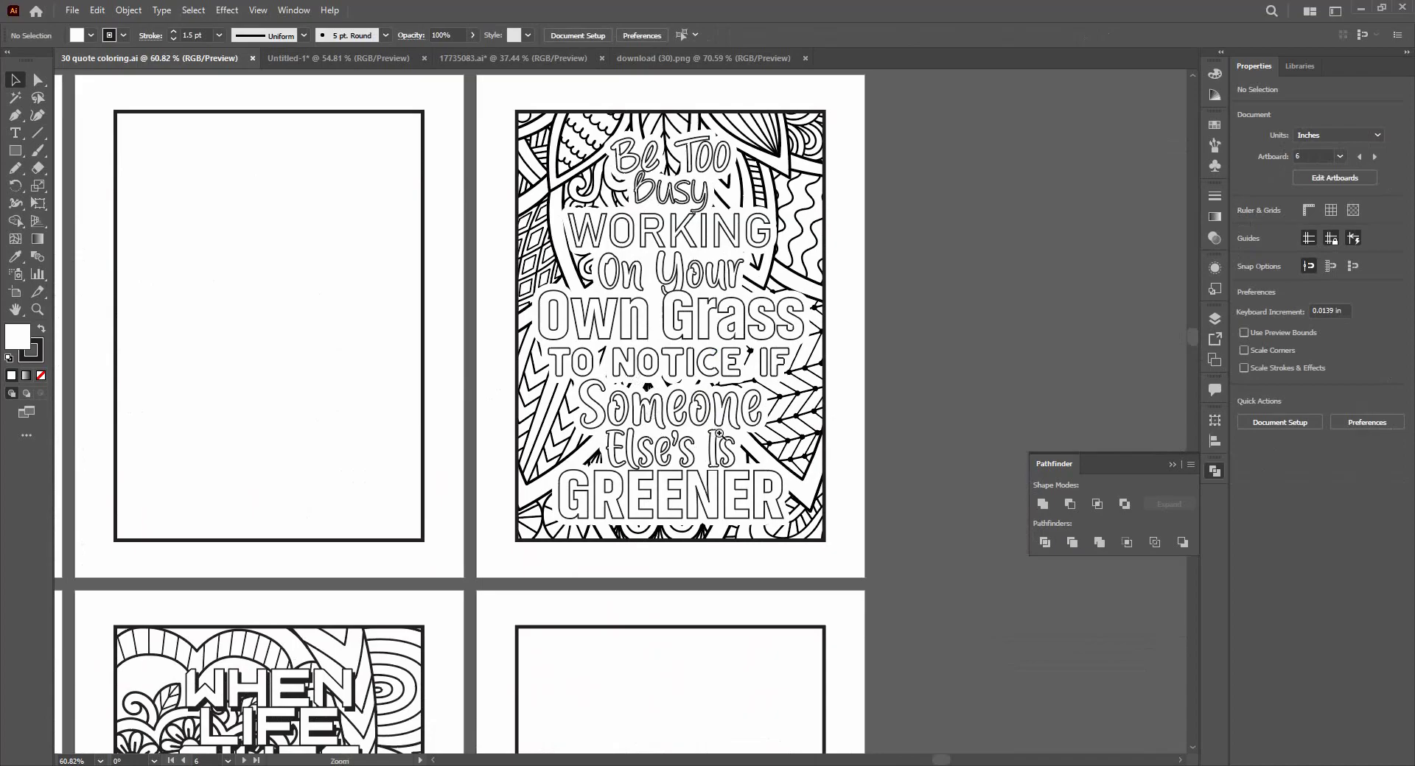
Look through the quote pages in the second and third rows, up to the "A Half-Truth Is a Whole Lie" page.
{"action": "scroll", "coordinate": [663, 488], "scroll_direction": "down", "scroll_amount": 3}
{"action": "scroll", "coordinate": [663, 488], "scroll_direction": "down", "scroll_amount": 4}
{"action": "scroll", "coordinate": [681, 305], "scroll_direction": "up", "scroll_amount": 3}
{"action": "scroll", "coordinate": [681, 305], "scroll_direction": "down", "scroll_amount": 3}
{"action": "scroll", "coordinate": [683, 301], "scroll_direction": "left", "scroll_amount": 3}
{"action": "scroll", "coordinate": [684, 297], "scroll_direction": "up", "scroll_amount": 1}
{"action": "scroll", "coordinate": [684, 298], "scroll_direction": "up", "scroll_amount": 3}
{"action": "scroll", "coordinate": [440, 338], "scroll_direction": "down", "scroll_amount": 4}
{"action": "scroll", "coordinate": [428, 392], "scroll_direction": "down", "scroll_amount": 2}
{"action": "scroll", "coordinate": [429, 392], "scroll_direction": "up", "scroll_amount": 4}
{"action": "scroll", "coordinate": [347, 356], "scroll_direction": "down", "scroll_amount": 5}
{"action": "scroll", "coordinate": [779, 235], "scroll_direction": "up", "scroll_amount": 1}
{"action": "scroll", "coordinate": [650, 382], "scroll_direction": "down", "scroll_amount": 1}
{"action": "scroll", "coordinate": [650, 382], "scroll_direction": "up", "scroll_amount": 4}
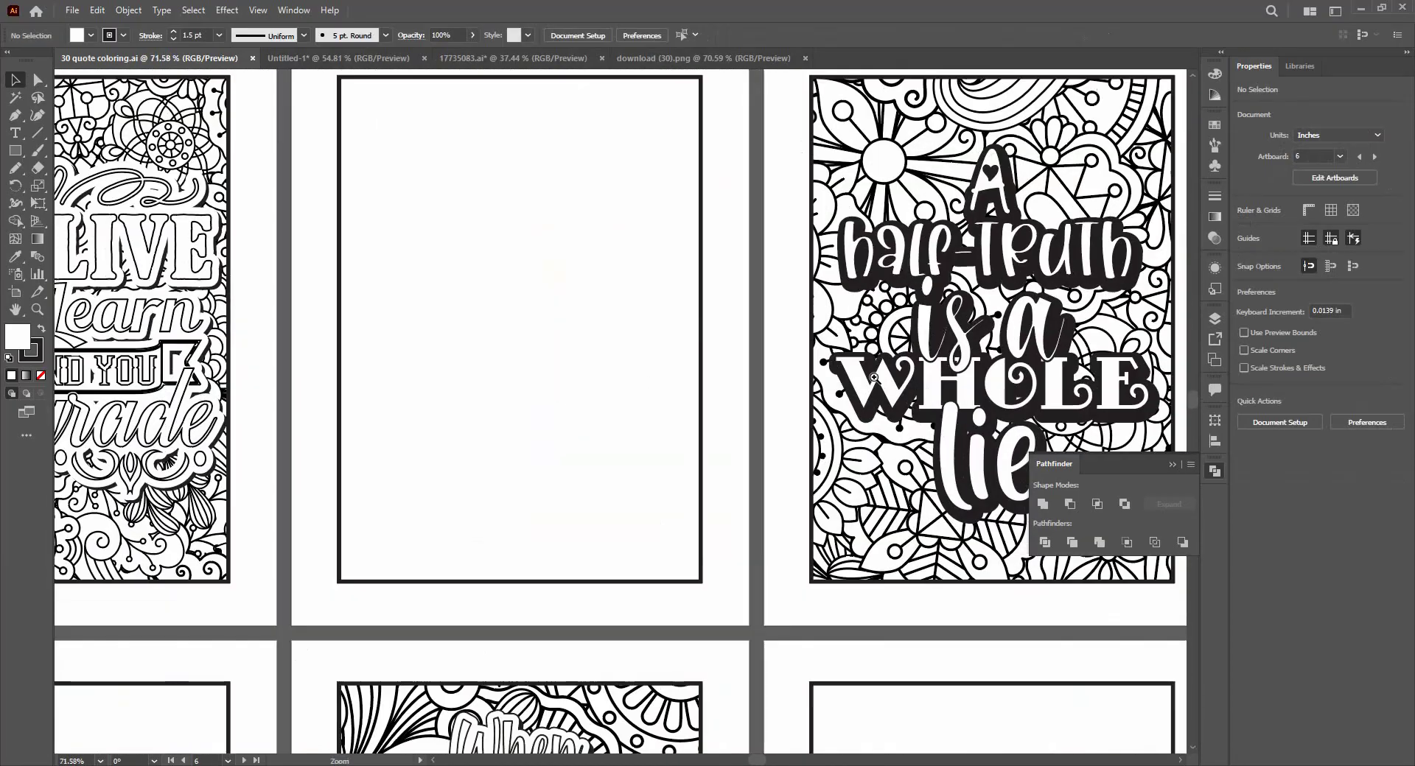
Survey the remaining quote pages down to the last row, comparing their lettering and background styles across the artboards.
{"action": "scroll", "coordinate": [723, 375], "scroll_direction": "down", "scroll_amount": 3}
{"action": "scroll", "coordinate": [495, 436], "scroll_direction": "up", "scroll_amount": 1}
{"action": "scroll", "coordinate": [516, 435], "scroll_direction": "up", "scroll_amount": 1}
{"action": "scroll", "coordinate": [490, 435], "scroll_direction": "up", "scroll_amount": 3}
{"action": "scroll", "coordinate": [493, 435], "scroll_direction": "down", "scroll_amount": 2}
{"action": "scroll", "coordinate": [792, 423], "scroll_direction": "up", "scroll_amount": 1}
{"action": "scroll", "coordinate": [792, 424], "scroll_direction": "down", "scroll_amount": 3}
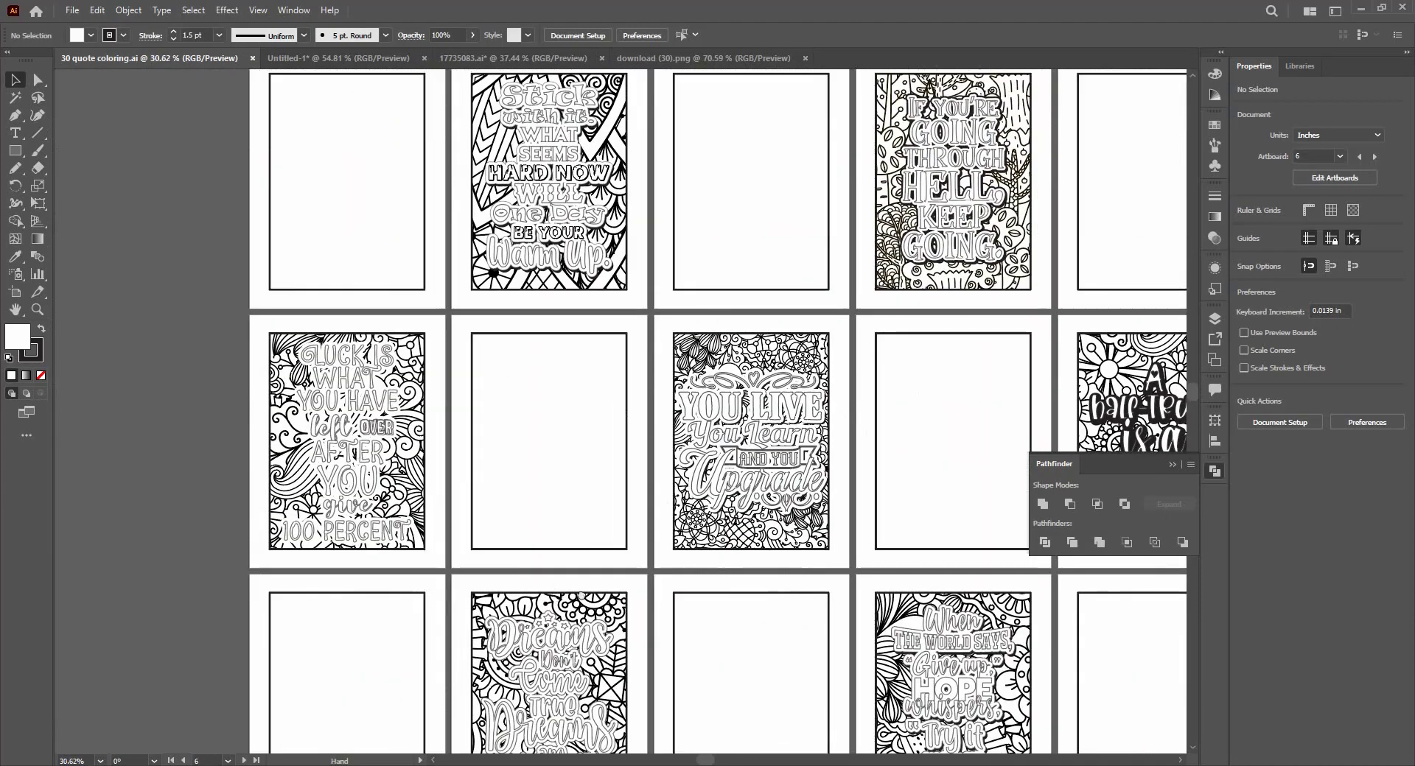
{"action": "scroll", "coordinate": [694, 465], "scroll_direction": "down", "scroll_amount": 3}
{"action": "scroll", "coordinate": [695, 464], "scroll_direction": "right", "scroll_amount": 2}
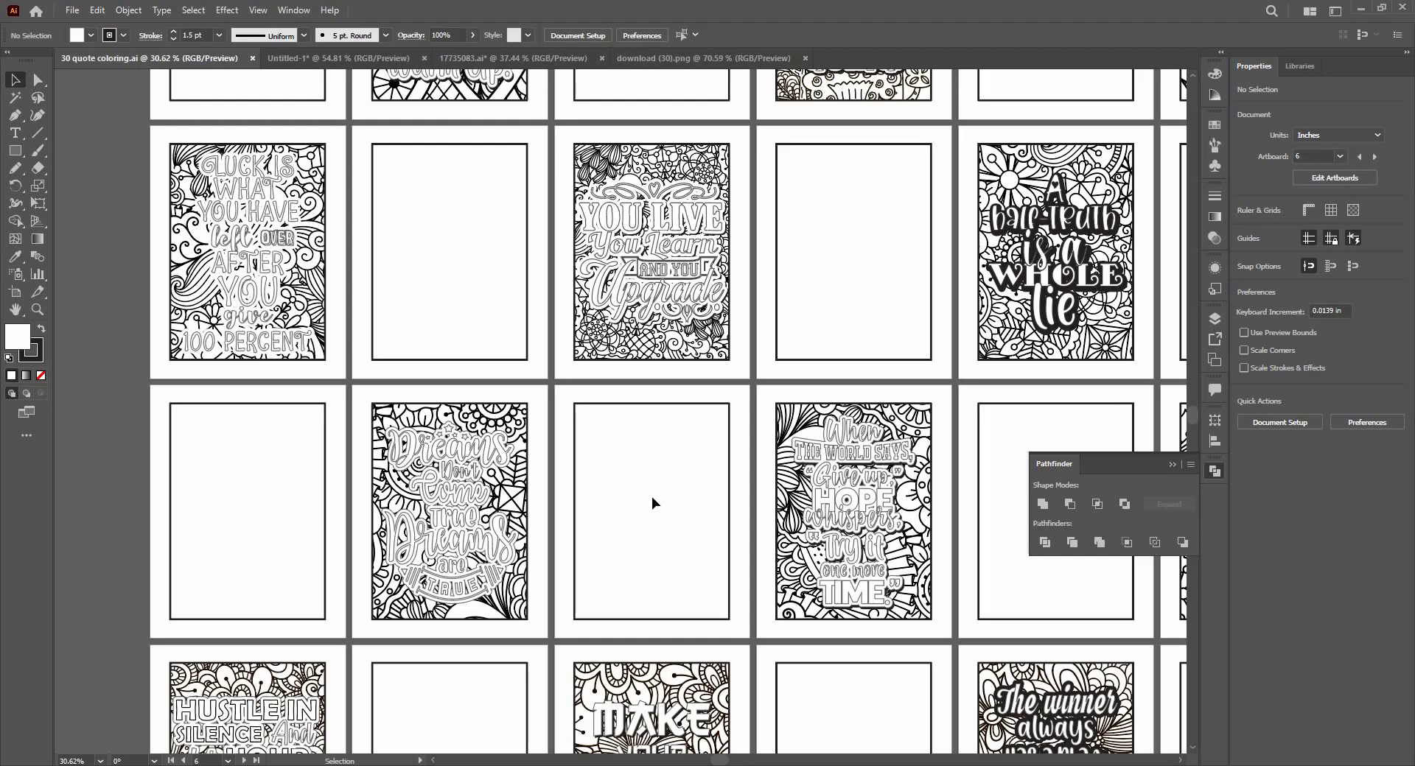
{"action": "scroll", "coordinate": [811, 274], "scroll_direction": "down", "scroll_amount": 3}
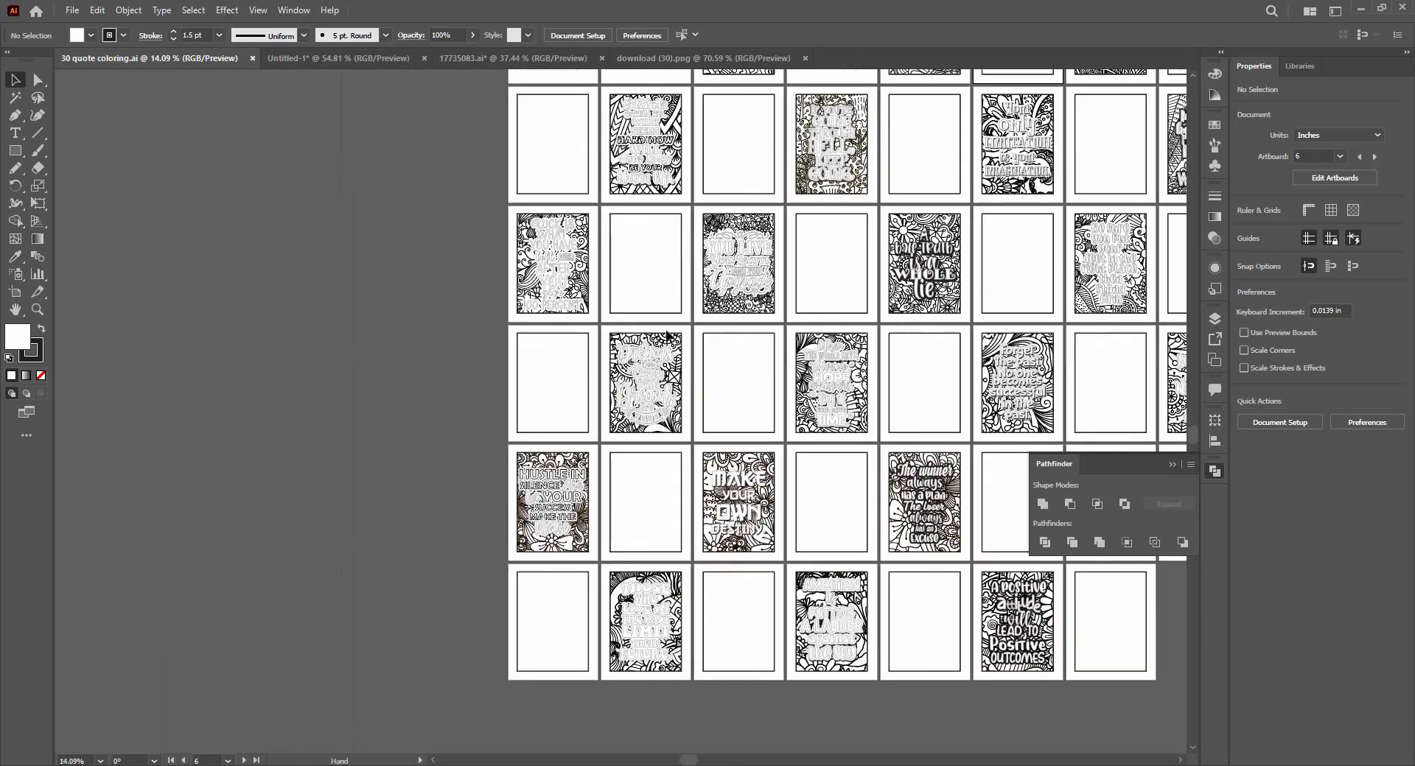
{"action": "left_click_drag", "start_coordinate": [879, 342], "coordinate": [631, 394]}
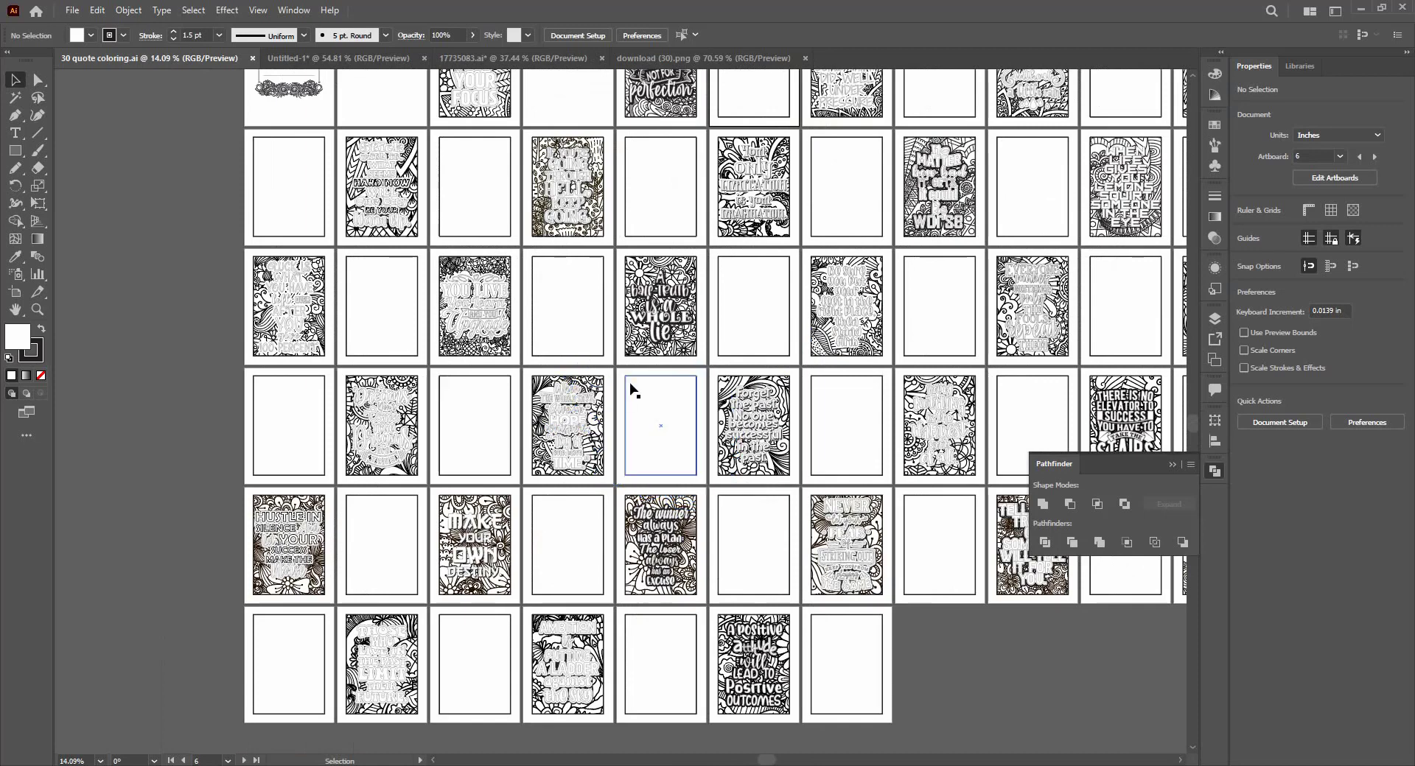